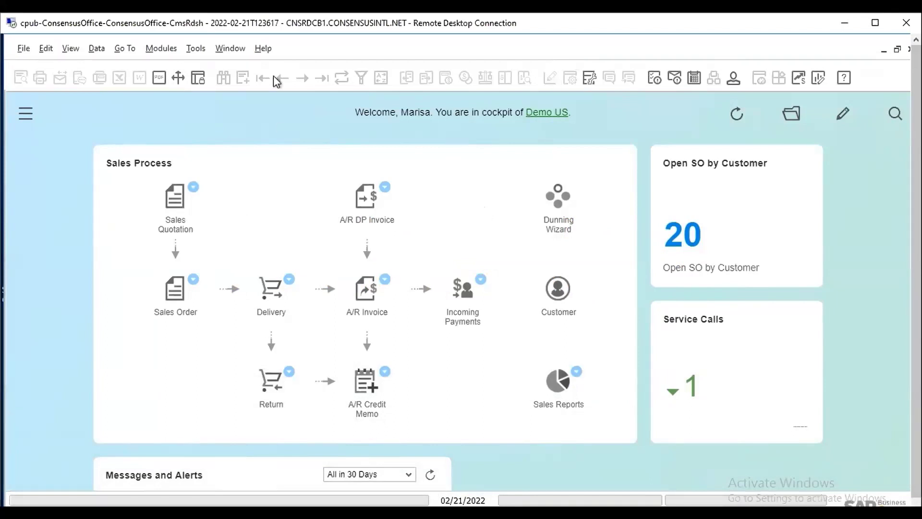
Open Item Master Data and look up the items starting with "a" to display the record of item A00001
left_click(171, 49)
mouse_move(144, 180)
left_click(229, 180)
type("a")
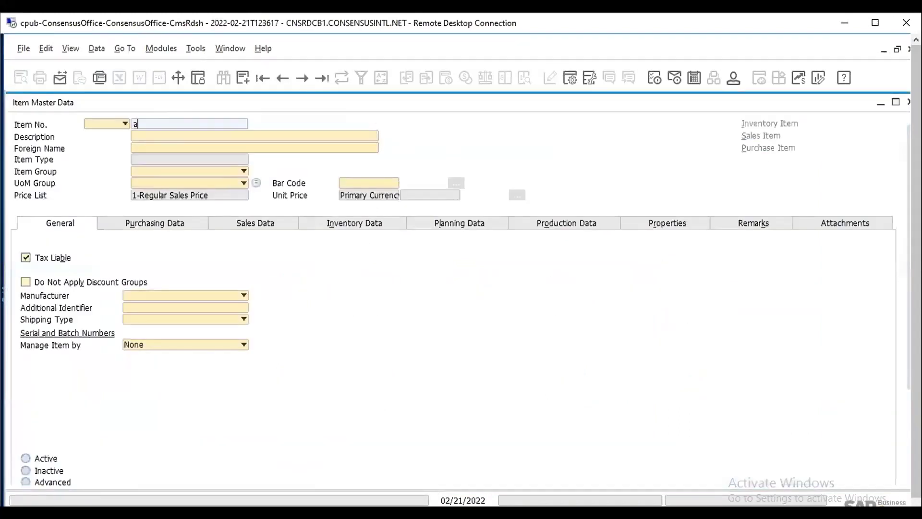
key("Tab")
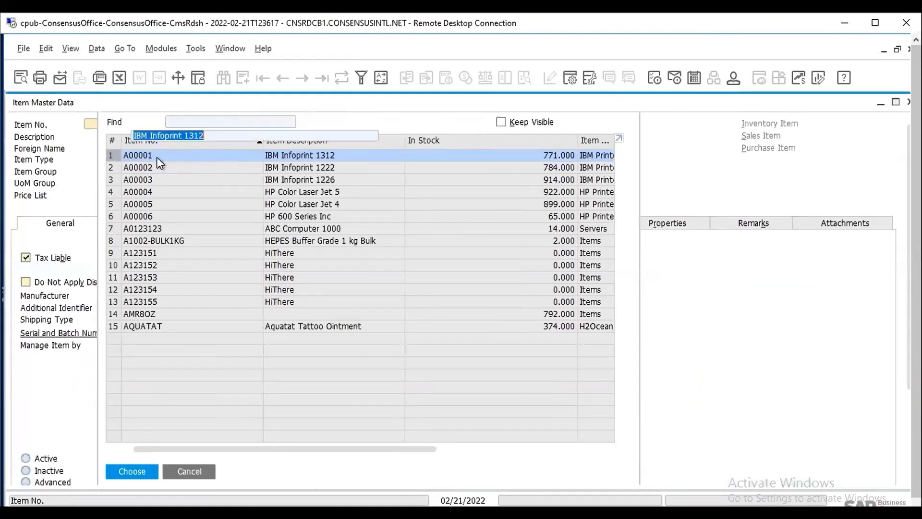
double_click(157, 157)
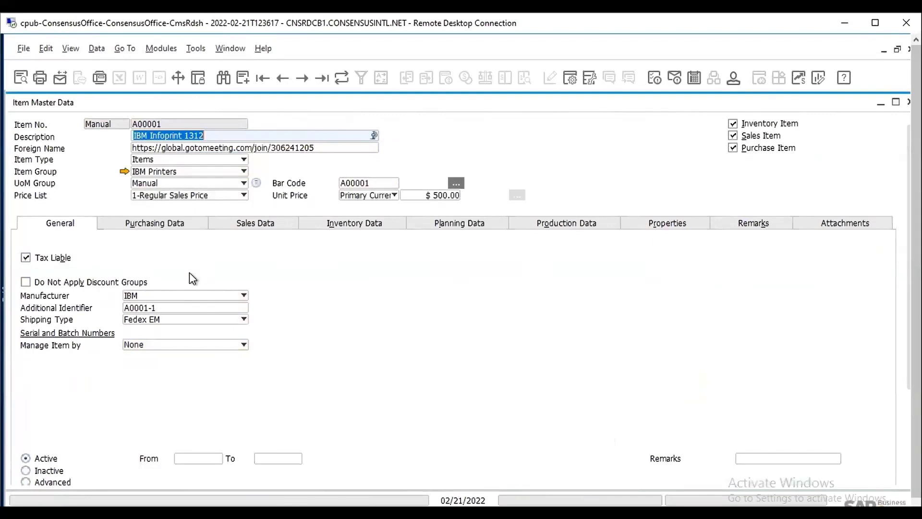
Compare the Tax Liable setting of item A00001 with the next item, A00002, then minimize the item record
key("ctrl+Page_Down")
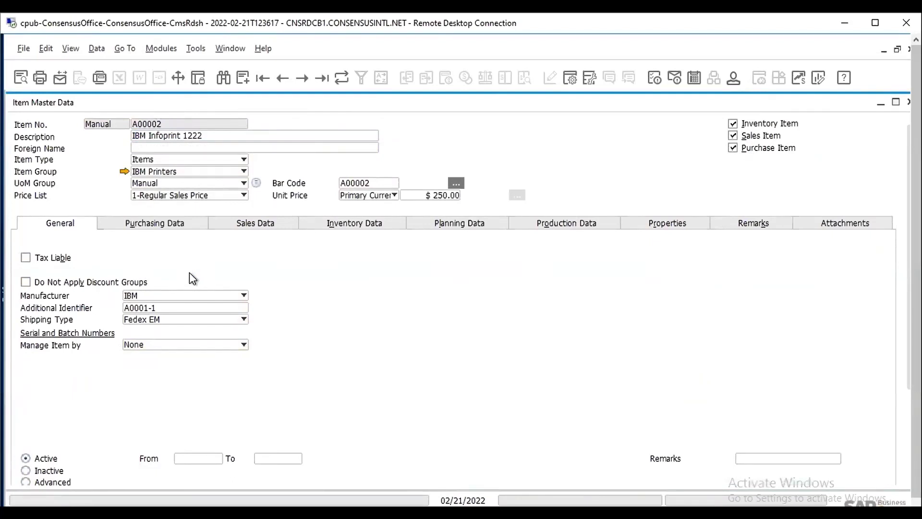
key("ctrl+Page_Up")
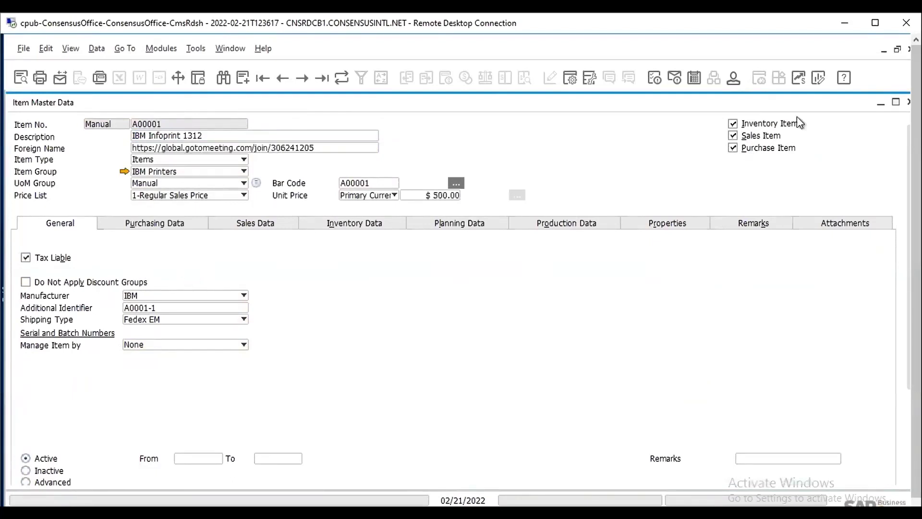
left_click(876, 106)
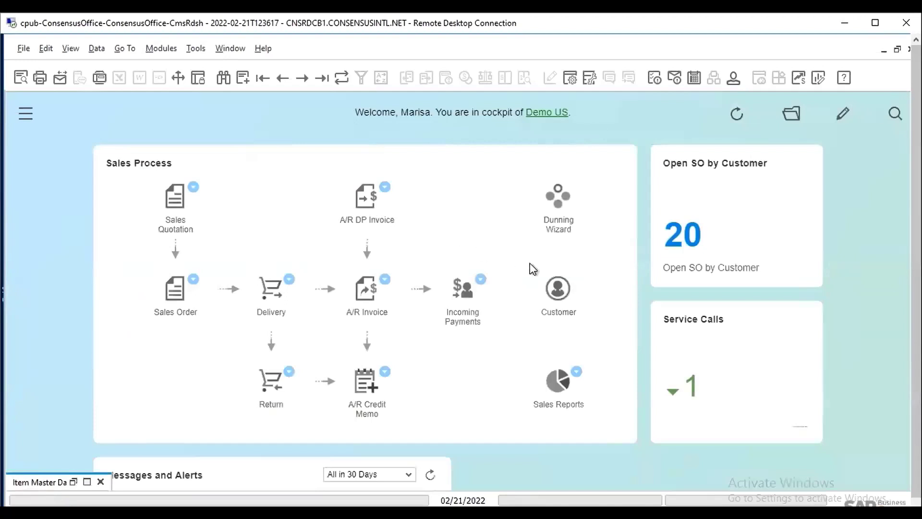
Open Business Partner Master Data and find the customer Parameter Technology by the name search "pa"
left_click(553, 291)
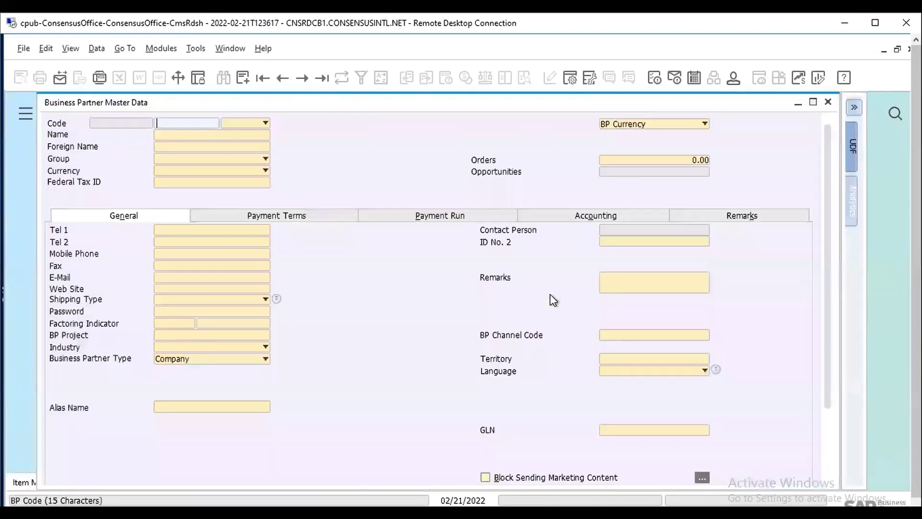
left_click(194, 134)
type("pa")
key("Return")
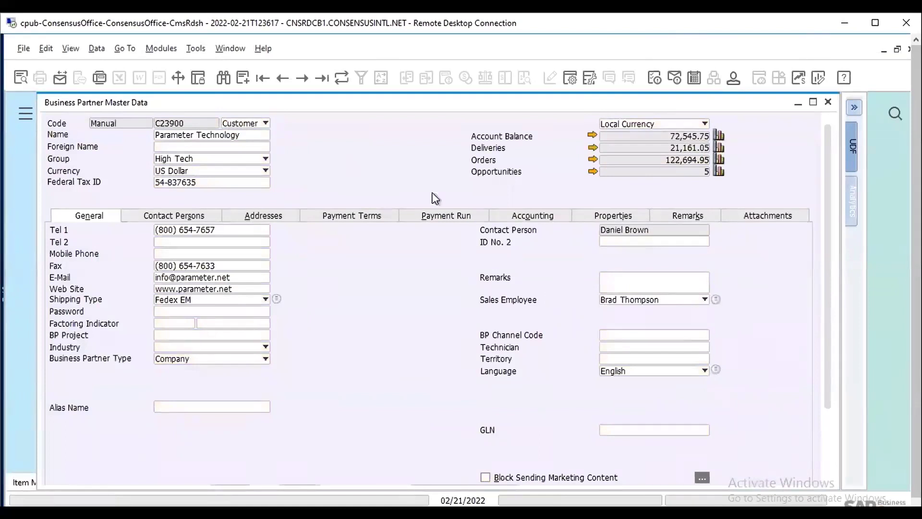
Display the customer's accounting tax details and examine the tax status and exemption number
left_click(511, 219)
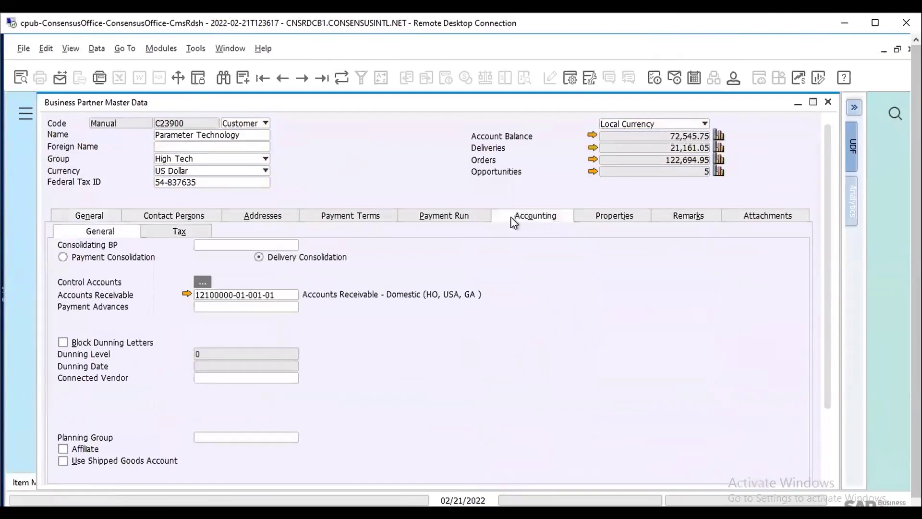
left_click(185, 237)
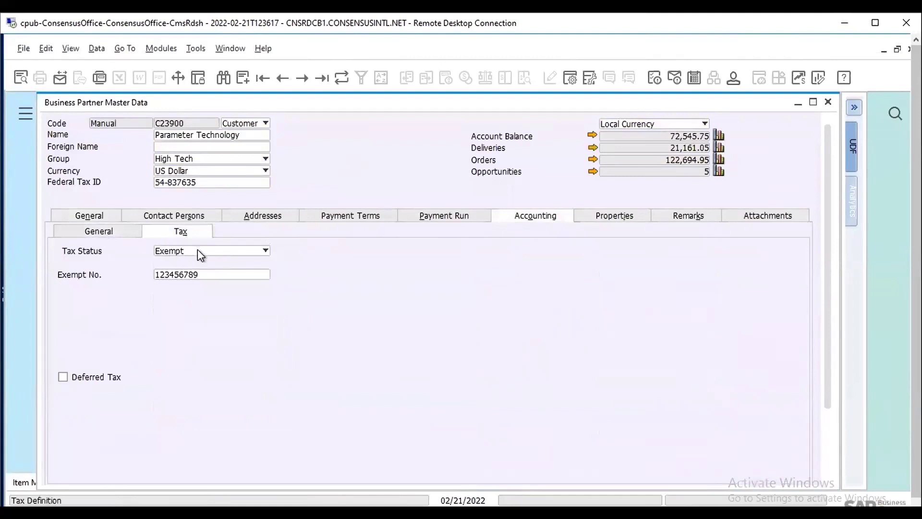
left_click(210, 274)
left_click(210, 275)
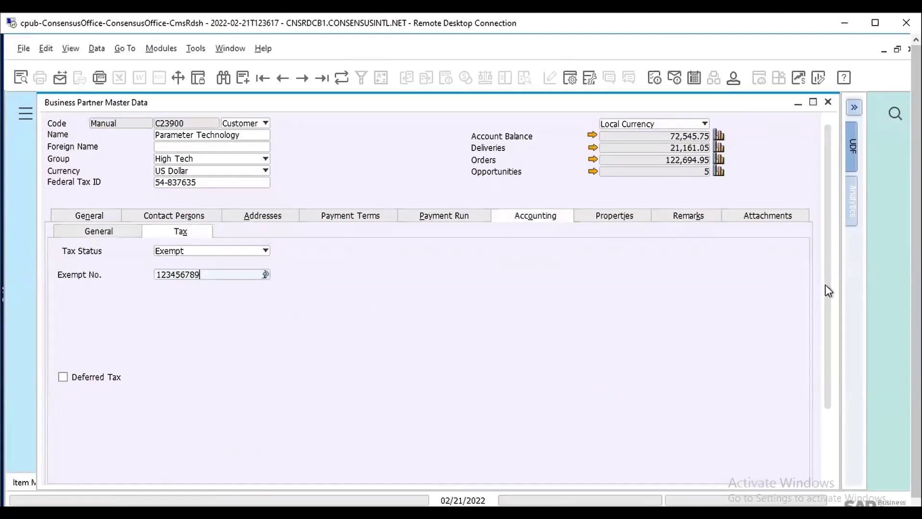
View the activities related to Parameter Technology, restricted to open activities only
left_click_drag(827, 294, 829, 422)
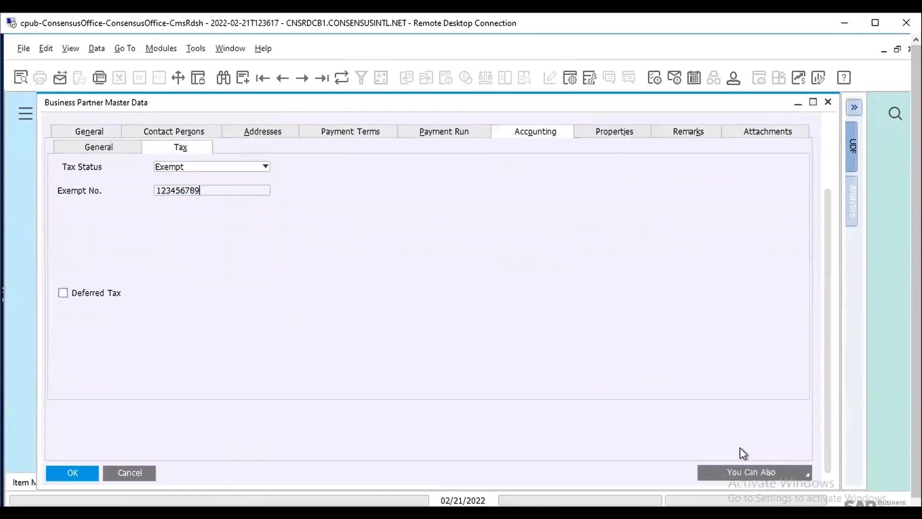
left_click(766, 475)
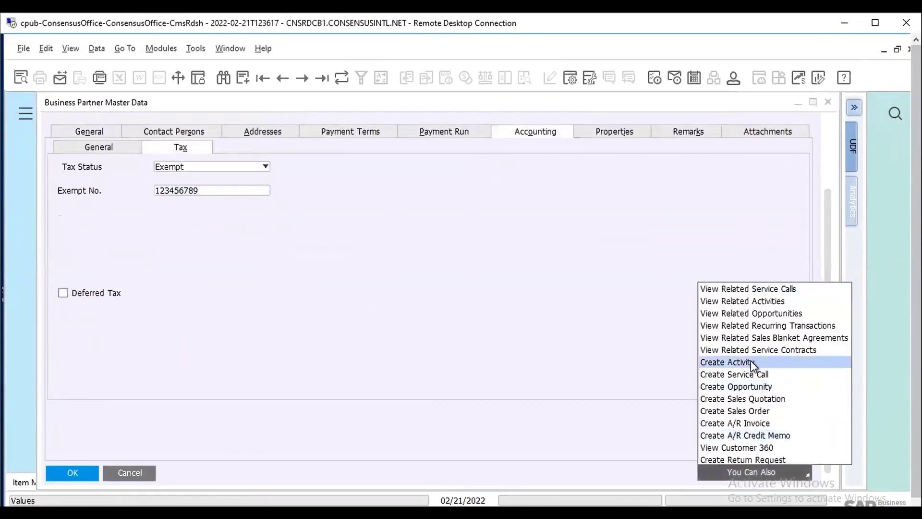
left_click(726, 302)
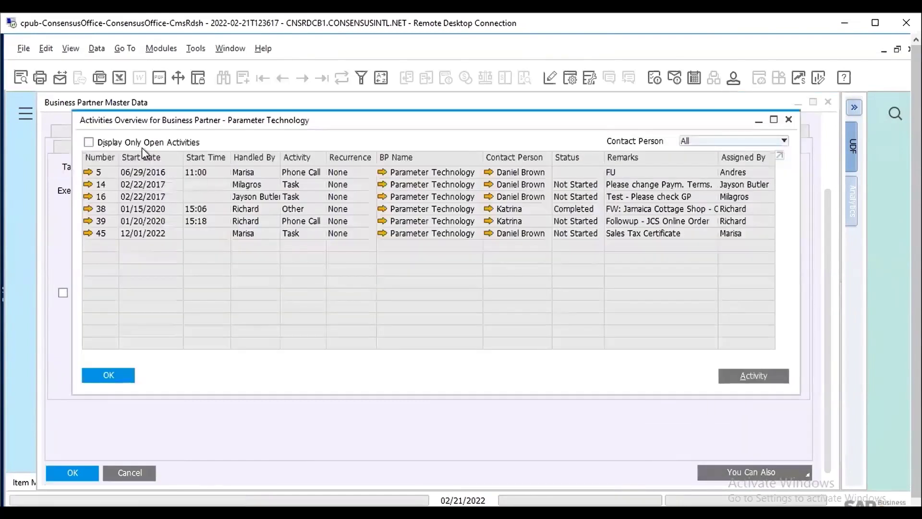
left_click(89, 142)
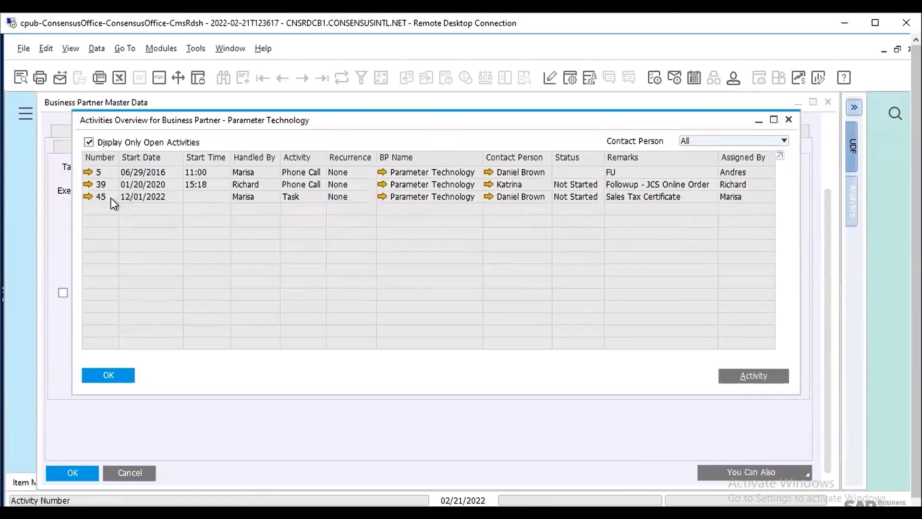
Open the Sales Tax Certificate task, examine its Cert. Expiration Rem type and reminder settings, and close it without changes
mouse_move(110, 197)
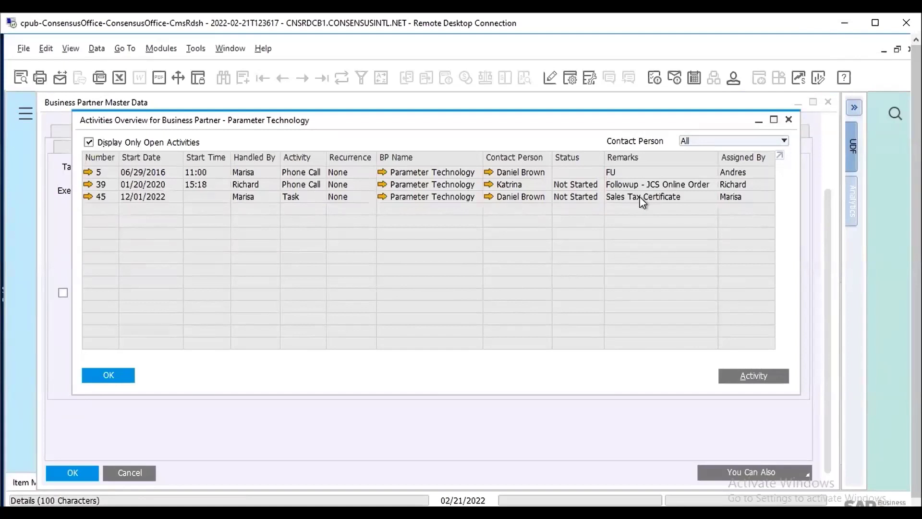
left_click(88, 197)
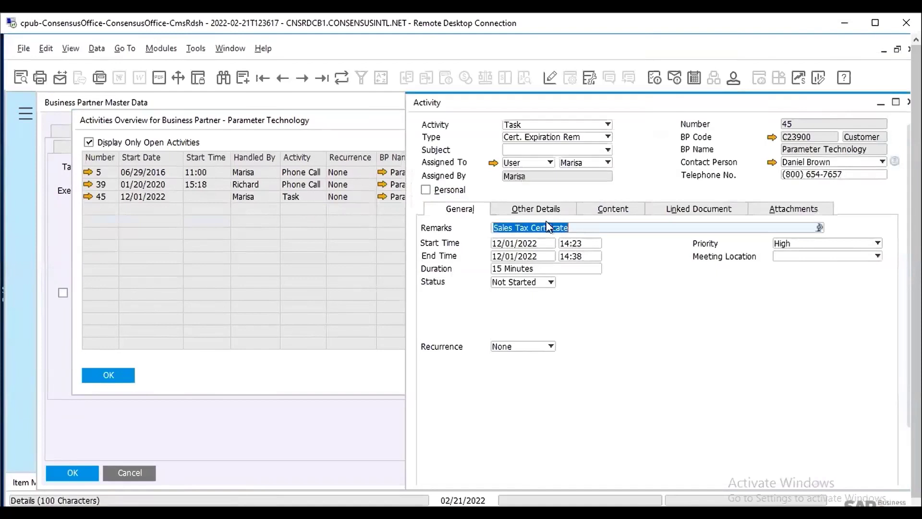
left_click(582, 228)
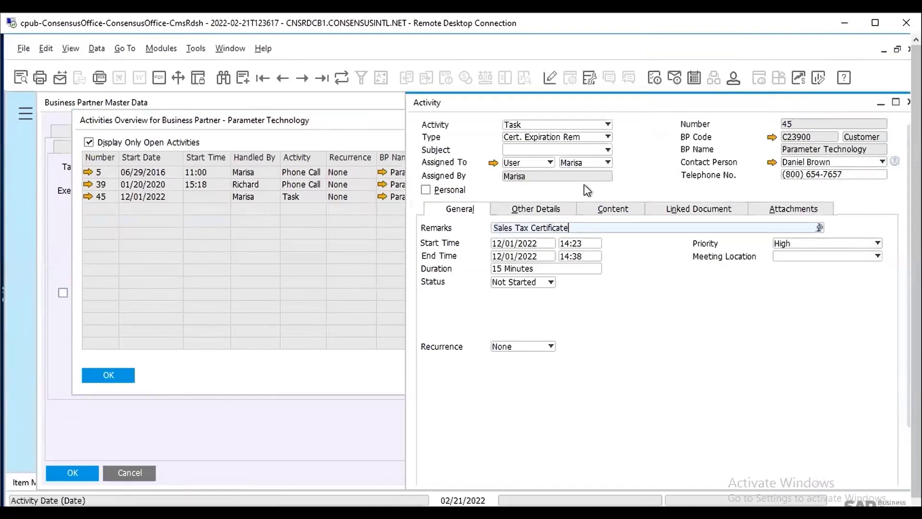
left_click(541, 139)
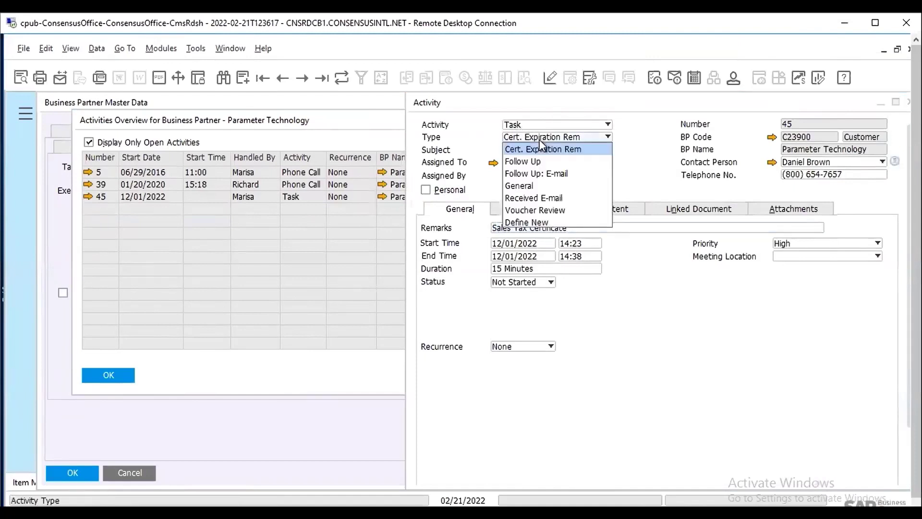
left_click(540, 145)
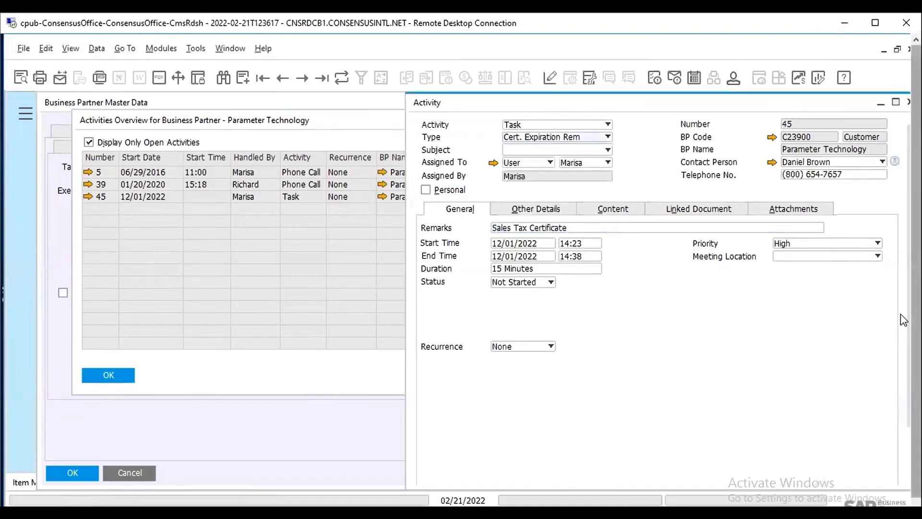
left_click_drag(792, 107, 696, 103)
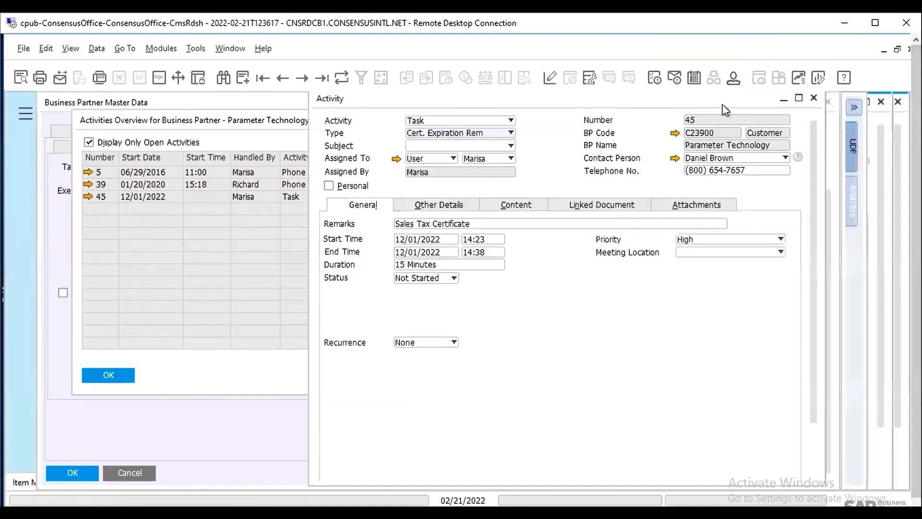
scroll(811, 180, "down", 2)
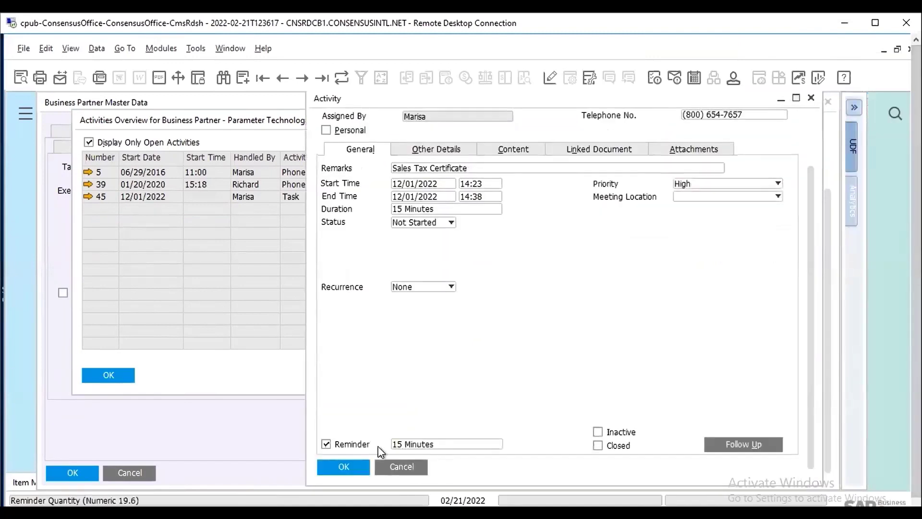
left_click(401, 467)
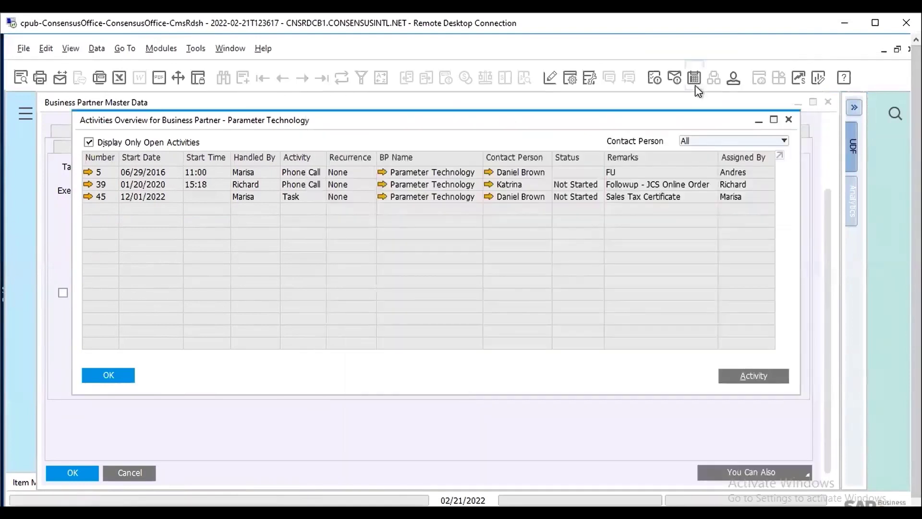
Show December 2022 in the calendar, view the details of the 1 December certificate reminder, and return to the customer record
left_click(695, 87)
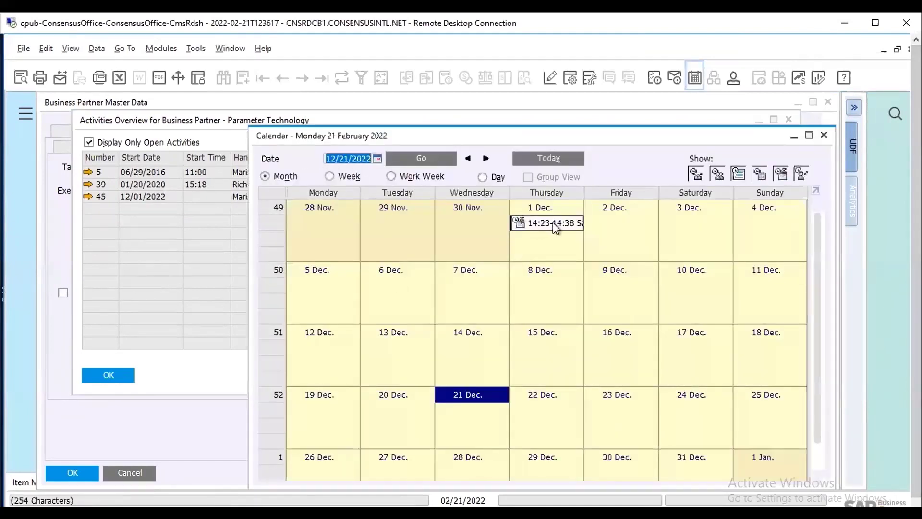
mouse_move(553, 223)
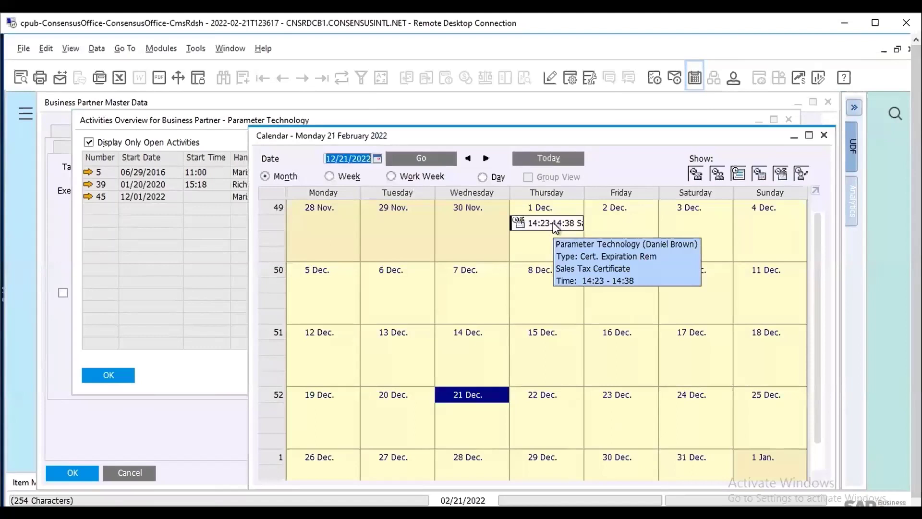
left_click(824, 136)
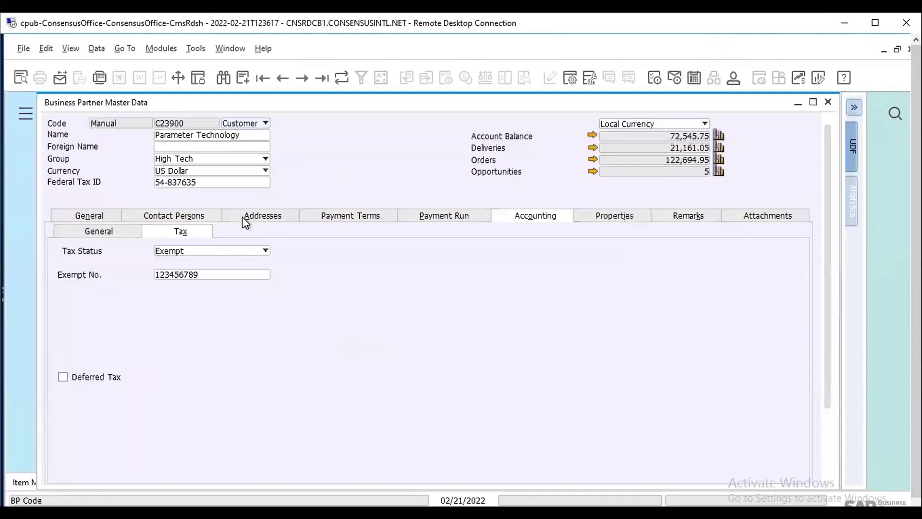
Open the setup of tax code 19083 from the customer's Main WH ship-to address and examine its rates and tax accounts
left_click(242, 217)
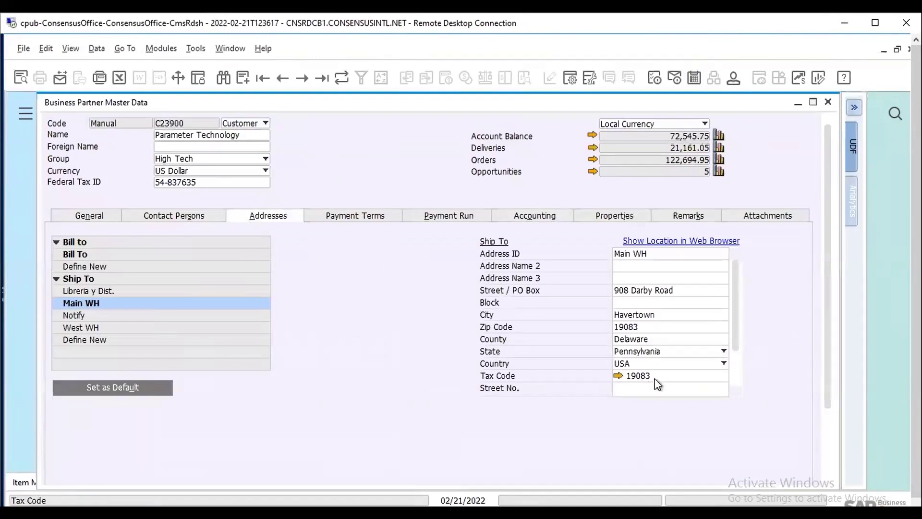
mouse_move(656, 383)
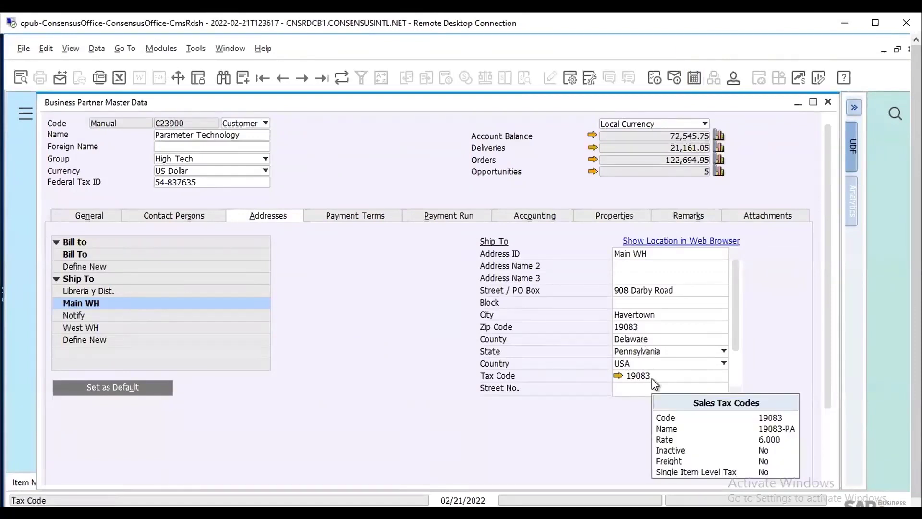
left_click(619, 376)
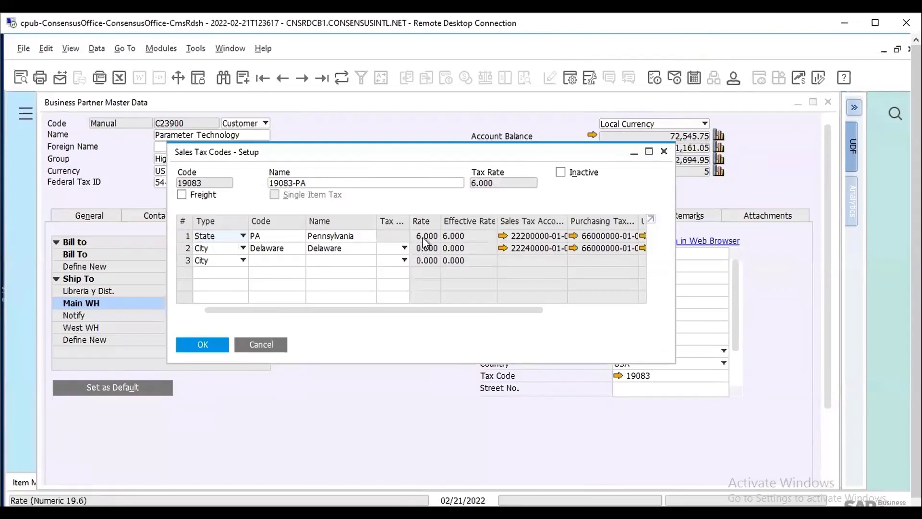
mouse_move(609, 243)
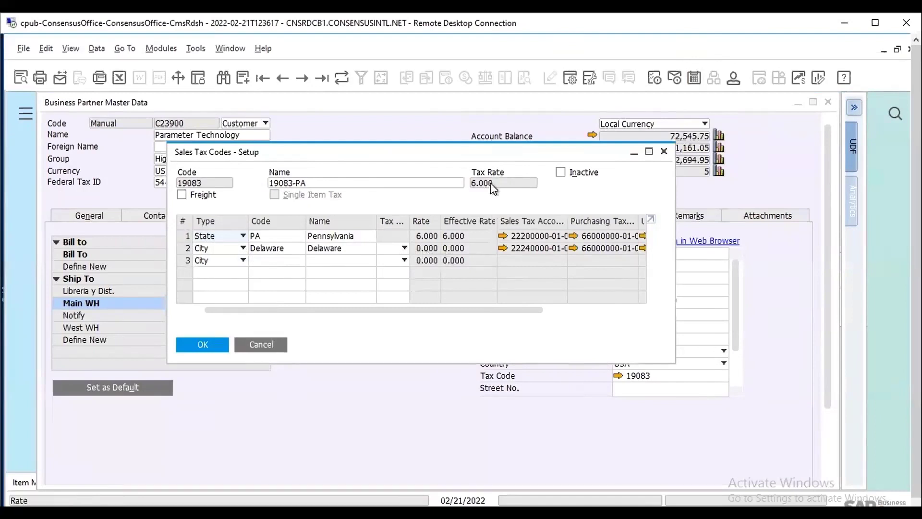
Open the City Rates setup from the tax code's Delaware city line and display the valid periods of the Delaware rate
left_click(303, 250)
key("Tab")
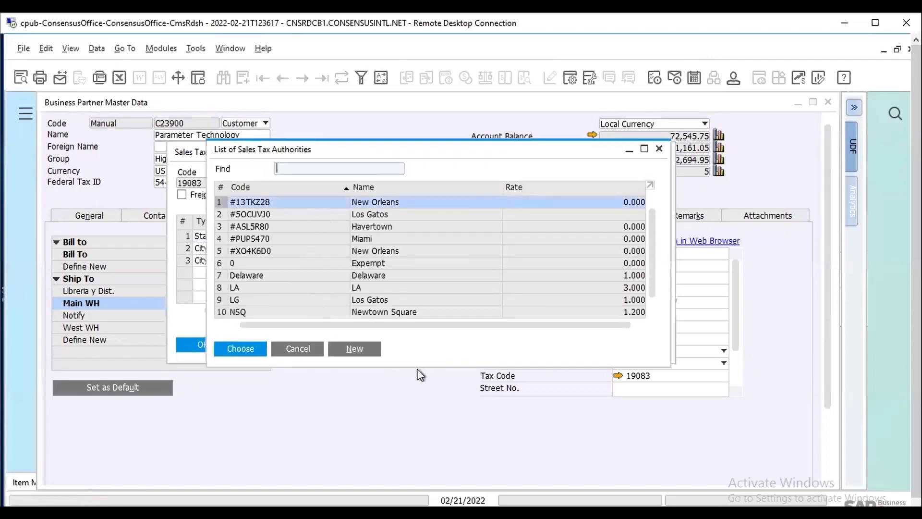
left_click_drag(417, 366, 418, 419)
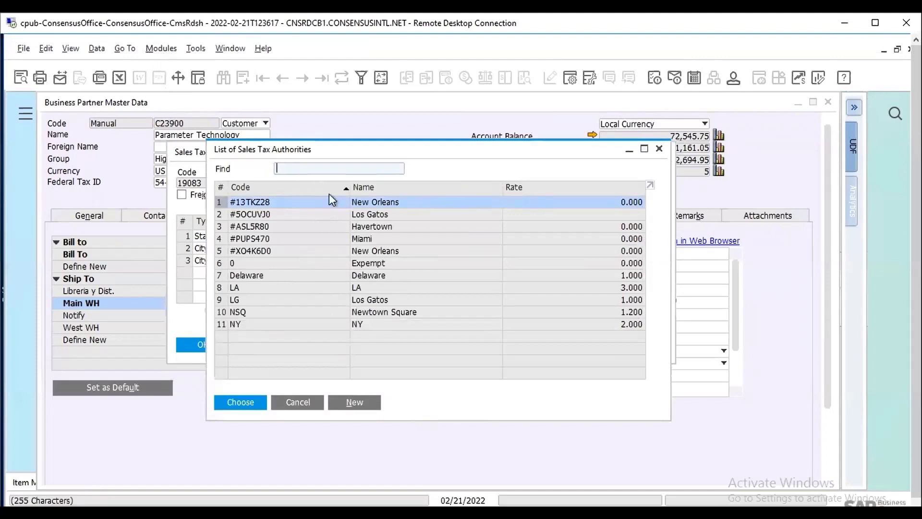
left_click(340, 405)
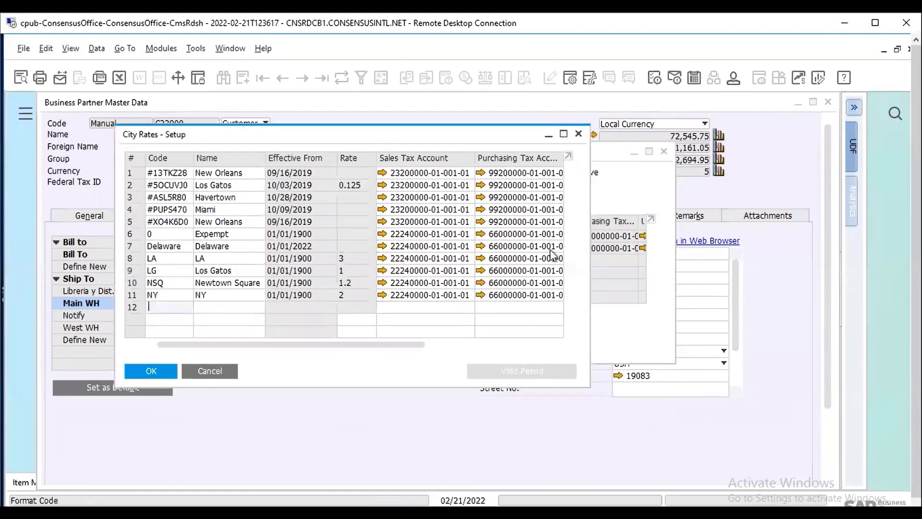
left_click_drag(590, 268, 763, 268)
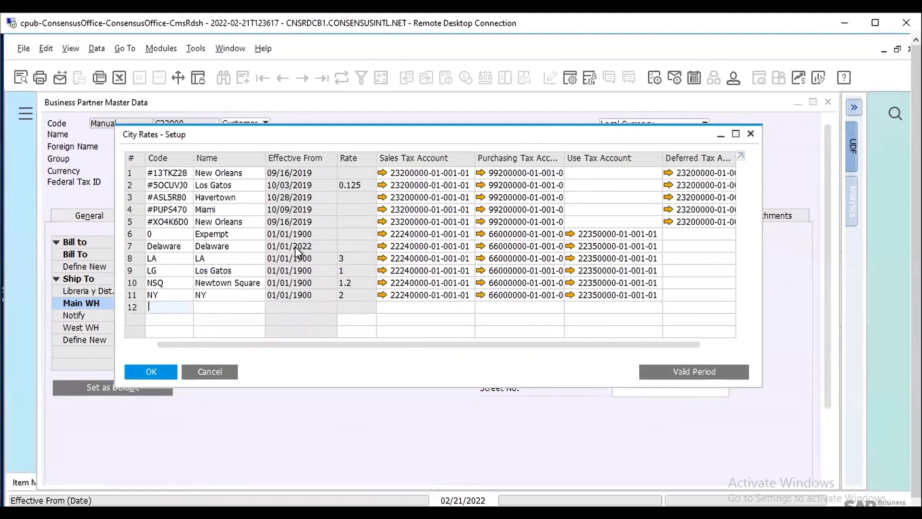
double_click(135, 246)
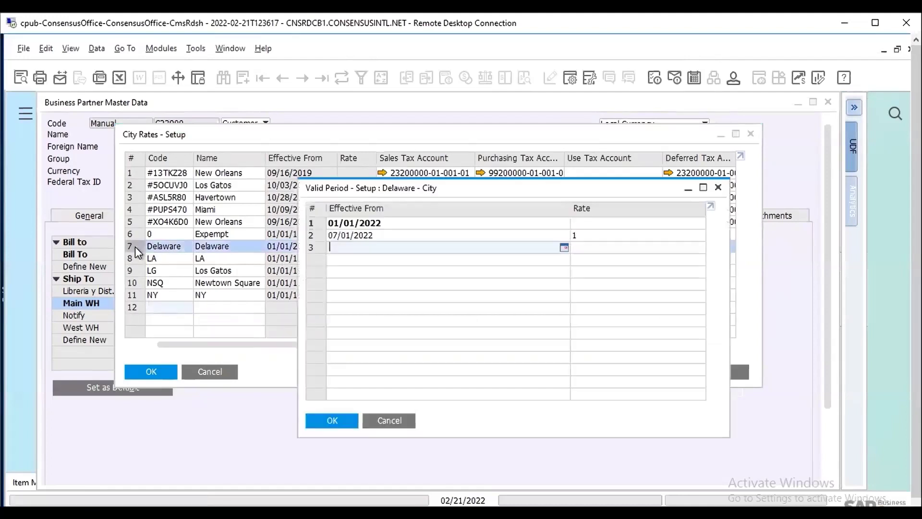
Examine the Delaware rate effective from 07/01/2022, and close the city rate and tax code setups without changes to return to the customer
left_click(401, 235)
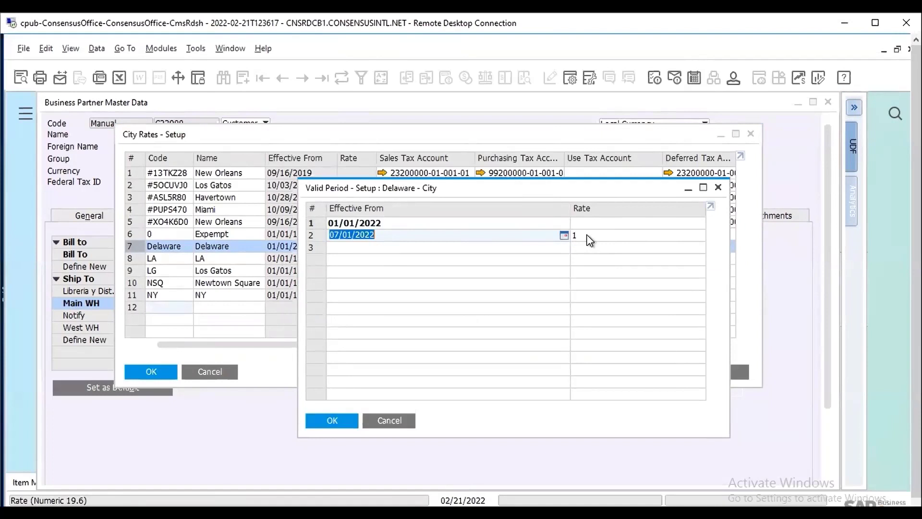
left_click(387, 425)
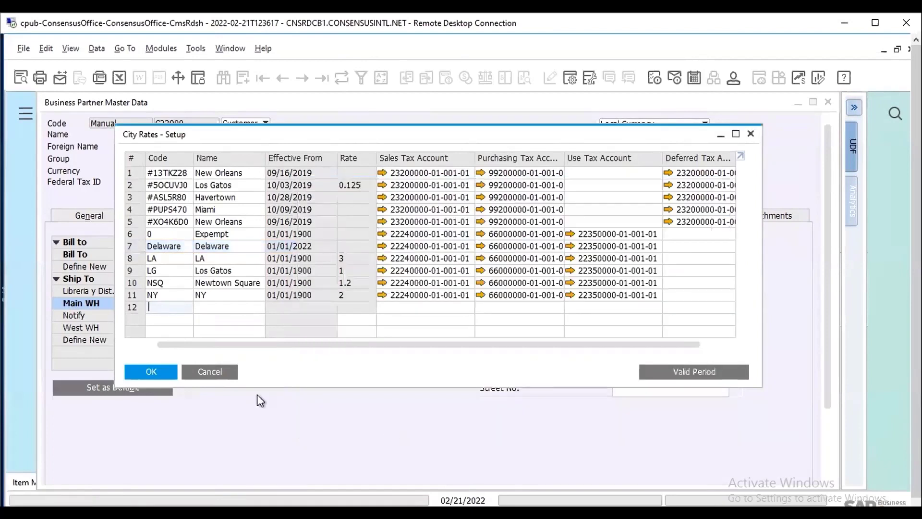
left_click(219, 370)
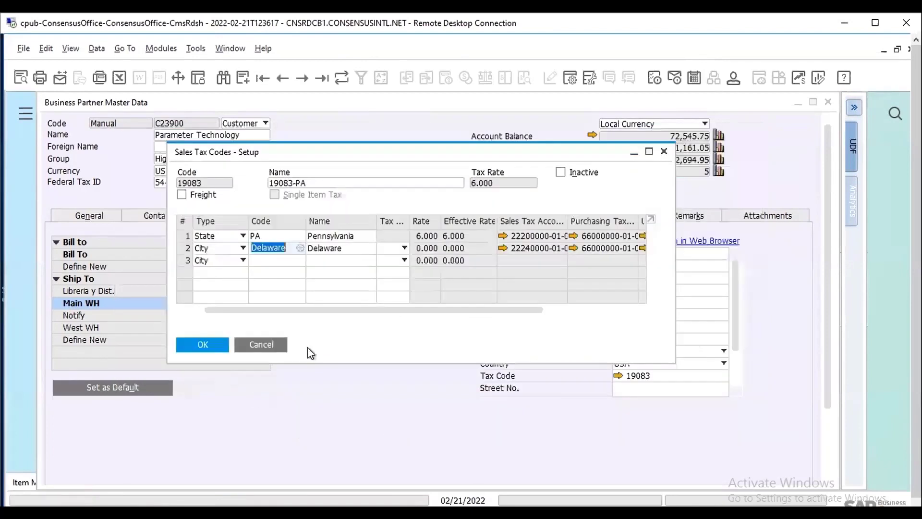
left_click(280, 346)
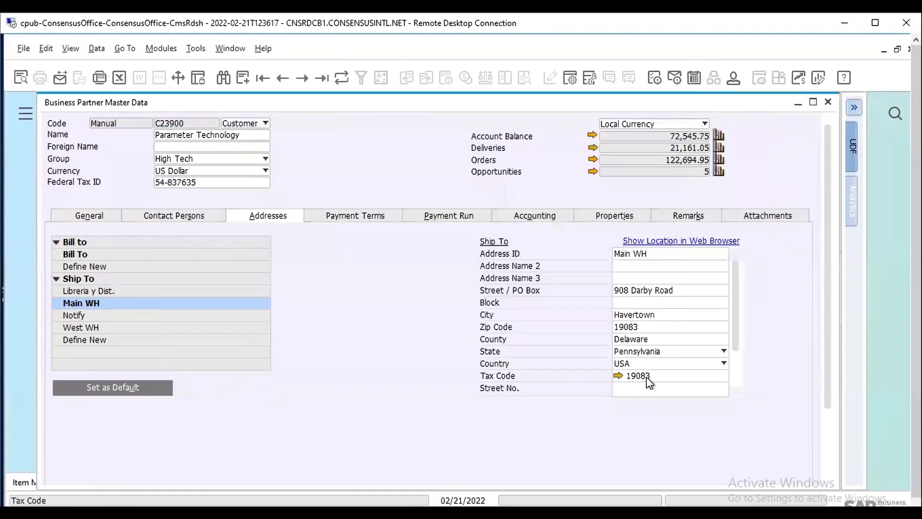
mouse_move(649, 381)
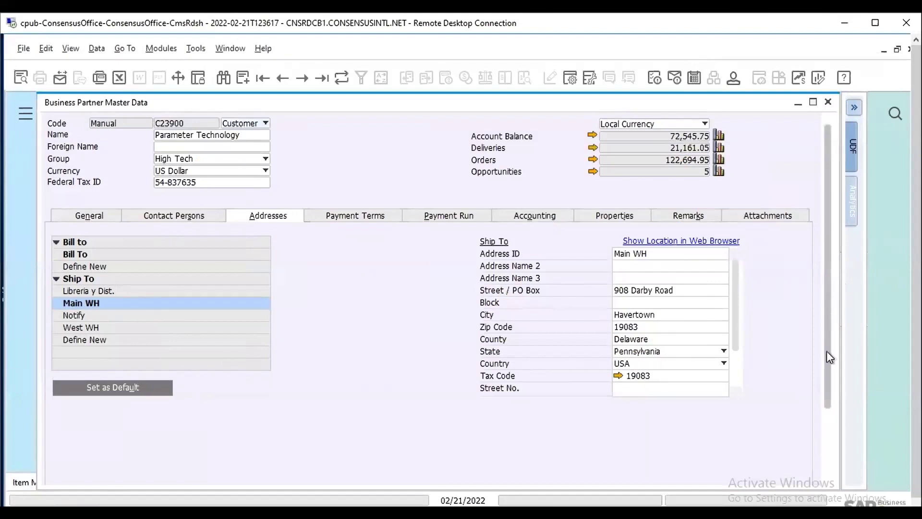
Create a new sales order for this customer directly from the business partner record
scroll(829, 358, "down", 3)
left_click(773, 473)
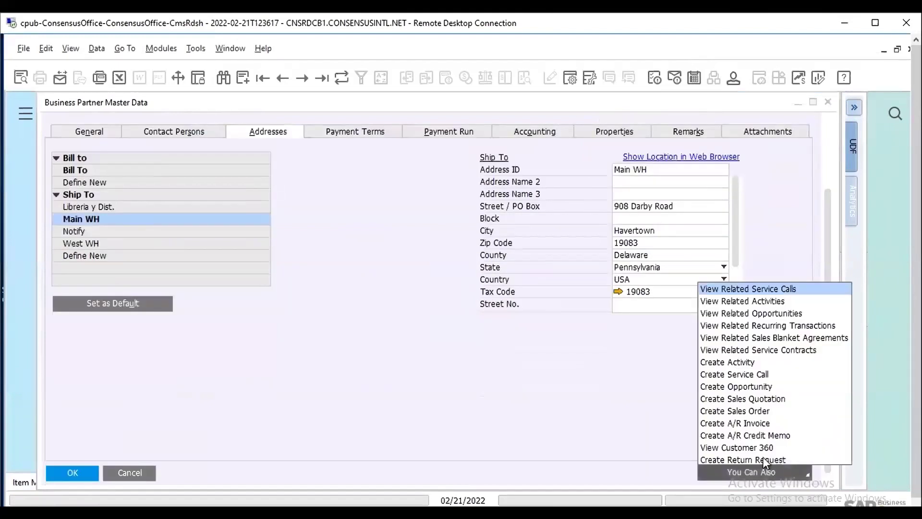
left_click(738, 411)
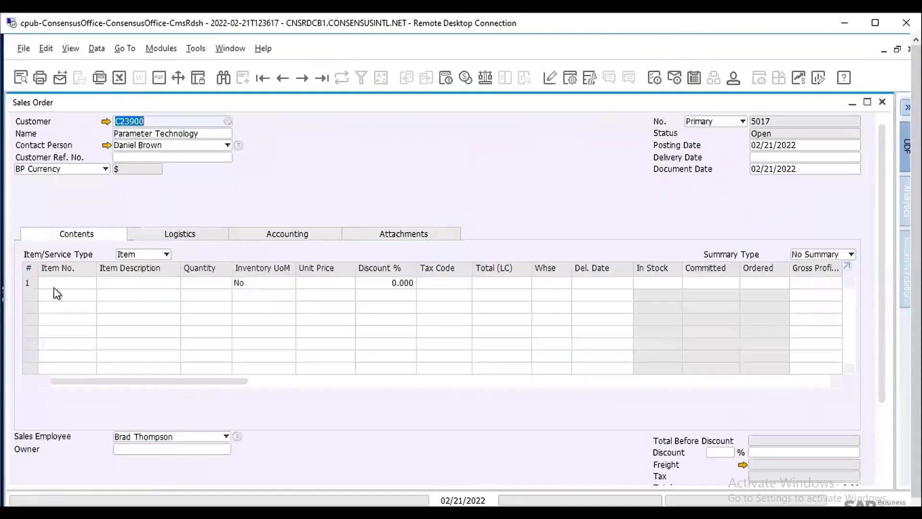
Add items A00001 and A00002 to the sales order, and check the line tax codes and the order's tax total
left_click(58, 284)
type("a")
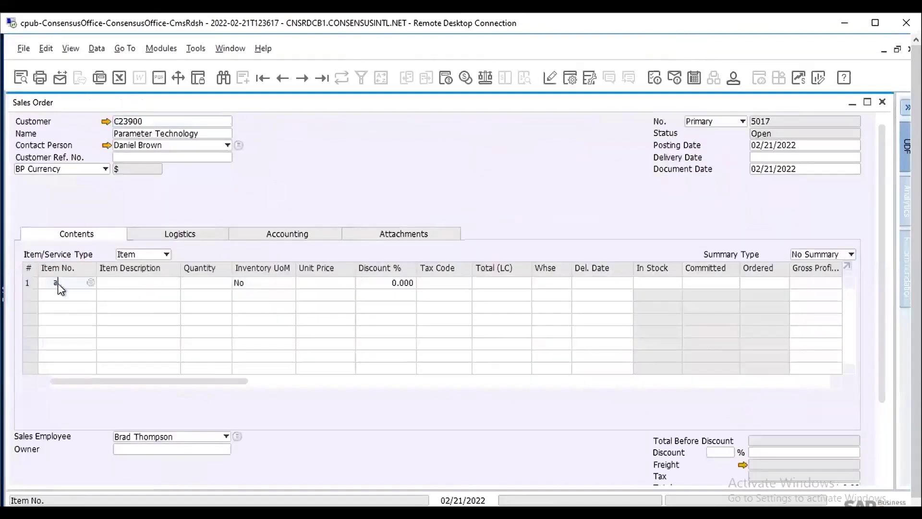
key("Tab")
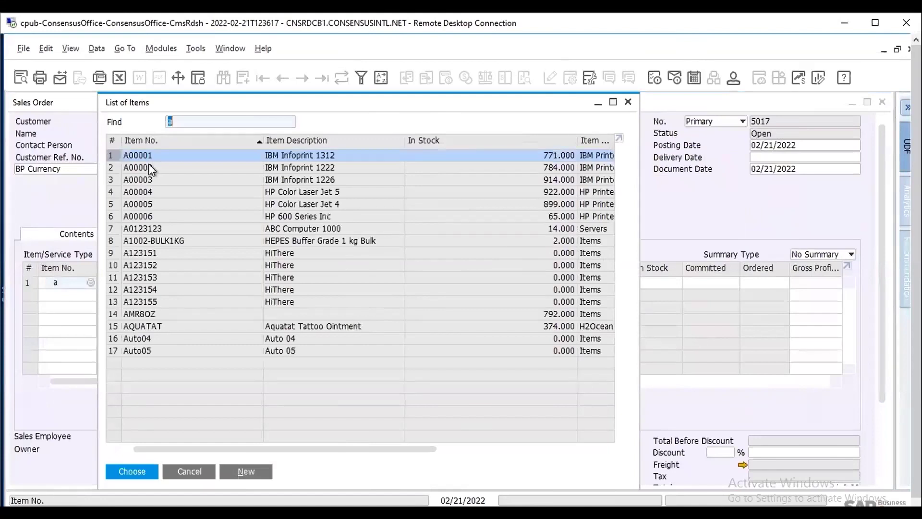
left_click(152, 169, "ctrl")
key("Return")
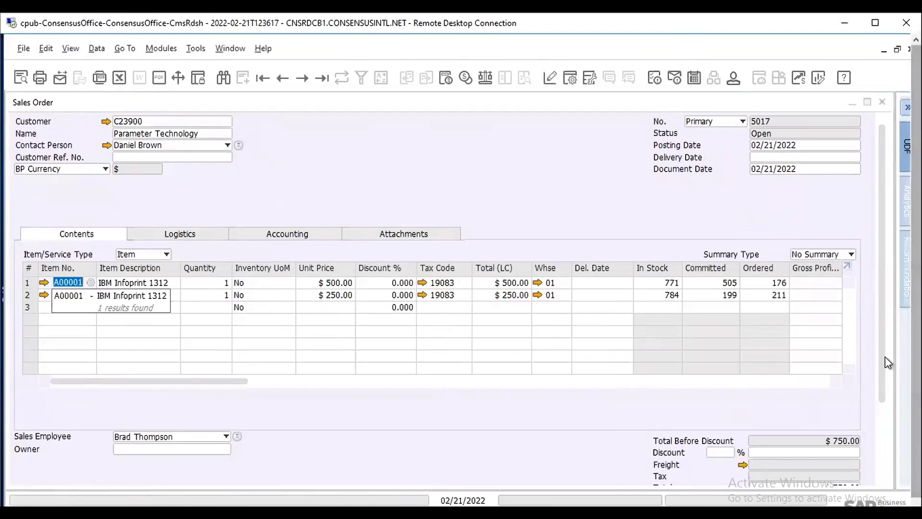
scroll(883, 369, "down", 3)
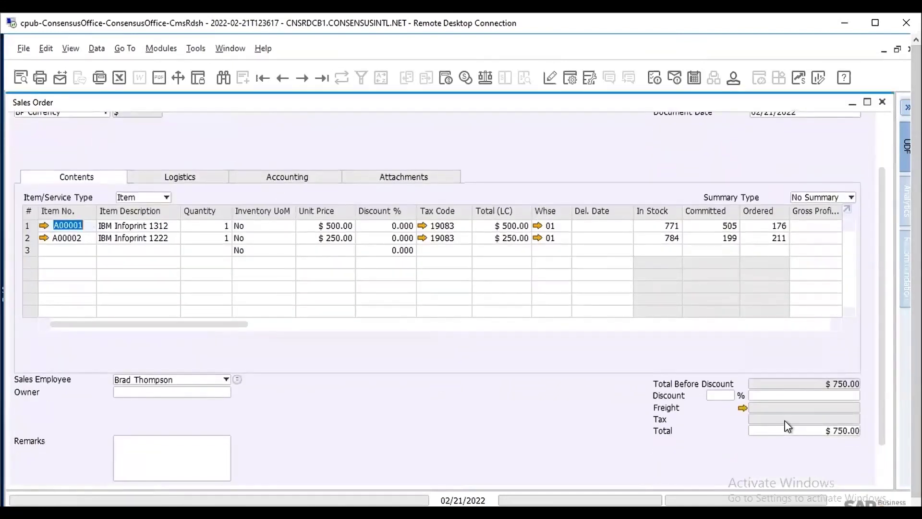
scroll(882, 381, "up", 3)
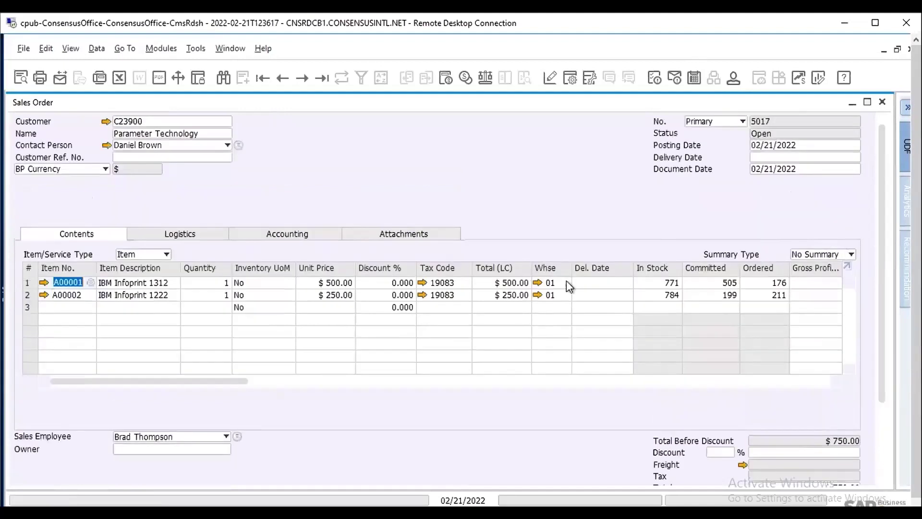
mouse_move(452, 295)
Open the sales order's form settings and make the Tax % and Tax Liable columns visible
left_click(571, 87)
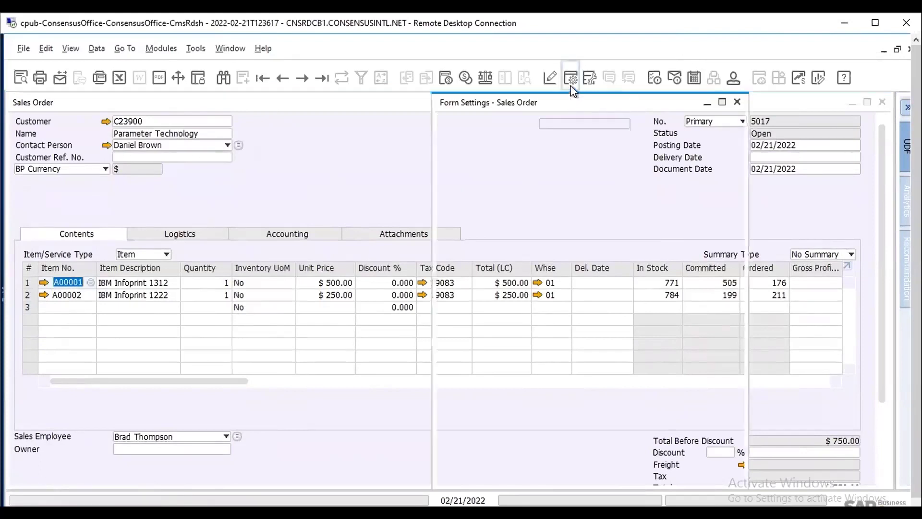
left_click(495, 146)
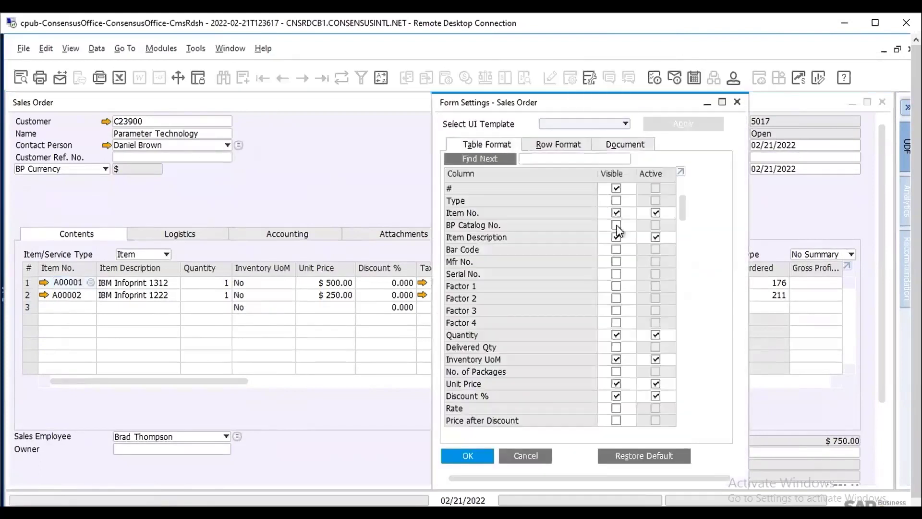
scroll(683, 214, "down", 2)
scroll(689, 233, "down", 2)
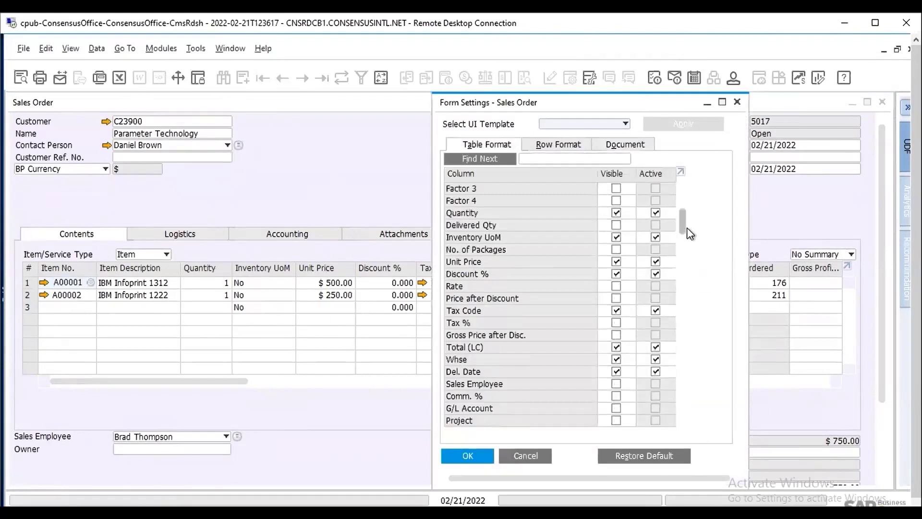
left_click(617, 323)
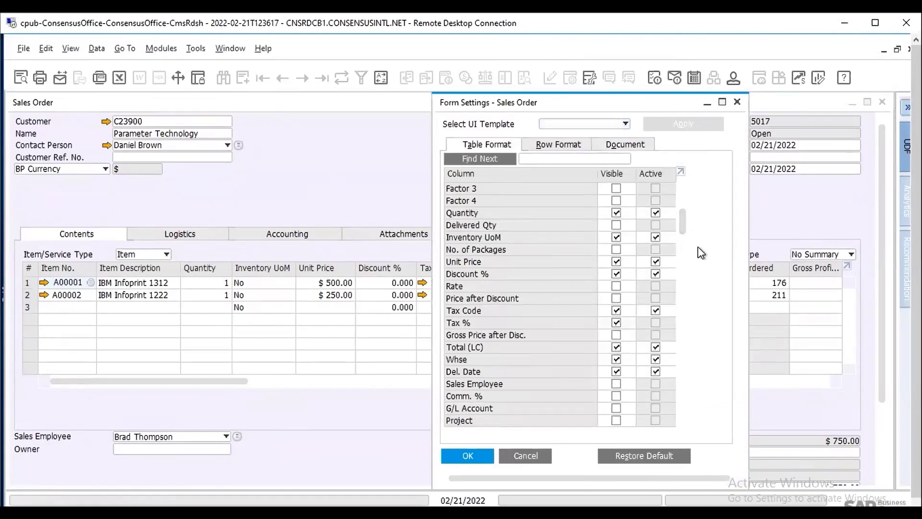
left_click_drag(685, 229, 687, 252)
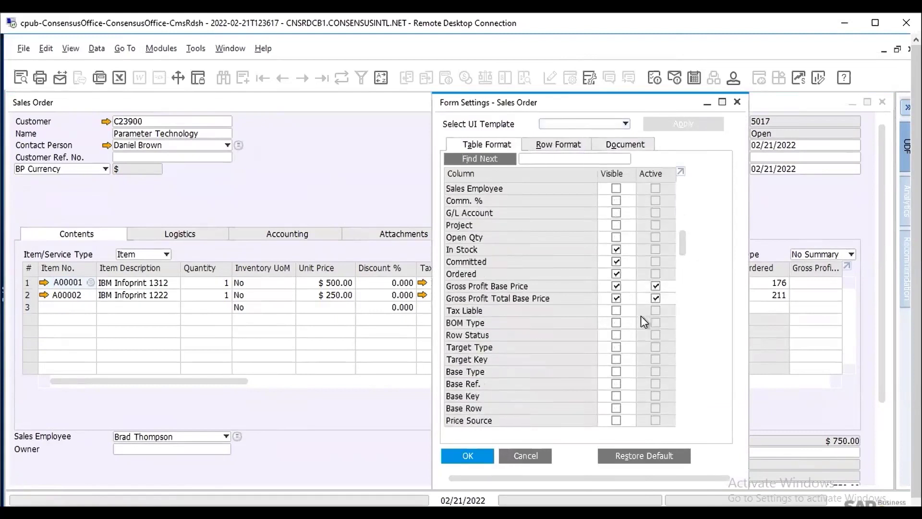
left_click(617, 312)
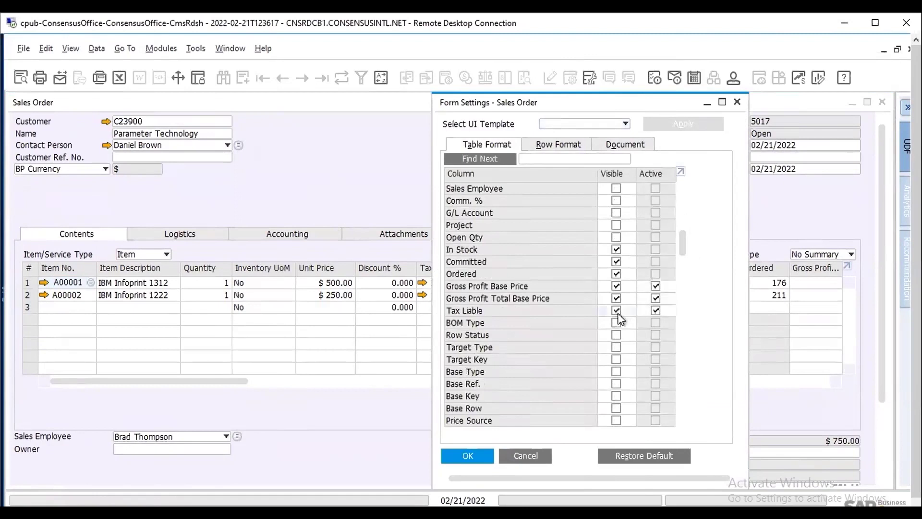
Hide the In Stock, Committed, Ordered, Gross Profit Base Price and Gross Profit Total Base Price columns in the form settings
left_click(616, 249)
left_click(616, 261)
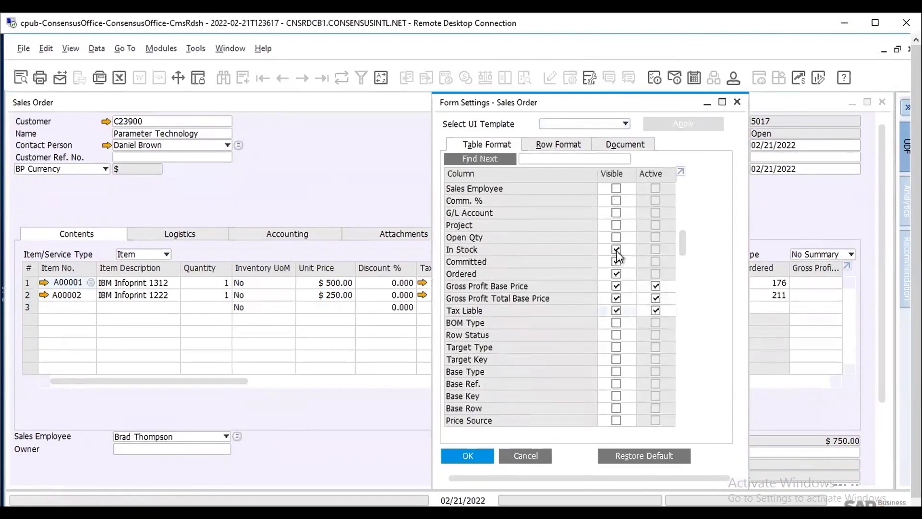
left_click(616, 298)
left_click(616, 286)
left_click(616, 274)
left_click(616, 261)
Make the Tax Amount (LC) column visible, apply the form settings, and narrow the Tax % column in the order lines
left_click_drag(684, 243, 690, 273)
left_click(616, 249)
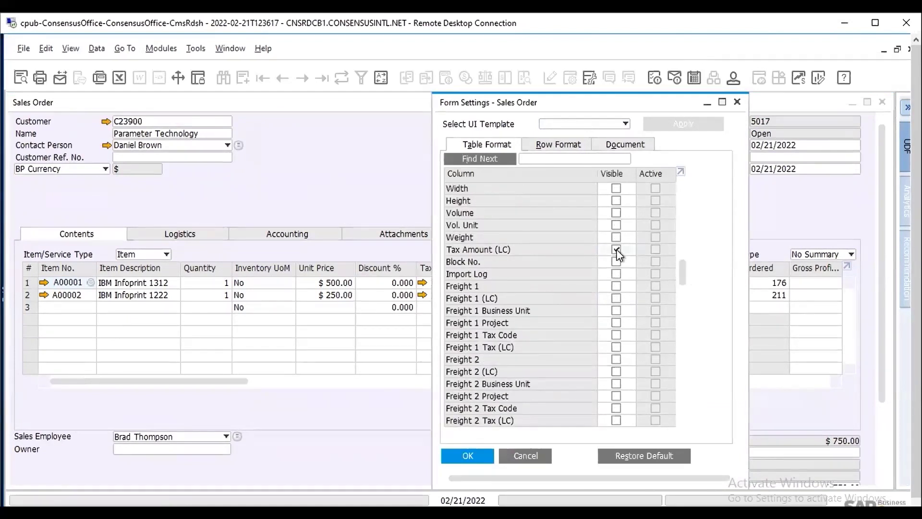
left_click(467, 455)
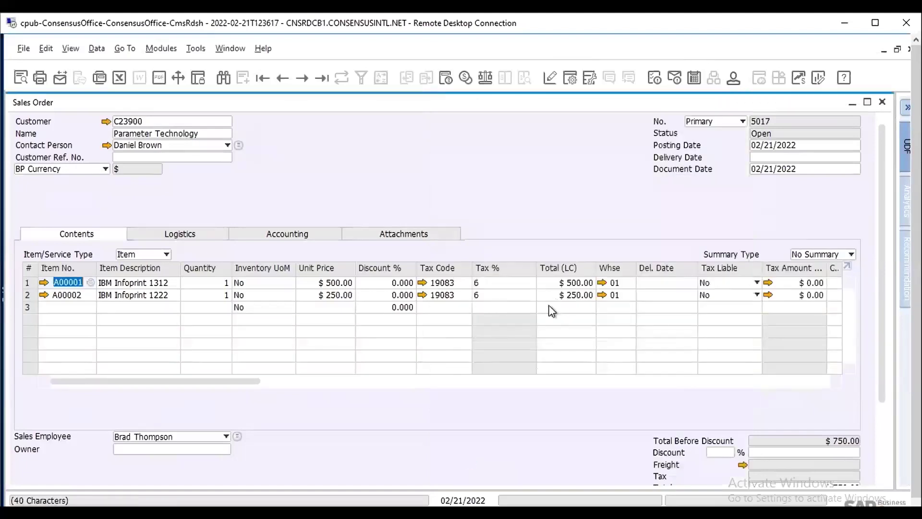
left_click_drag(536, 267, 526, 268)
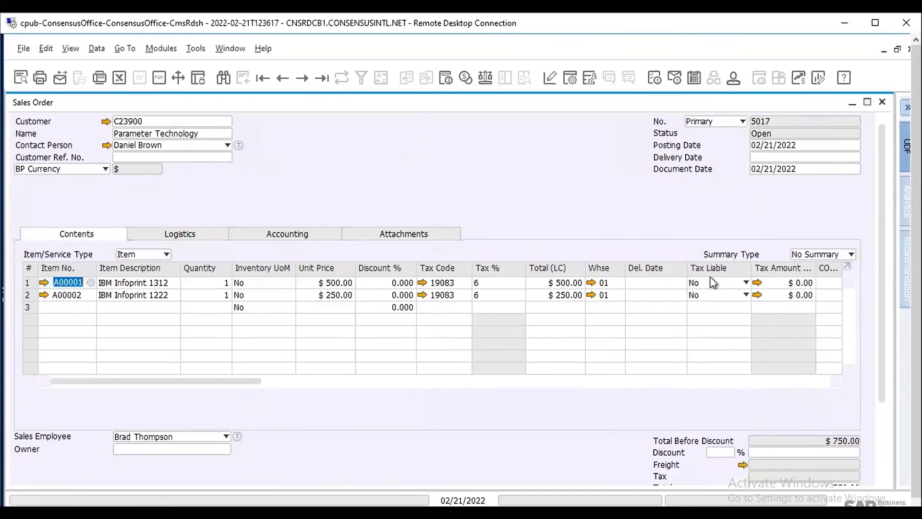
Try setting Tax Liable to Yes on the A00002 line to check its tax amount, and set it back to No
left_click(746, 295)
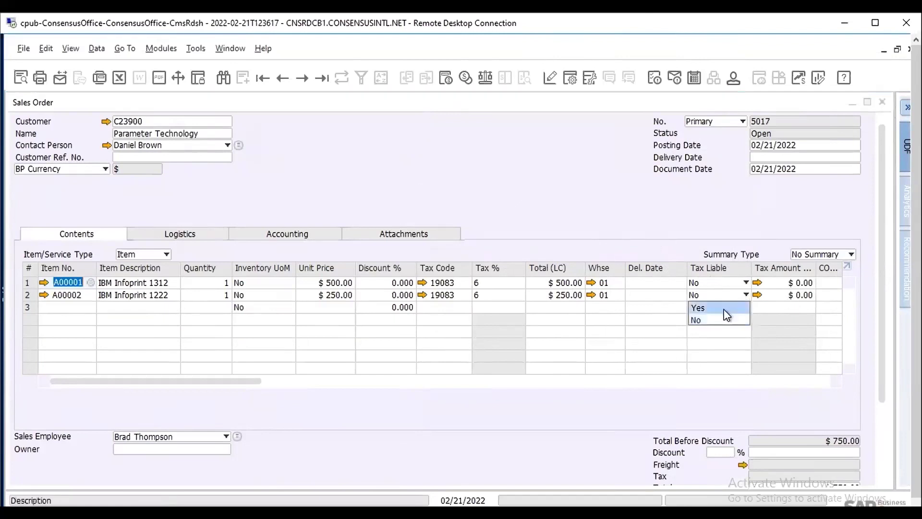
left_click(727, 310)
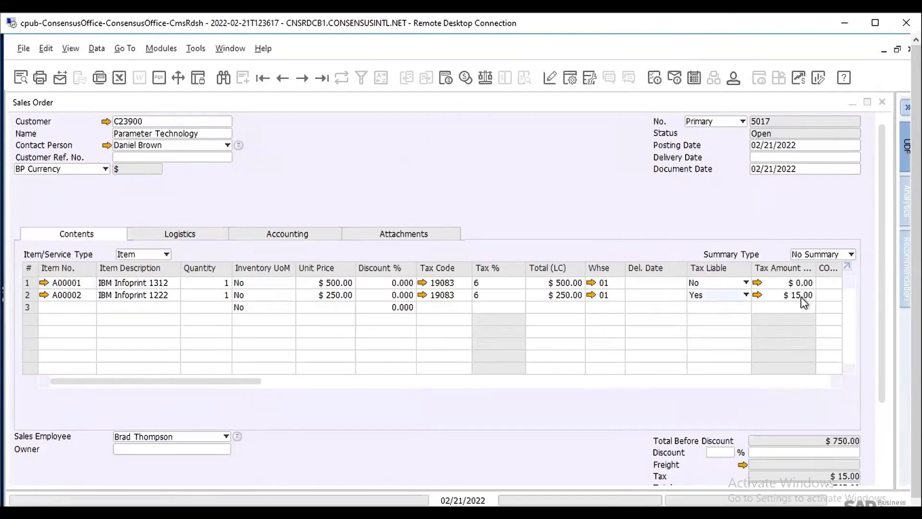
left_click(745, 295)
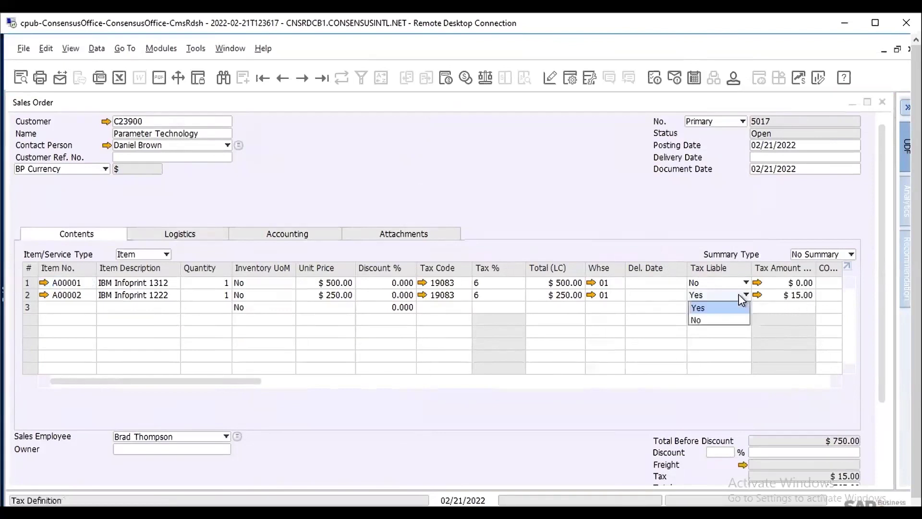
left_click(730, 319)
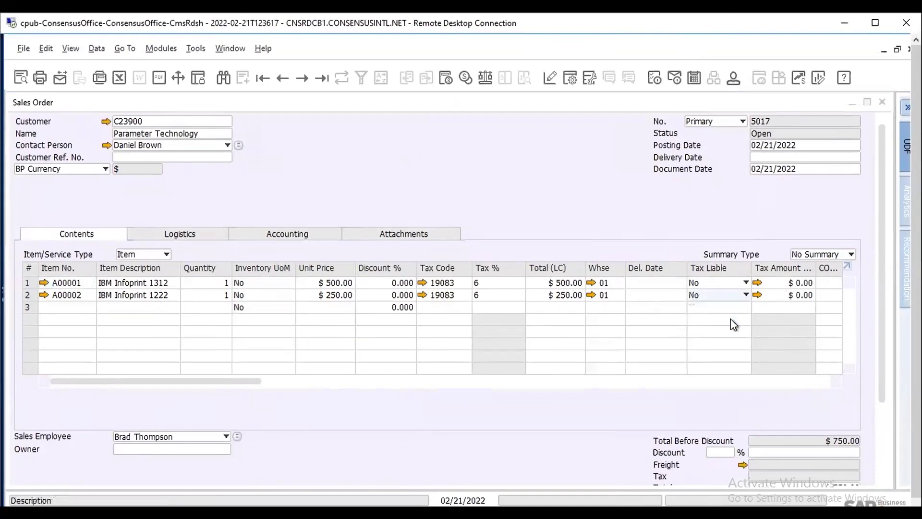
Set the sales order's delivery date to 03/15/2022 and add the order
left_click(887, 341)
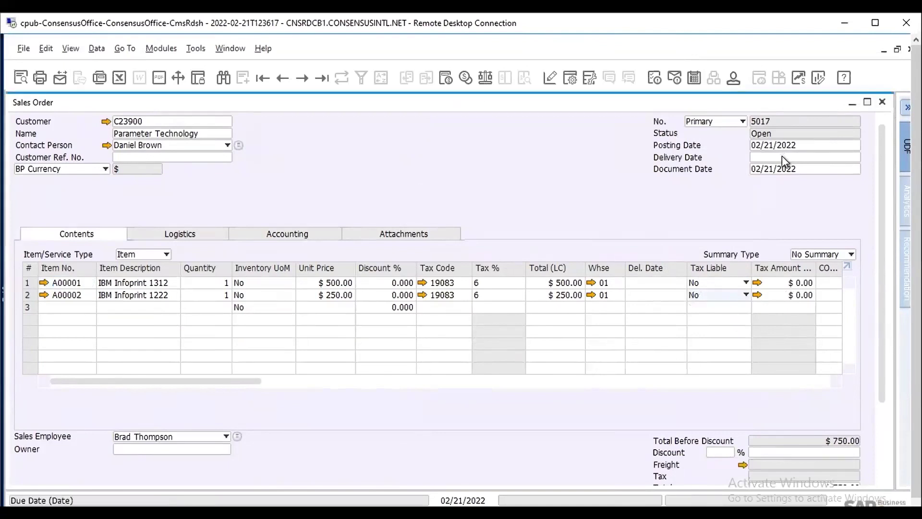
left_click(787, 156)
type("0315")
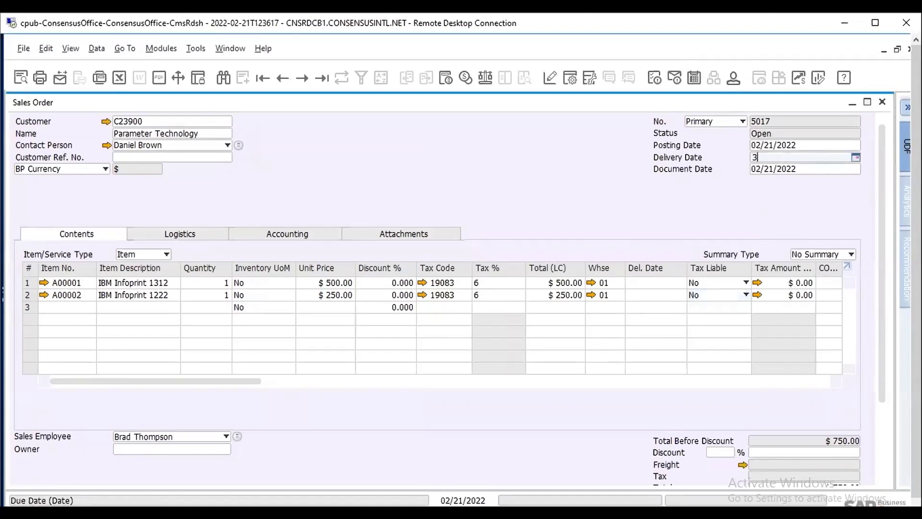
key("Tab")
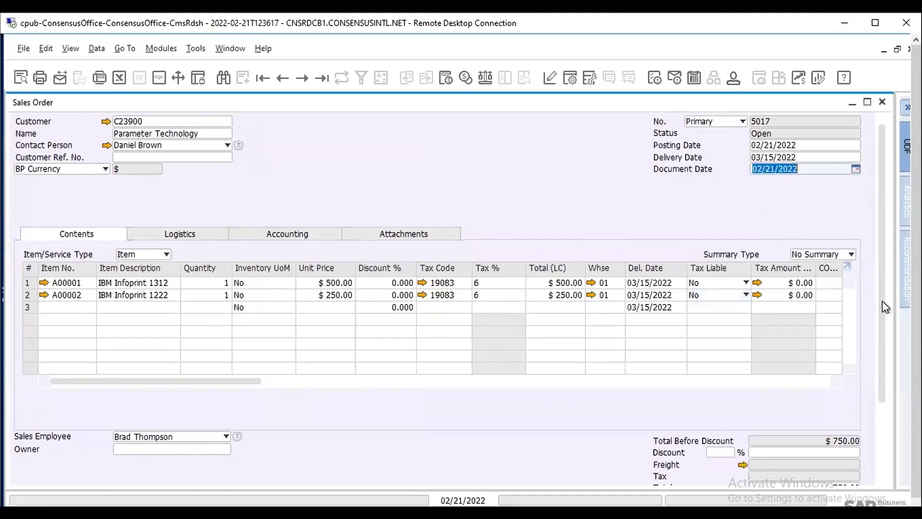
left_click_drag(881, 300, 873, 431)
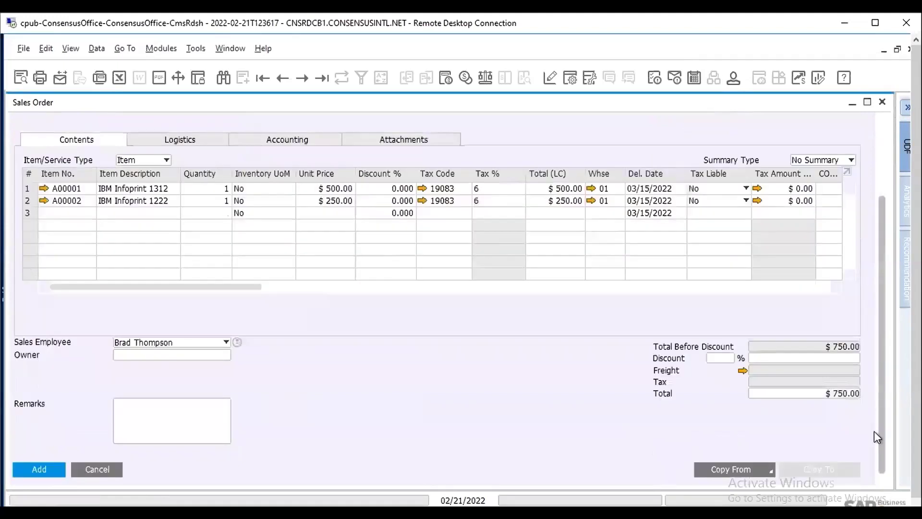
left_click(43, 468)
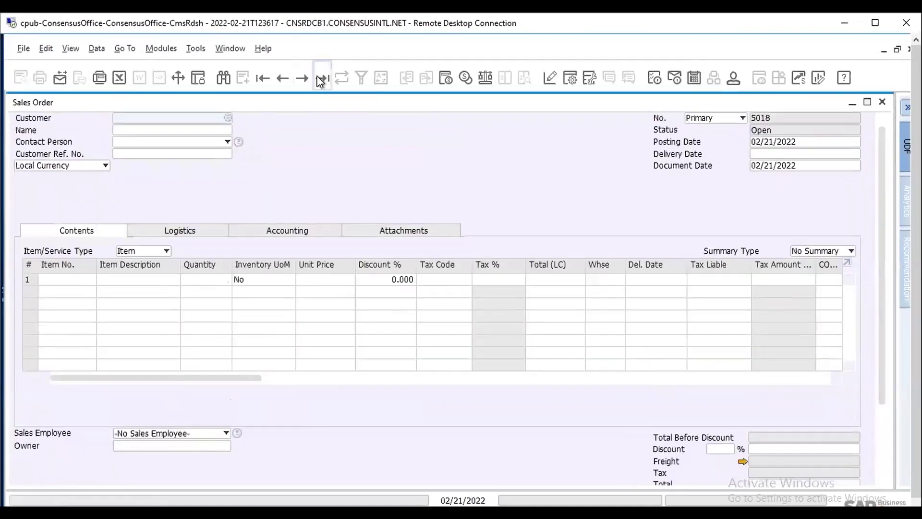
Open the most recent sales order, copy it to an A/R invoice, and reposition the invoice window to show it fully
left_click(321, 78)
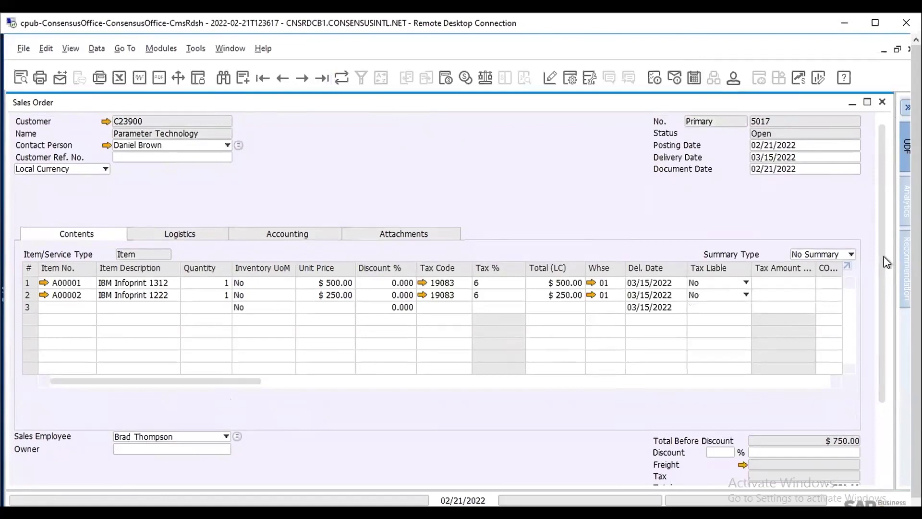
scroll(889, 427, "down", 3)
left_click(846, 470)
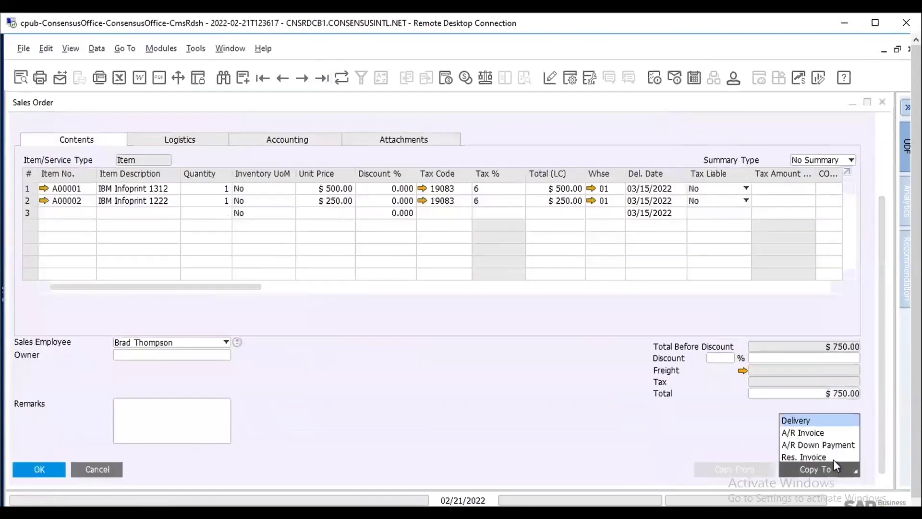
left_click(819, 435)
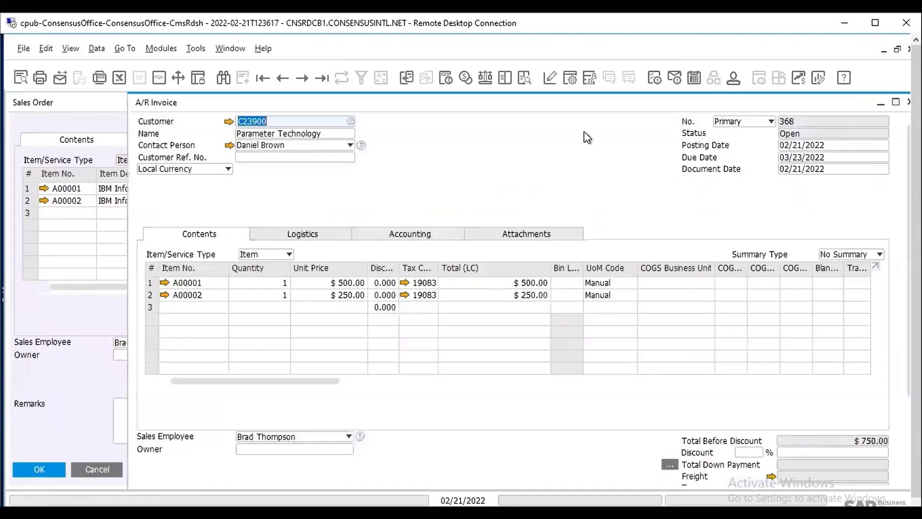
left_click_drag(566, 110, 465, 97)
left_click_drag(814, 338, 784, 240)
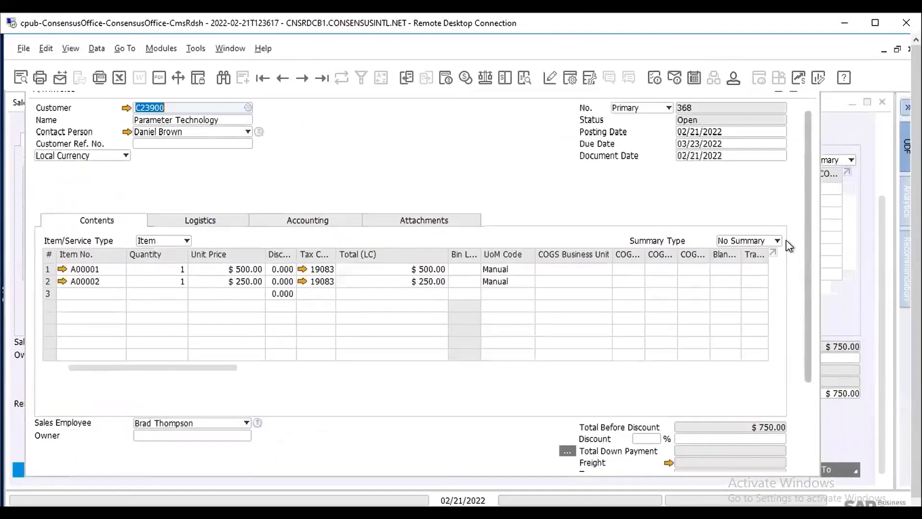
Preview the journal entry of the Parameter Technology A/R invoice, close the preview, and add the invoice
left_click(525, 79)
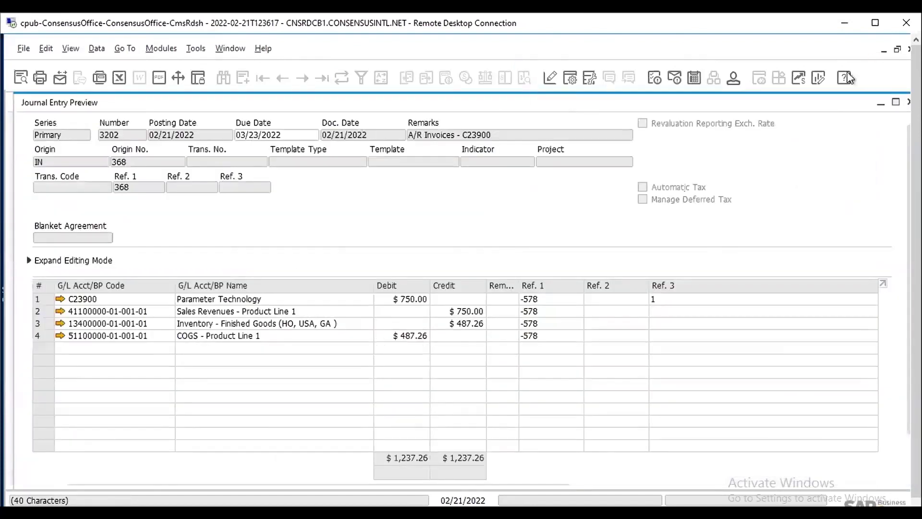
left_click(908, 102)
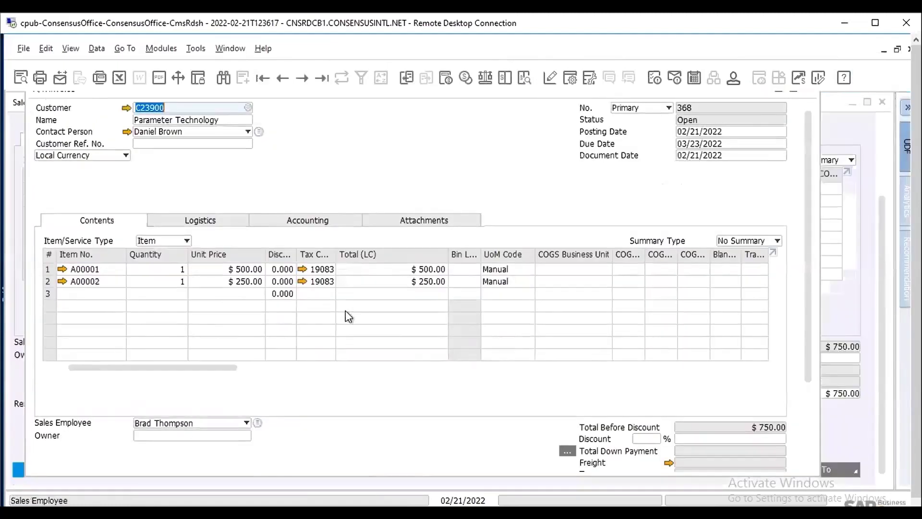
scroll(811, 334, "down", 3)
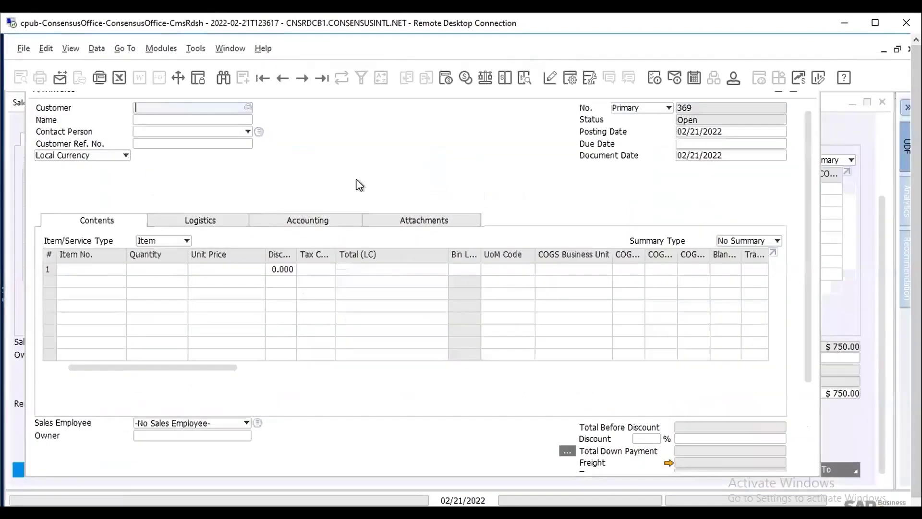
Find the A/R invoice with posting date 02/21/2022
left_click(318, 81)
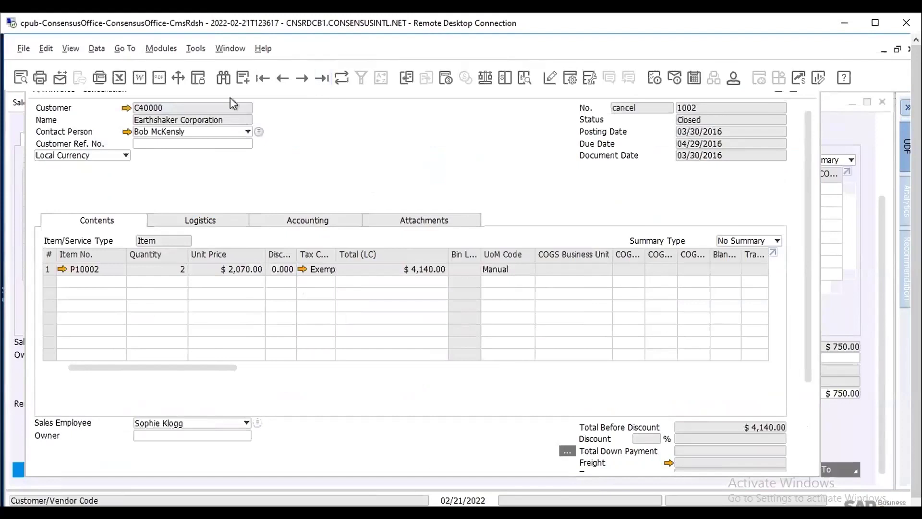
left_click(223, 78)
left_click(689, 131)
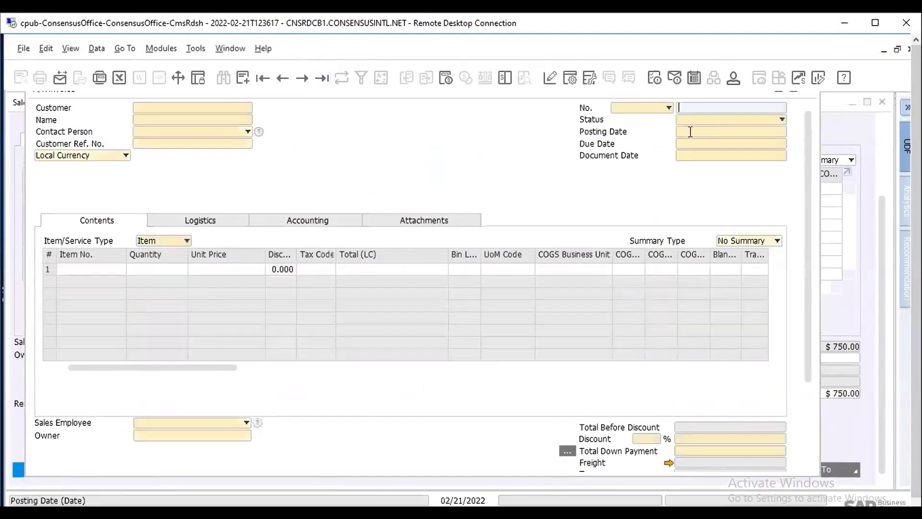
key("Tab")
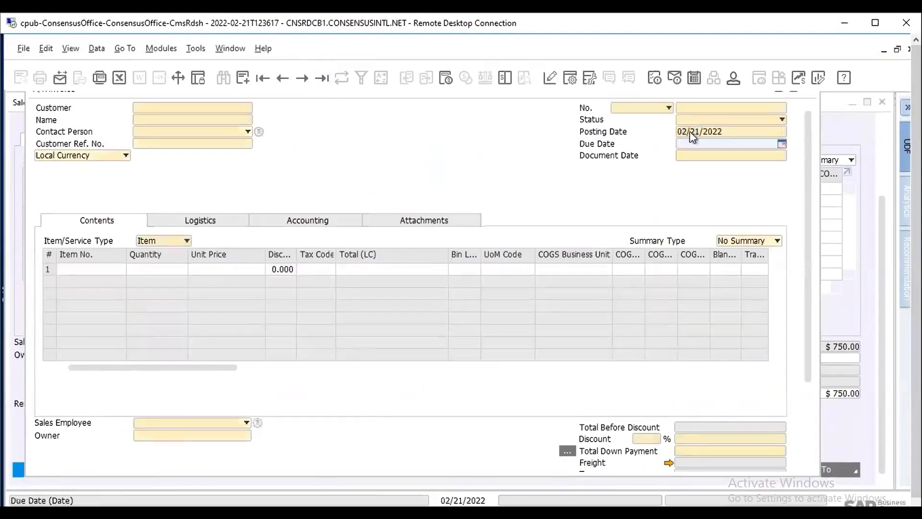
key("Return")
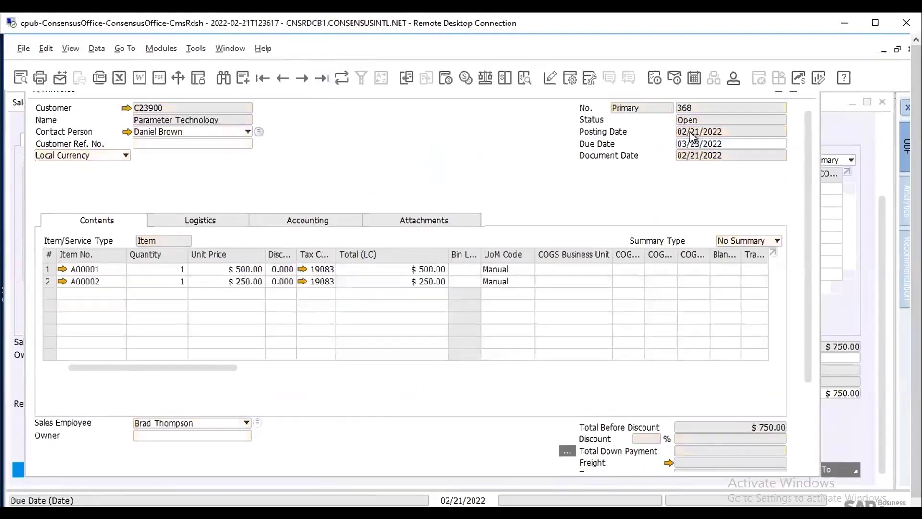
Open the invoice customer's master data and check its tax status and exemption settings
left_click(127, 108)
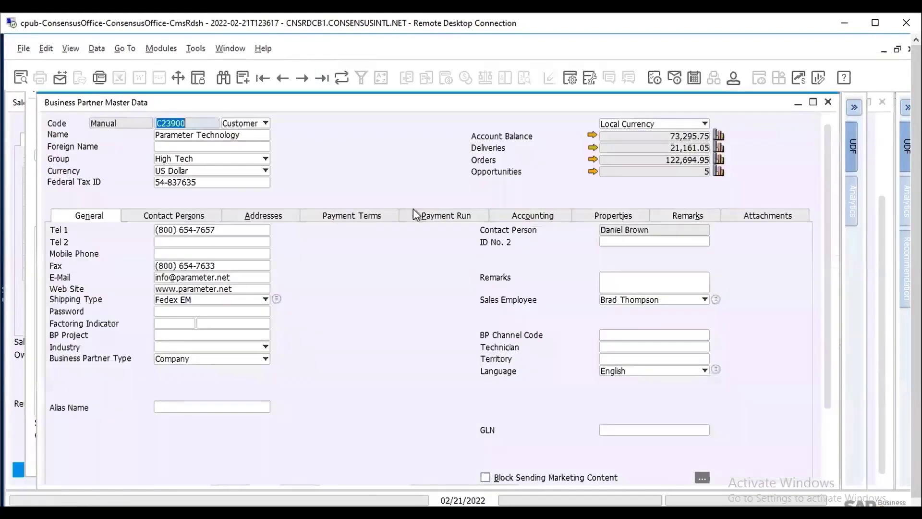
left_click(540, 217)
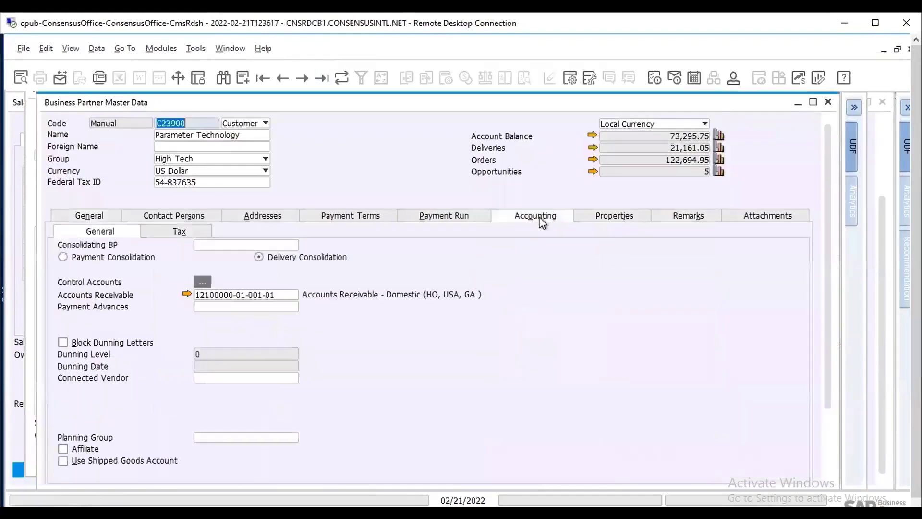
left_click(170, 239)
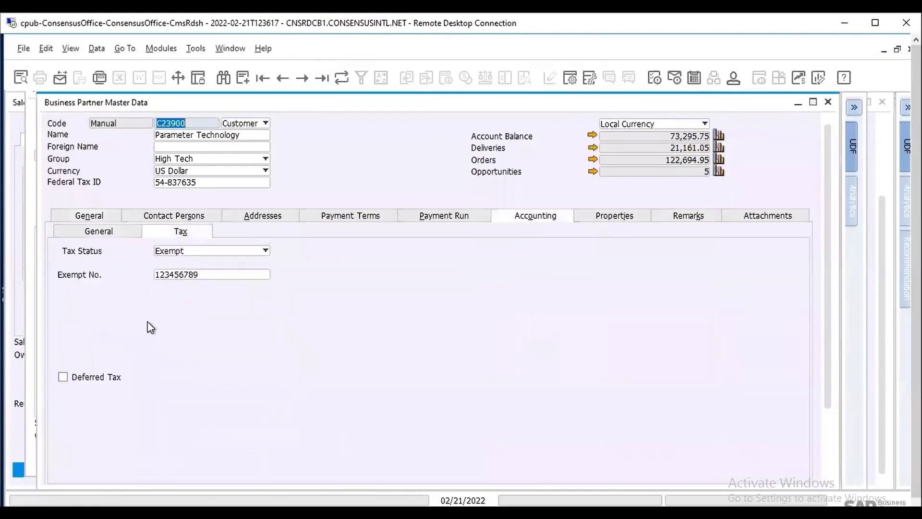
Go to the Microchips customer record, check its tax status, and inspect the NY tax code assigned to its Ship To address
key("ctrl+Page_Down")
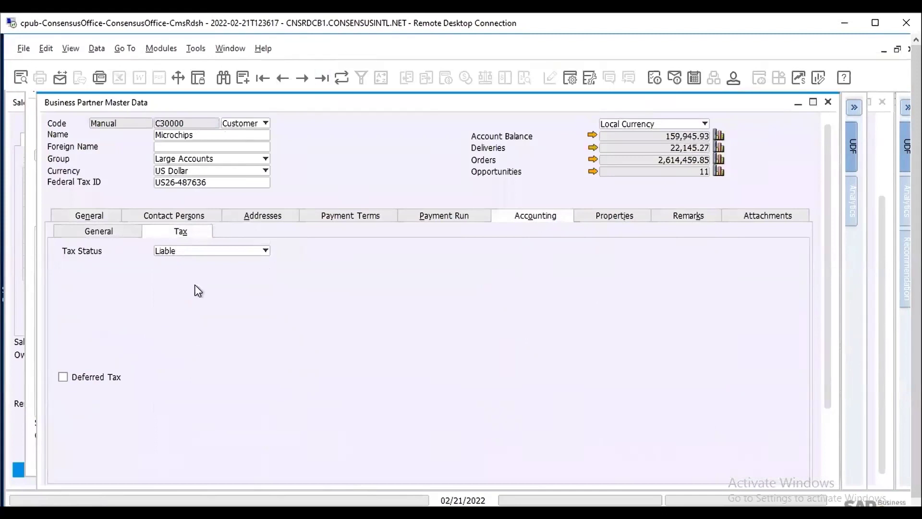
left_click(282, 220)
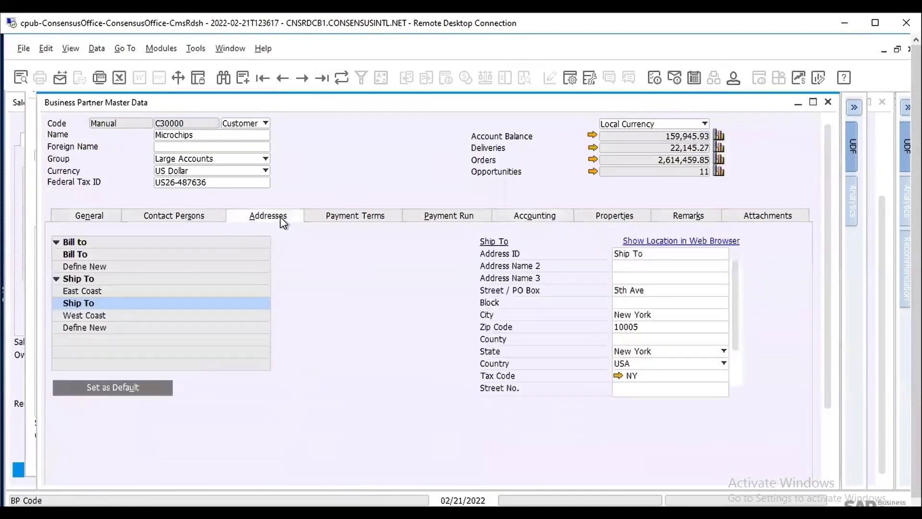
left_click(617, 376)
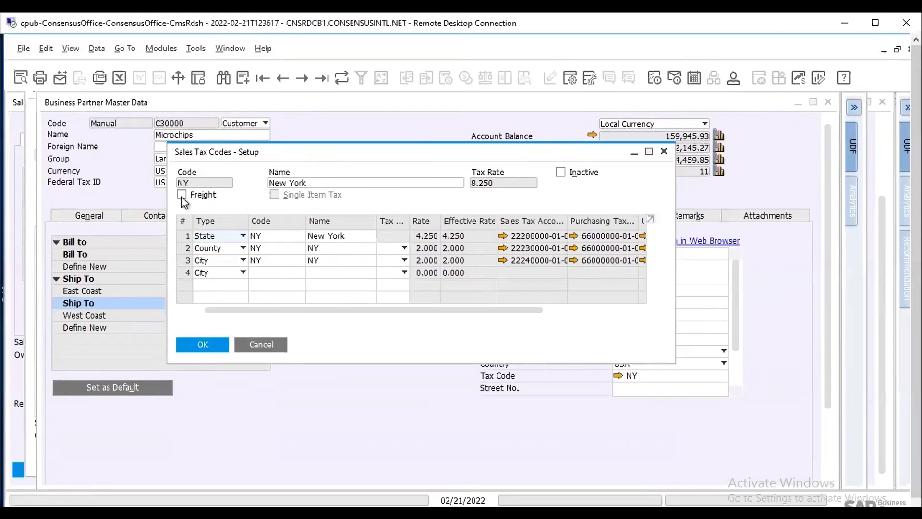
left_click(267, 346)
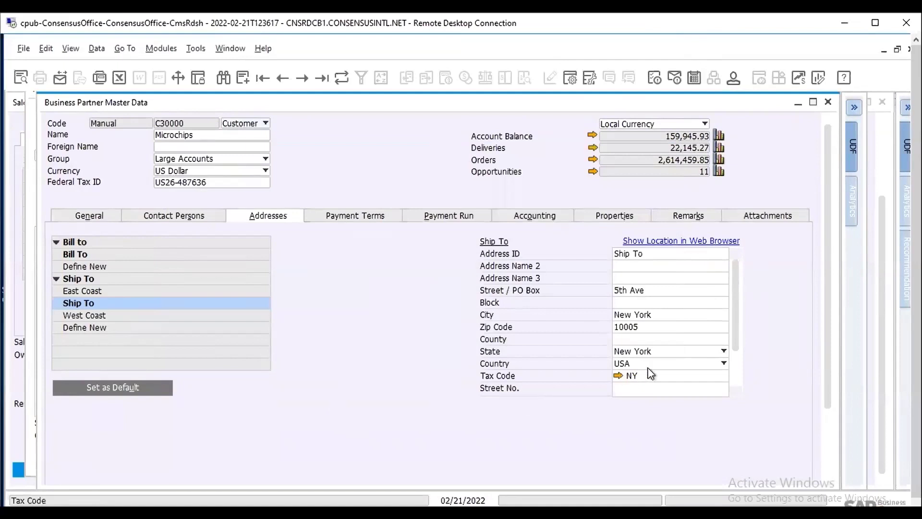
Create a sales order from the Microchips customer record and set its delivery date to 03/15/2022
mouse_move(648, 378)
scroll(831, 428, "down", 3)
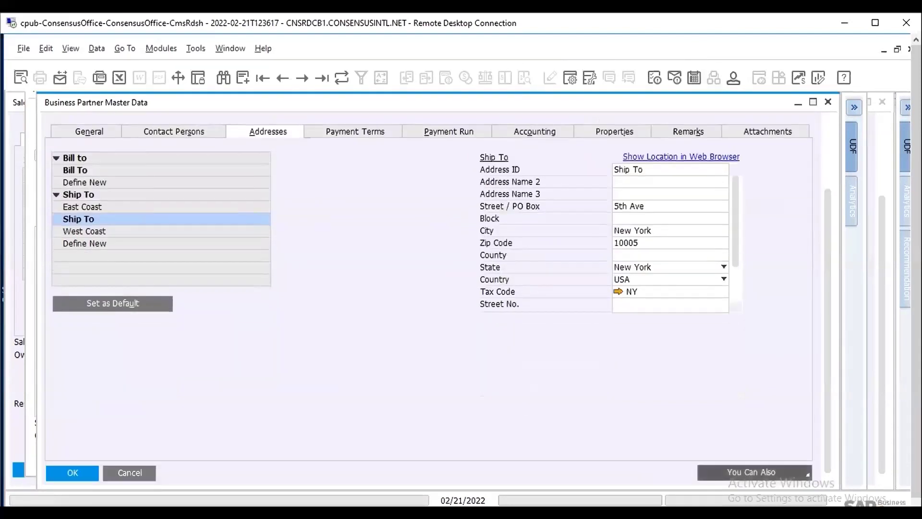
left_click(752, 472)
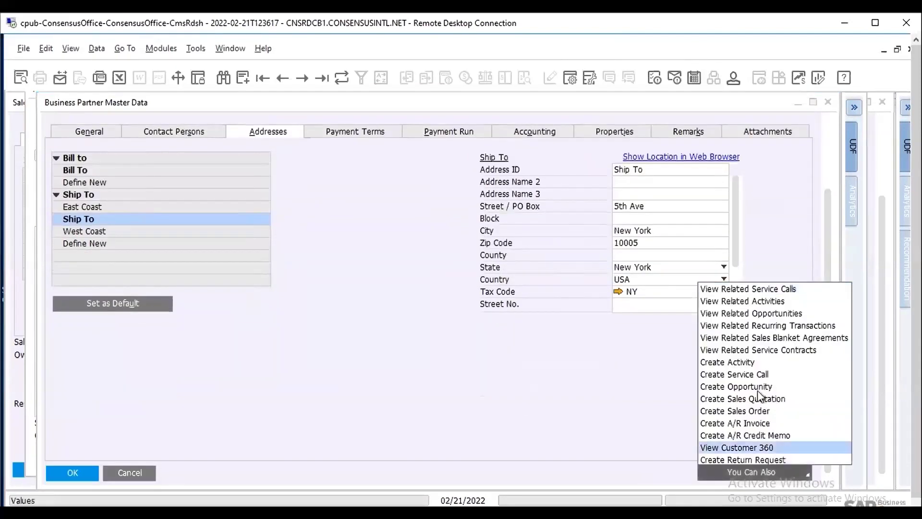
left_click(743, 412)
left_click(298, 299)
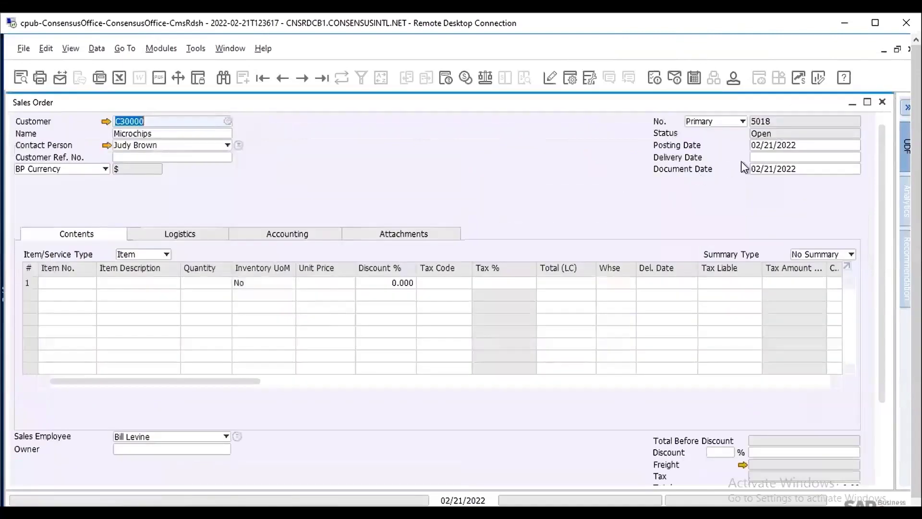
left_click(769, 158)
type("315")
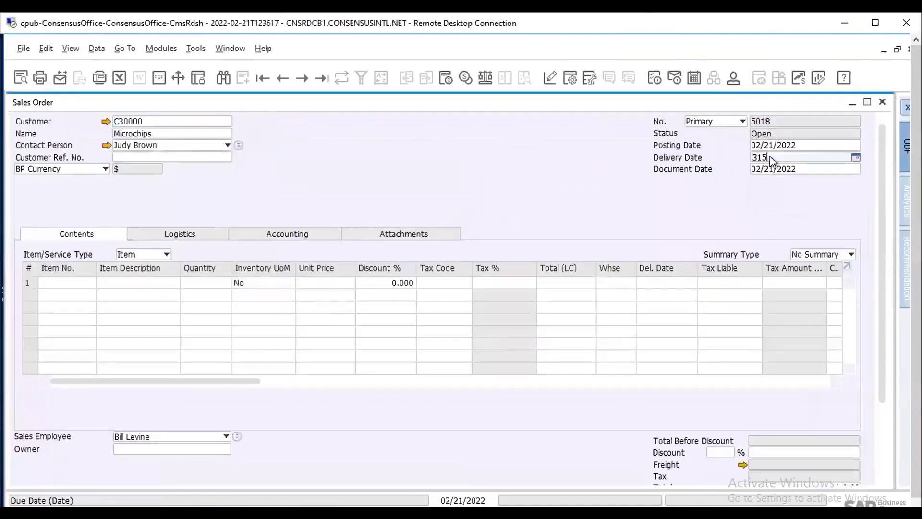
key("Tab")
Add items A00001 and A00002 to the sales order lines
left_click(57, 283)
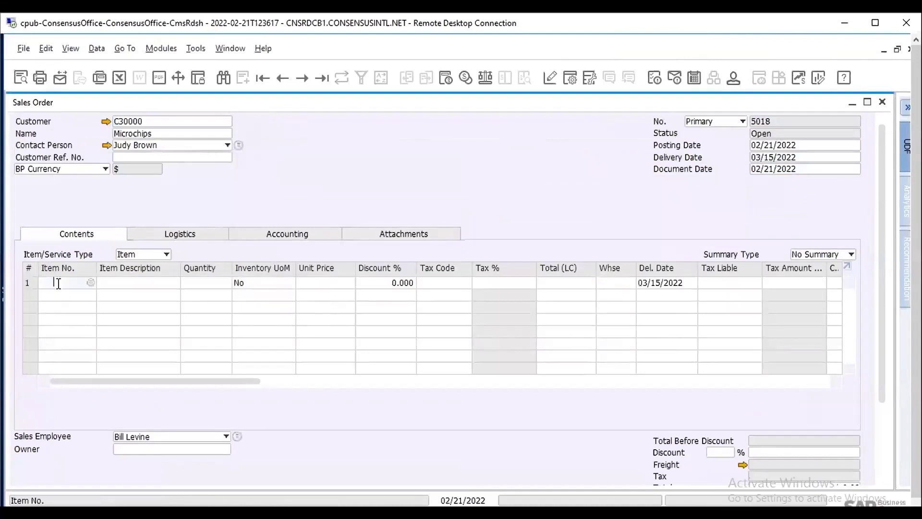
type("a")
key("Tab")
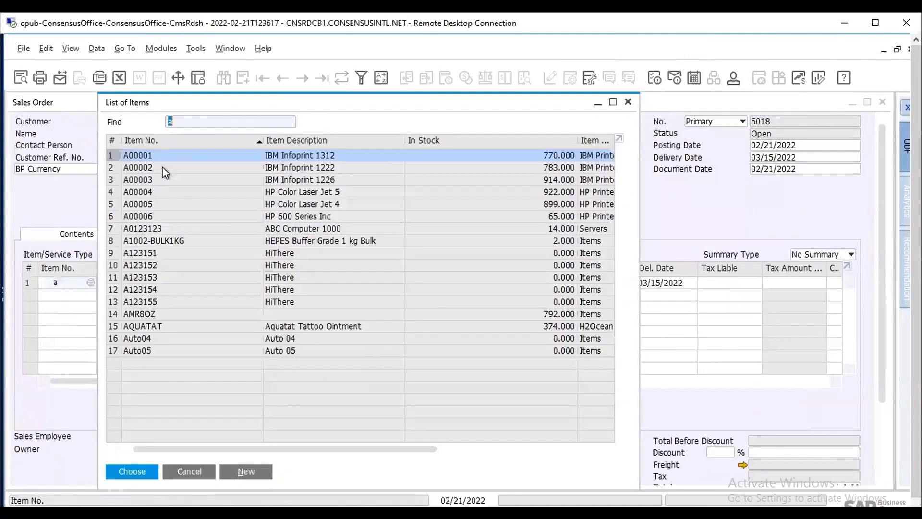
left_click(166, 173, "shift")
key("Return")
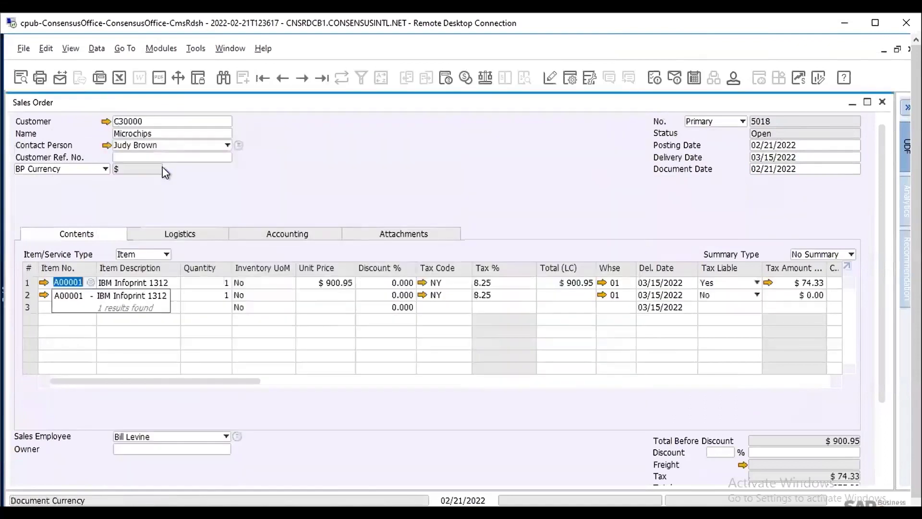
Check the last prices report for item A00002 and set its unit price to 300
left_click(335, 295)
right_click(335, 295)
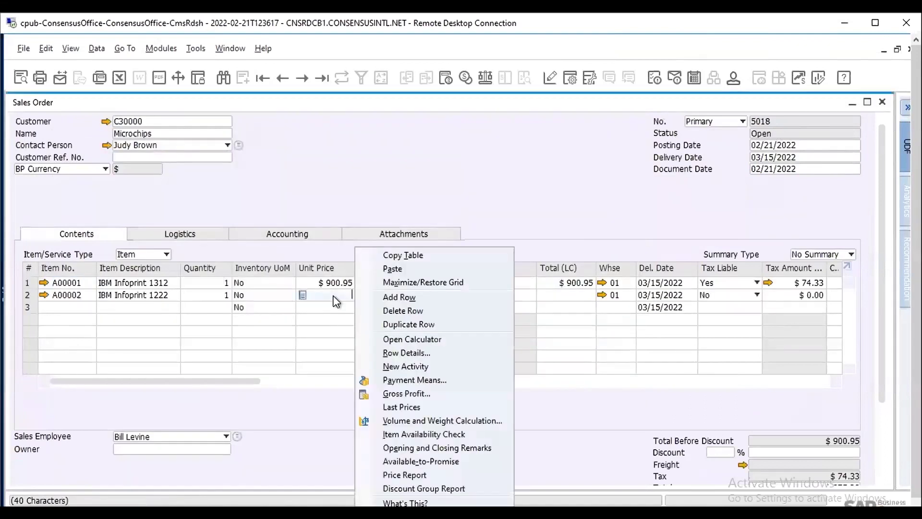
left_click(391, 406)
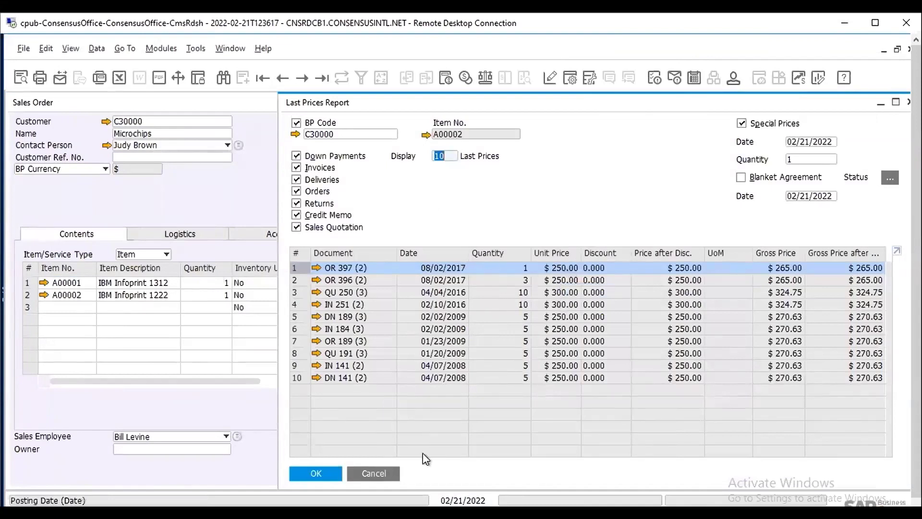
left_click(383, 472)
type("300")
key("Tab")
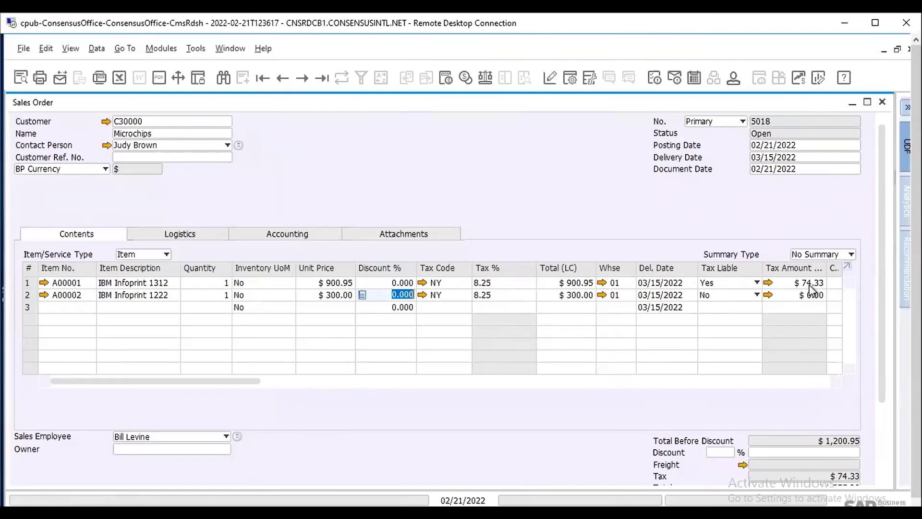
Add the Microchips sales order and continue despite the exceeded credit limit
left_click_drag(880, 342, 883, 449)
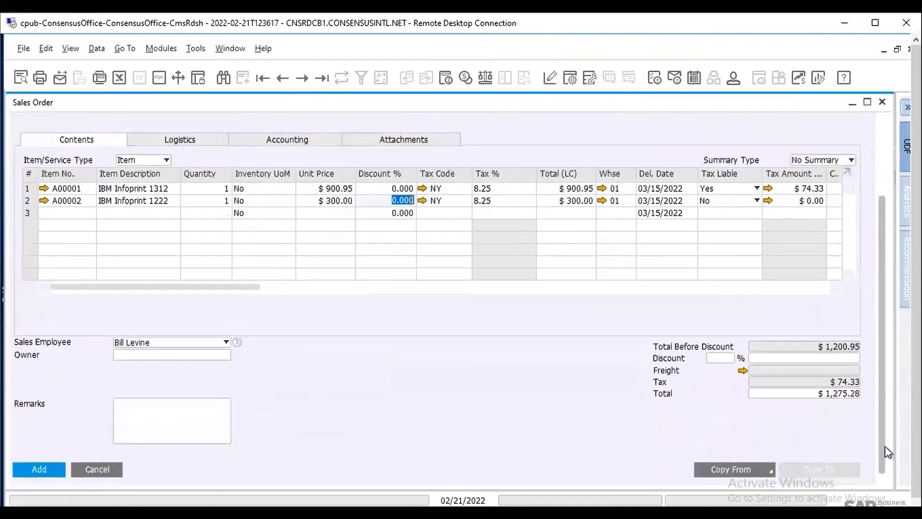
left_click(49, 471)
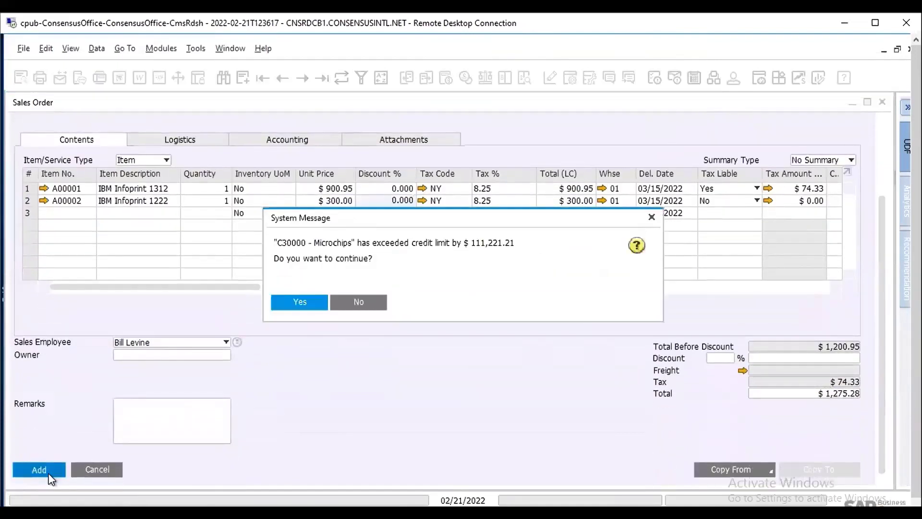
left_click(298, 302)
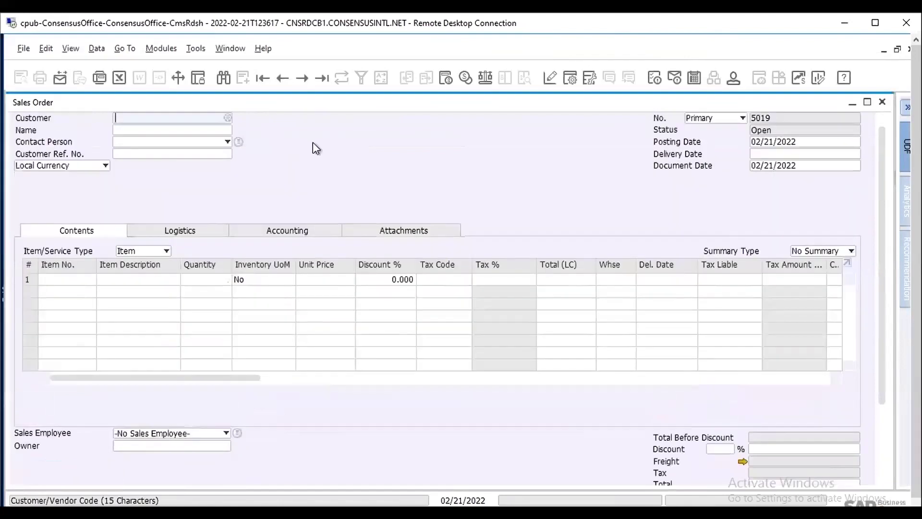
Open the last Microchips sales order, copy it to an A/R invoice, and move the invoice window fully into view
left_click(316, 76)
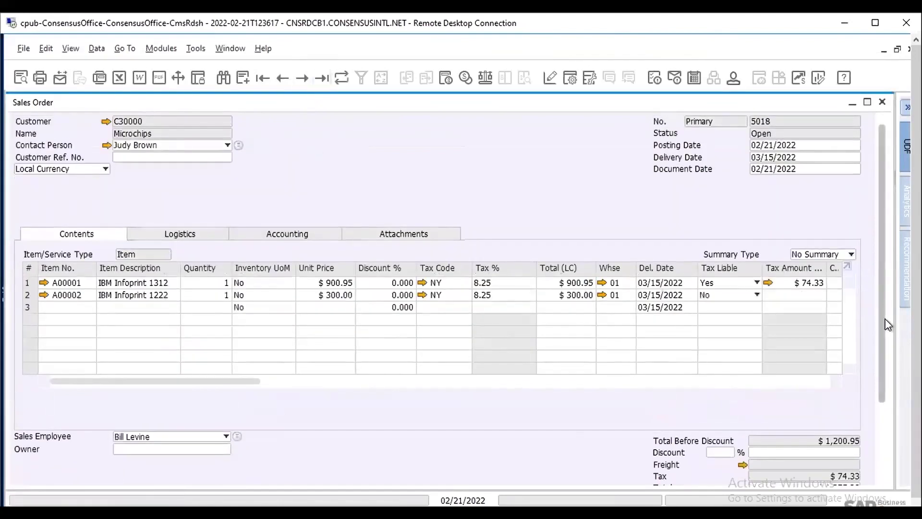
scroll(885, 323, "down", 3)
left_click(837, 468)
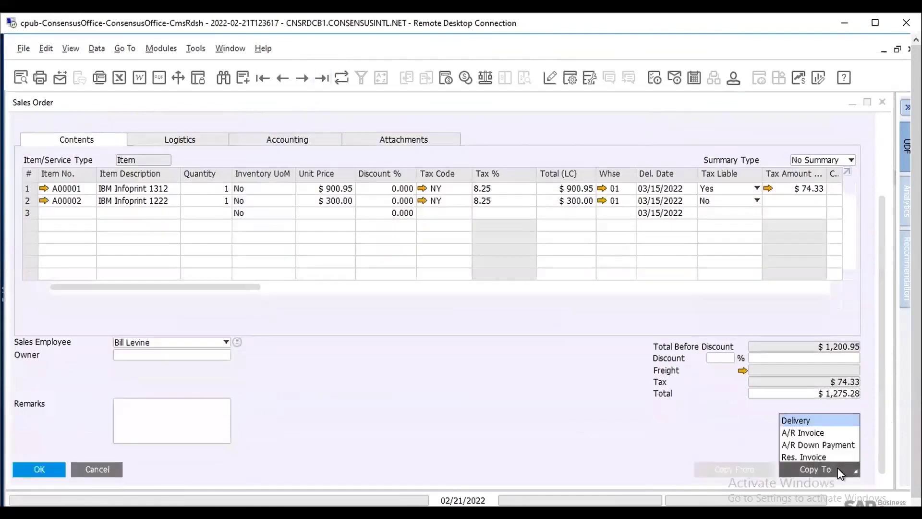
left_click(811, 434)
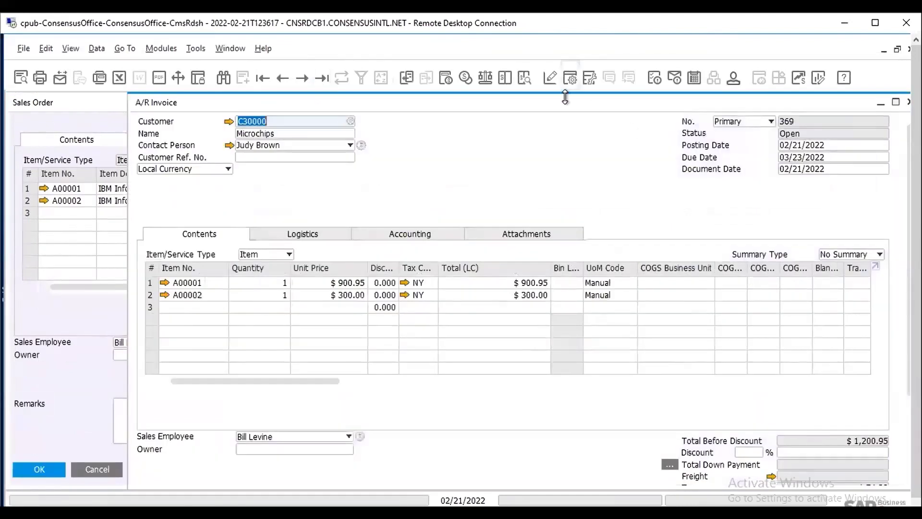
left_click_drag(564, 102, 448, 103)
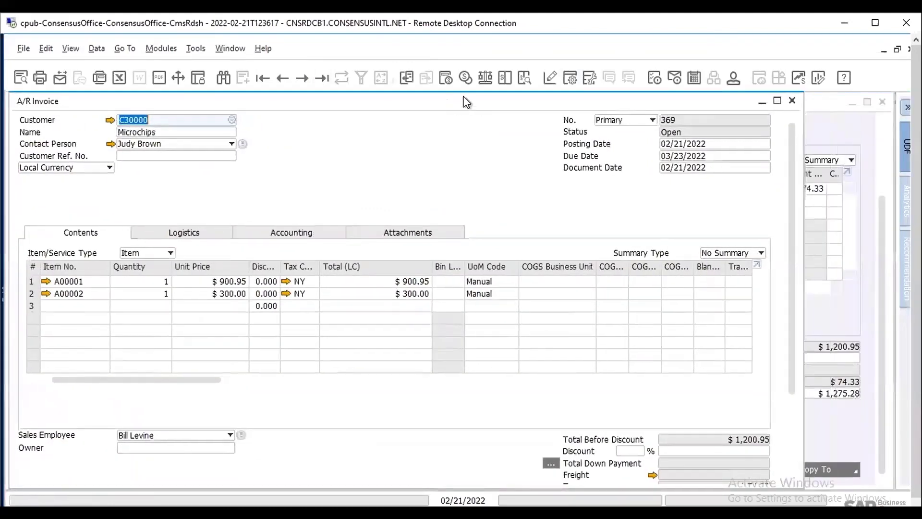
Preview the Microchips invoice's journal entry to examine the state, county and city sales tax accrual lines, and close the preview
left_click(526, 75)
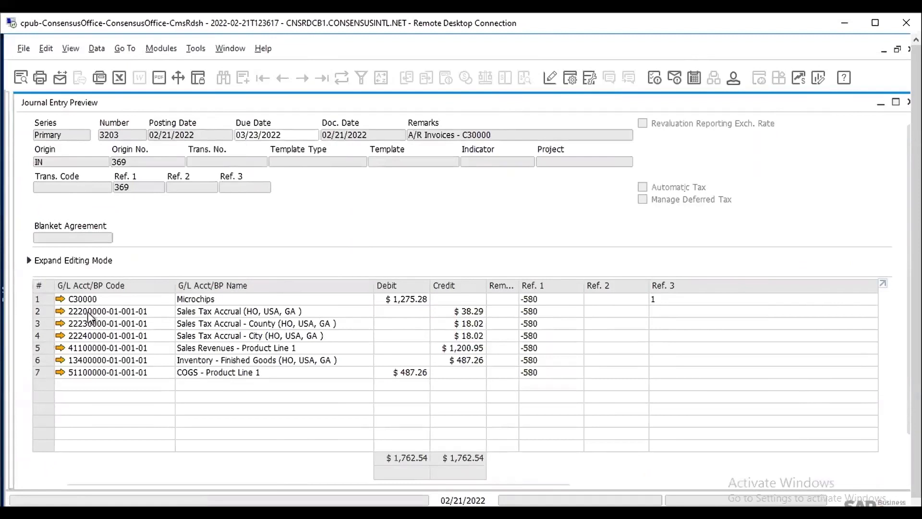
mouse_move(89, 317)
mouse_move(86, 337)
left_click(895, 103)
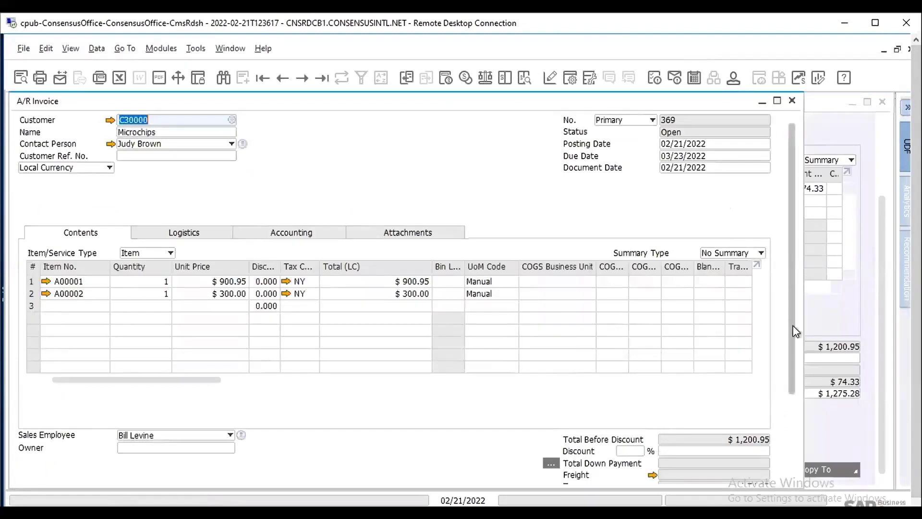
Add the Microchips A/R invoice and accept that it cannot be changed once added
scroll(794, 331, "down", 3)
left_click(42, 469)
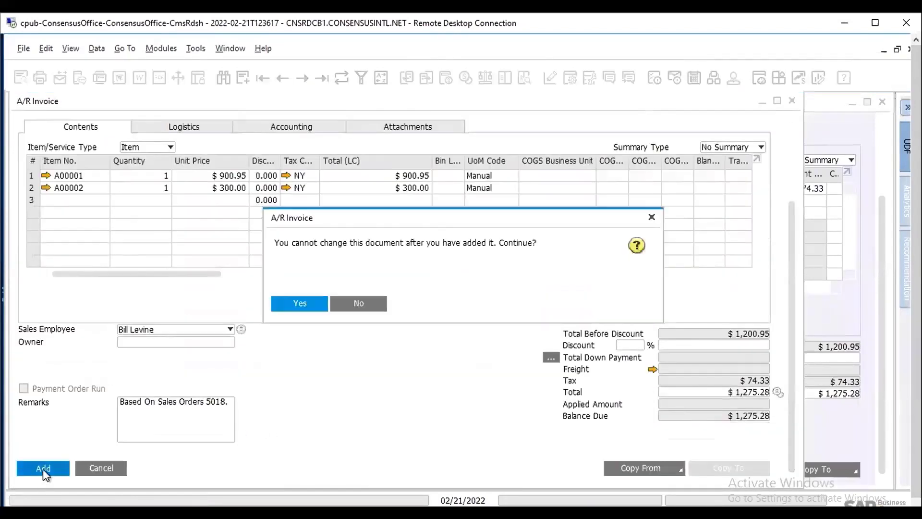
left_click(300, 304)
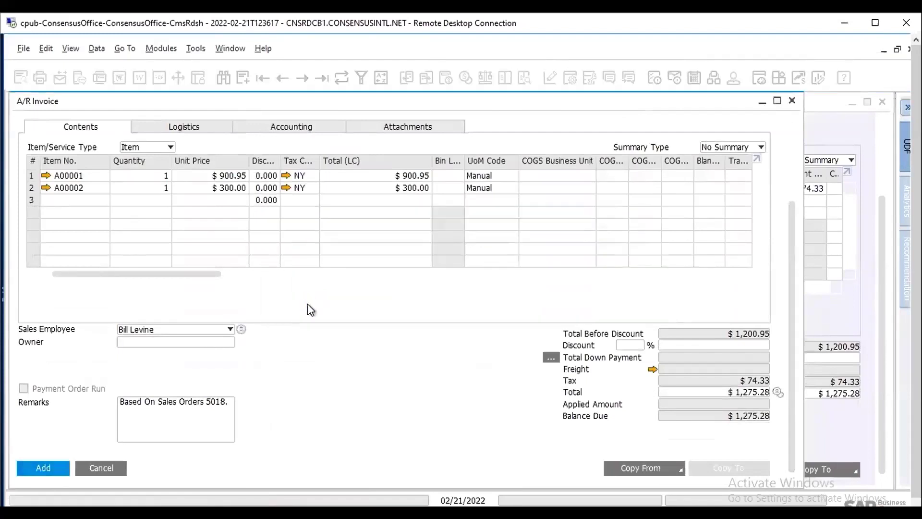
Find the Microchips A/R invoice posted on the current date and review its line tax codes, tax and total
left_click(318, 79)
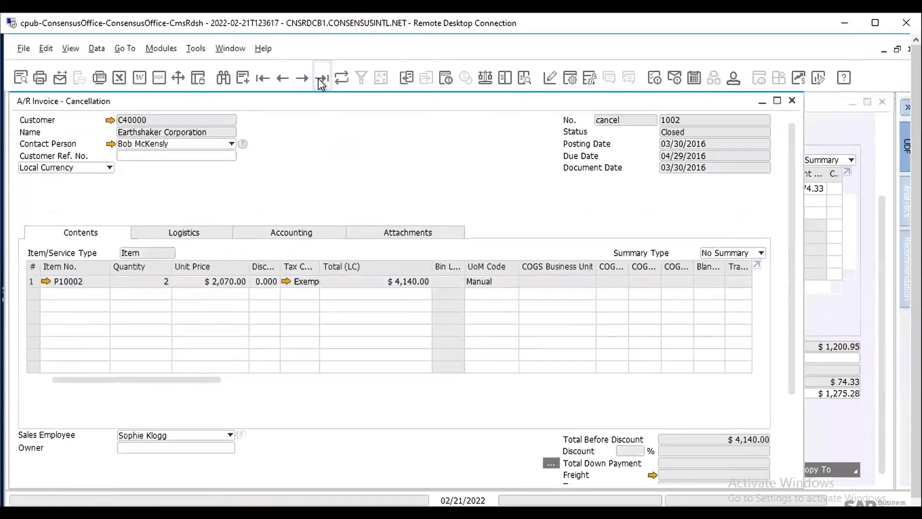
left_click(241, 78)
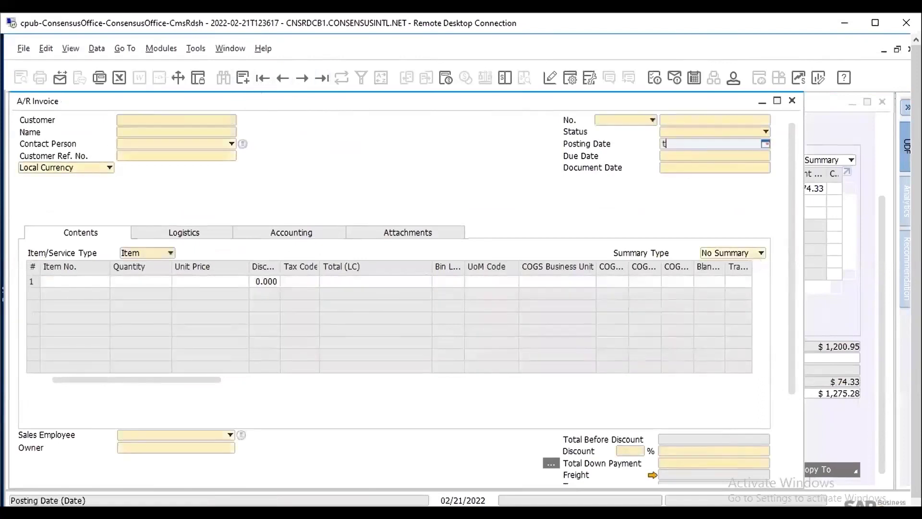
key("Return")
double_click(355, 166)
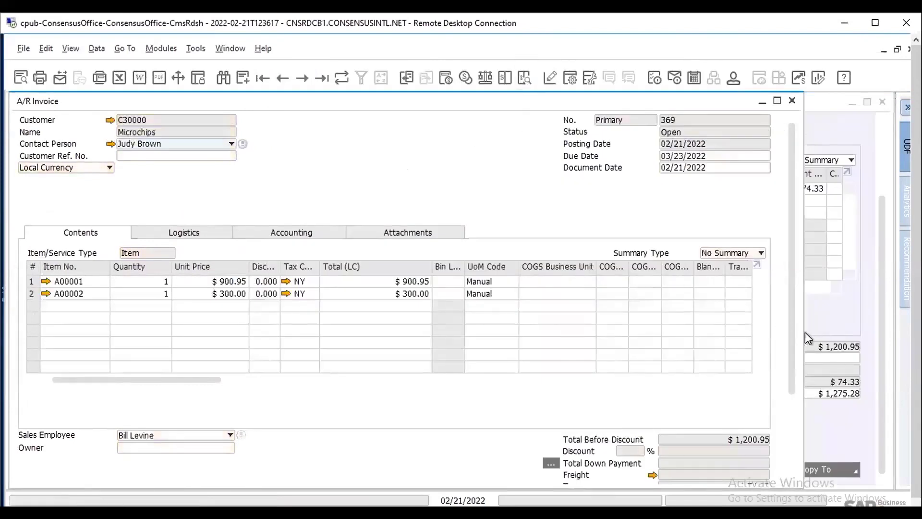
left_click_drag(797, 342, 795, 420)
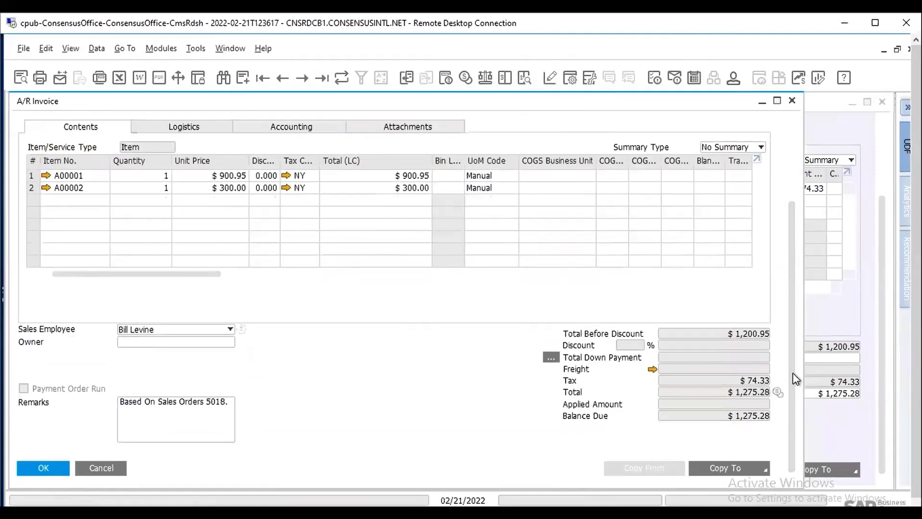
Close the Microchips sales order behind the invoice and review the posted A/R invoice's header and totals
left_click(829, 318)
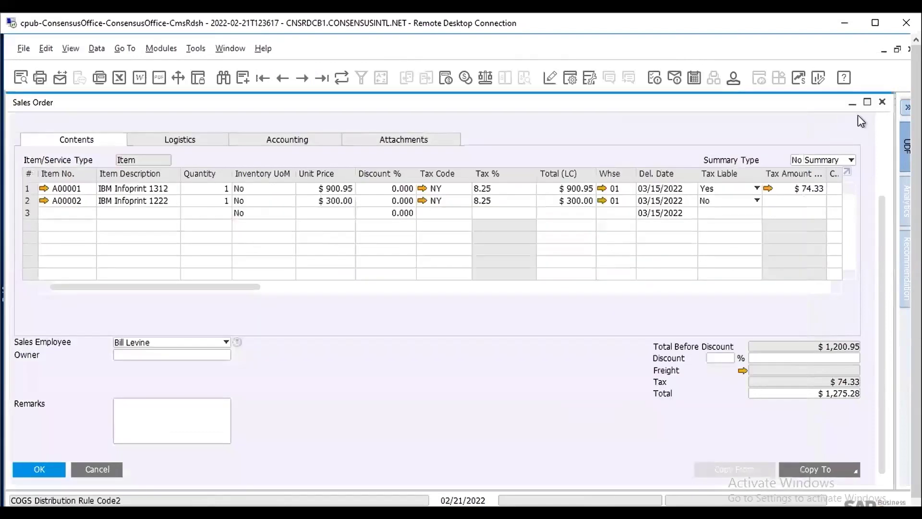
left_click(881, 103)
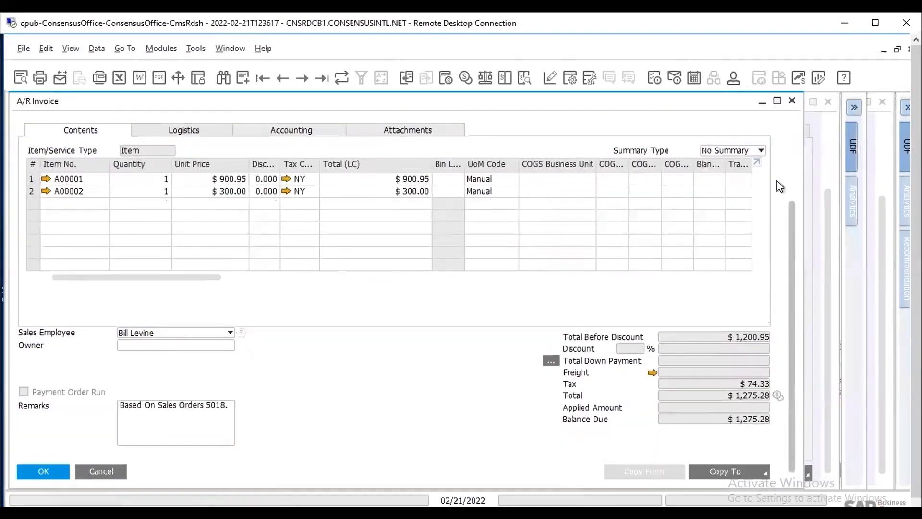
scroll(778, 185, "up", 5)
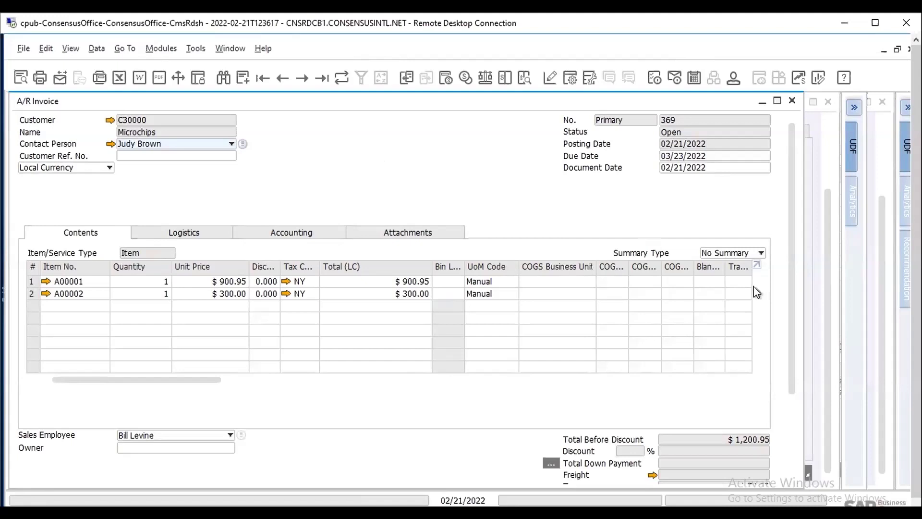
left_click_drag(790, 311, 798, 433)
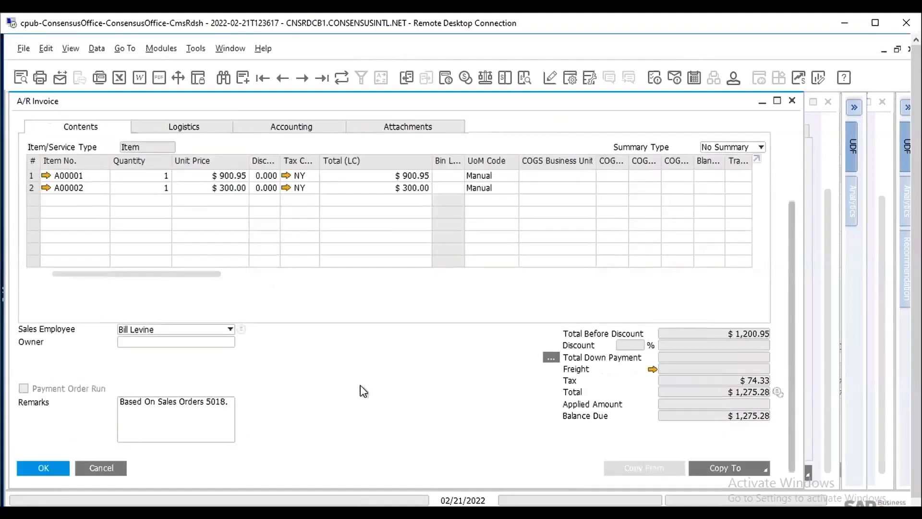
Add the word "Nexus" below the sales order reference in the A/R invoice's remarks
left_click(232, 405)
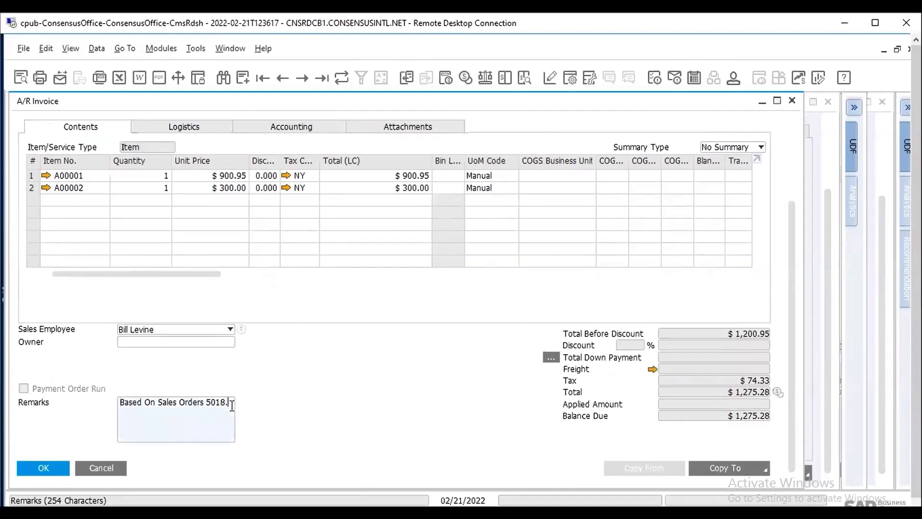
key("Return")
key("Return")
type("Nexus")
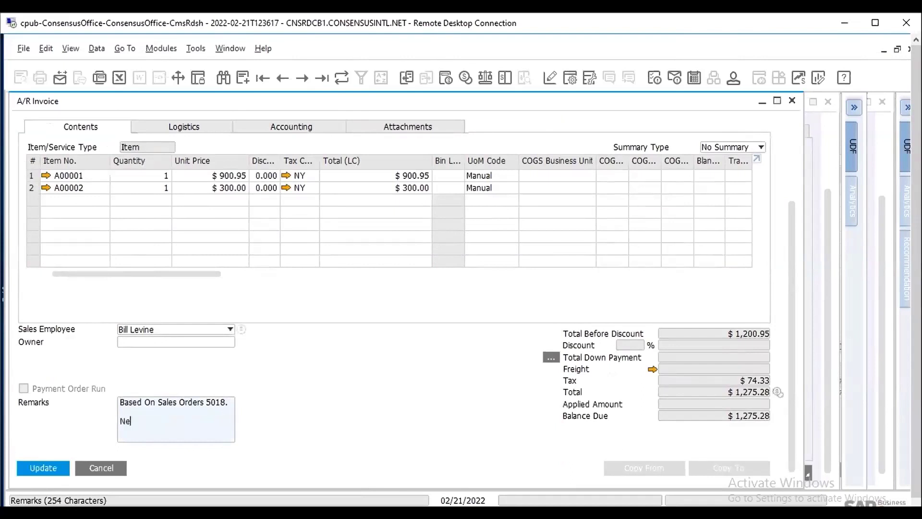
left_click_drag(146, 422, 107, 424)
left_click(150, 422)
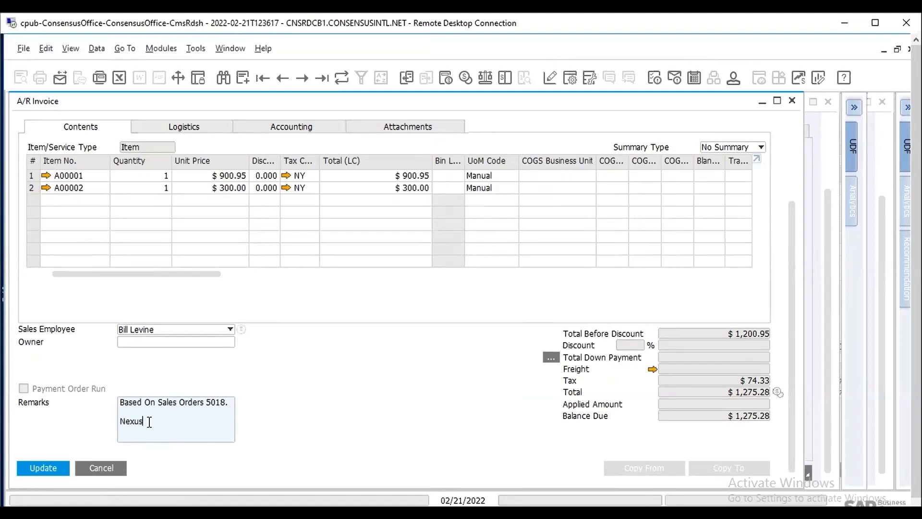
Remove the word "Nexus" from the A/R invoice's remarks and update the invoice
key("BackSpace")
key("BackSpace")
key("BackSpace")
key("BackSpace")
key("BackSpace")
key("BackSpace")
left_click(61, 465)
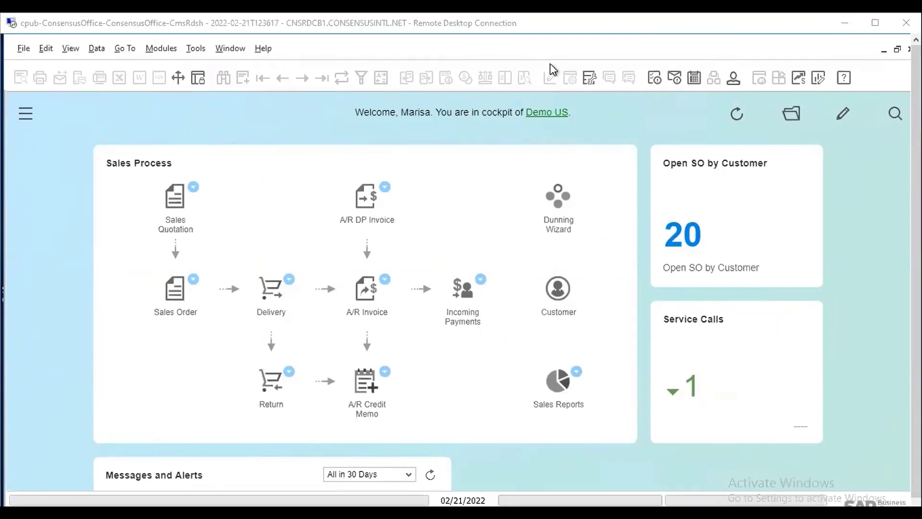
Look up the Microchips business partner record and check the tax code on its default ship-to address
left_click(562, 293)
left_click(241, 135)
type("micr")
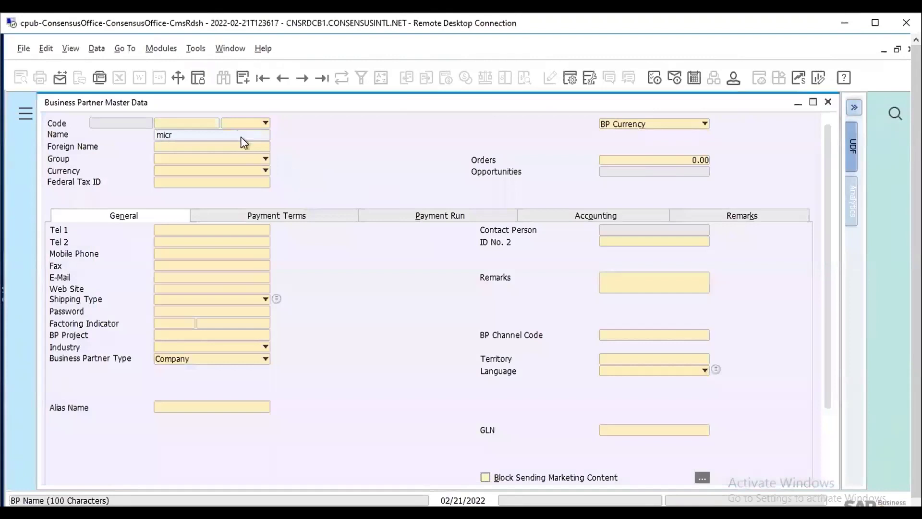
key("Return")
left_click(245, 217)
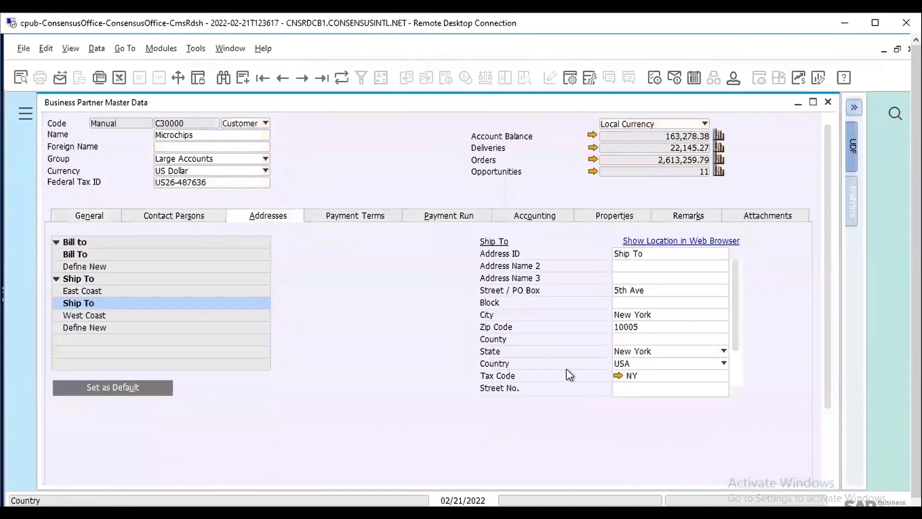
mouse_move(631, 375)
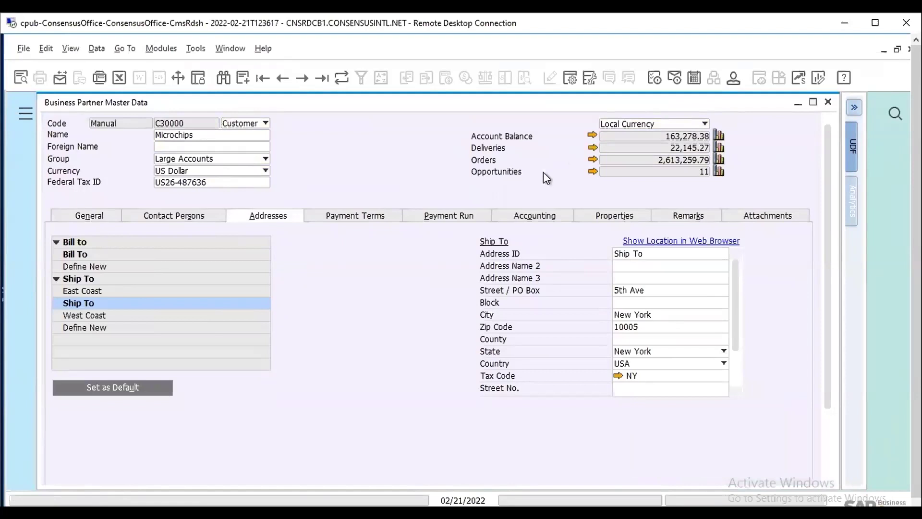
Open Microchips' sales order dated 07/19/2019, look at item S10000's bill of materials and master data, and return to the order
left_click(594, 160)
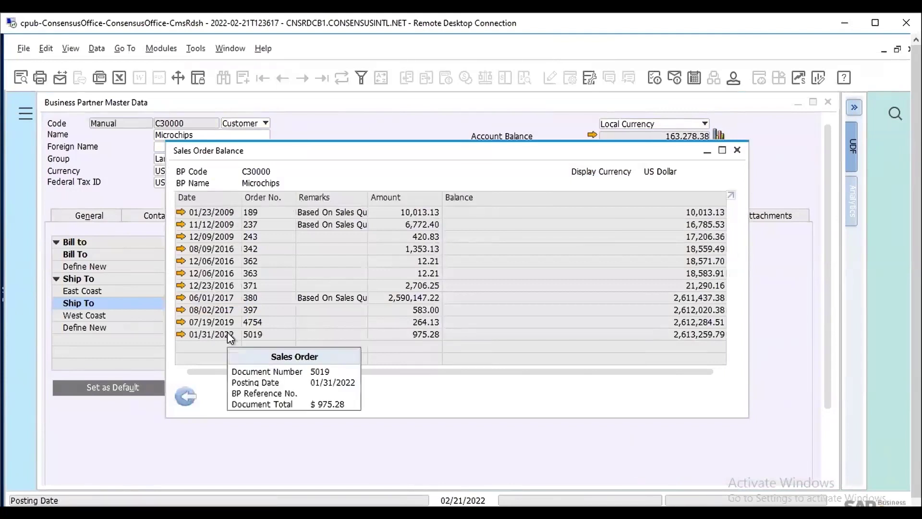
left_click(180, 322)
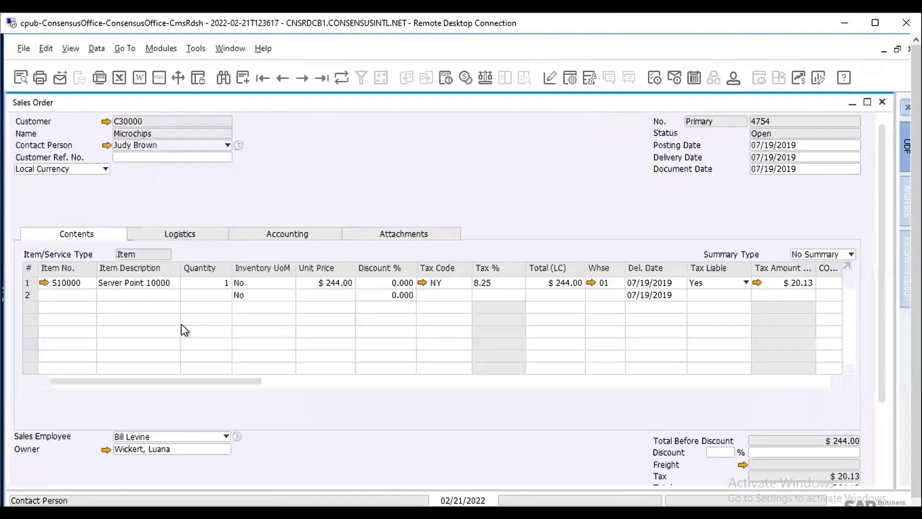
left_click(44, 282)
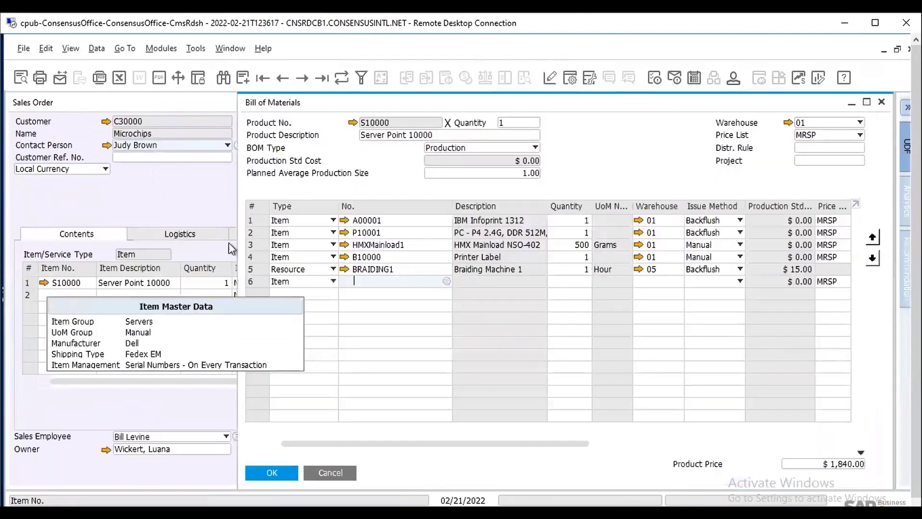
left_click(352, 122)
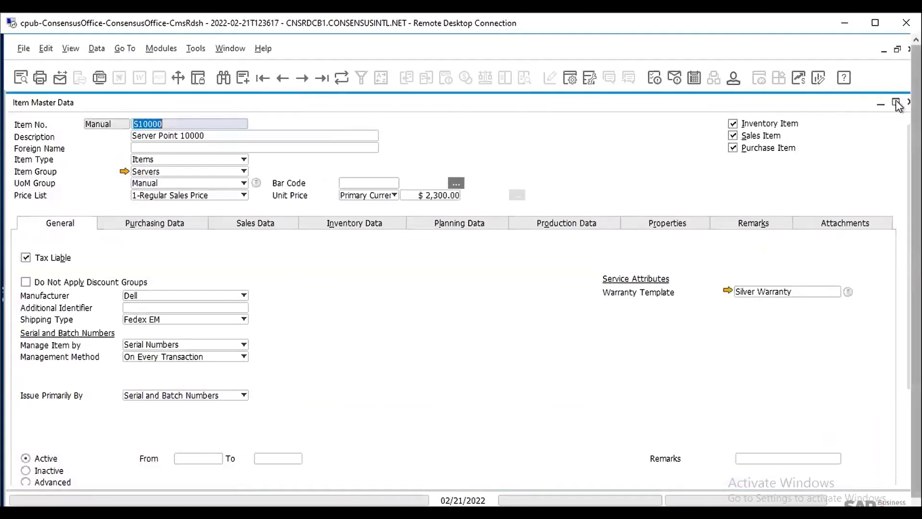
key("Escape")
left_click(326, 472)
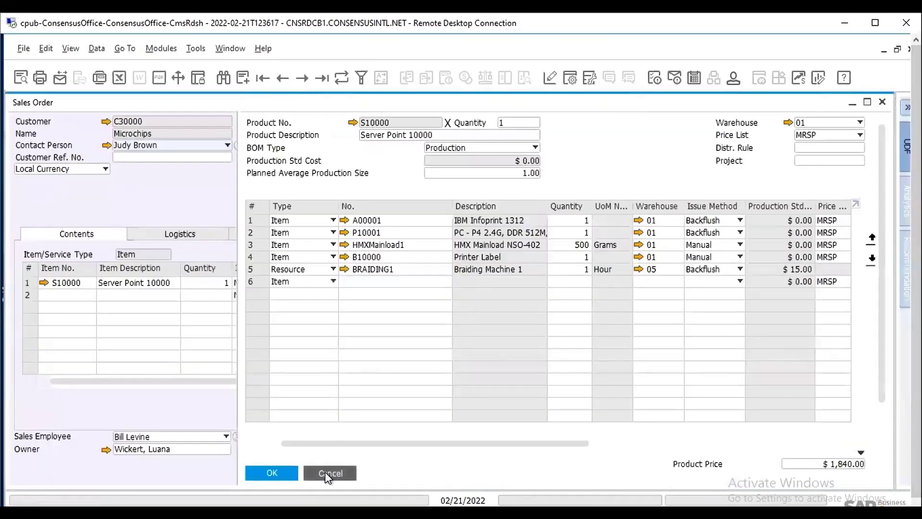
Add item A00001, IBM Infoprint 1312, as the second line of the 07/19/2019 sales order
left_click(52, 297)
type("a")
key("Tab")
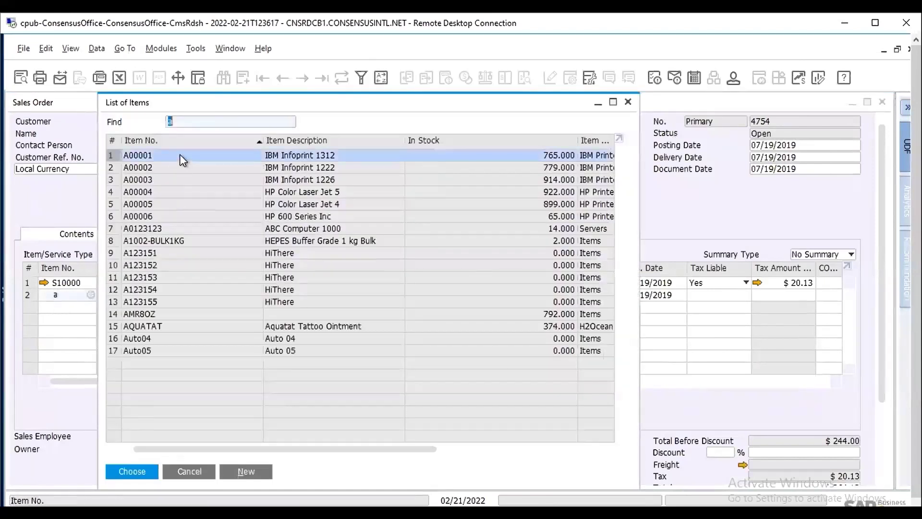
double_click(180, 154)
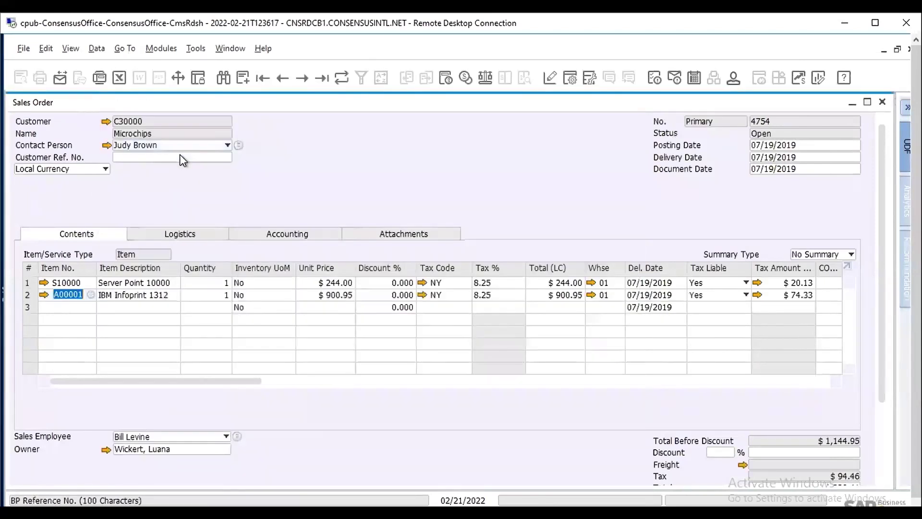
Delete the S10000 line from the sales order and update the order, continuing despite the exceeded credit limit
right_click(30, 281)
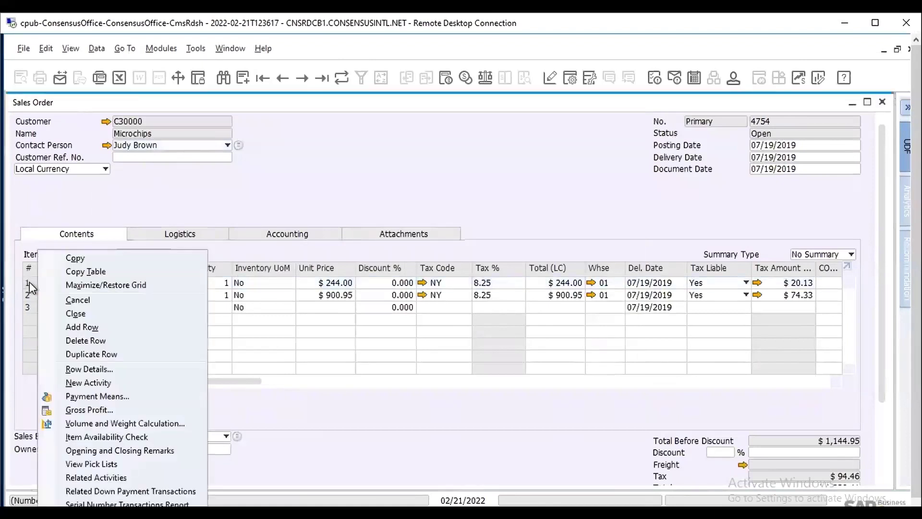
left_click(73, 344)
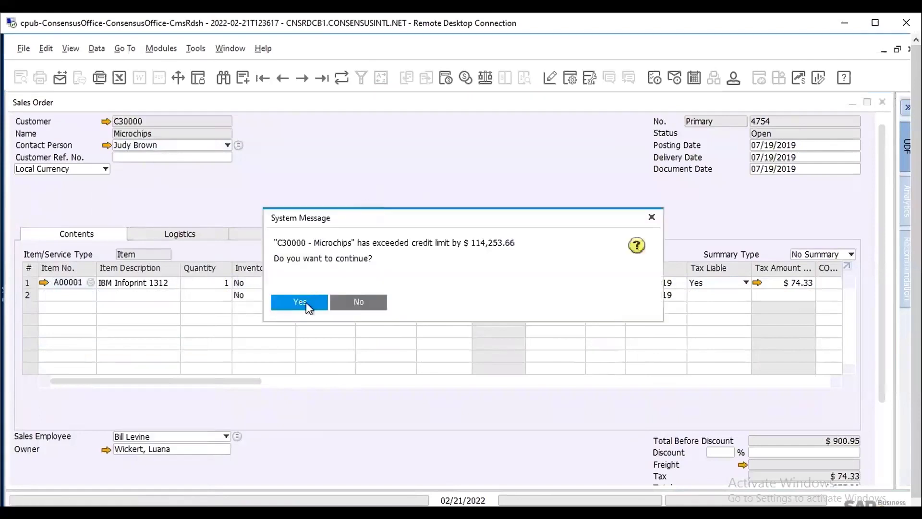
left_click(306, 302)
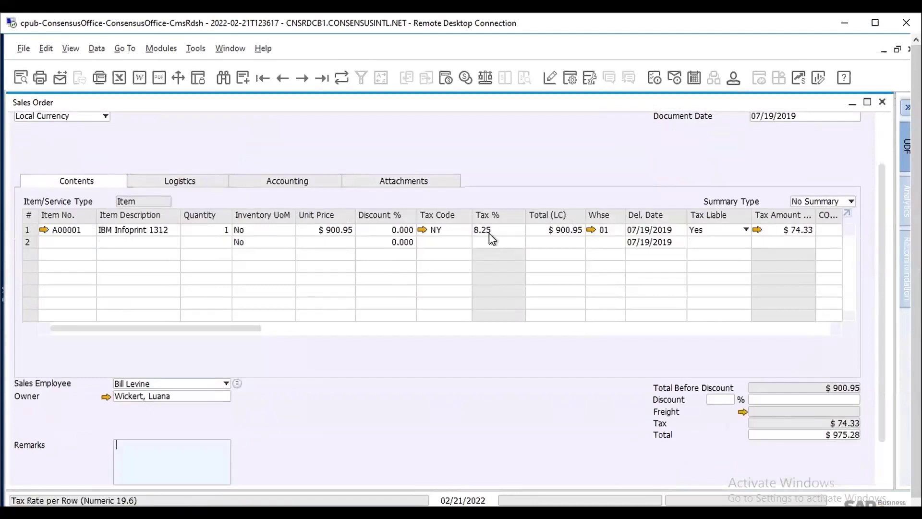
Copy the updated sales order to an A/R invoice and examine the NY tax code's state, county and city rates
left_click_drag(883, 301, 882, 148)
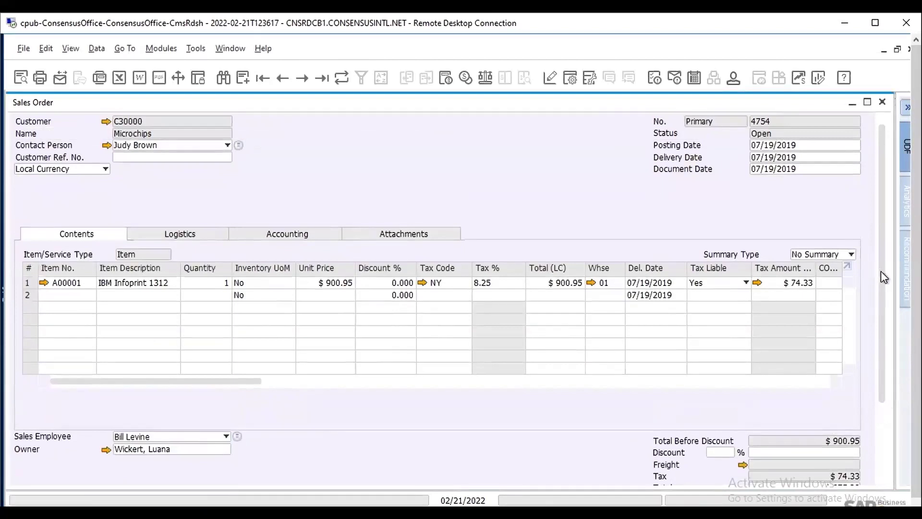
left_click_drag(881, 270, 849, 436)
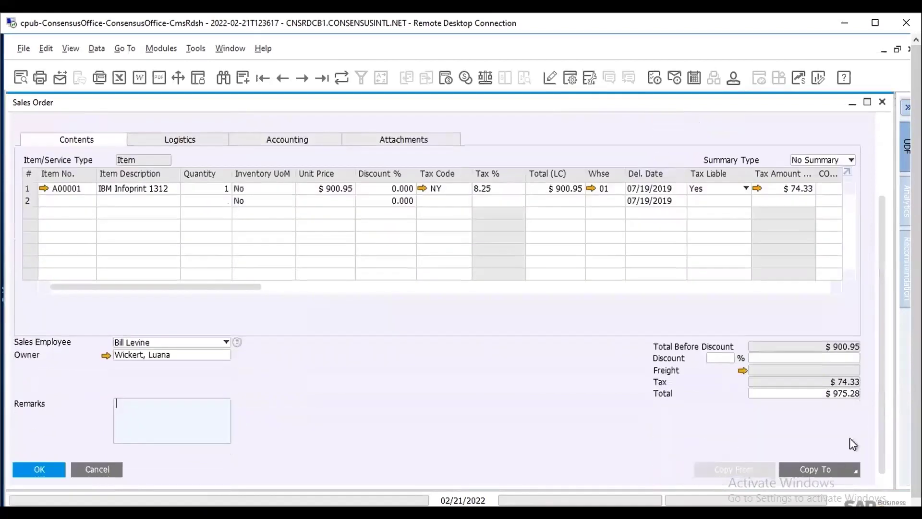
left_click(830, 475)
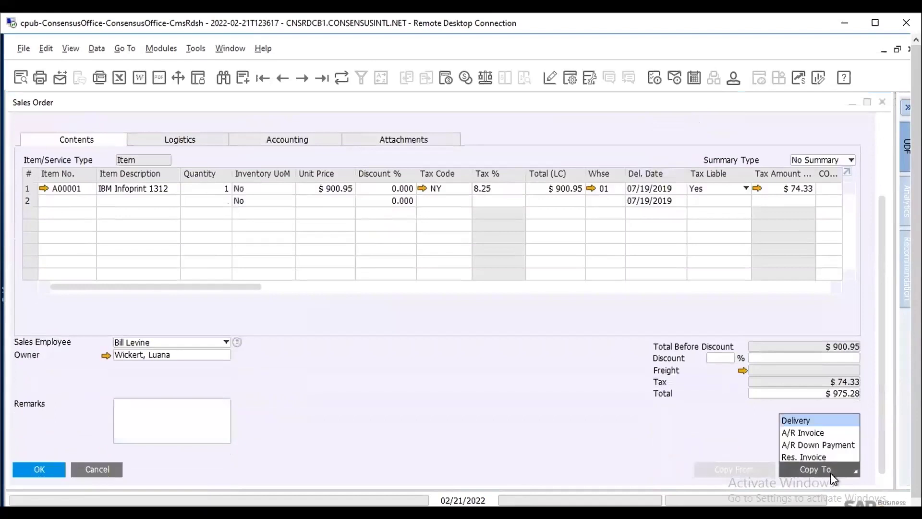
left_click(811, 432)
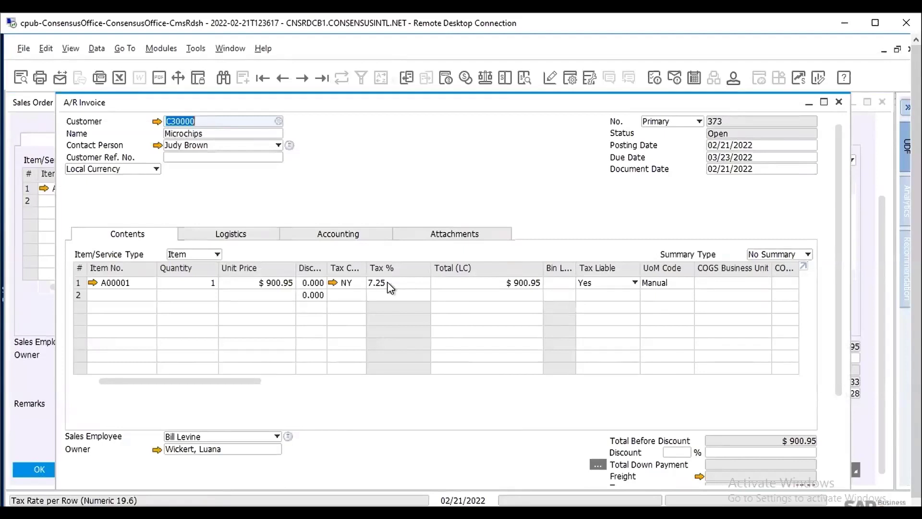
left_click(335, 283)
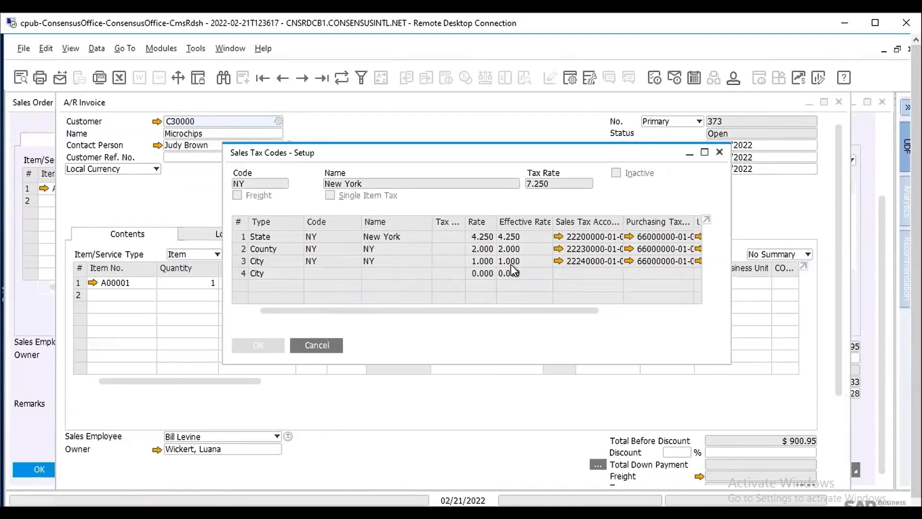
left_click(326, 342)
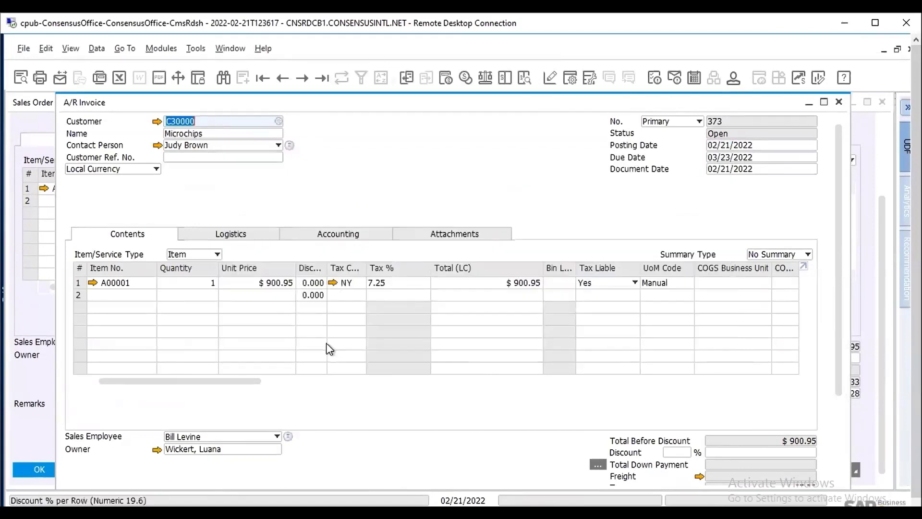
Open the sales tax jurisdiction rates setup for the City jurisdiction
left_click(164, 52)
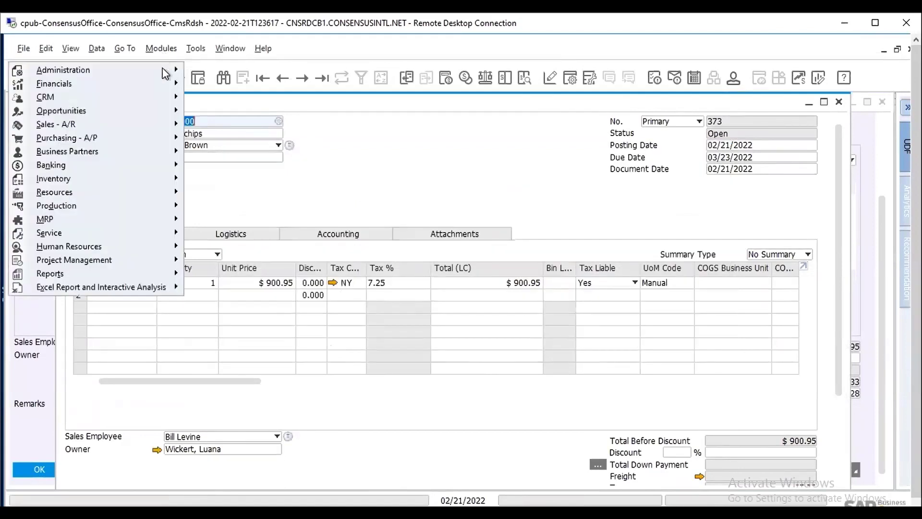
mouse_move(167, 72)
mouse_move(227, 111)
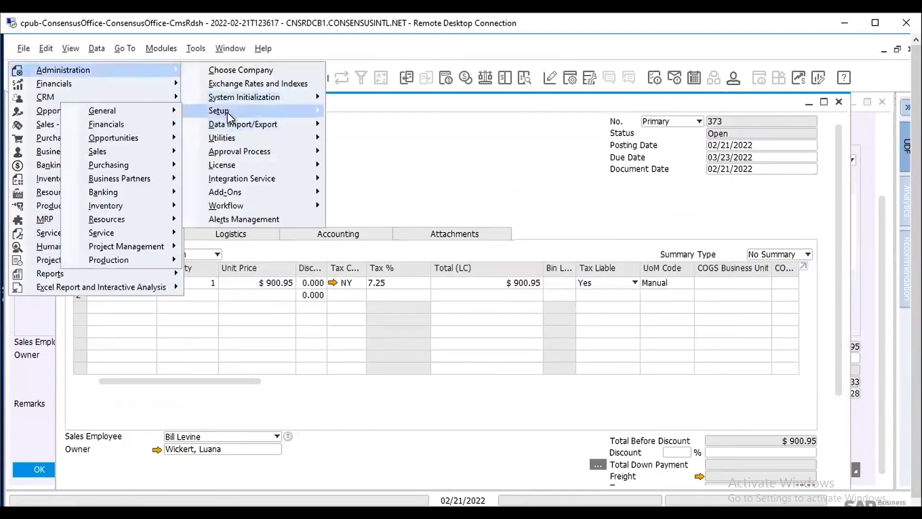
mouse_move(149, 122)
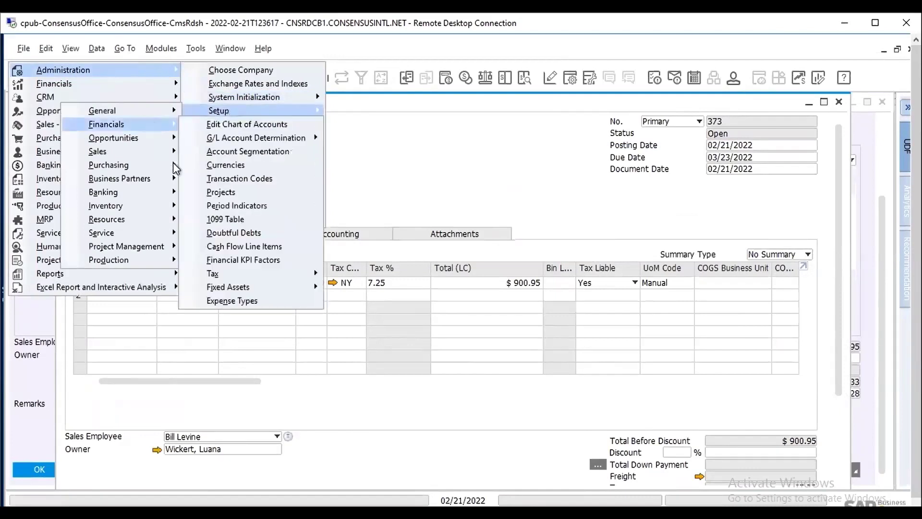
mouse_move(213, 274)
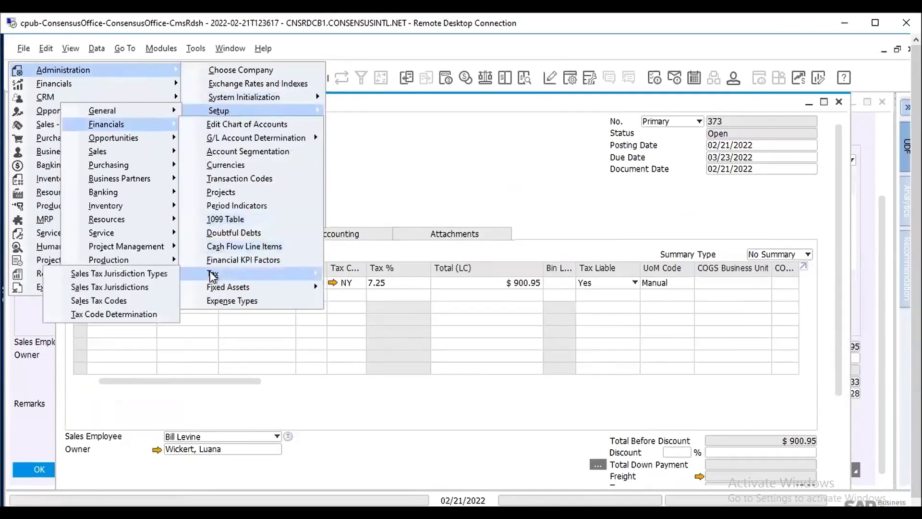
left_click(137, 285)
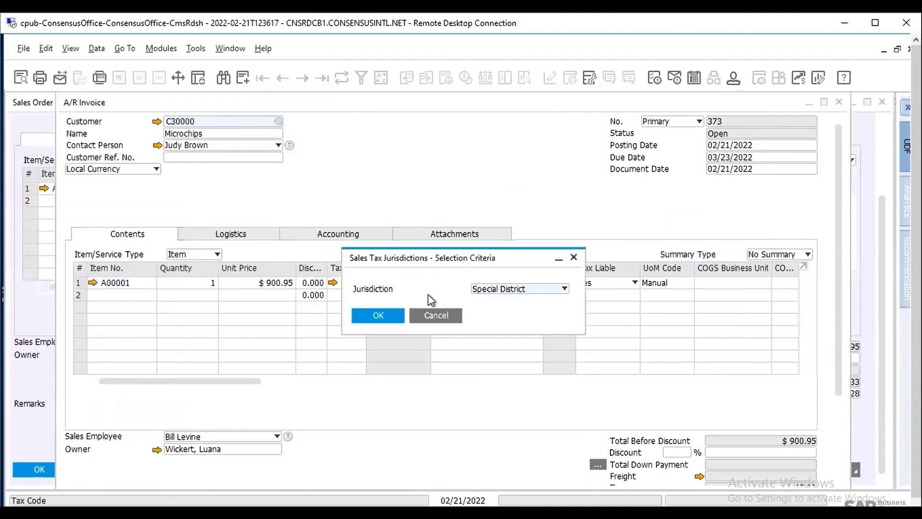
left_click(490, 288)
left_click(483, 337)
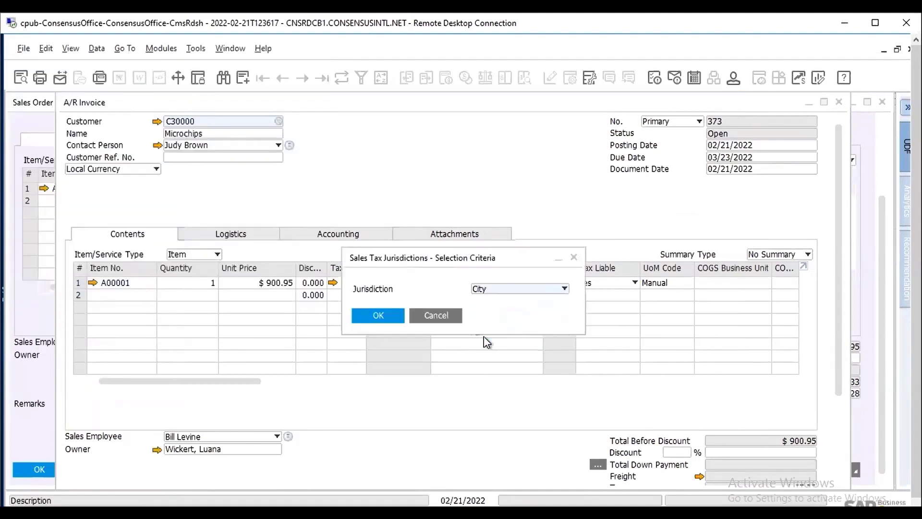
left_click(389, 311)
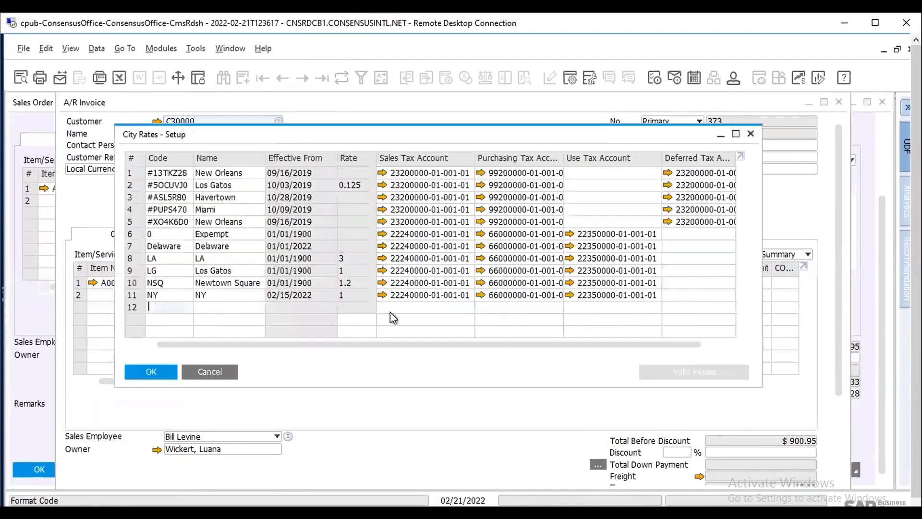
Examine the valid periods of the NY city rate and close the jurisdiction setup without changes
left_click(137, 296)
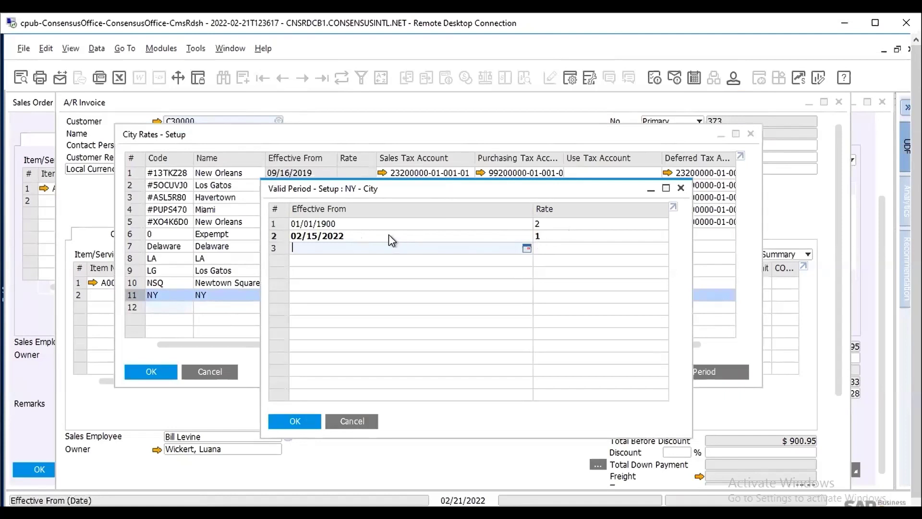
left_click(346, 425)
left_click(218, 371)
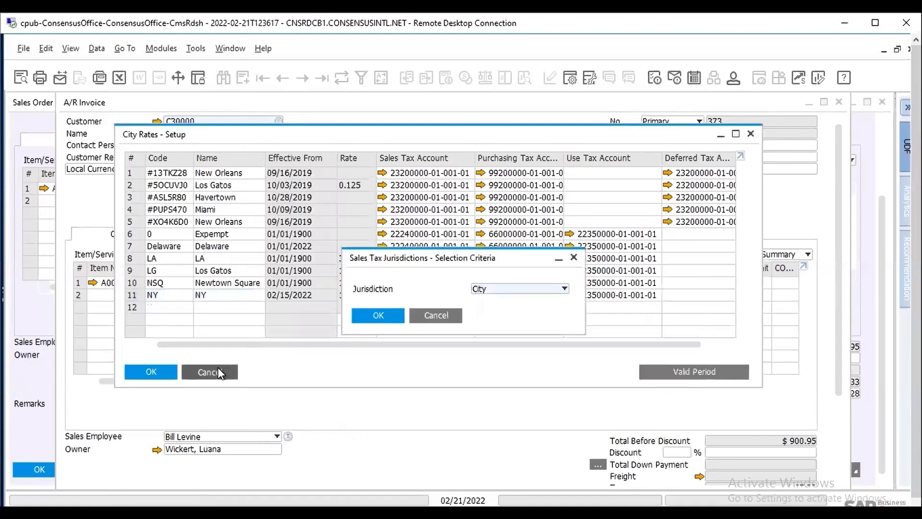
left_click(443, 317)
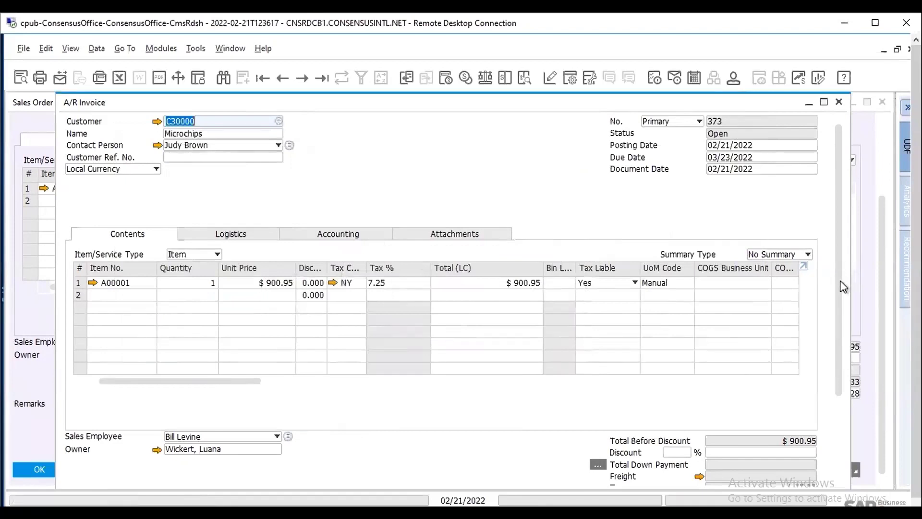
Add Microchips' A/R invoice for item A00001 and confirm that it can no longer be changed
left_click_drag(841, 279, 842, 419)
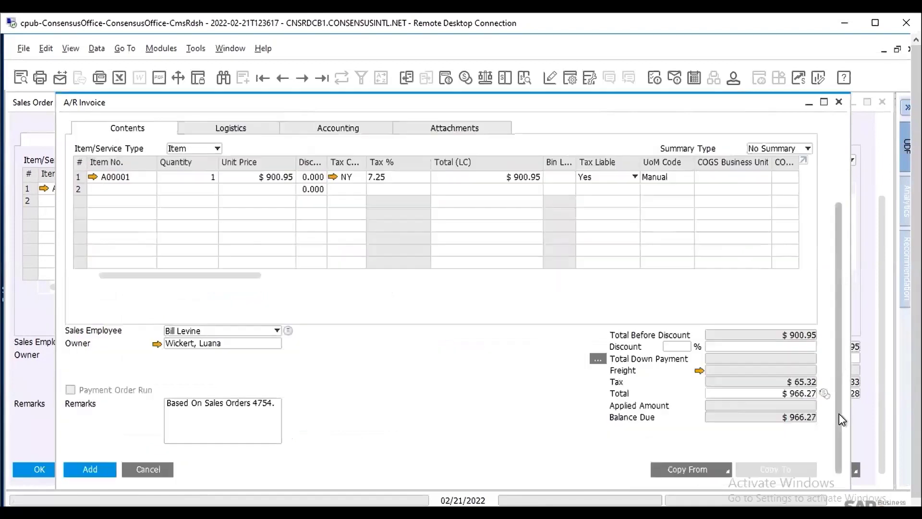
left_click(90, 469)
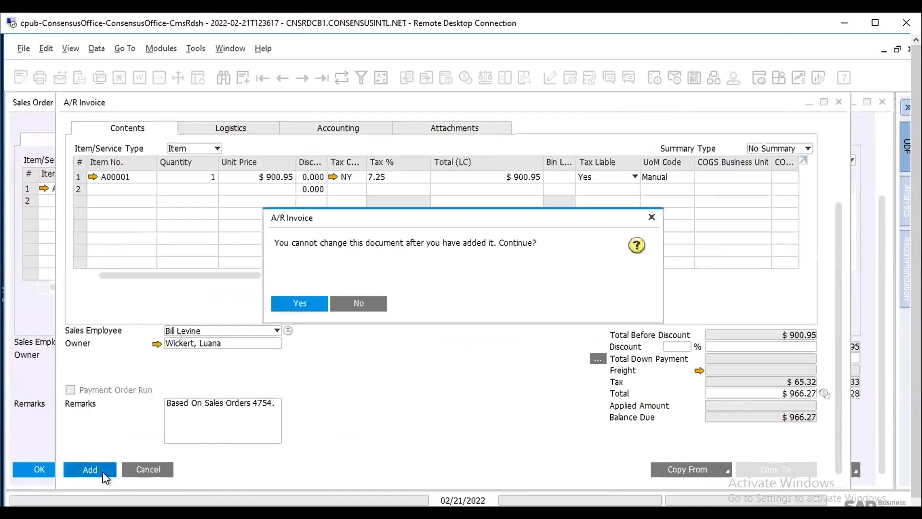
left_click(304, 310)
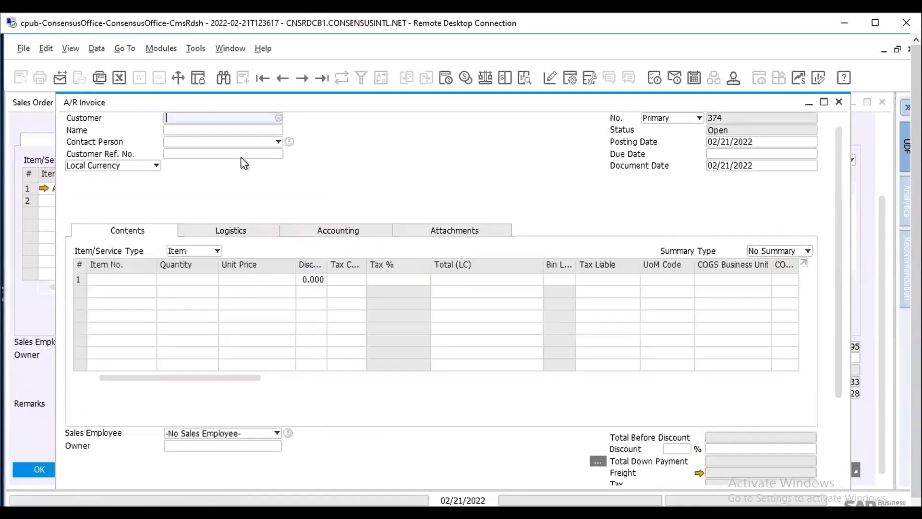
Find the A/R invoices with posting date 02/21/2022 and open the one just added for Microchips
left_click(223, 77)
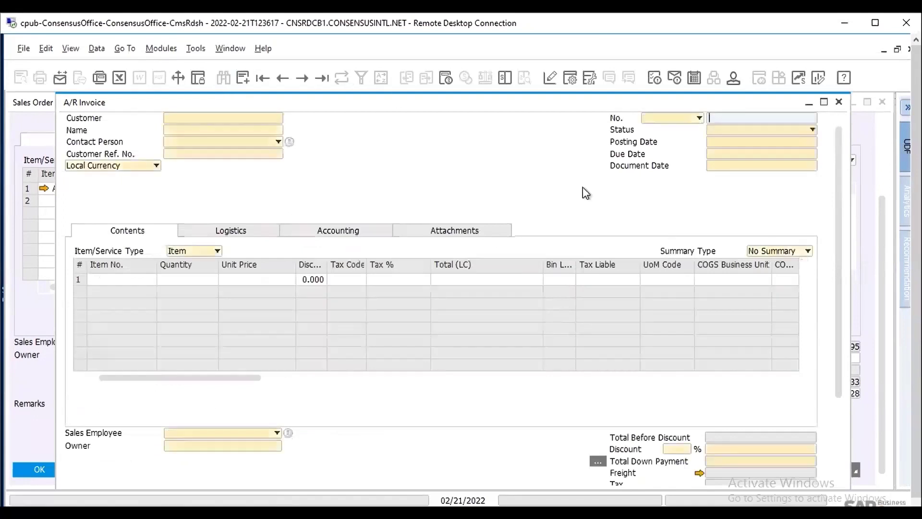
left_click(761, 143)
type("21")
key("Return")
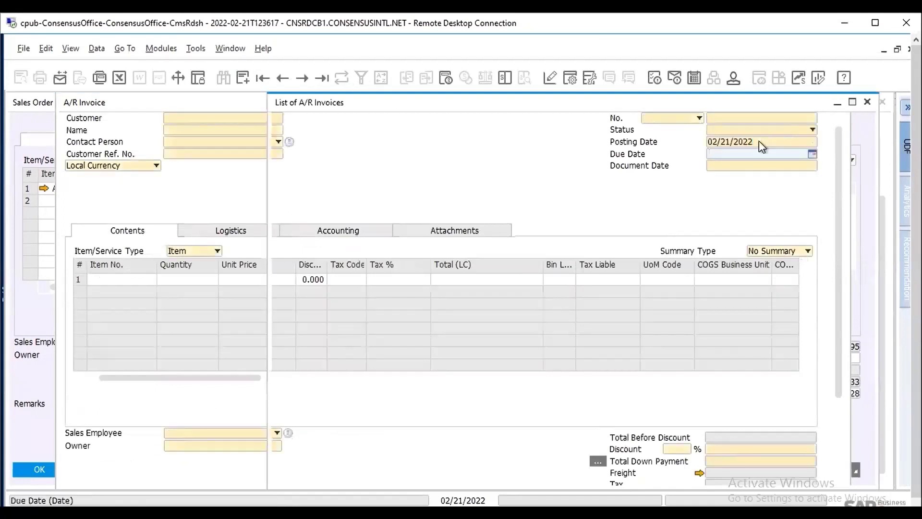
double_click(365, 214)
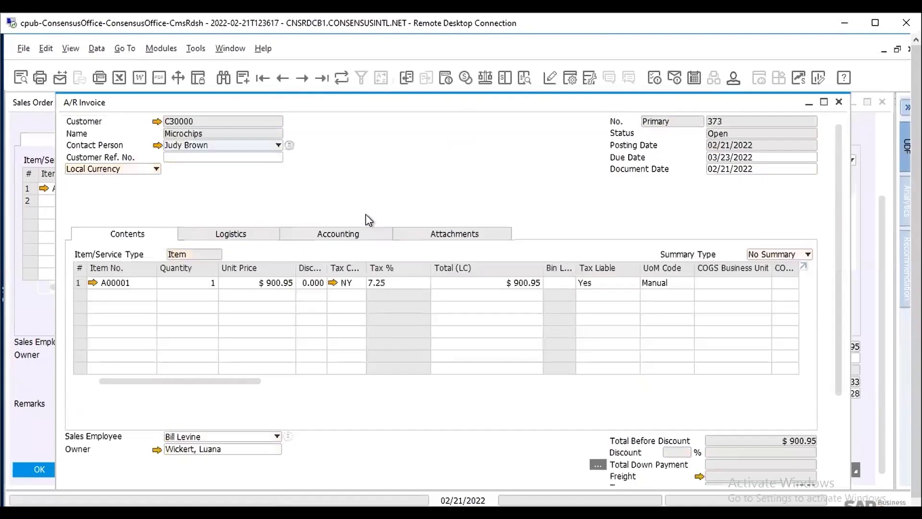
Examine the invoice's journal entry for the sales tax accrual postings, and close the entry and the invoice
left_click_drag(841, 275, 551, 89)
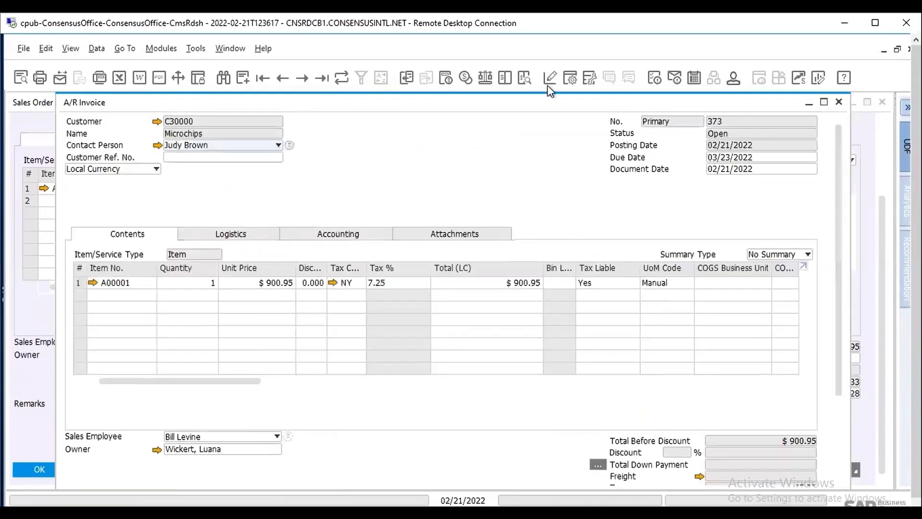
left_click(525, 78)
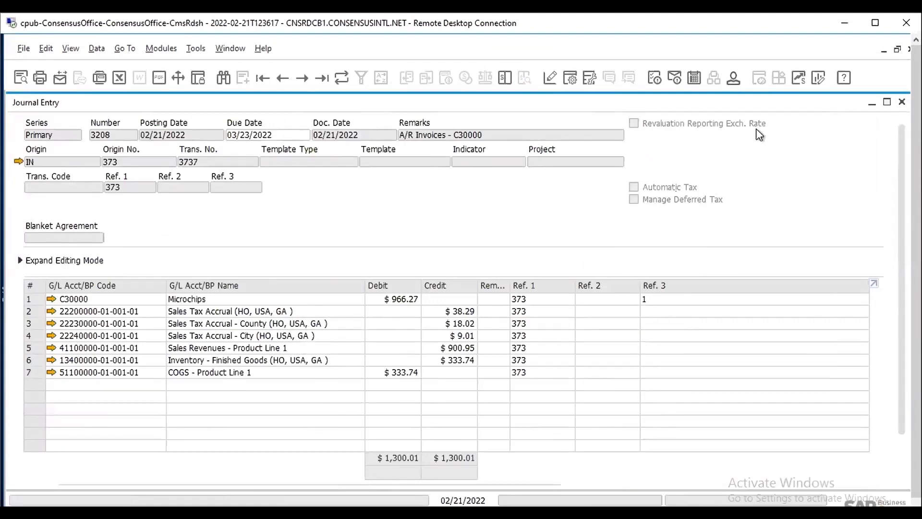
left_click(898, 104)
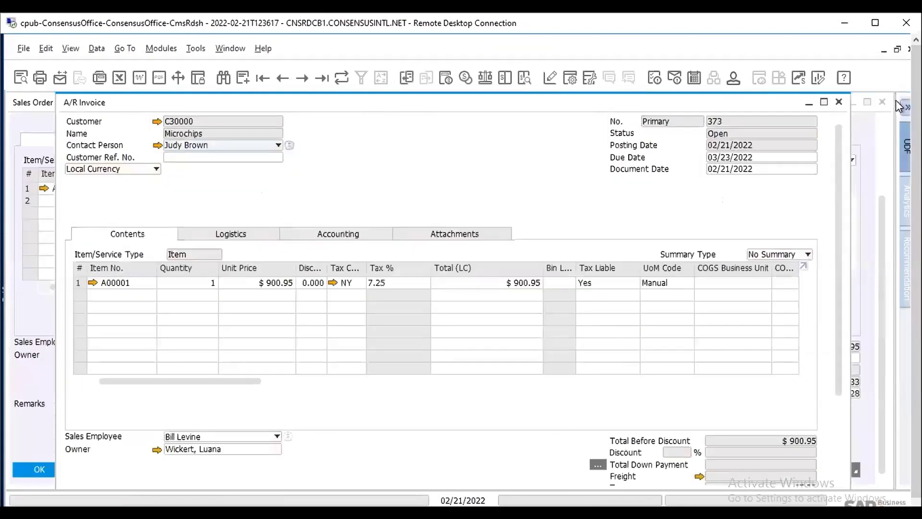
left_click(839, 103)
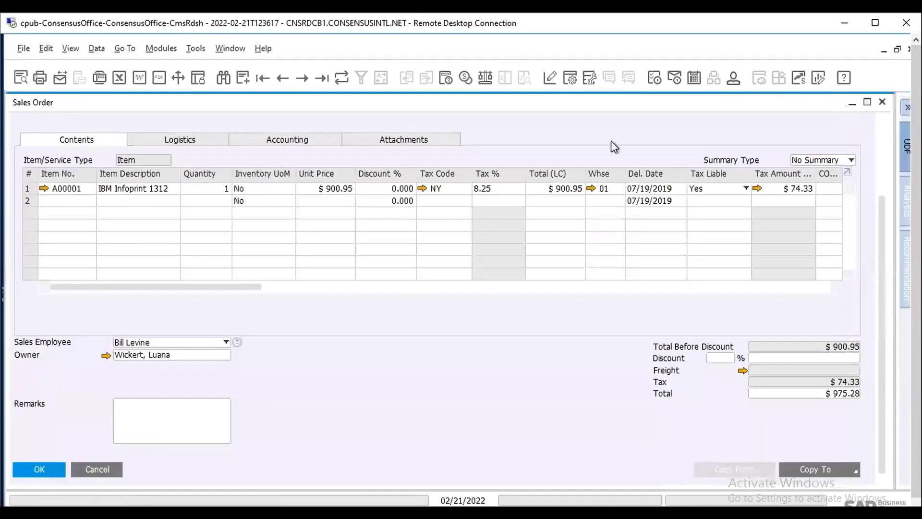
Open Microchips' business partner master data from the sales order and check the West Coast and East Coast ship-to addresses' tax codes
left_click_drag(884, 223, 883, 131)
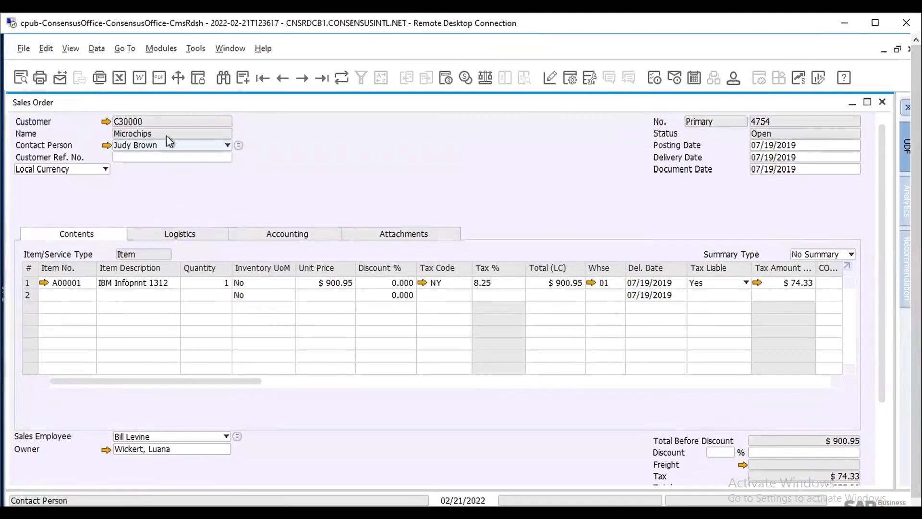
left_click(106, 122)
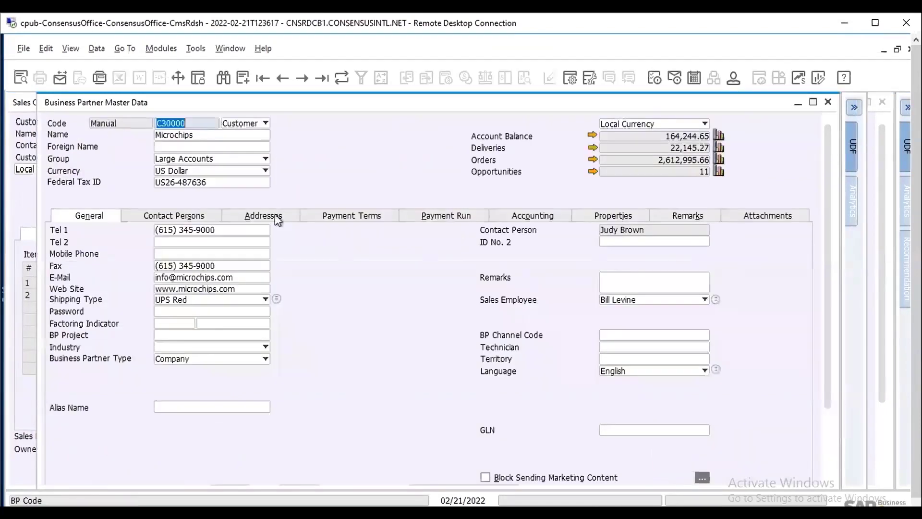
left_click(275, 214)
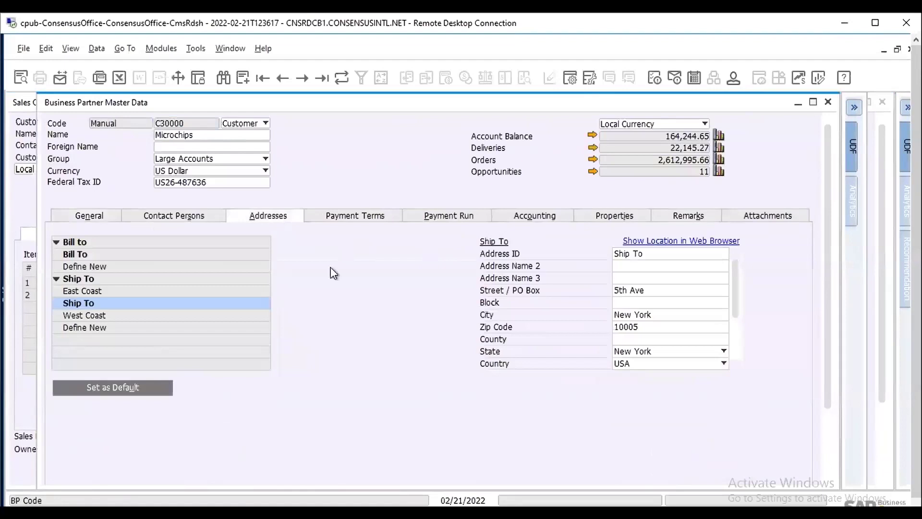
left_click(127, 316)
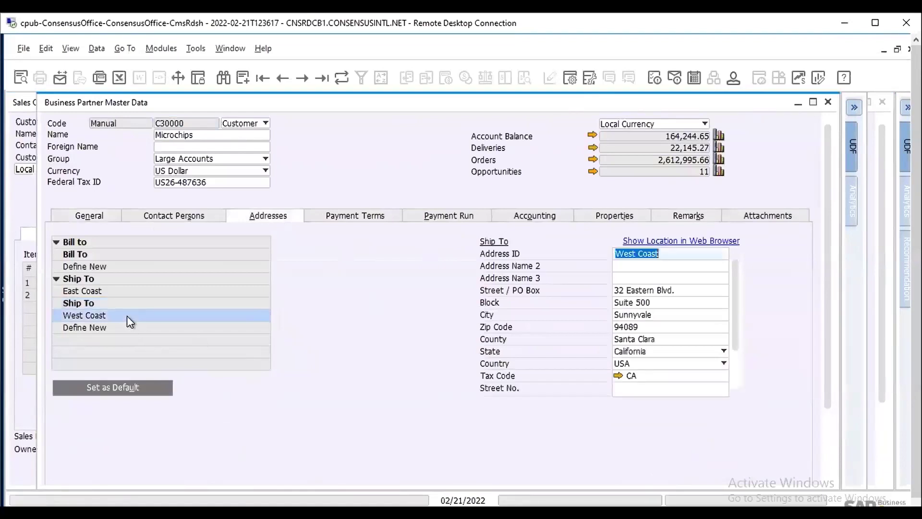
left_click(128, 290)
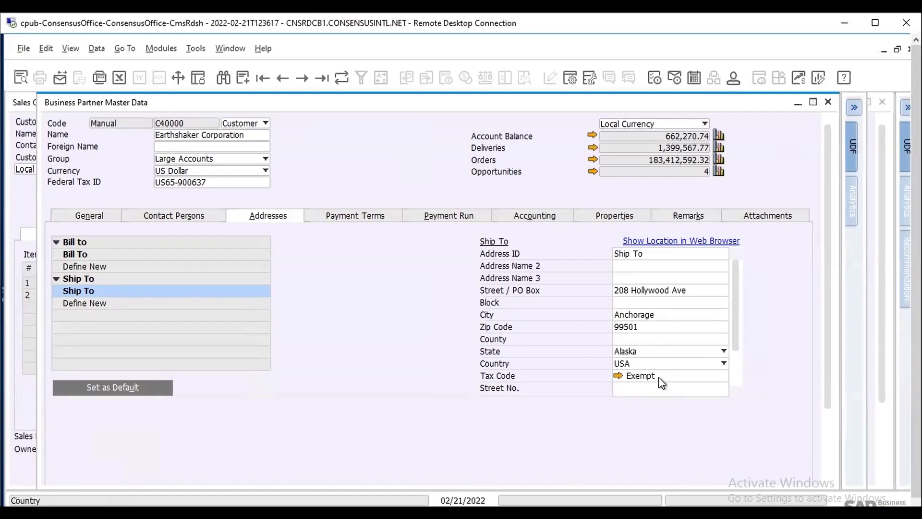
Check the Exempt tax code on Earthshaker Corporation's ship-to address and create a sales order for this customer, continuing despite the exceeded credit limit
mouse_move(660, 382)
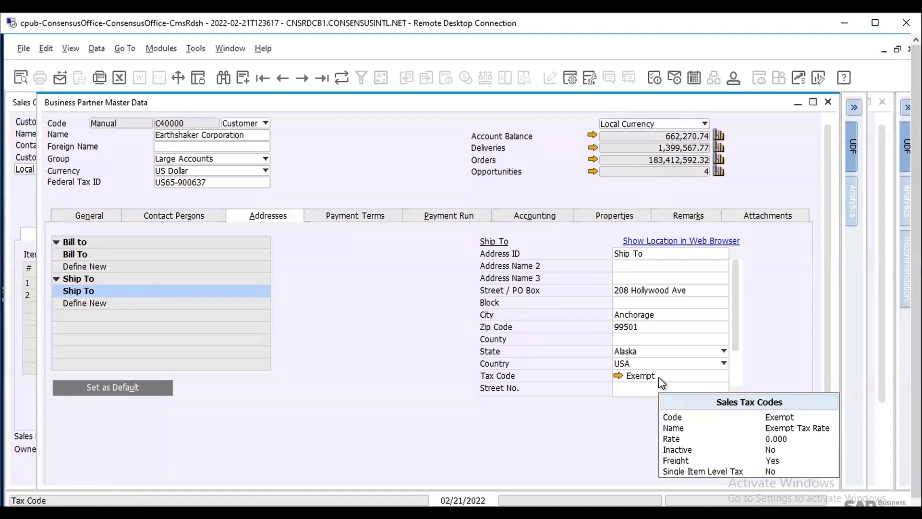
left_click_drag(829, 336, 826, 444)
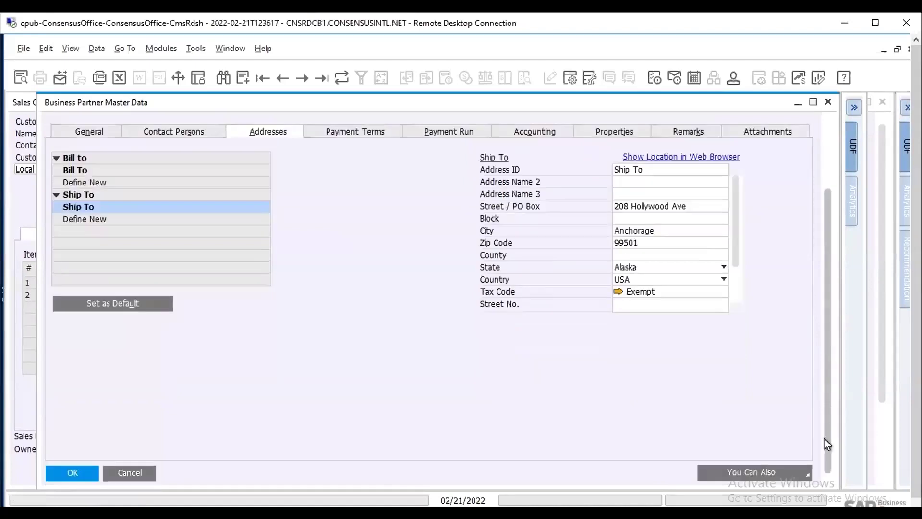
left_click(782, 469)
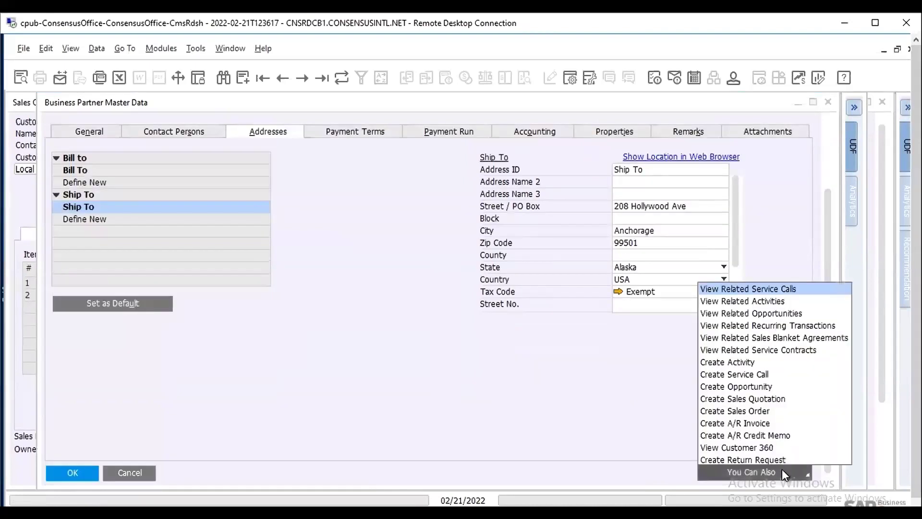
left_click(736, 411)
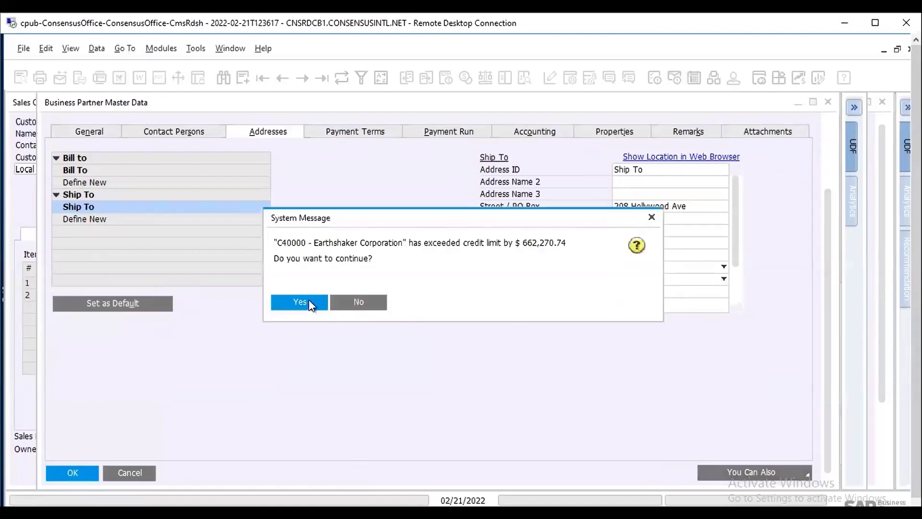
left_click(299, 302)
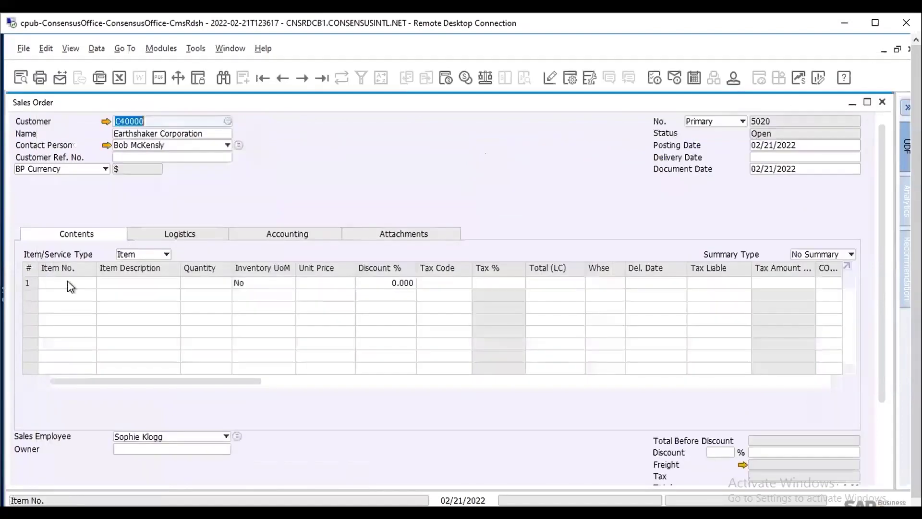
Add items A00001 and A00002 to Earthshaker Corporation's sales order and check the Exempt tax code on its lines
left_click(67, 284)
type("a")
key("Tab")
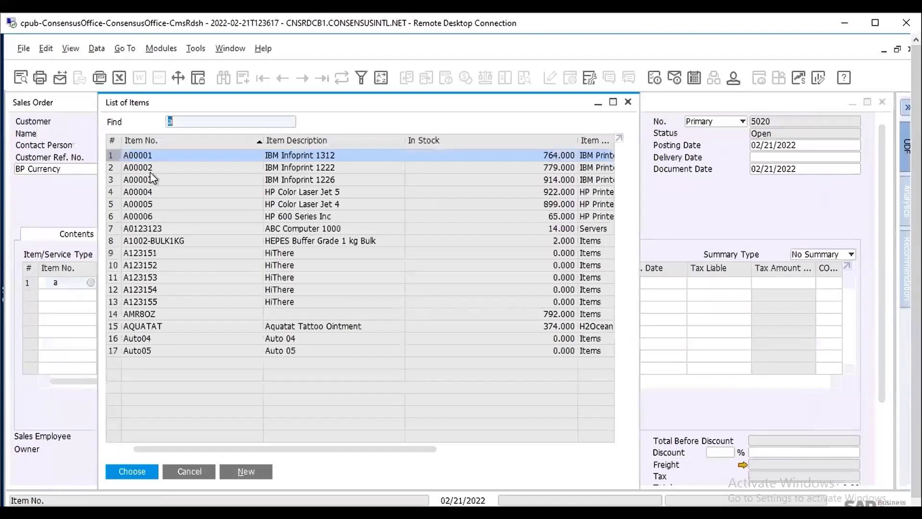
key("Return")
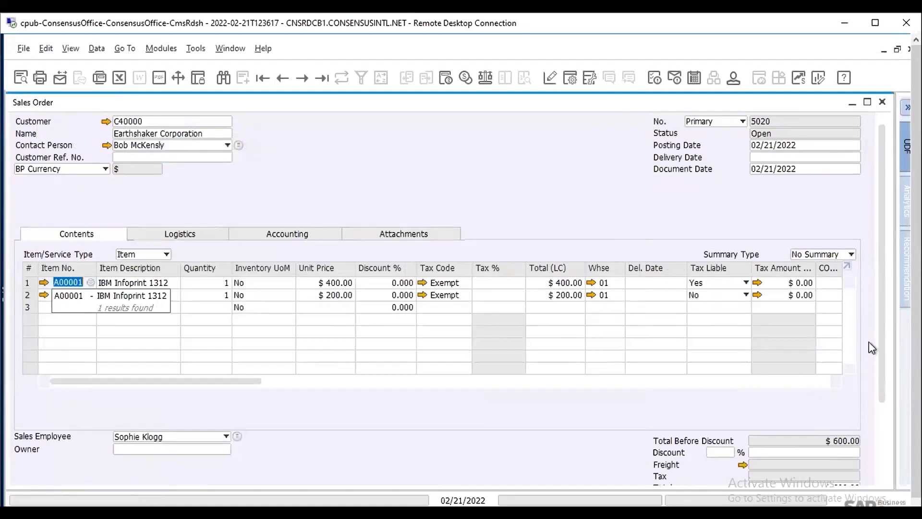
left_click_drag(883, 350, 876, 419)
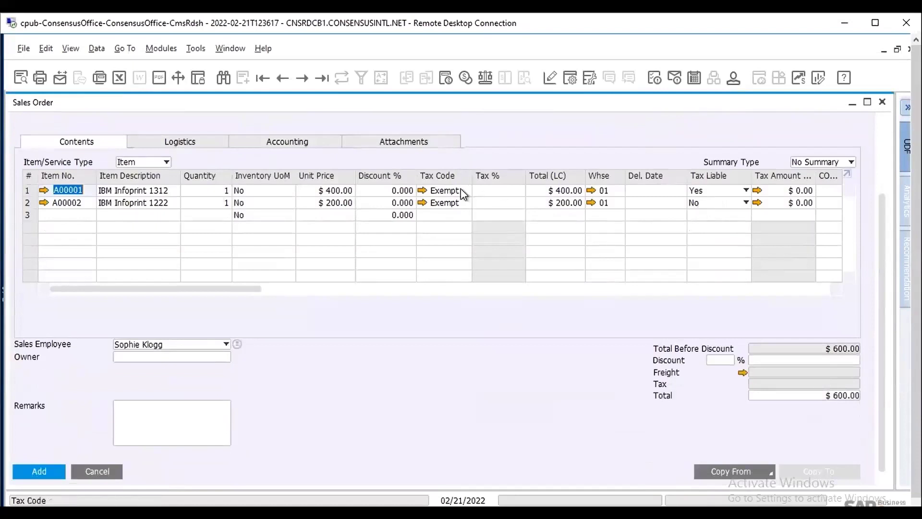
mouse_move(460, 188)
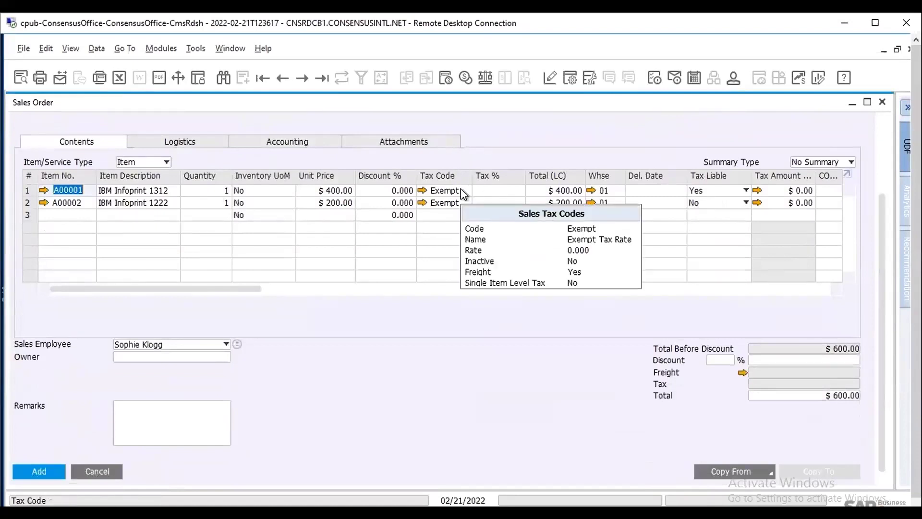
left_click(882, 177)
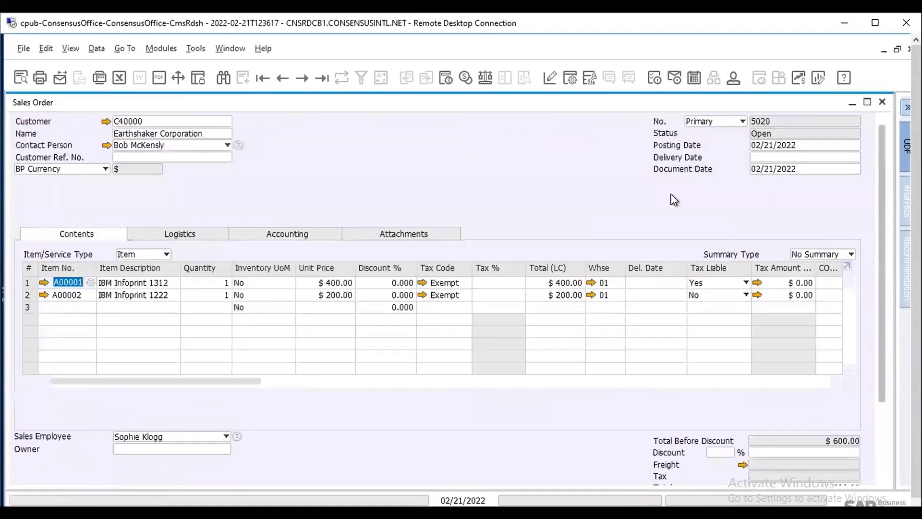
Check the setup of the first order line's Exempt tax code and Earthshaker Corporation's tax status in its business partner master data
left_click(422, 283)
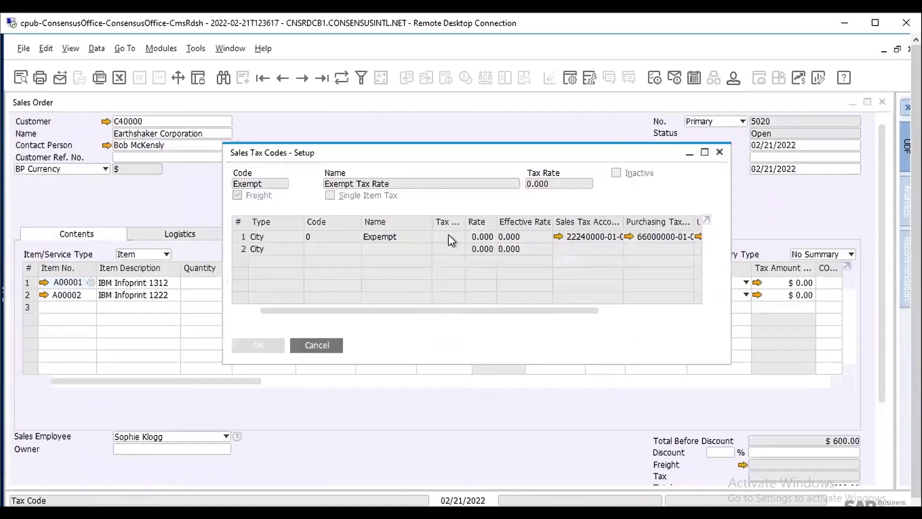
left_click(720, 152)
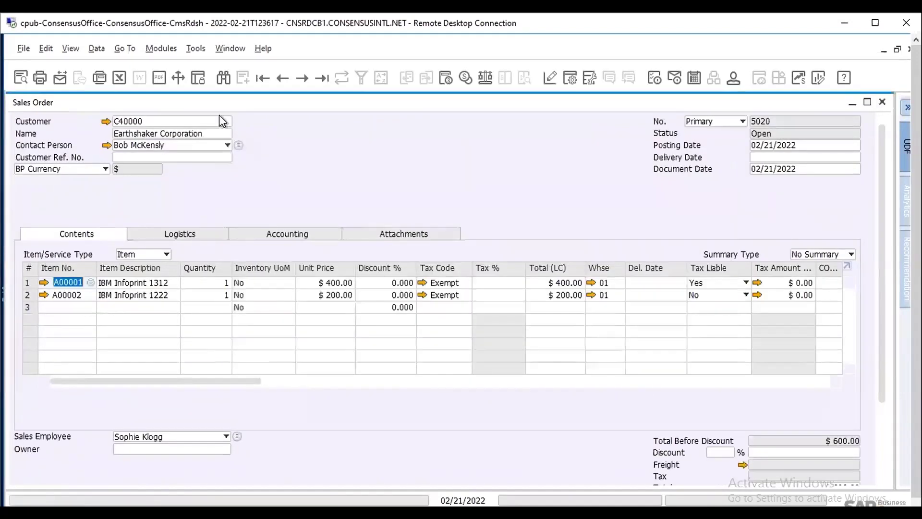
left_click(106, 122)
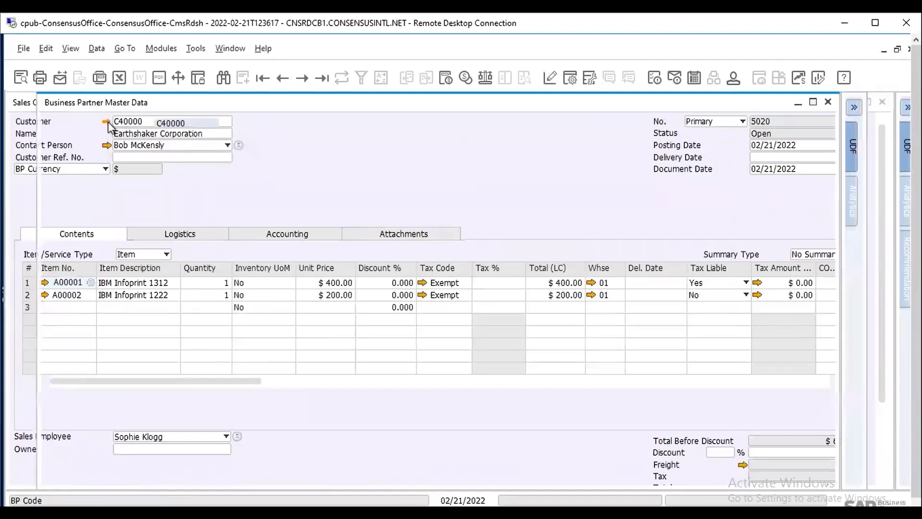
left_click(526, 219)
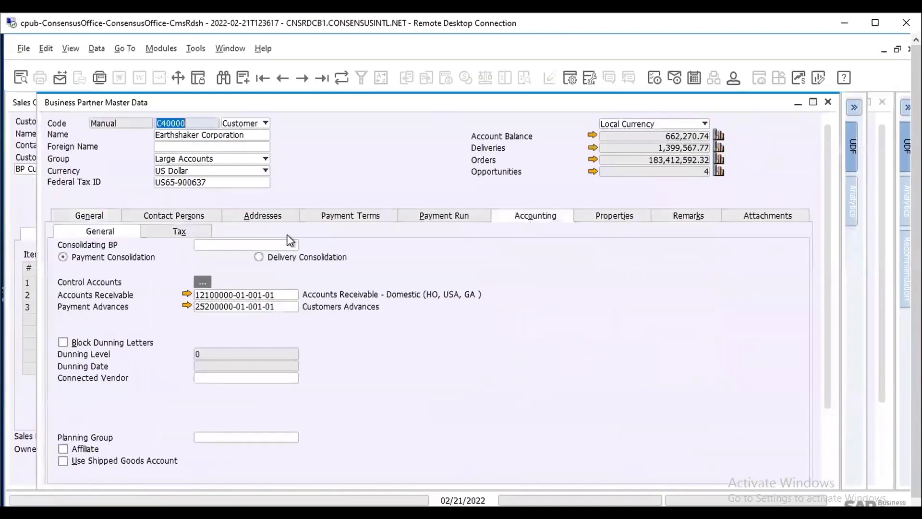
left_click(179, 232)
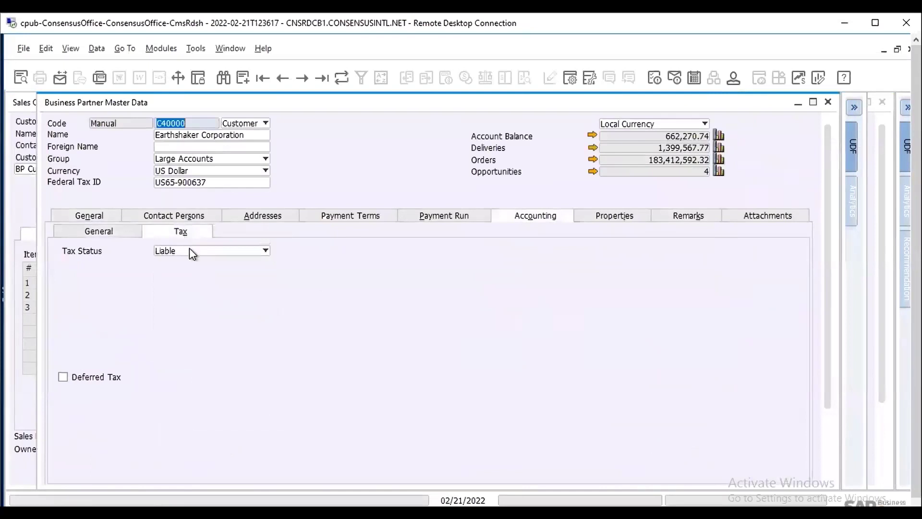
left_click(827, 102)
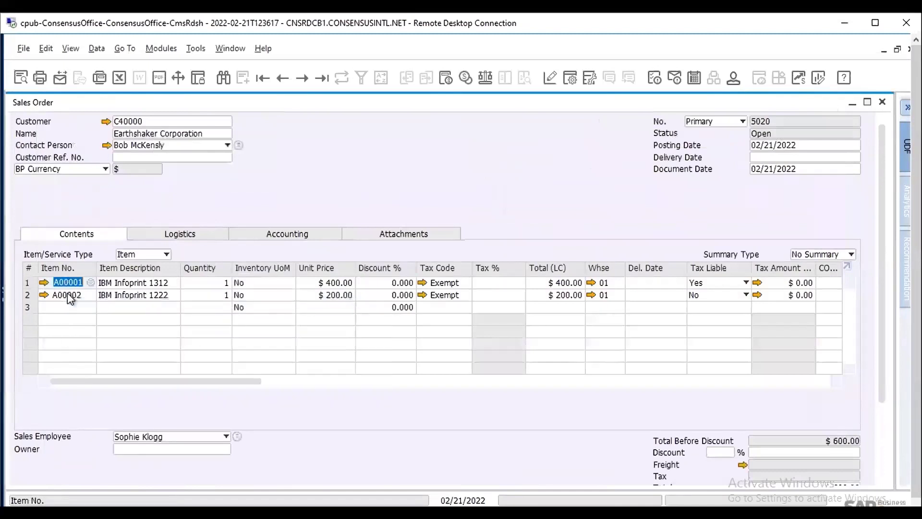
Set the sales order's delivery date to 03/15/2022 and add the order, continuing despite the exceeded credit limit
left_click_drag(881, 365, 886, 455)
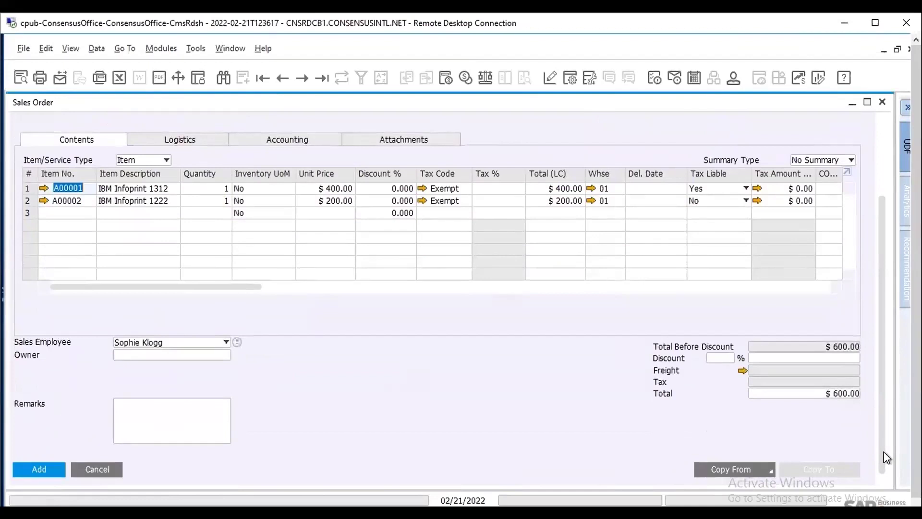
mouse_move(460, 191)
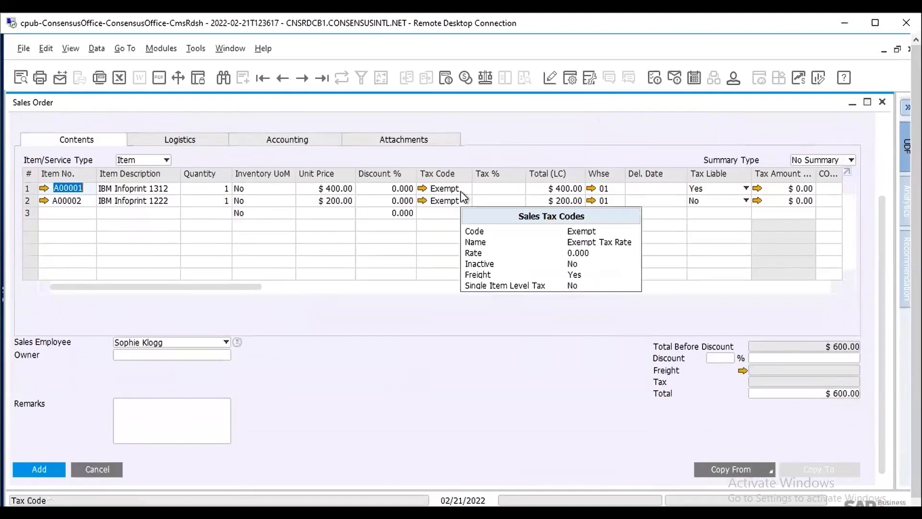
left_click(45, 469)
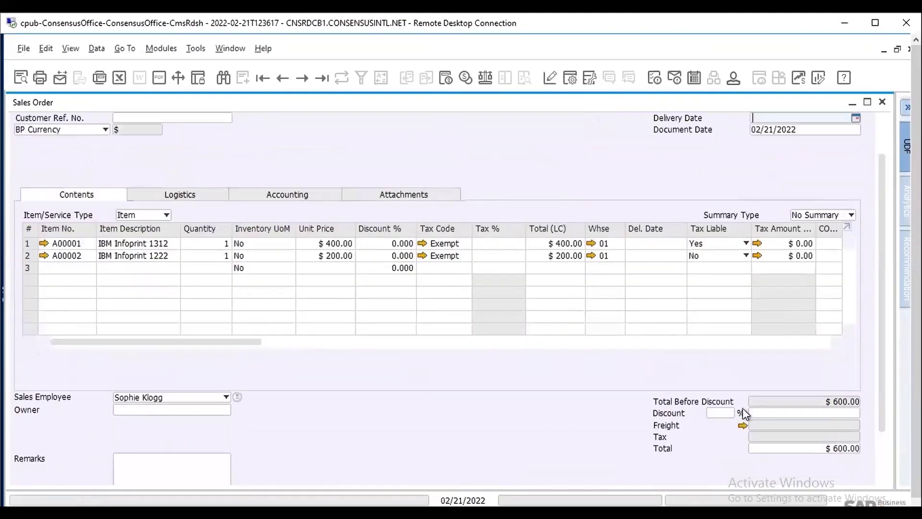
scroll(880, 465, "down", 2)
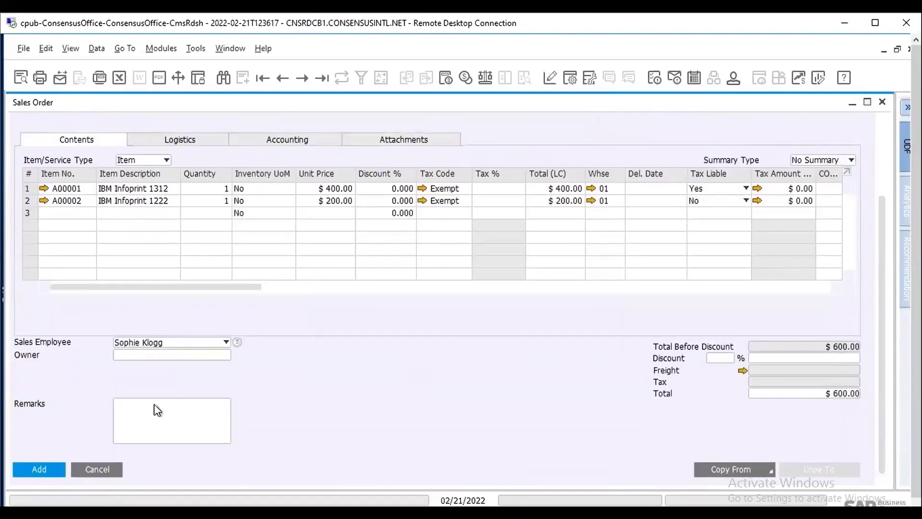
left_click(47, 470)
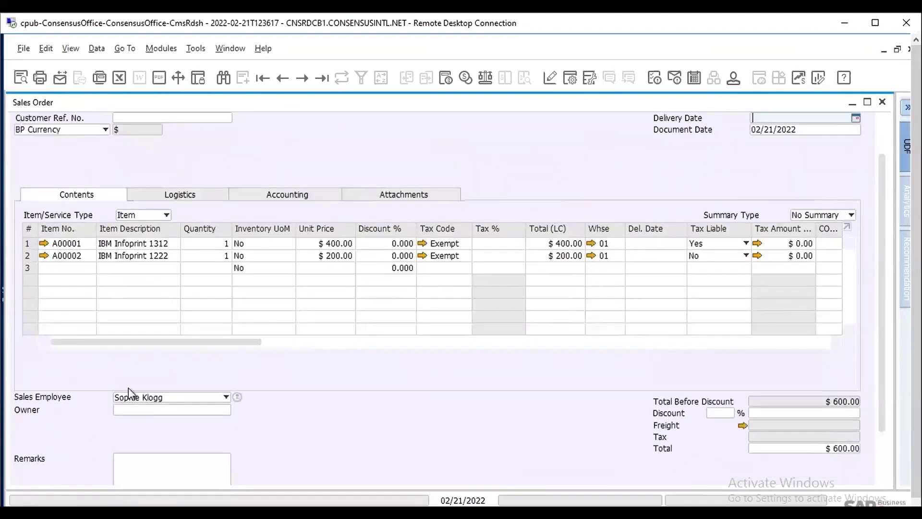
scroll(880, 199, "up", 1)
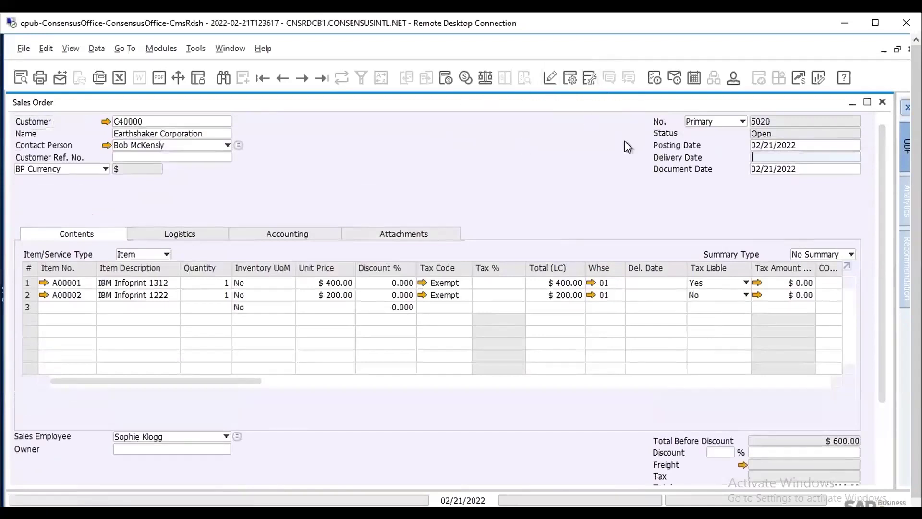
type("0315")
key("Tab")
key("Return")
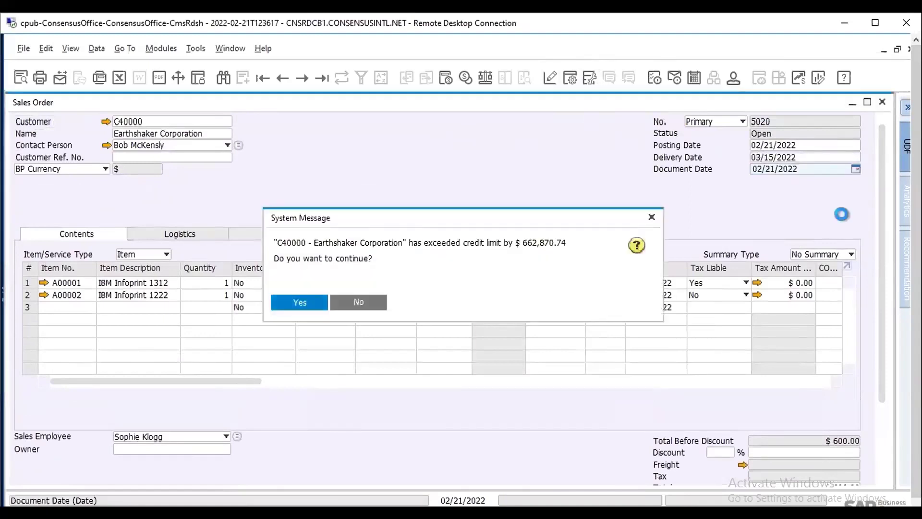
key("Return")
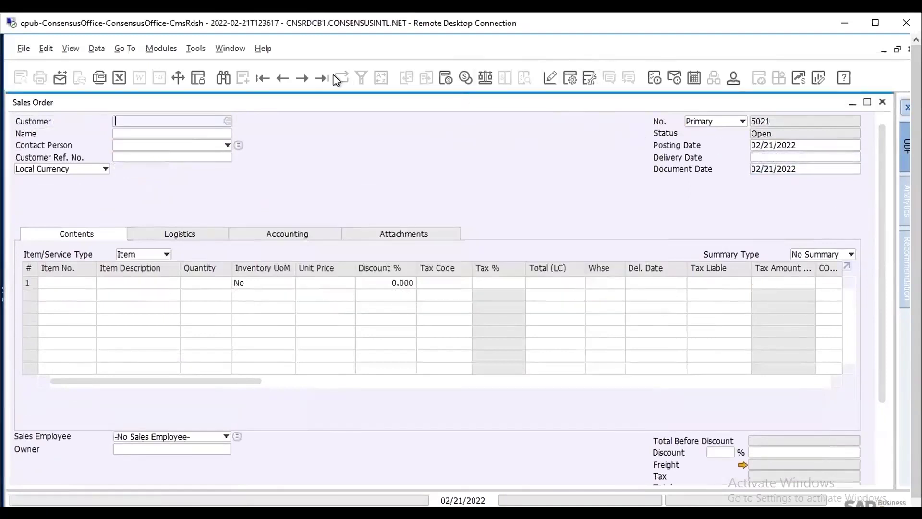
Reopen the last sales order, for Earthshaker Corporation, copy it to an A/R invoice and add the invoice
left_click(322, 78)
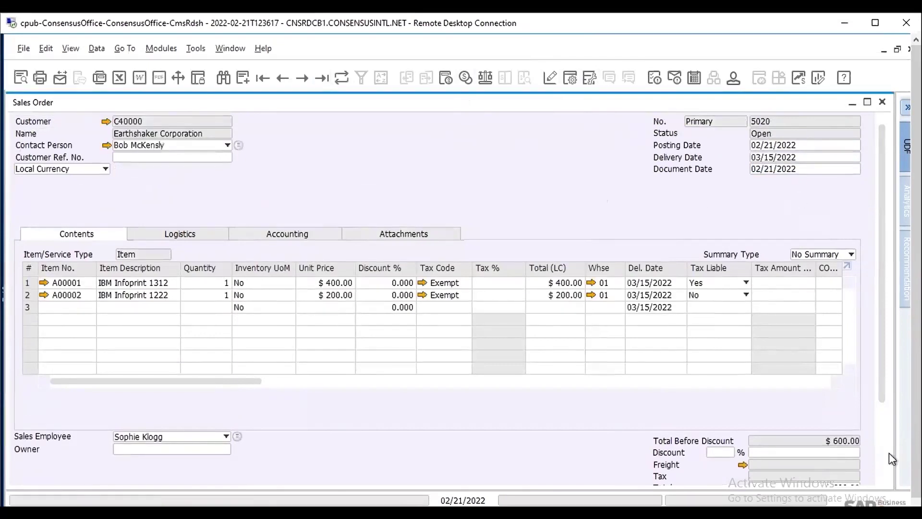
scroll(887, 455, "down", 3)
left_click(823, 471)
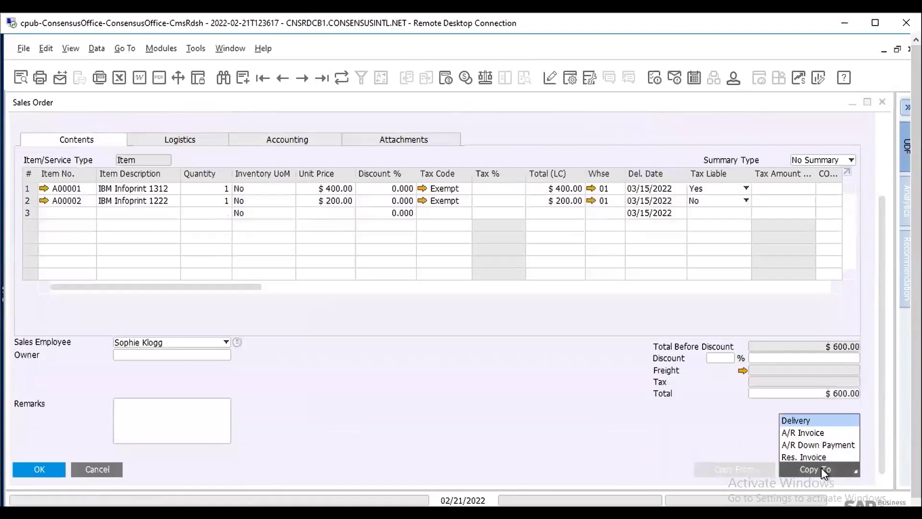
left_click(816, 434)
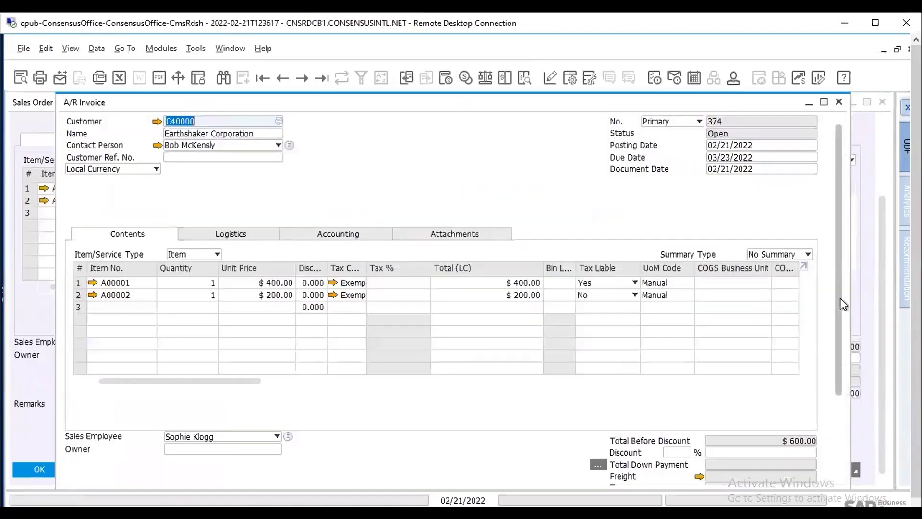
scroll(840, 297, "down", 3)
left_click(67, 473)
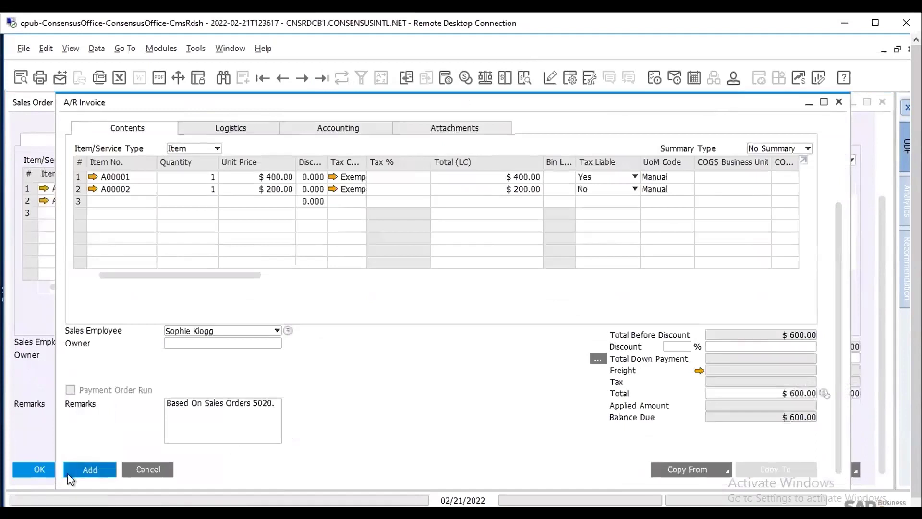
key("Return")
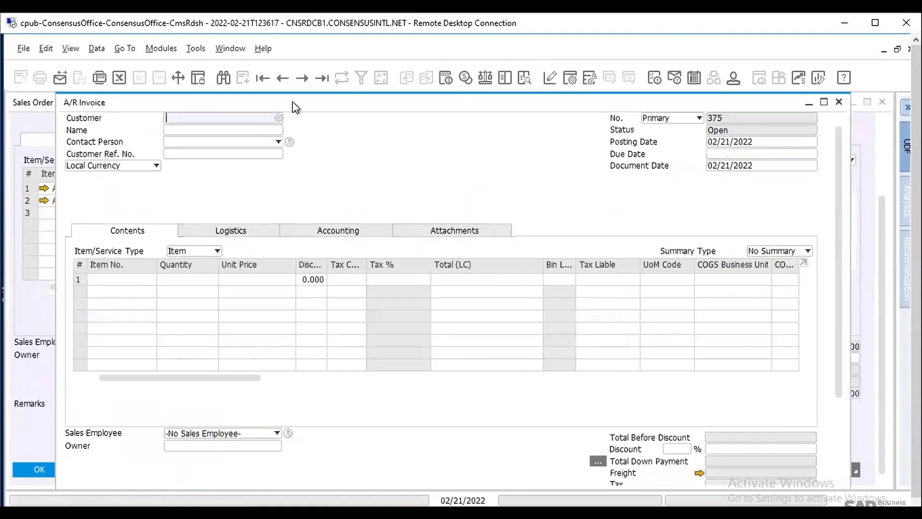
Find Earthshaker Corporation's A/R invoice by posting date 02/21/2022 and examine its journal entry for the sales tax accrual posting
left_click(223, 77)
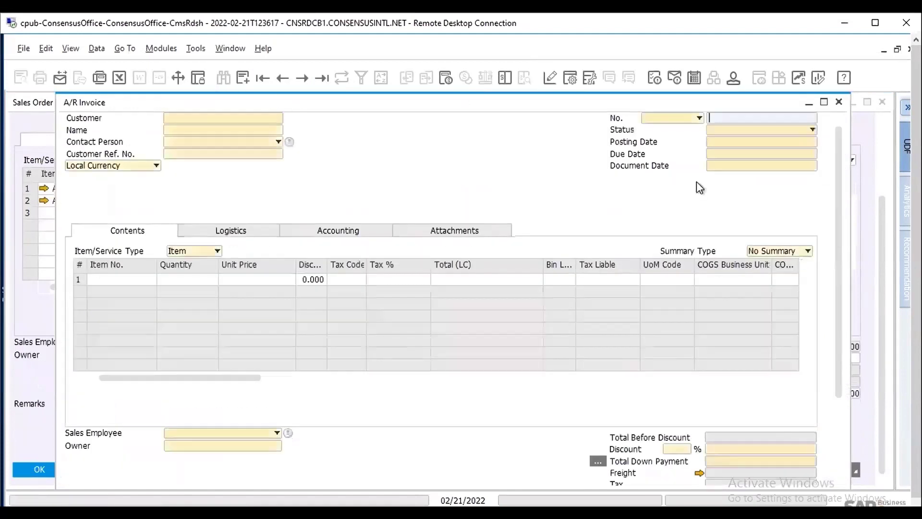
left_click(773, 142)
type("21")
key("Tab")
key("Return")
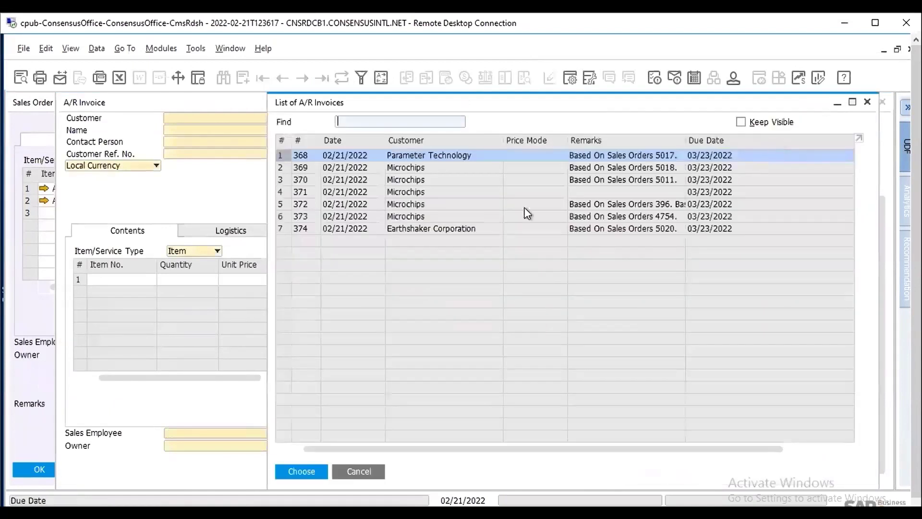
double_click(456, 228)
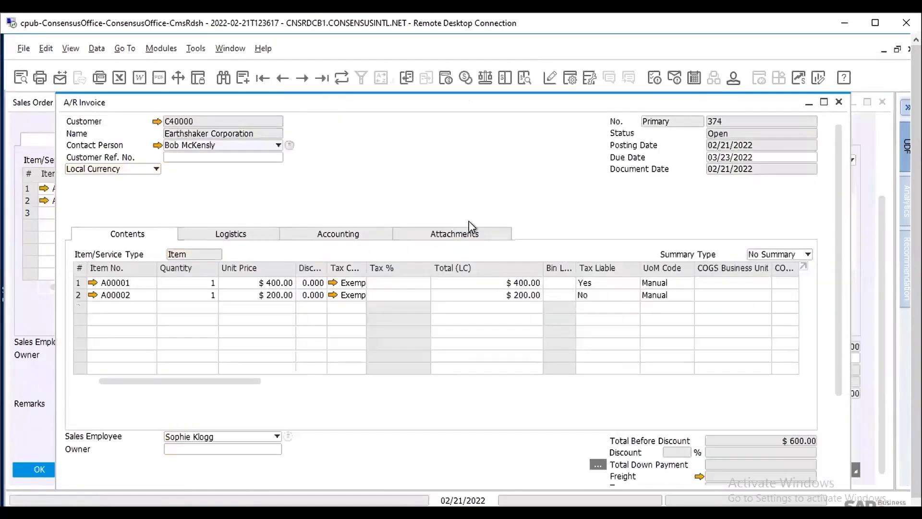
left_click(525, 77)
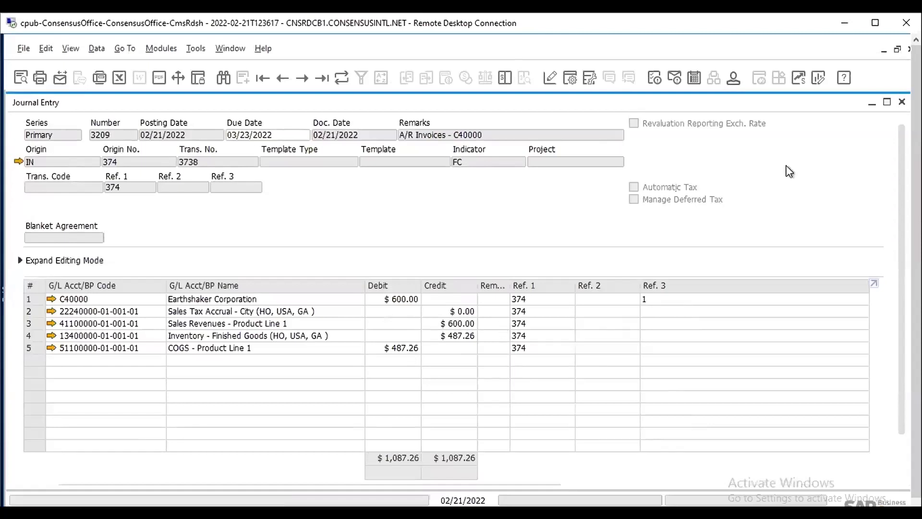
left_click(901, 102)
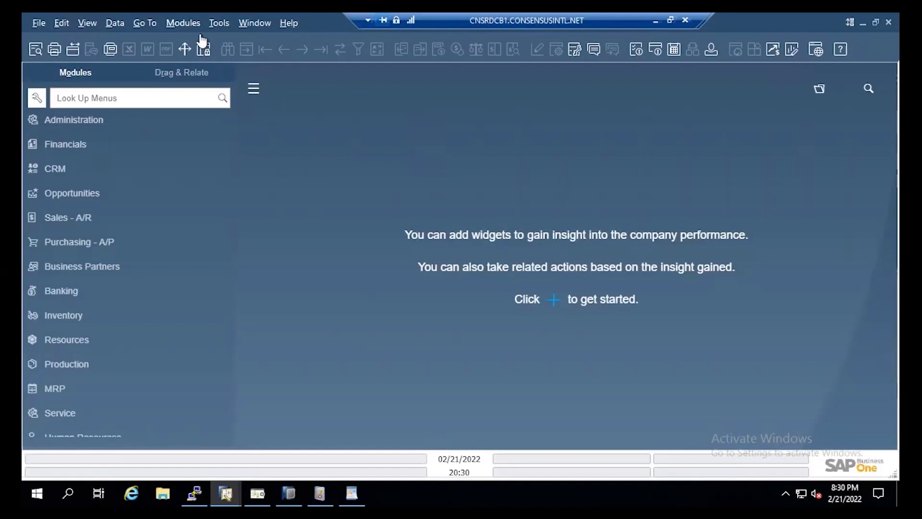
Check the Use Tax option and its tax code in the accounting data of the company details
left_click(97, 123)
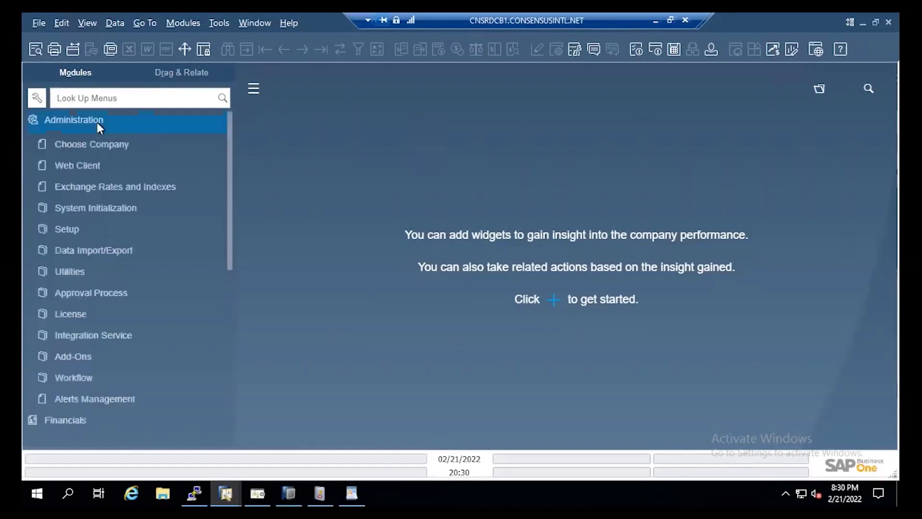
left_click(108, 209)
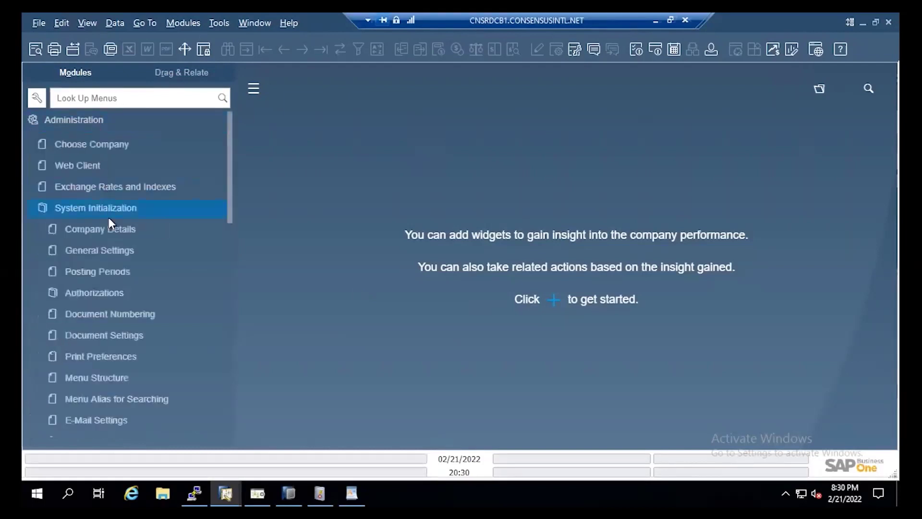
left_click(113, 227)
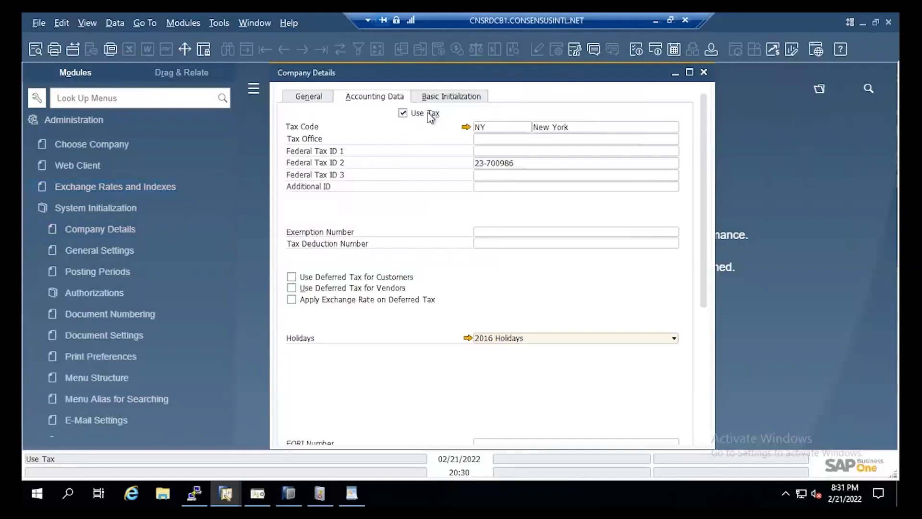
left_click(704, 72)
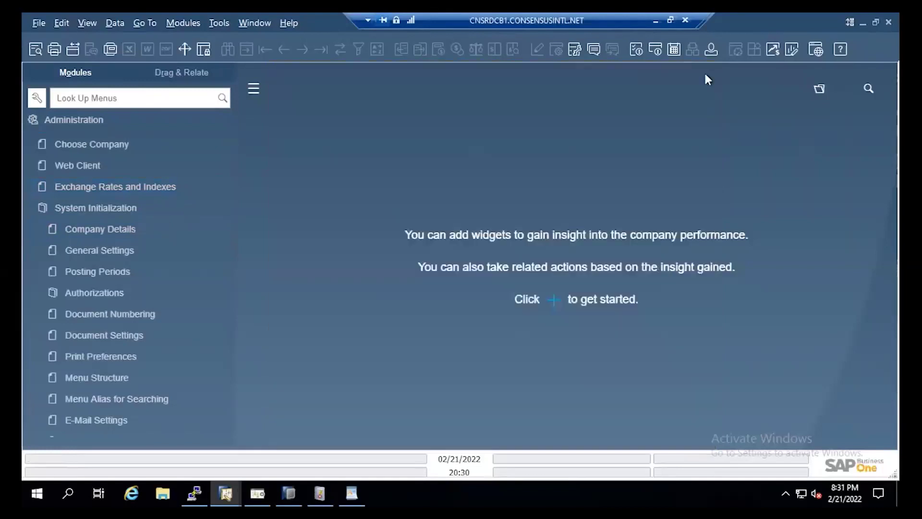
Open the inventory warehouses setup and check the Allow Use Tax option and tax code of warehouse 01, General Warehouse
left_click(122, 209)
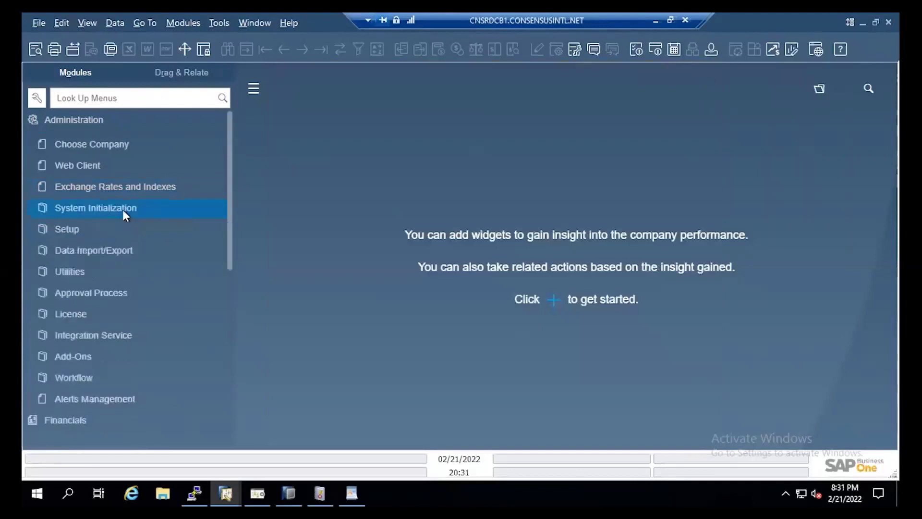
left_click(65, 229)
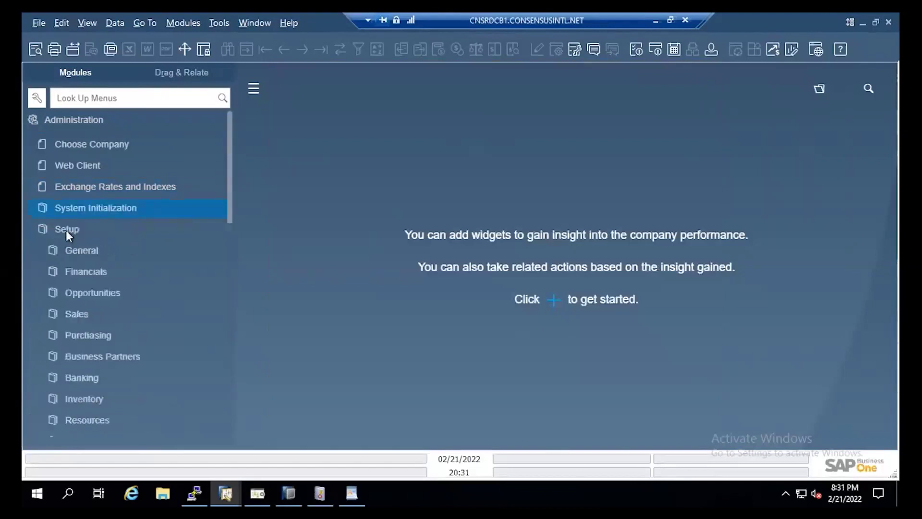
left_click(96, 399)
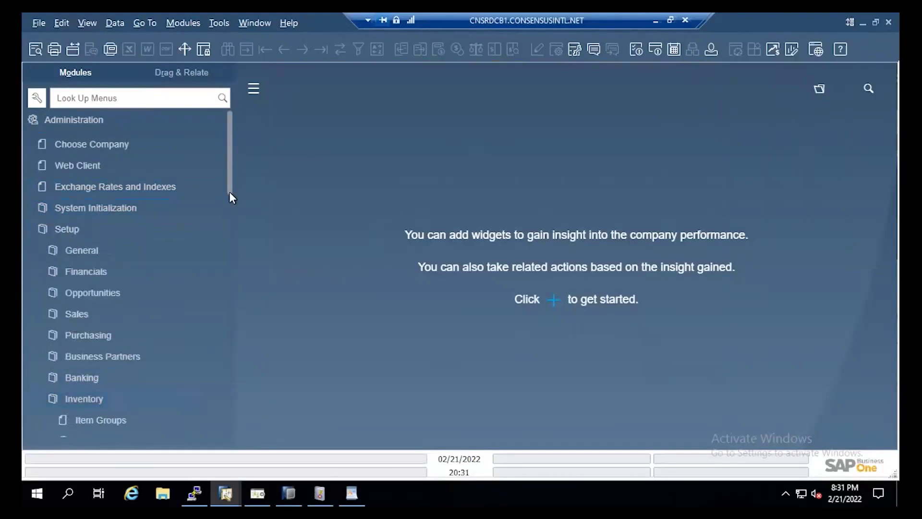
scroll(229, 244, "down", 1)
scroll(232, 277, "down", 1)
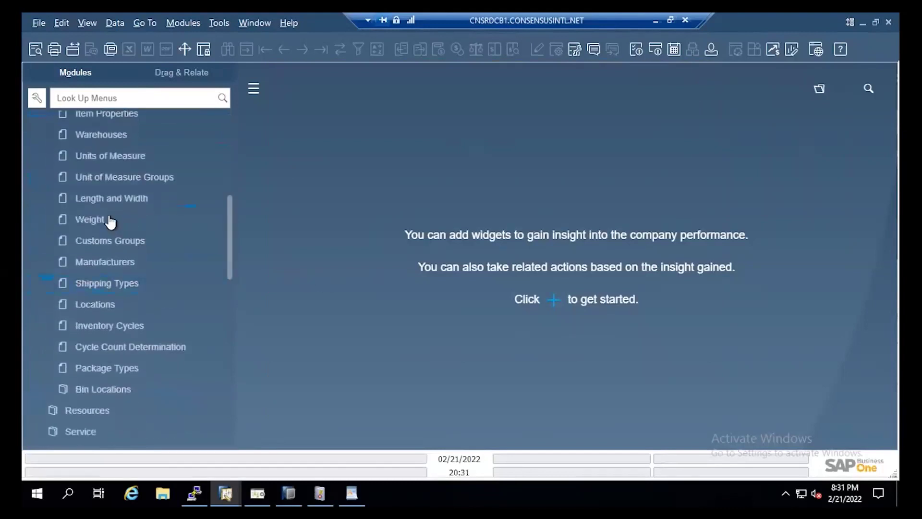
left_click(122, 138)
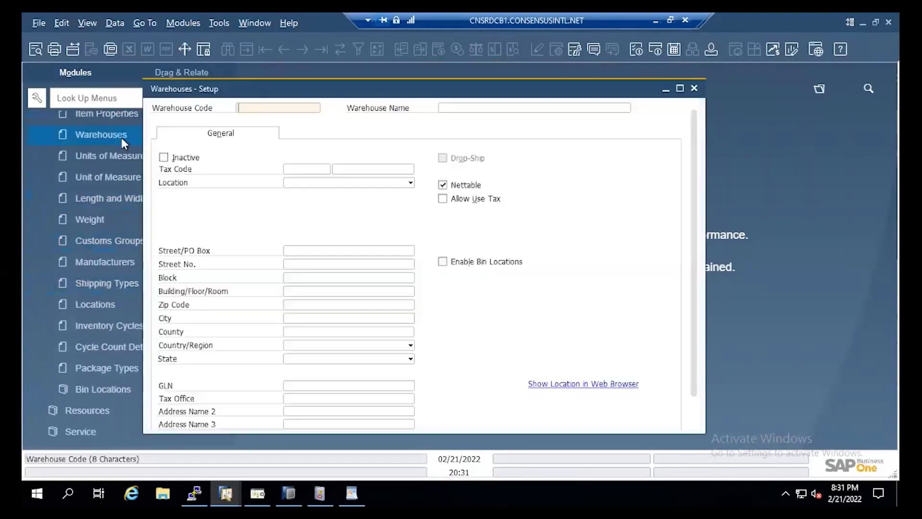
left_click(265, 50)
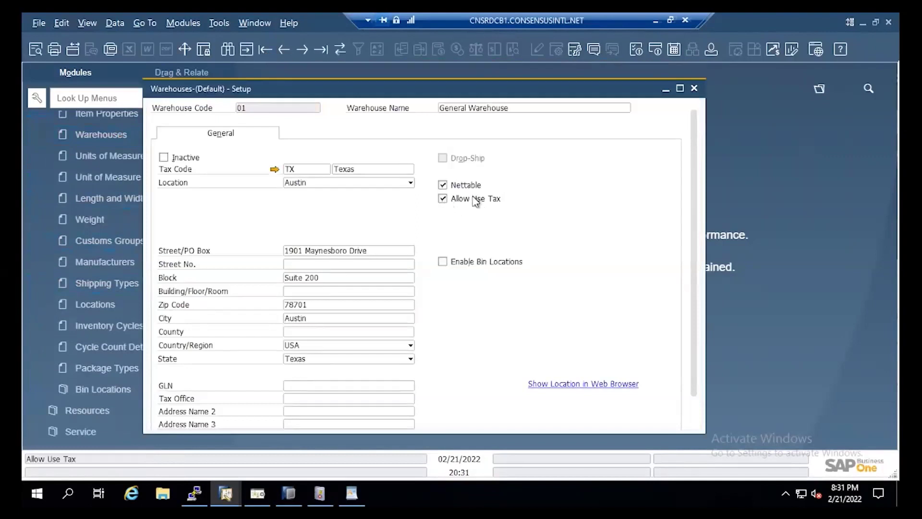
left_click(306, 170)
left_click(306, 168)
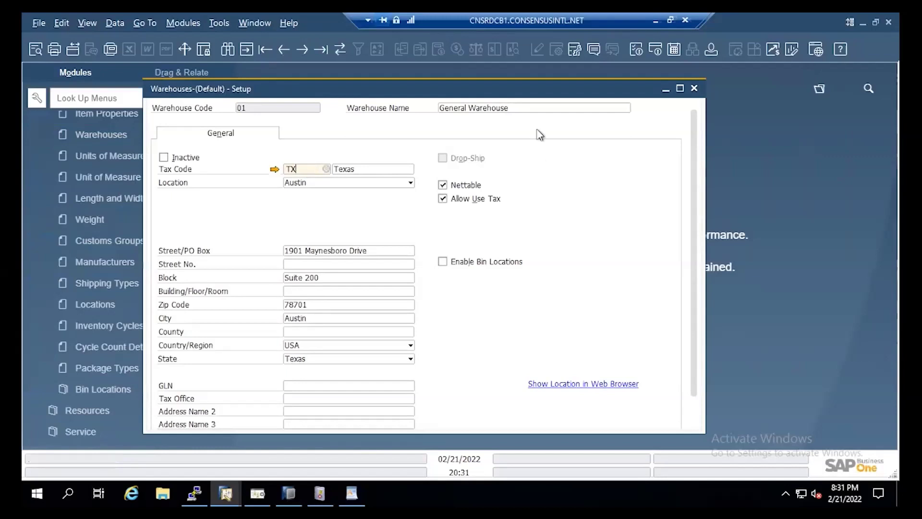
Close the warehouse setup and open the item master data in the Inventory module
left_click_drag(536, 91, 590, 93)
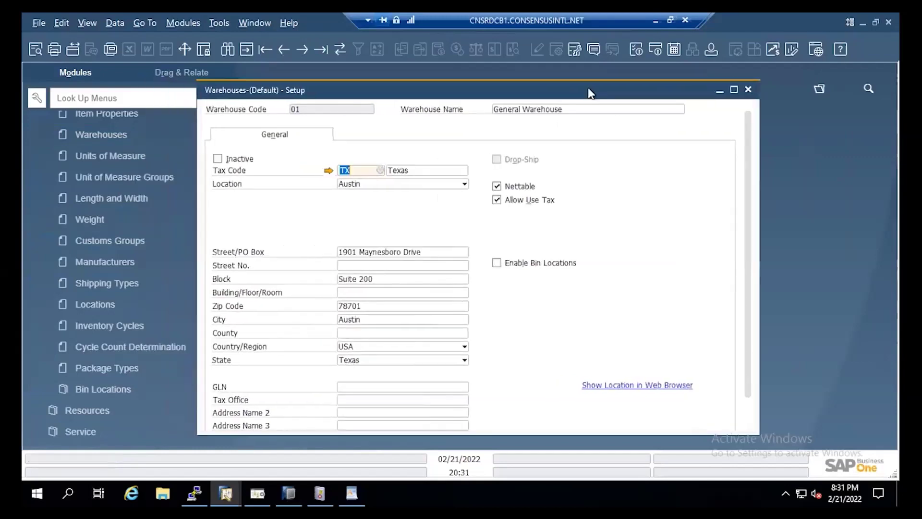
left_click(748, 91)
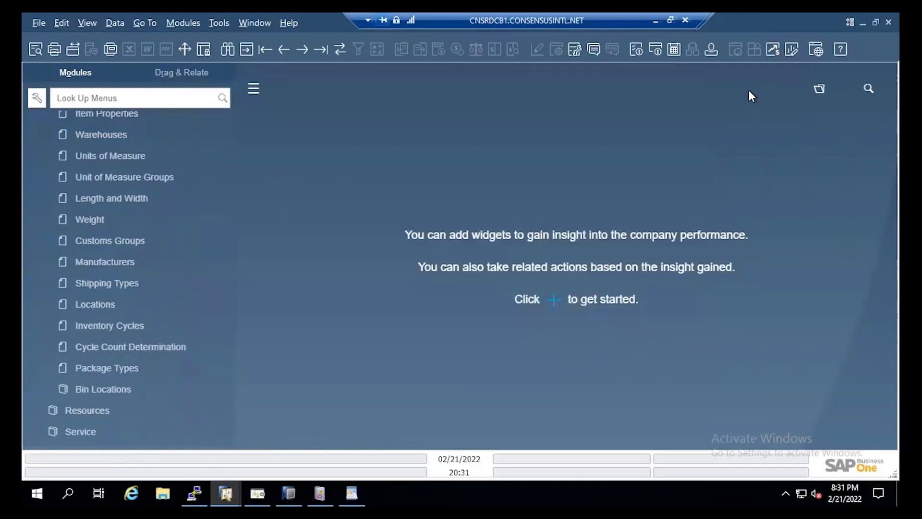
left_click(229, 257)
scroll(227, 149, "up", 2)
scroll(228, 147, "up", 5)
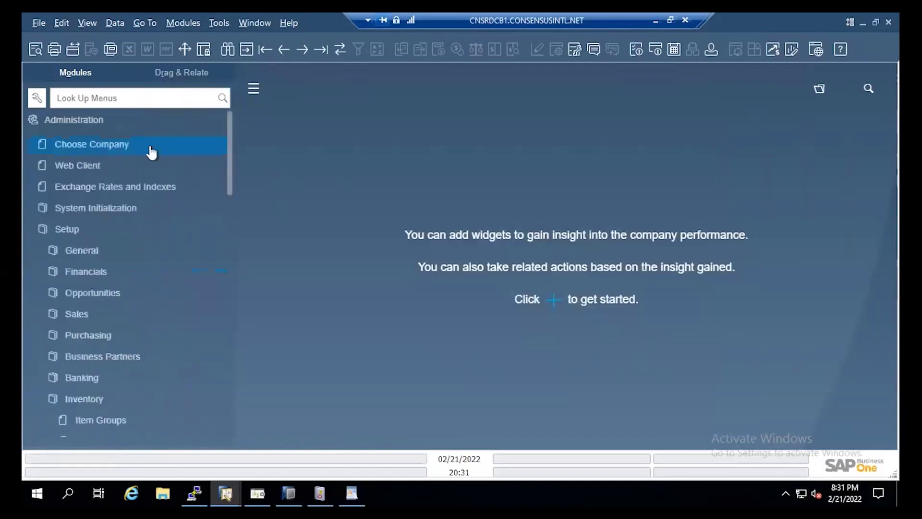
left_click(113, 127)
left_click(81, 315)
scroll(82, 315, "down", 3)
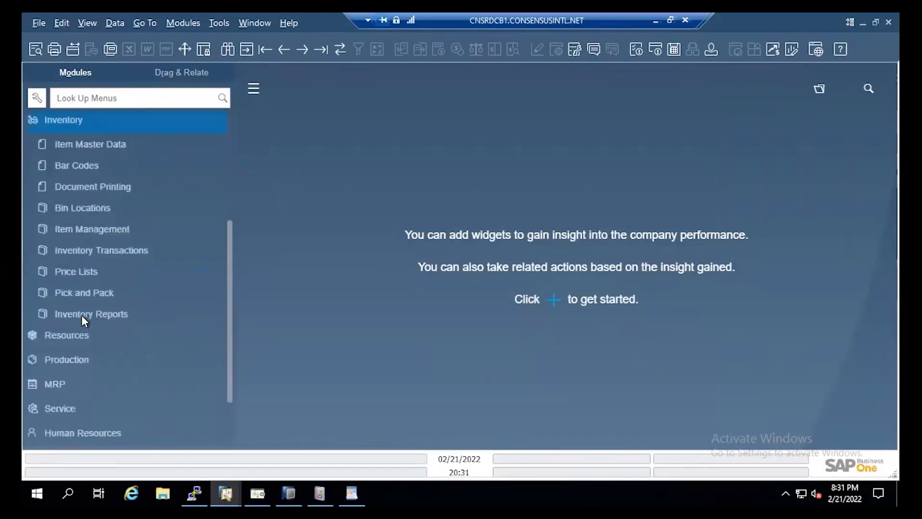
left_click(126, 149)
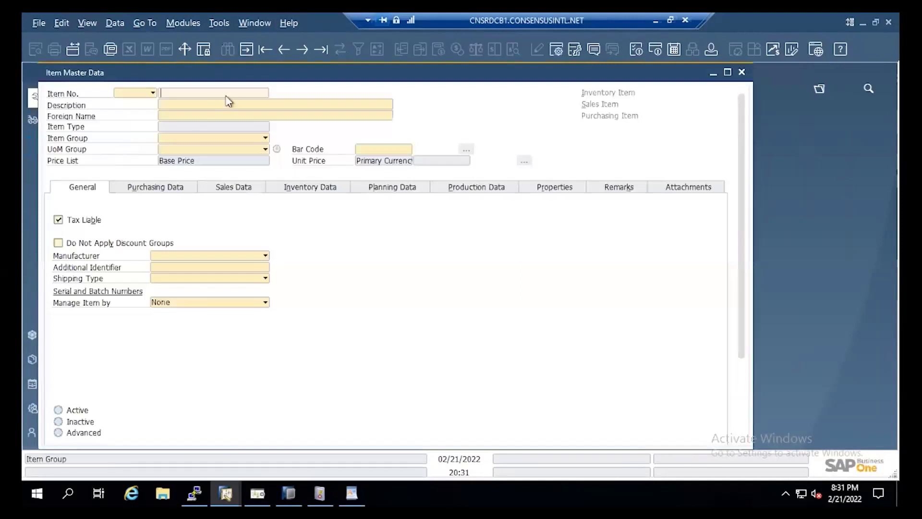
Find items whose description starts with "pc" and open item P10003, PC Set 1
left_click(227, 104)
type("pc")
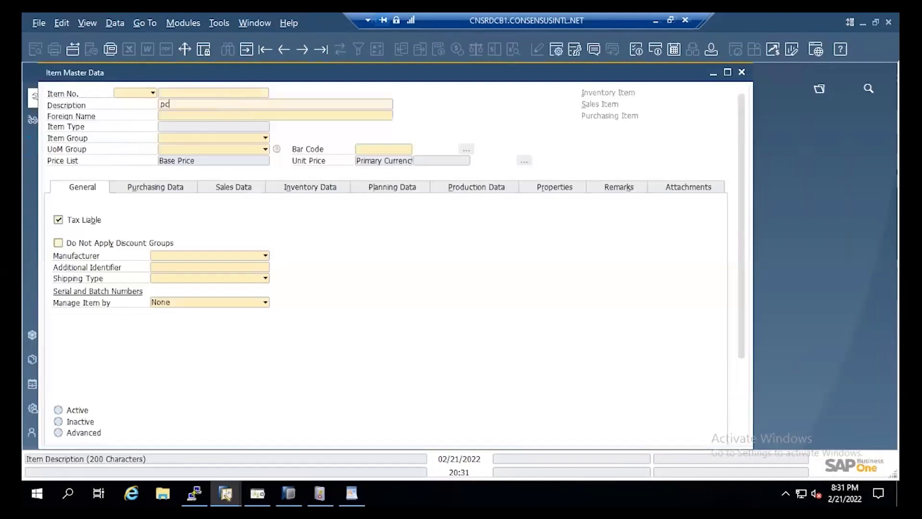
key("Return")
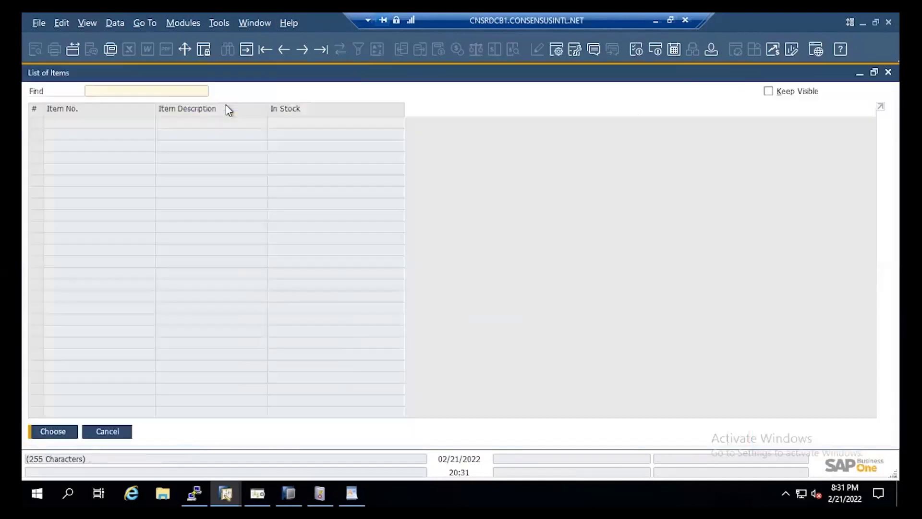
left_click(177, 148)
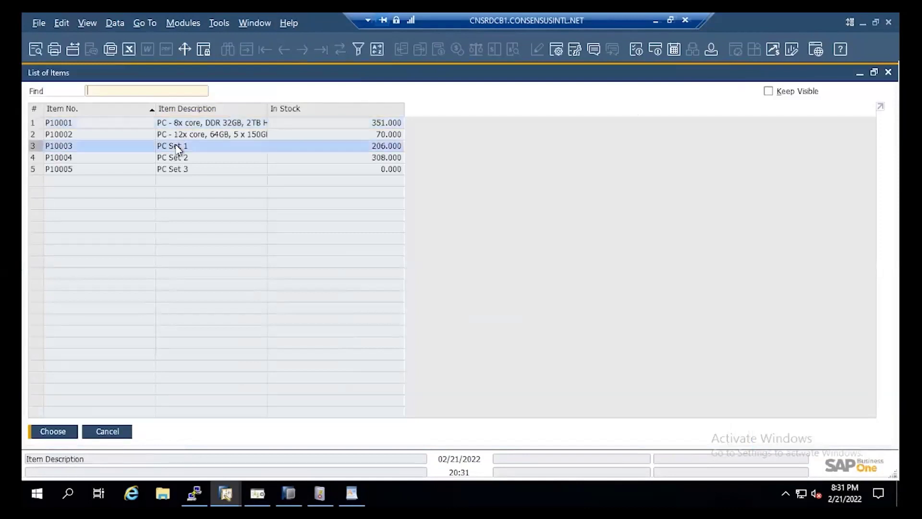
double_click(177, 148)
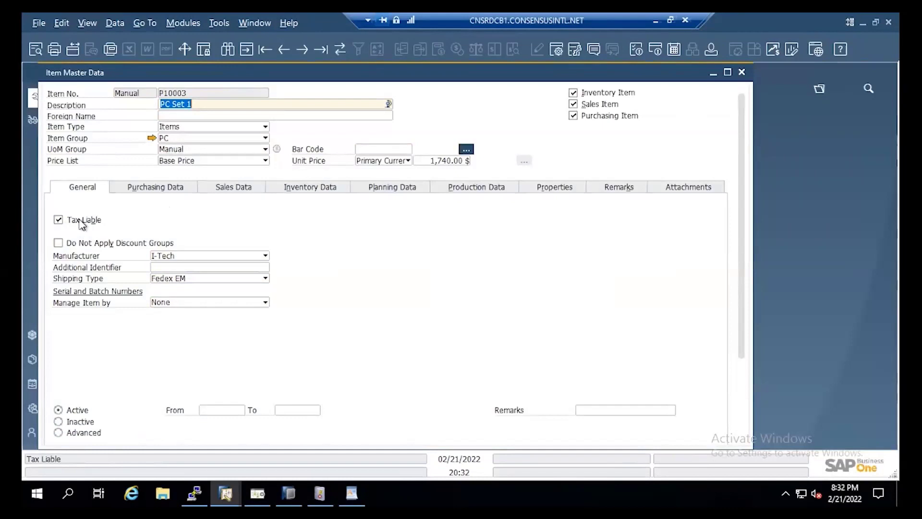
Check the purchasing tax type and its options for PC Set 1, and the tax type of the next item, PC Set 2
left_click(174, 192)
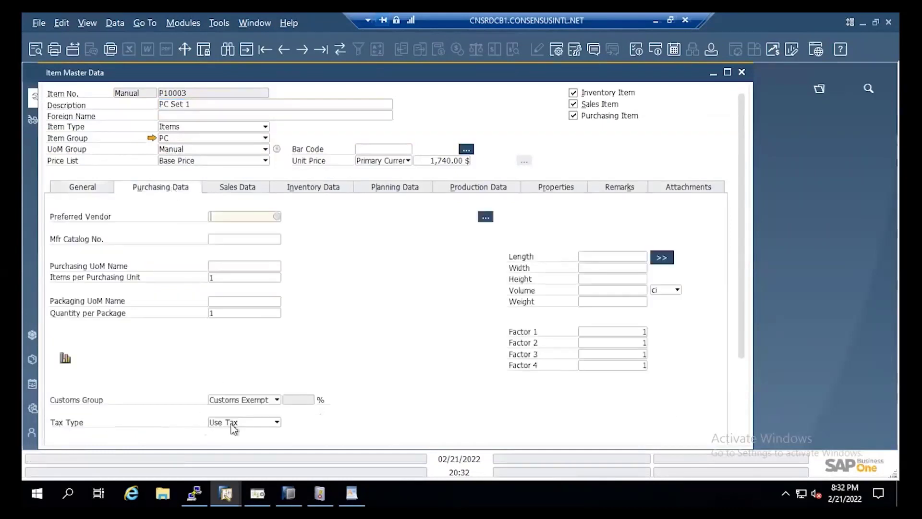
left_click(277, 422)
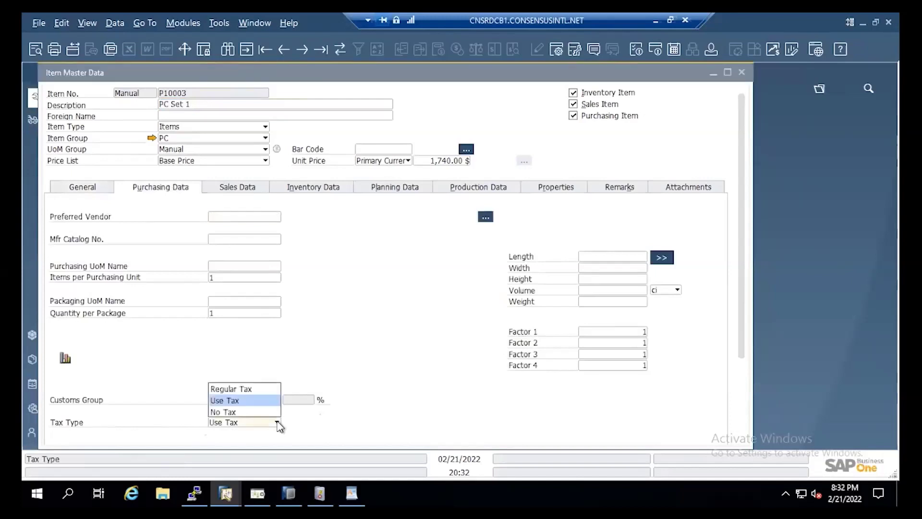
left_click(232, 401)
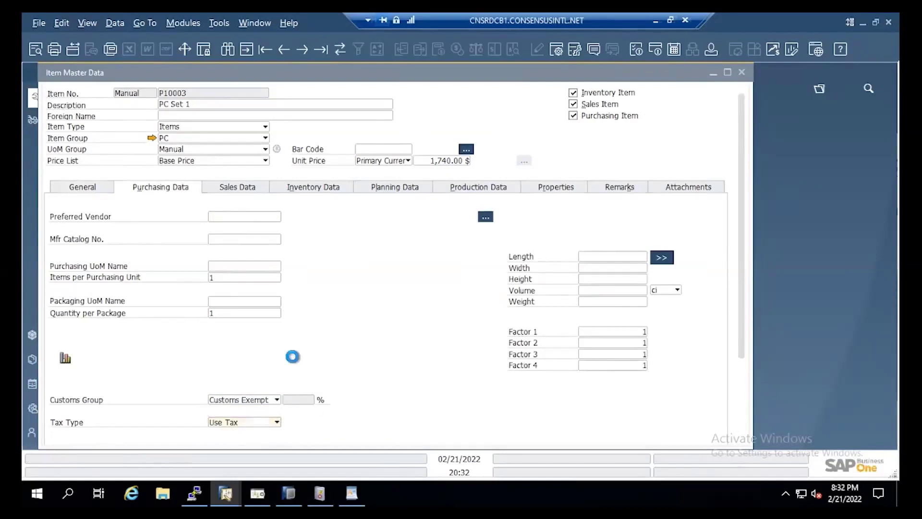
key("ctrl+Page_Down")
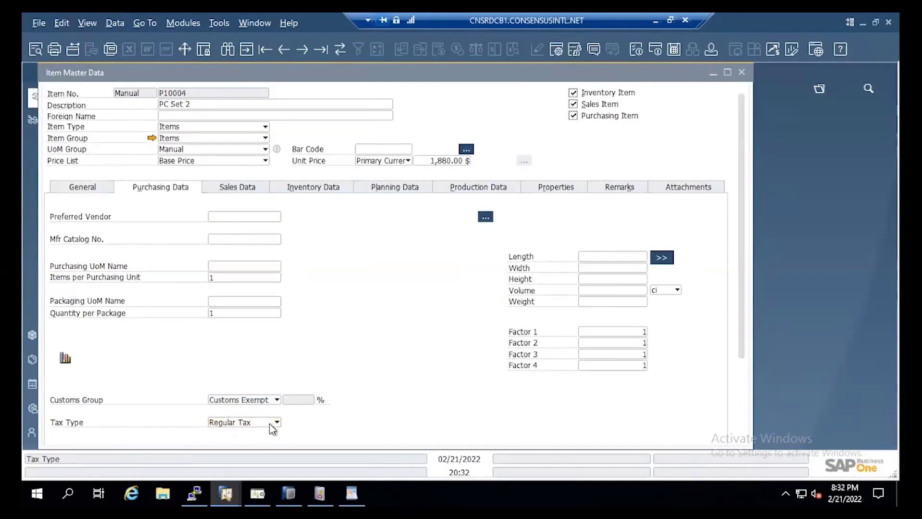
left_click(630, 123)
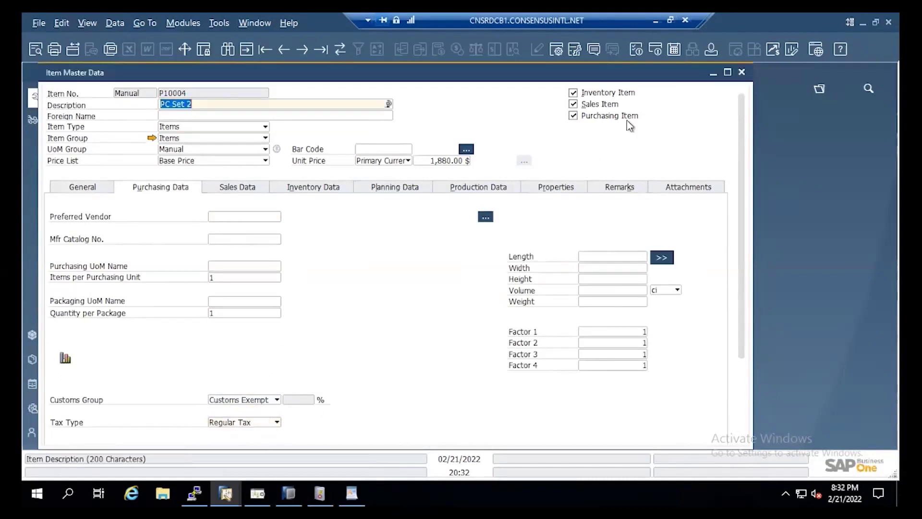
left_click(741, 71)
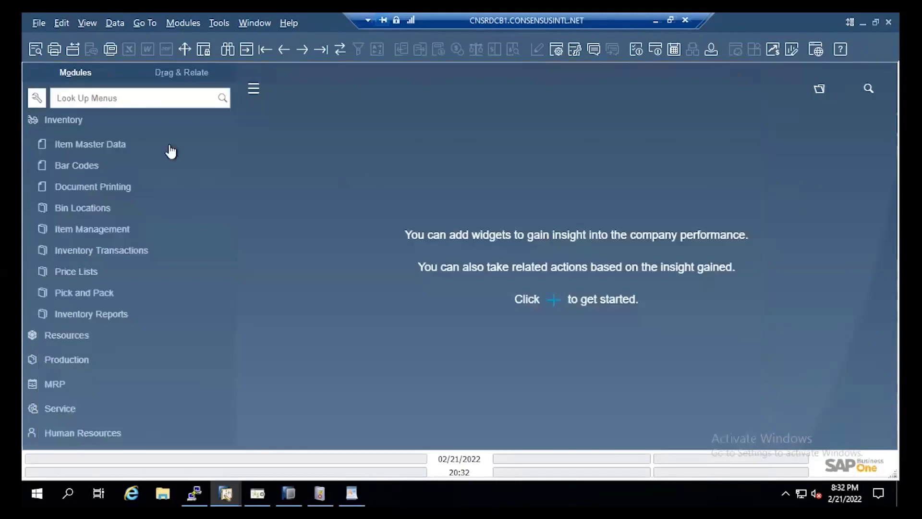
Start a new purchase order for vendor V1010, Far East Imports
left_click(137, 125)
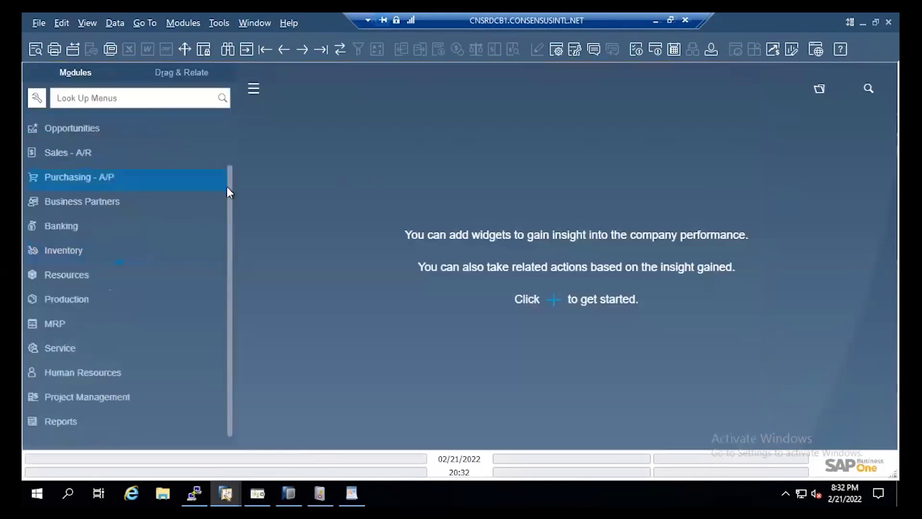
scroll(232, 114, "up", 2)
left_click(95, 241)
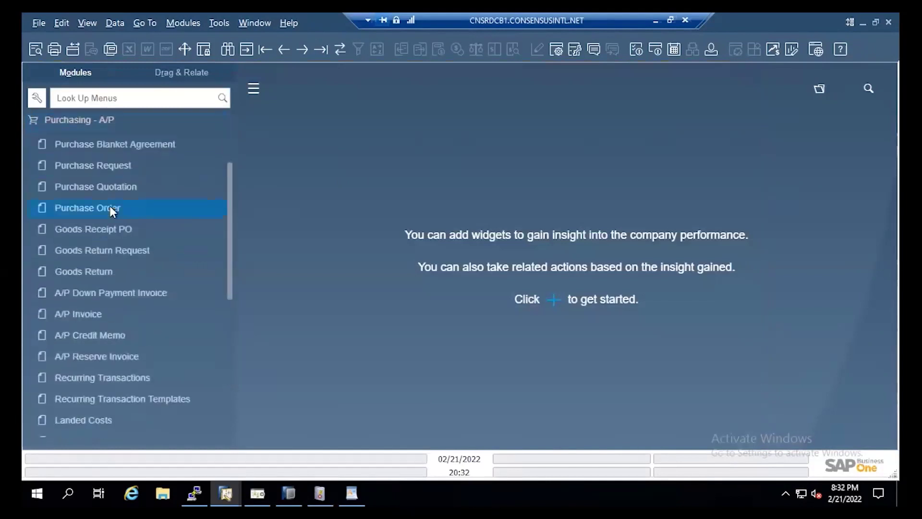
left_click(109, 207)
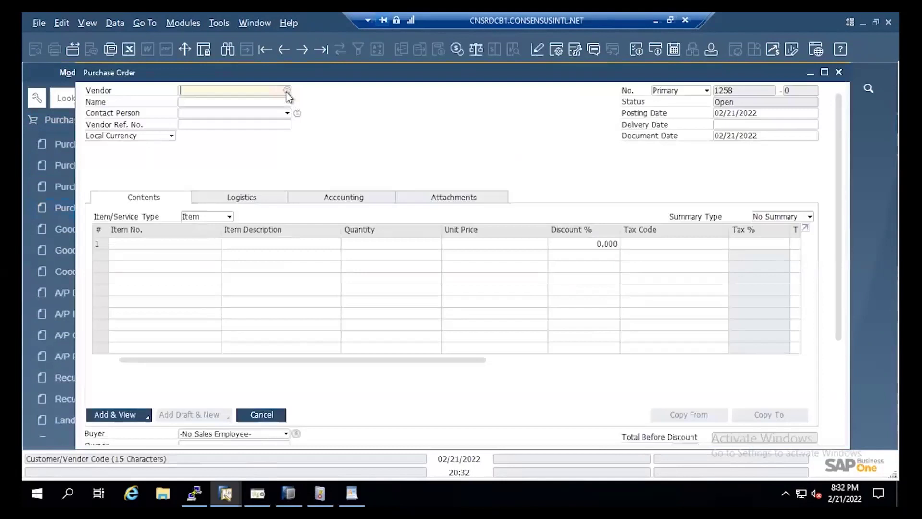
left_click(287, 91)
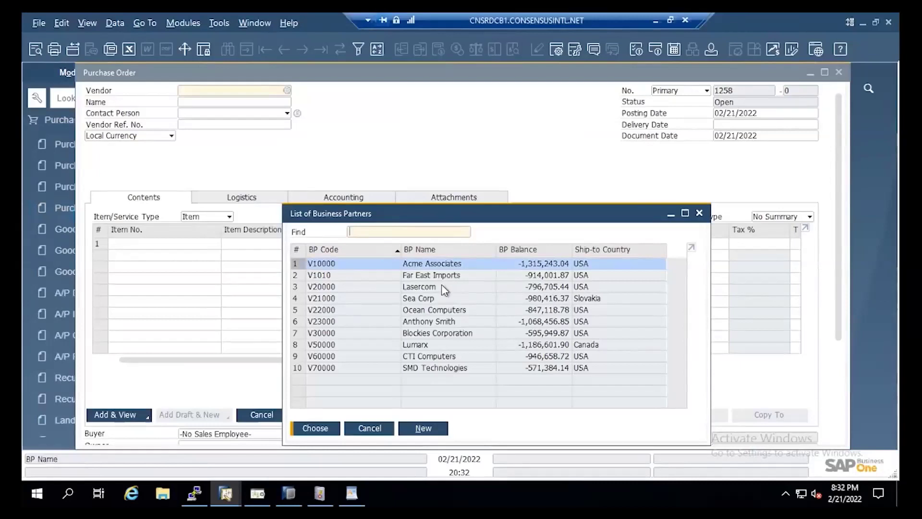
double_click(421, 278)
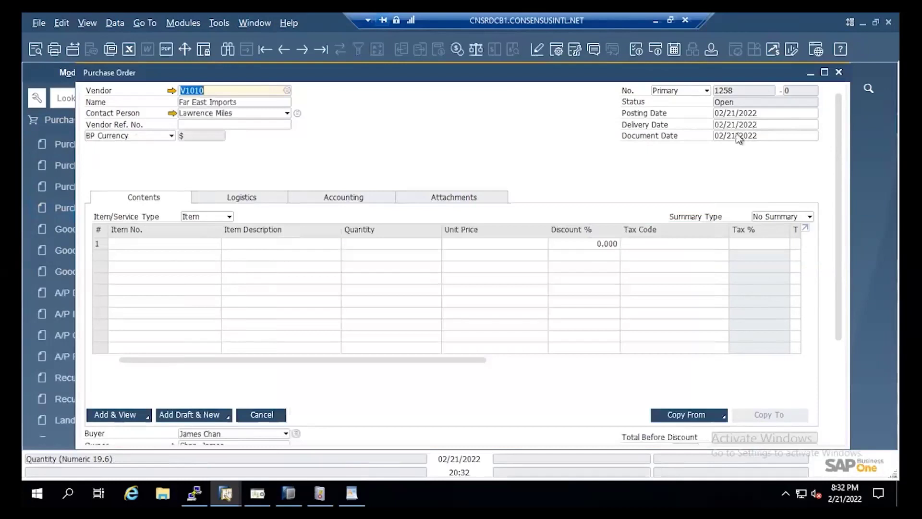
left_click(154, 245)
type("pc")
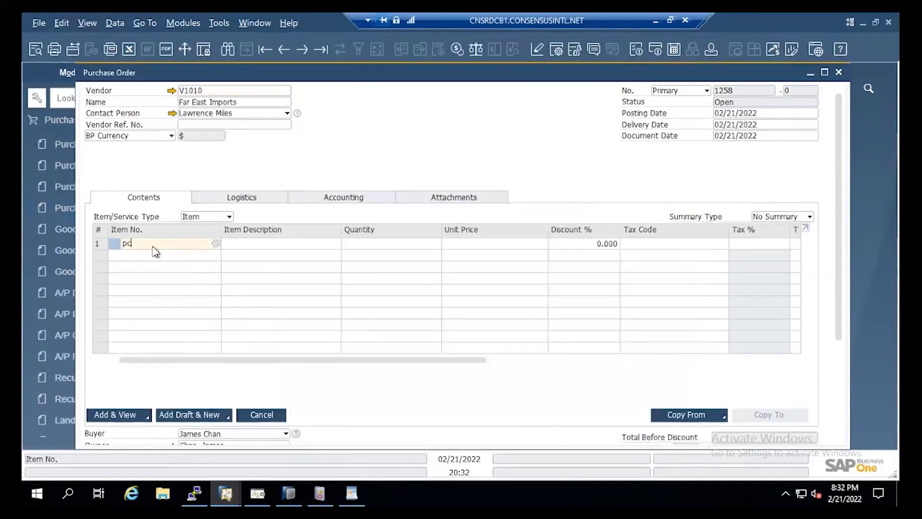
key("Tab")
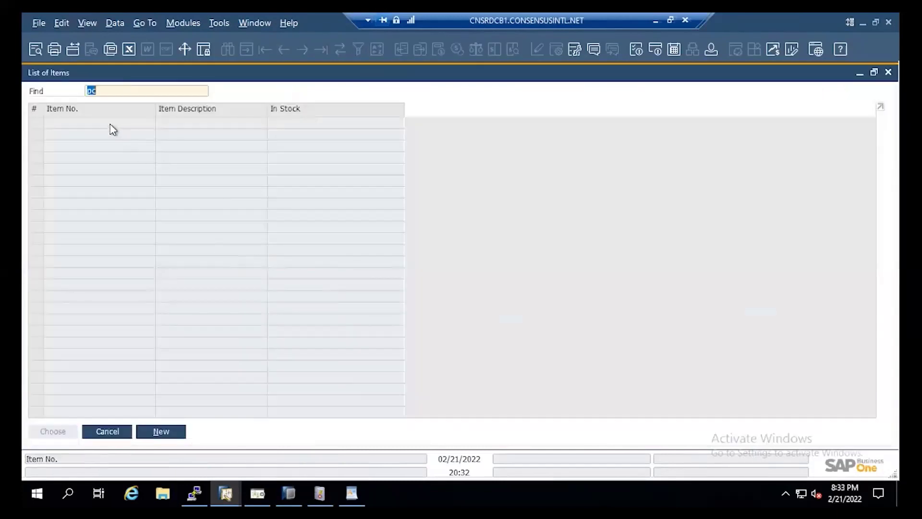
left_click(108, 431)
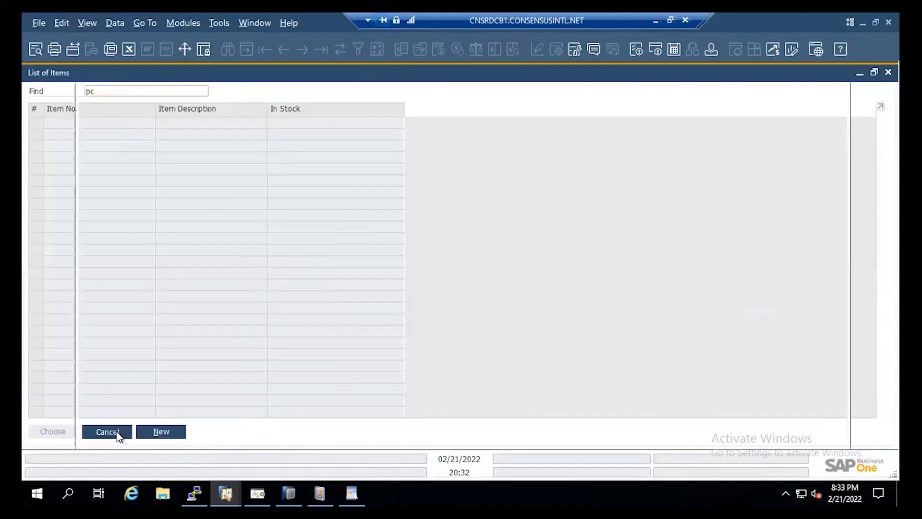
Look up items starting with "p" and add P10003, PC Set 1, and P10004, PC Set 2, as purchase order lines
type("p")
key("Tab")
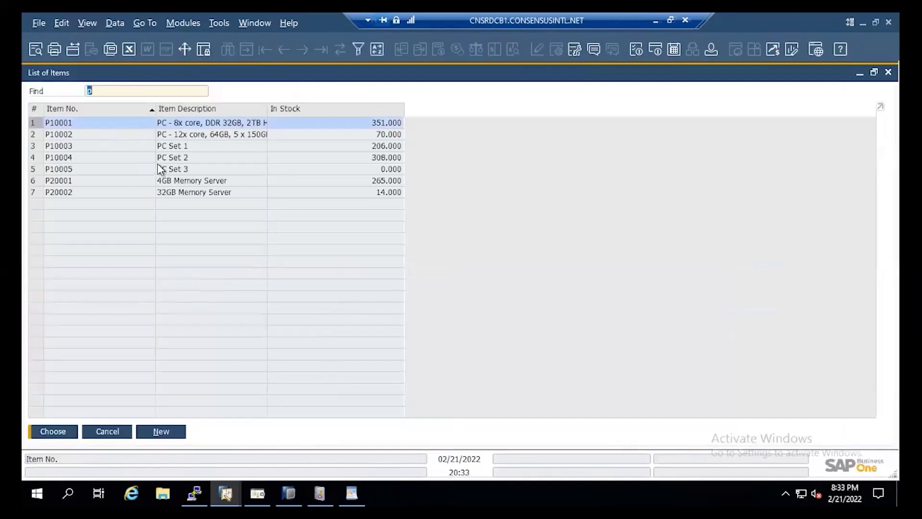
left_click(161, 149)
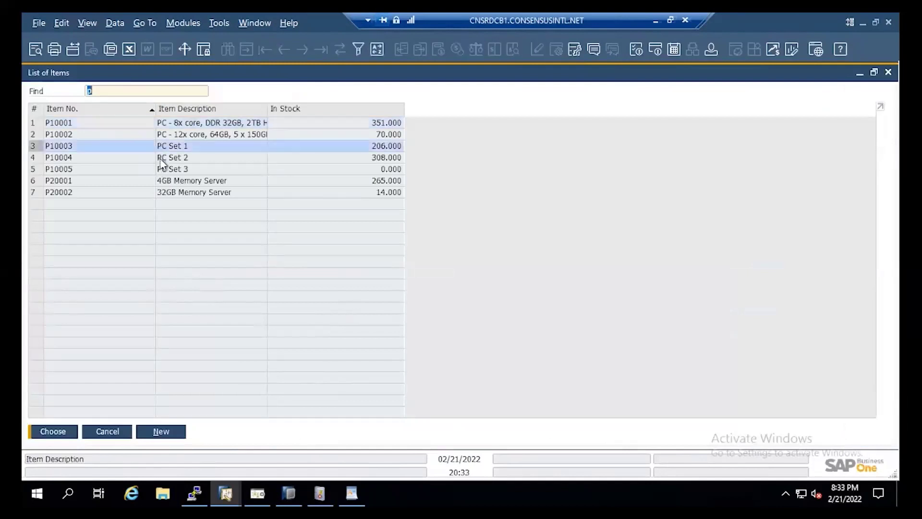
left_click(161, 159, "shift")
key("Return")
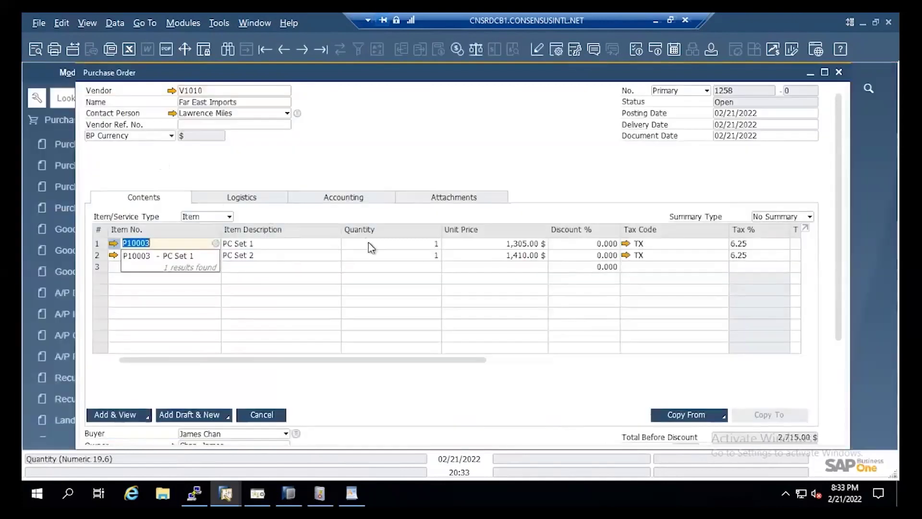
Set the order quantities to 10 for PC Set 1 and 3 for PC Set 2
left_click(370, 243)
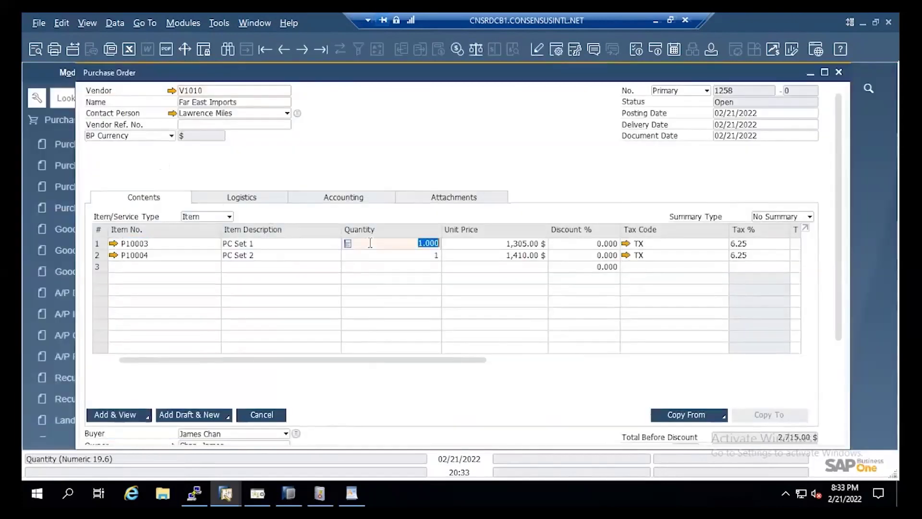
type("10")
key("Down")
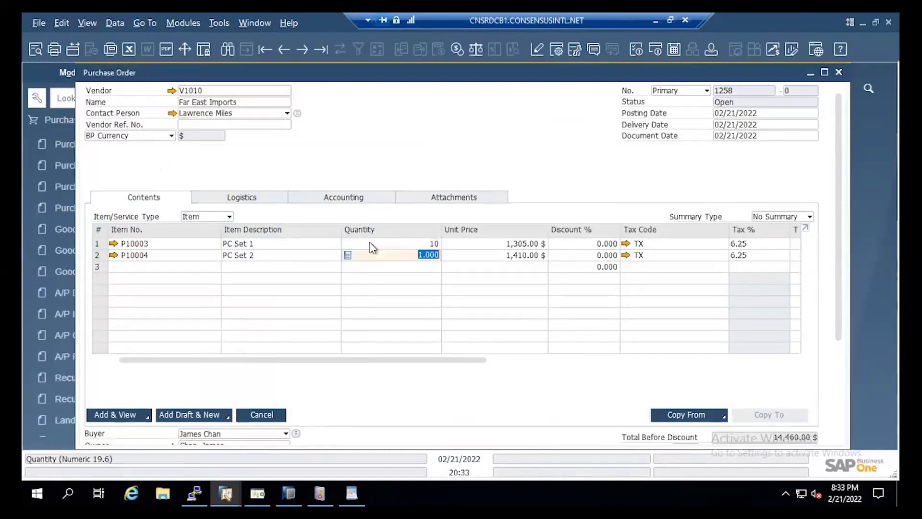
type("3")
key("Tab")
Check the lines' tax types and the order's tax amount, and set the tax type of PC Set 2 to Use Tax
left_click_drag(451, 364, 568, 364)
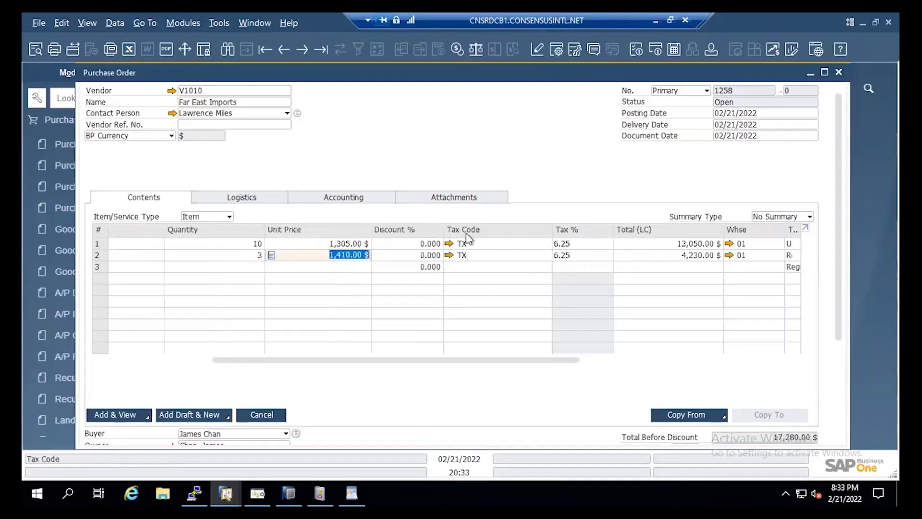
left_click_drag(524, 366, 608, 366)
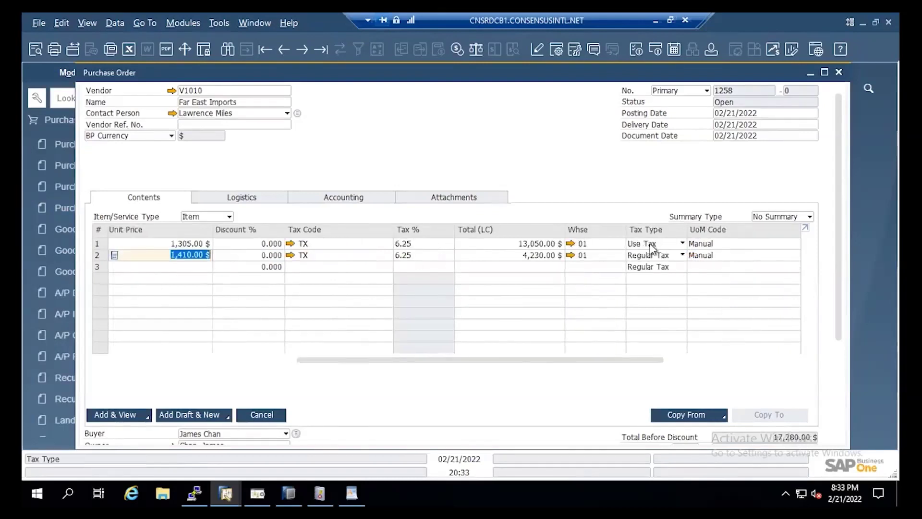
left_click_drag(840, 315, 839, 394)
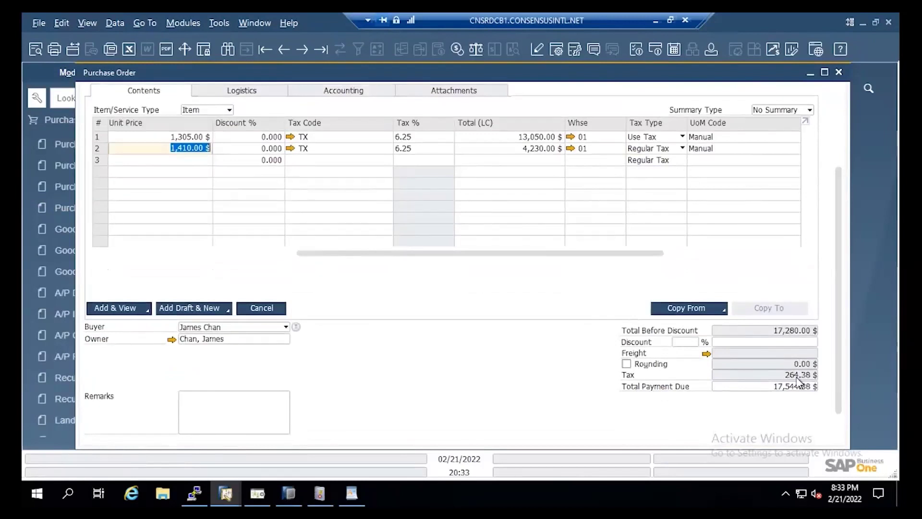
left_click(664, 150)
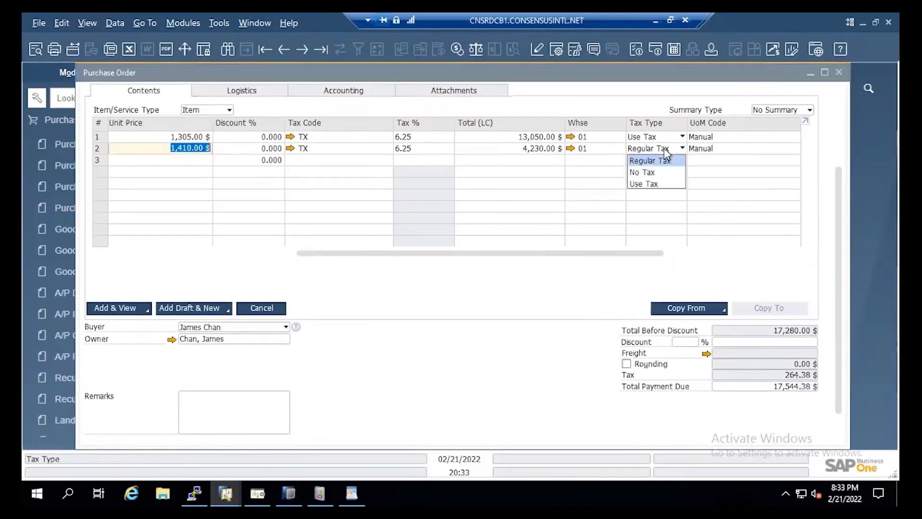
left_click(655, 184)
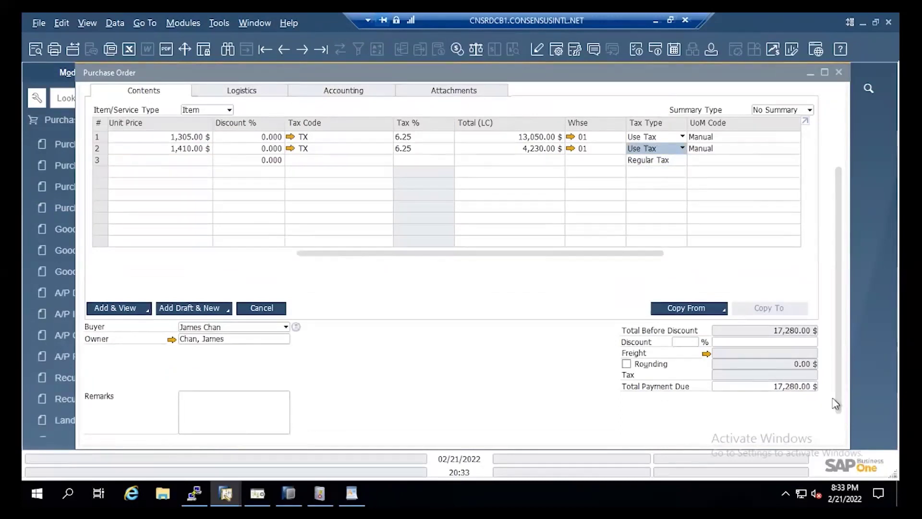
scroll(837, 413, "down", 1)
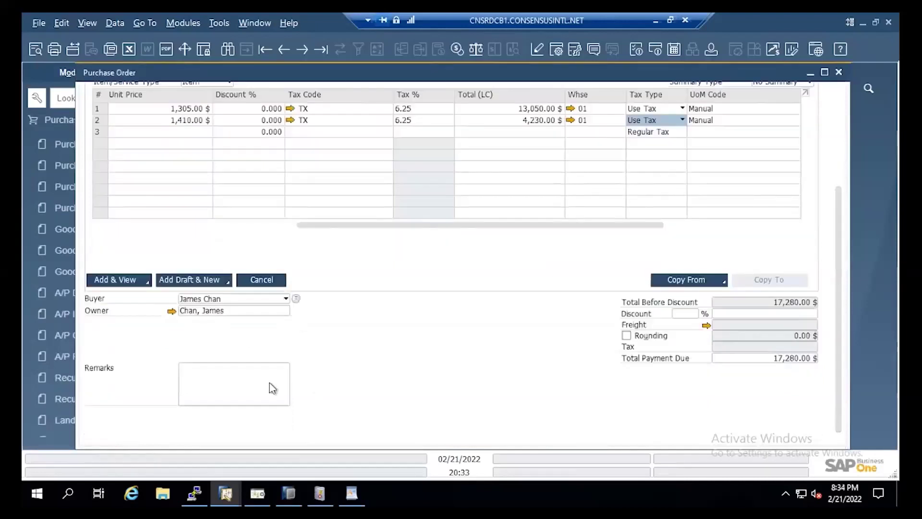
scroll(839, 334, "up", 5)
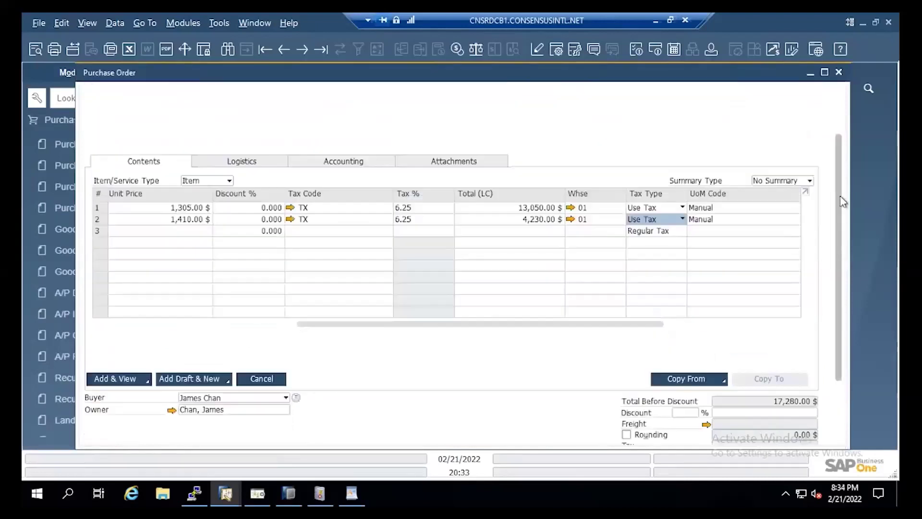
Add the purchase order for Far East Imports and copy it to an A/P invoice
left_click(139, 414)
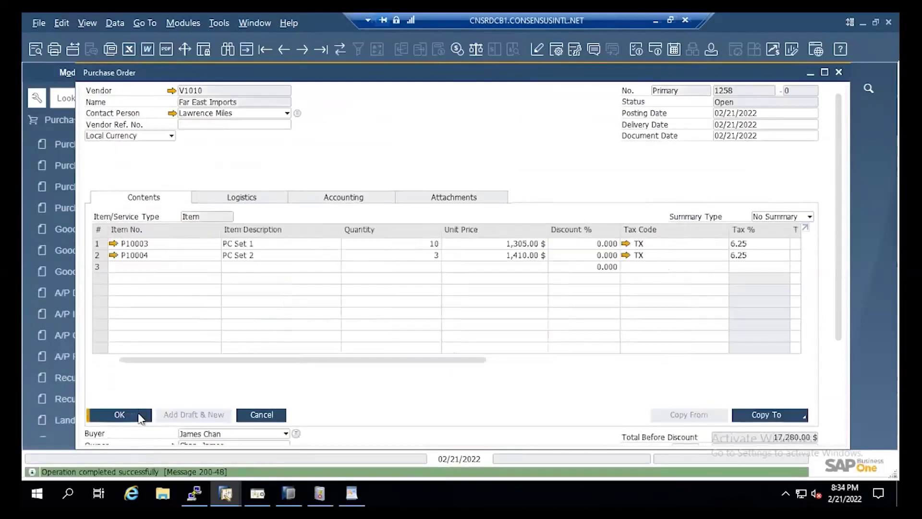
left_click(766, 415)
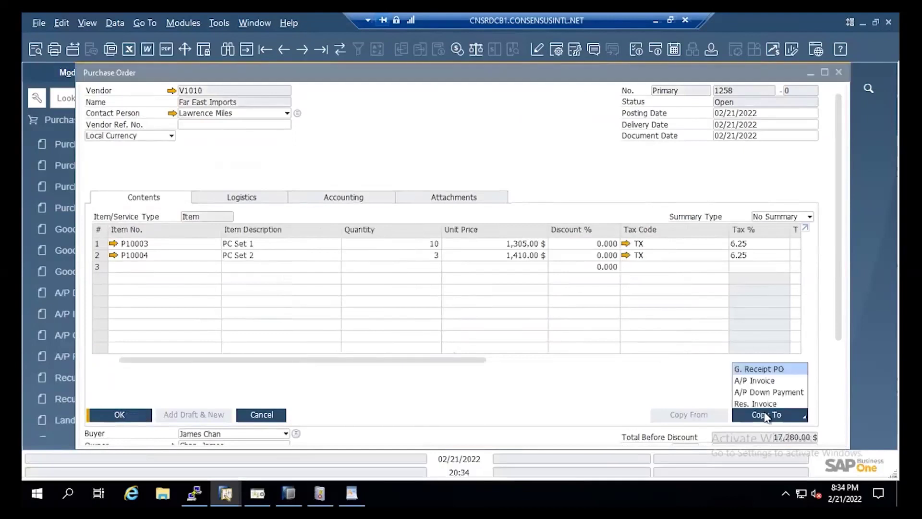
left_click(764, 382)
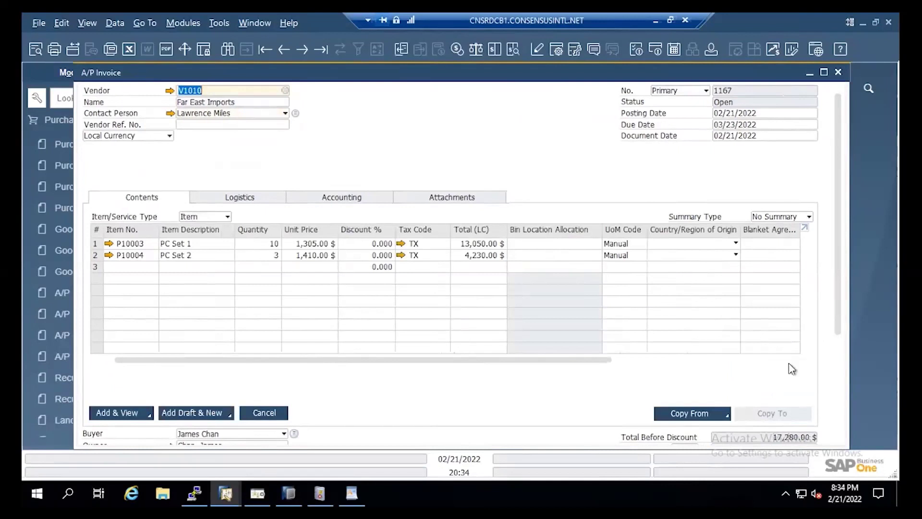
Add the A/P invoice based on the purchase order and confirm the posting
left_click_drag(838, 309, 837, 122)
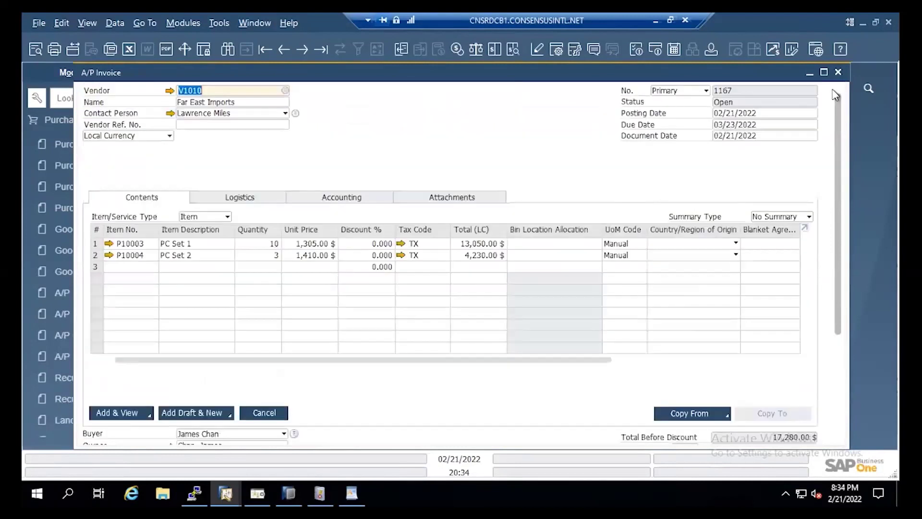
left_click(133, 415)
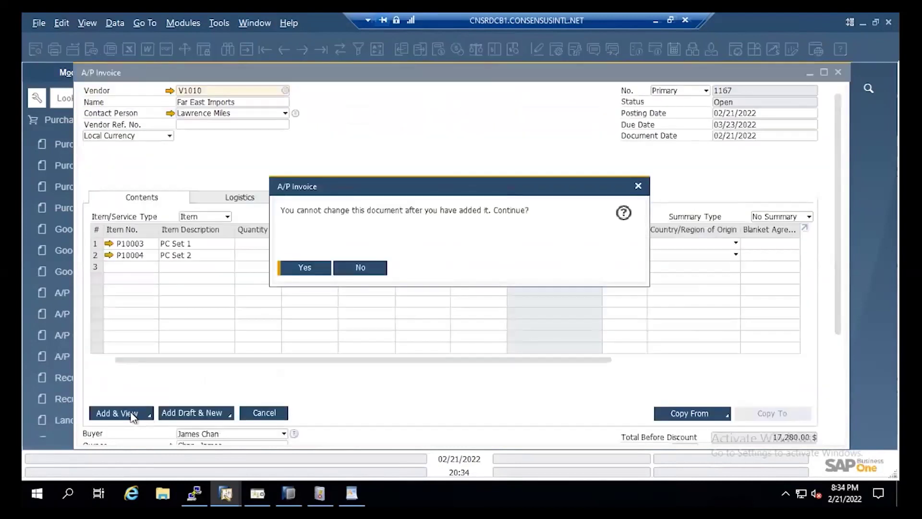
left_click(312, 268)
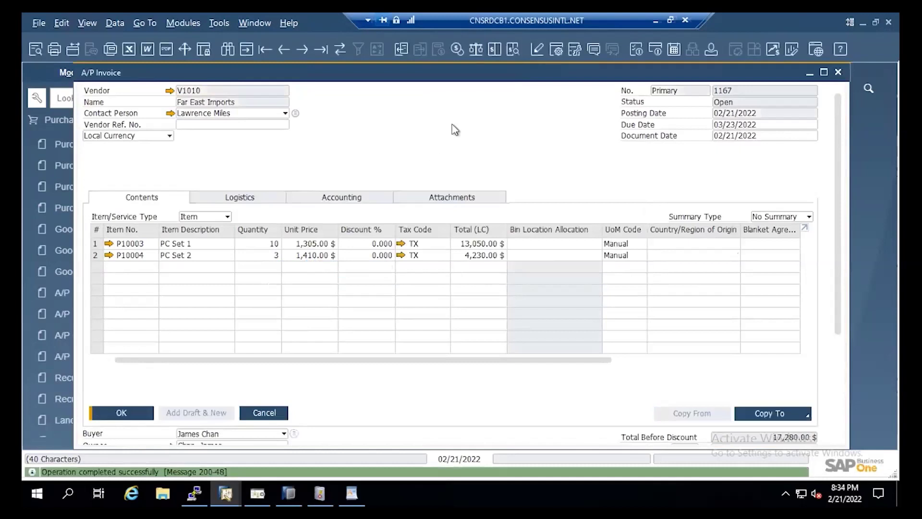
Review the posted A/P invoice's journal entry and check the tax and balance due on the invoice
left_click(514, 51)
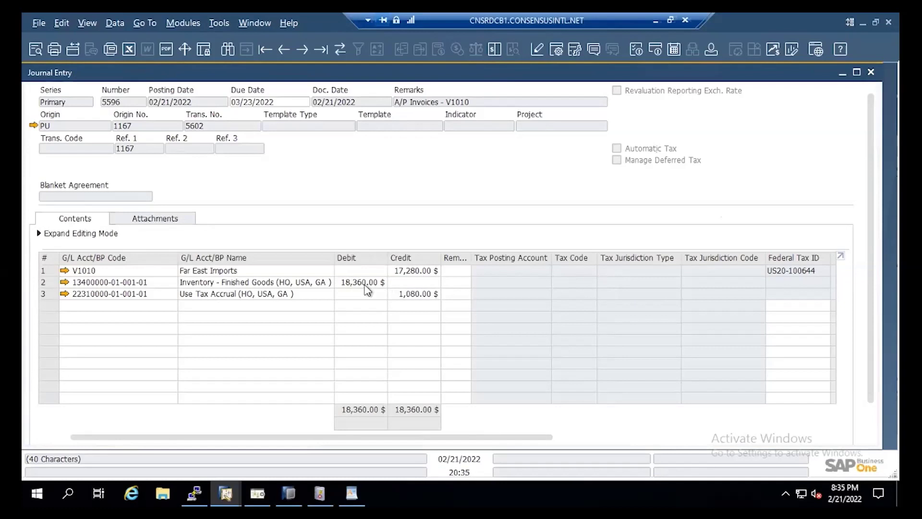
left_click(871, 73)
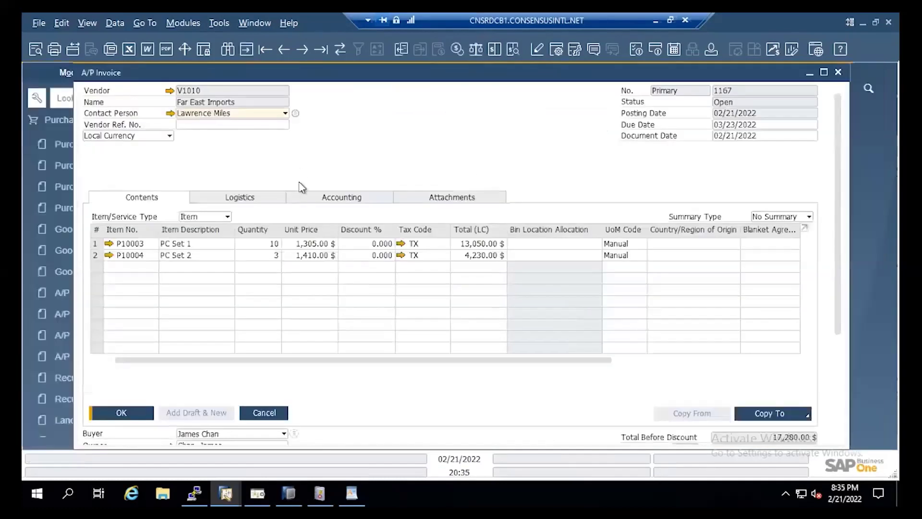
scroll(838, 323, "down", 3)
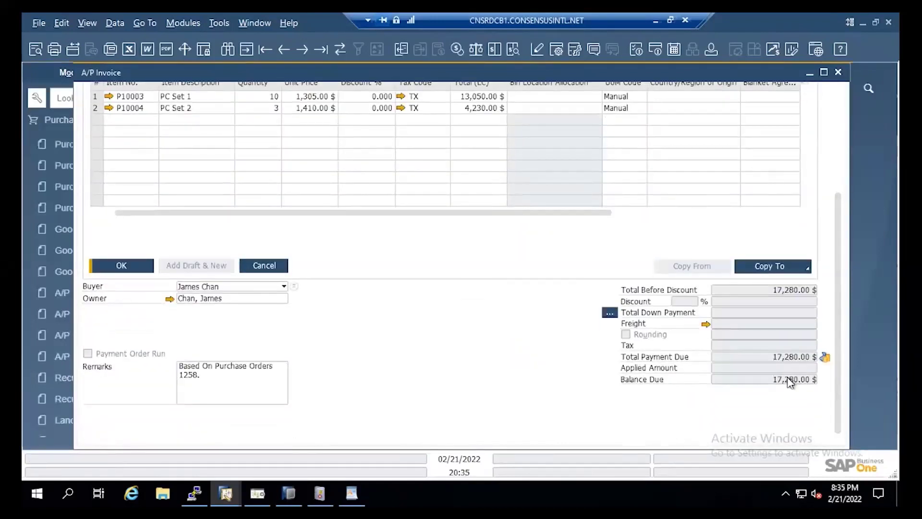
scroll(840, 298, "up", 3)
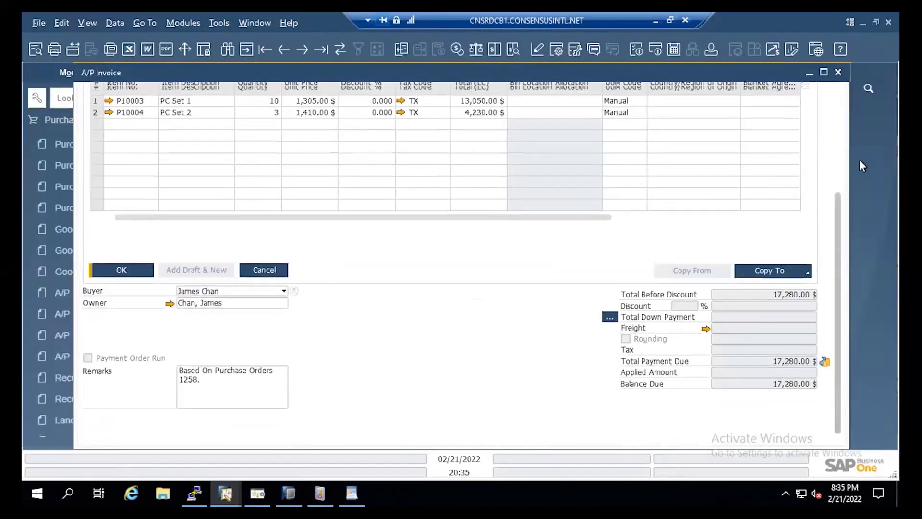
scroll(835, 95, "up", 2)
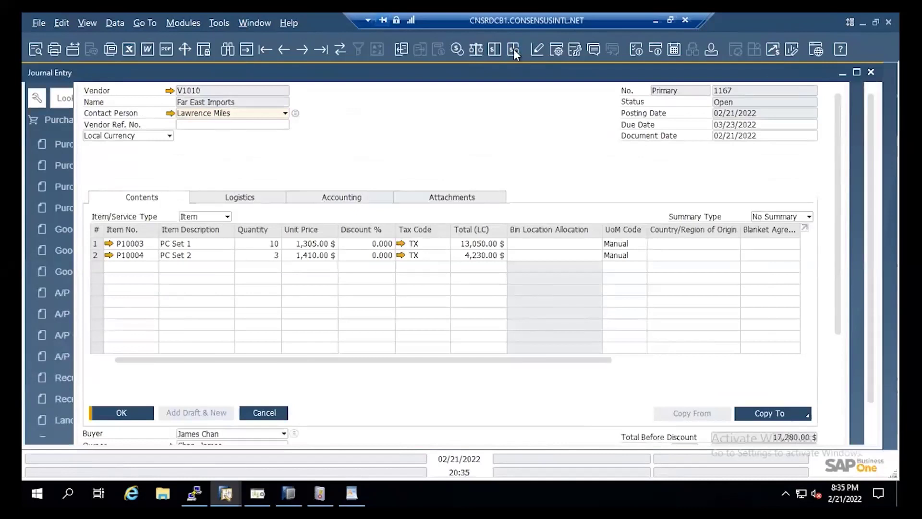
Trace the journal entry's Use Tax Accrual line to its account balance and list transactions with posting dates through 02/21/2022
left_click(513, 49)
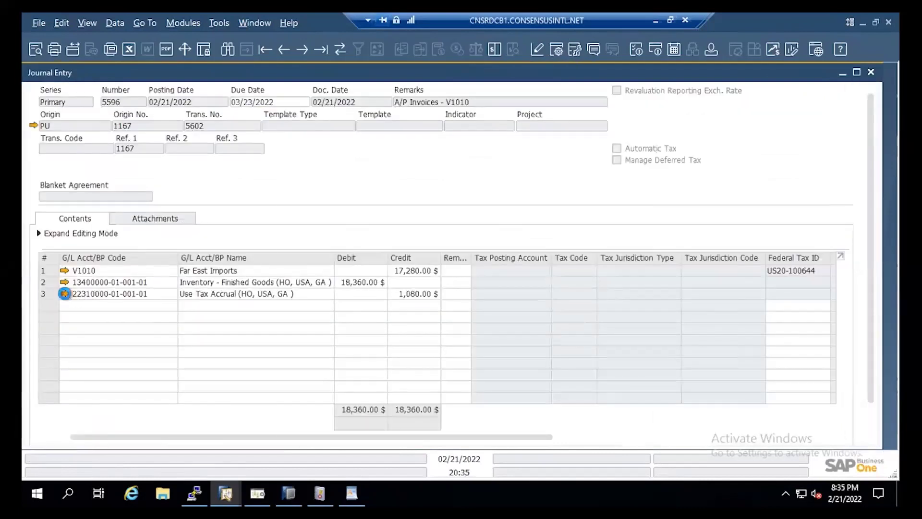
left_click(65, 294)
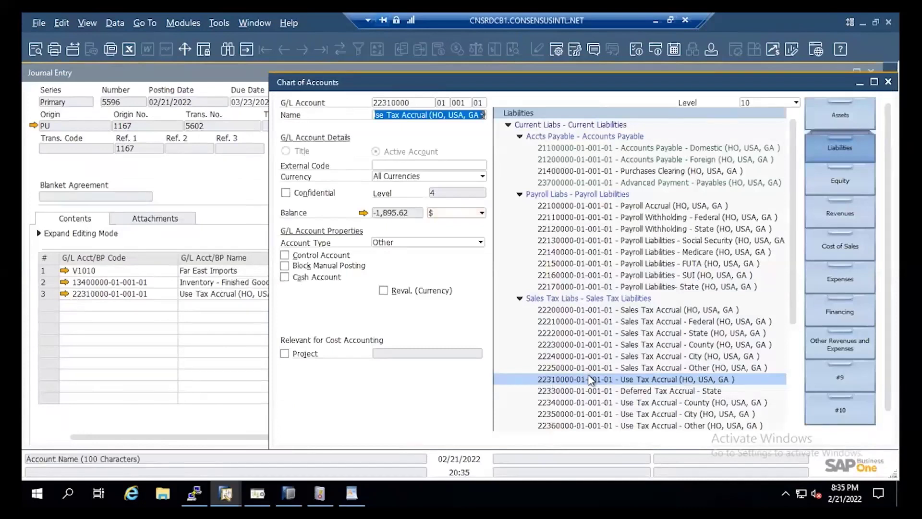
left_click(364, 213)
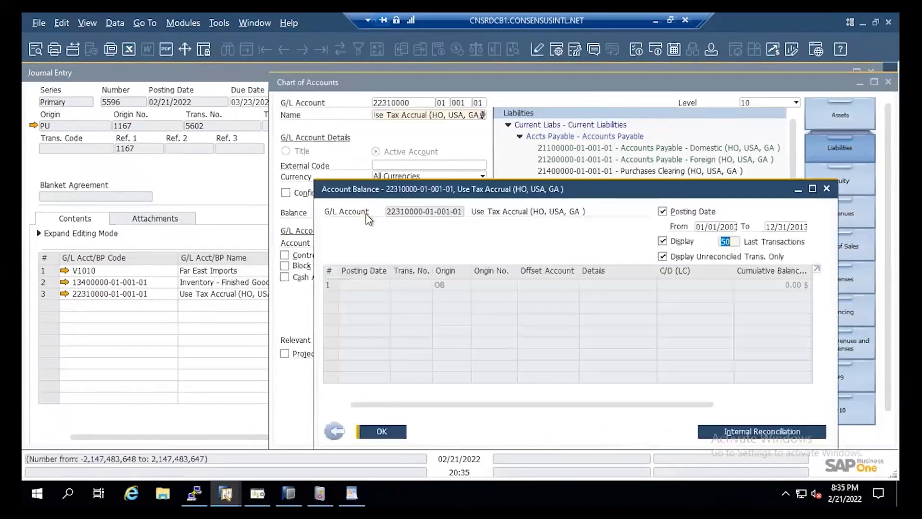
left_click(795, 229)
type("t")
key("Tab")
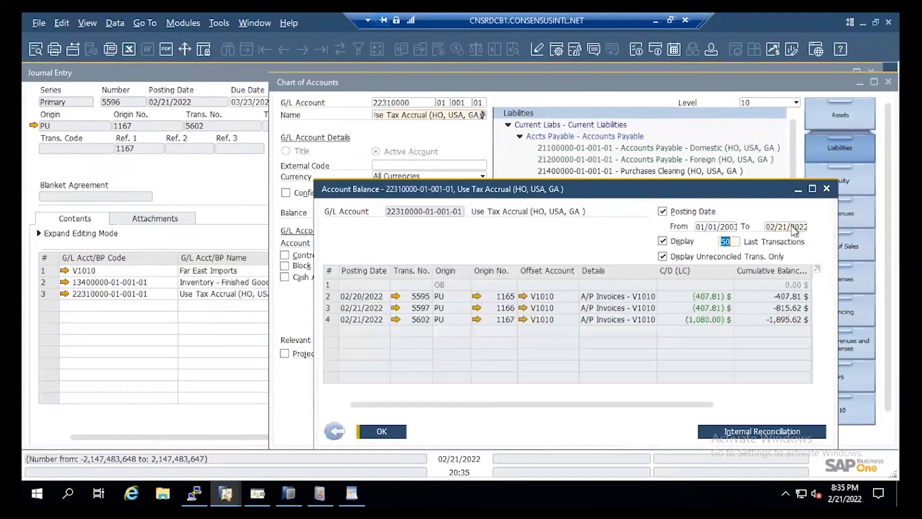
Close the account balance, chart of accounts, journal entry, A/P invoice and purchase order windows
left_click(335, 430)
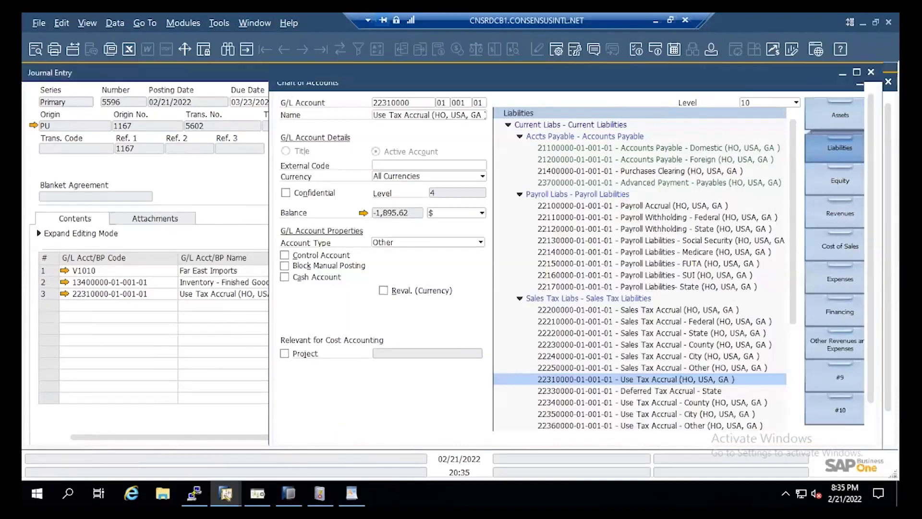
key("Escape")
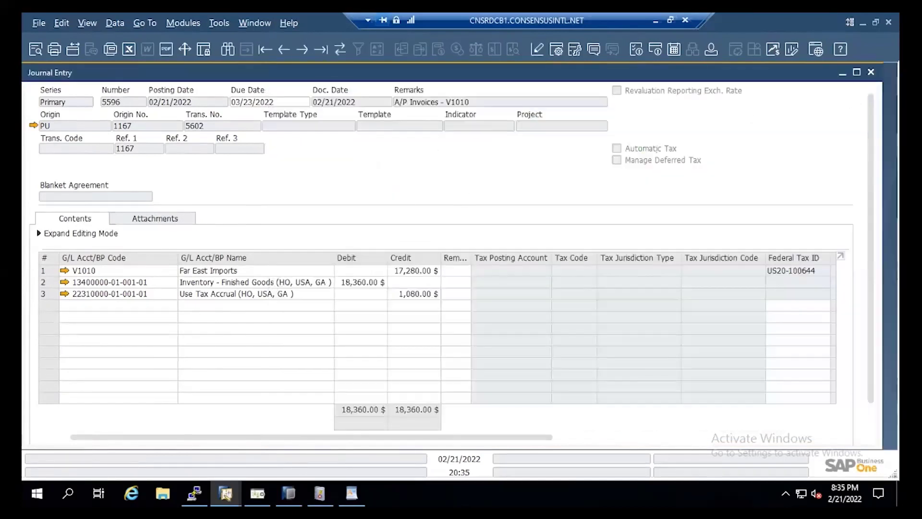
key("Escape")
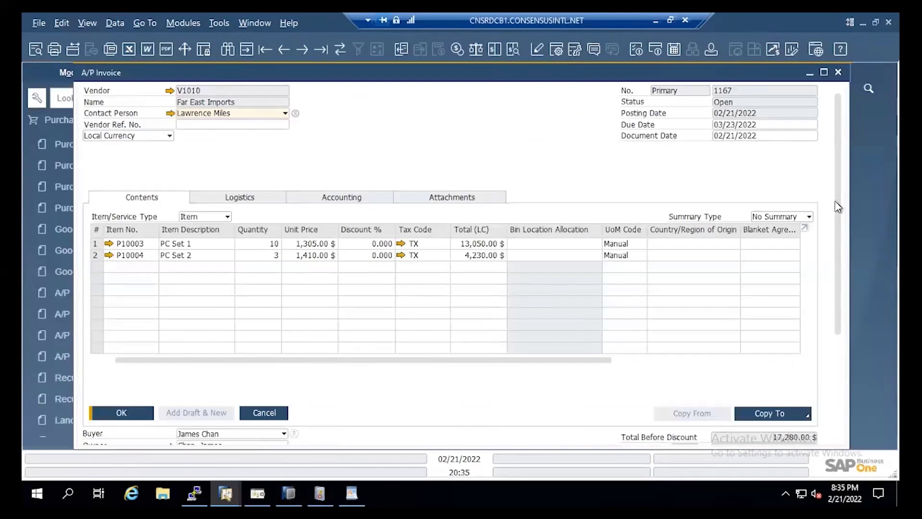
left_click(837, 73)
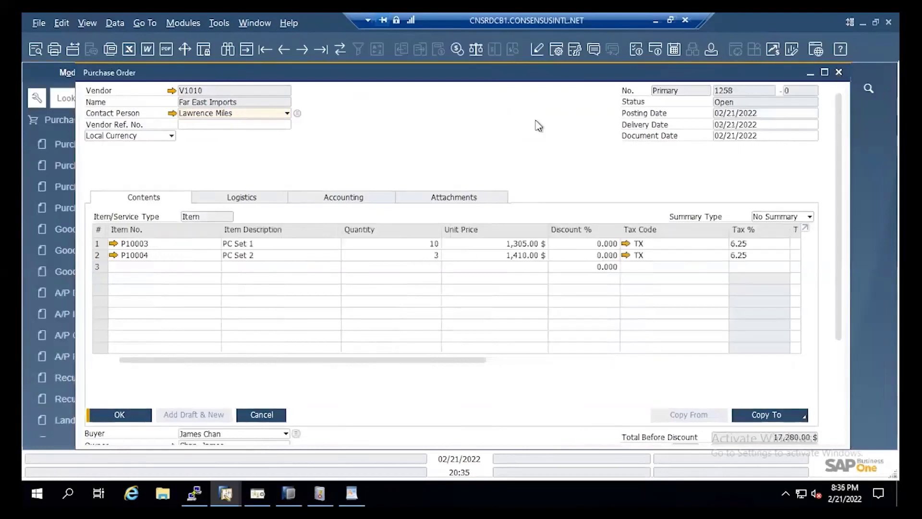
left_click(838, 73)
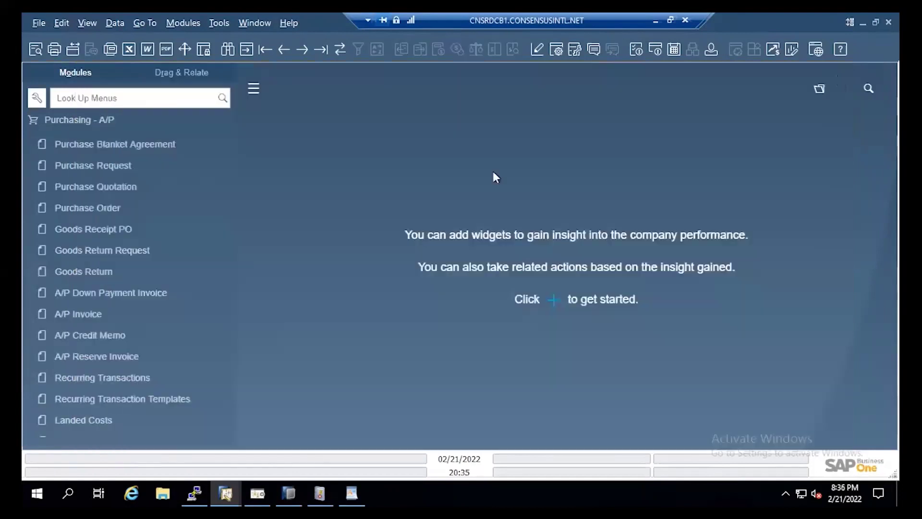
Collapse the Purchasing - A/P module and narrow the module list pane
left_click(149, 126)
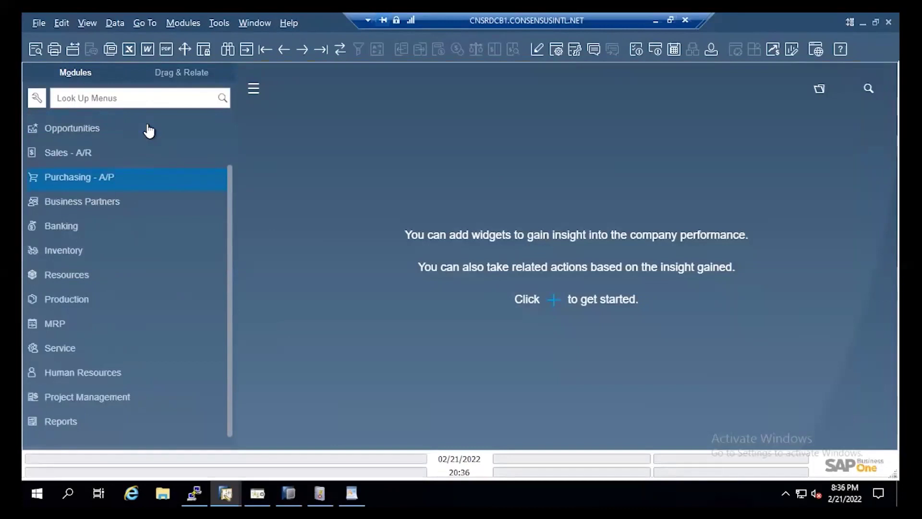
left_click_drag(230, 190, 223, 112)
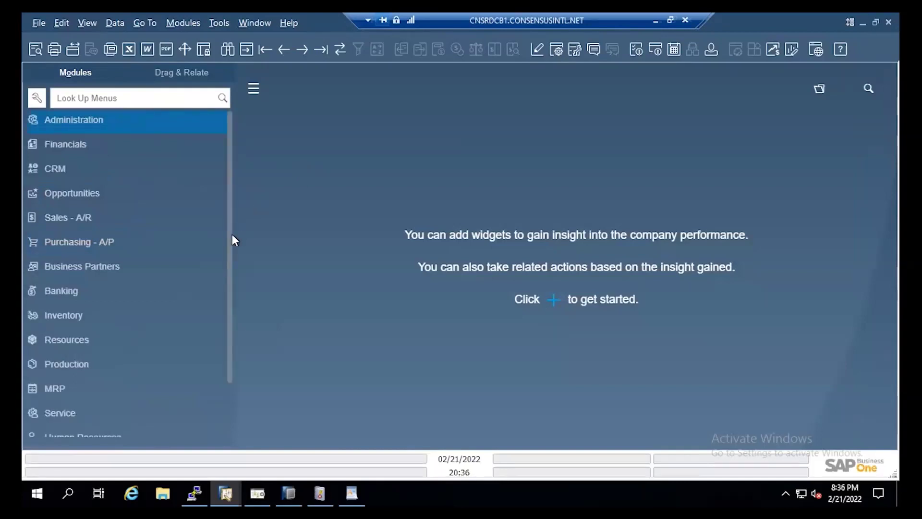
left_click_drag(236, 234, 197, 234)
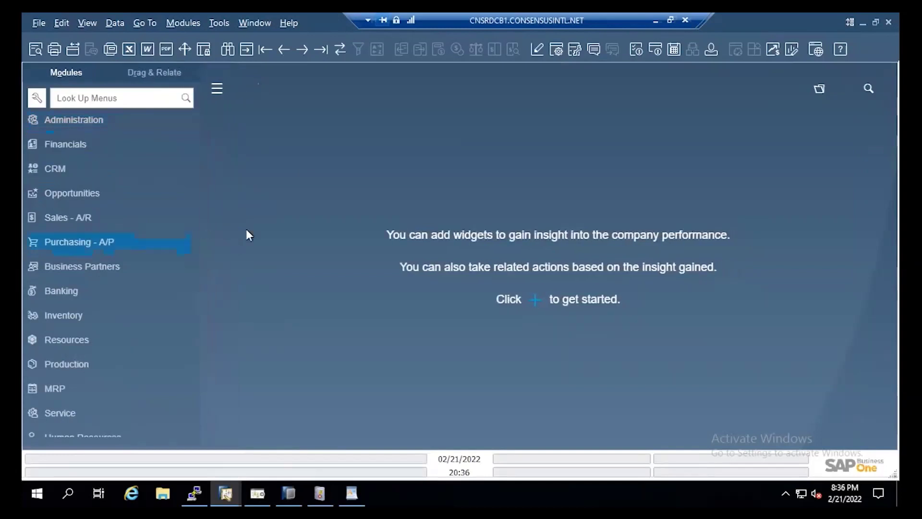
Open the Tax Report selection criteria from the accounting reports under Financials
left_click(82, 149)
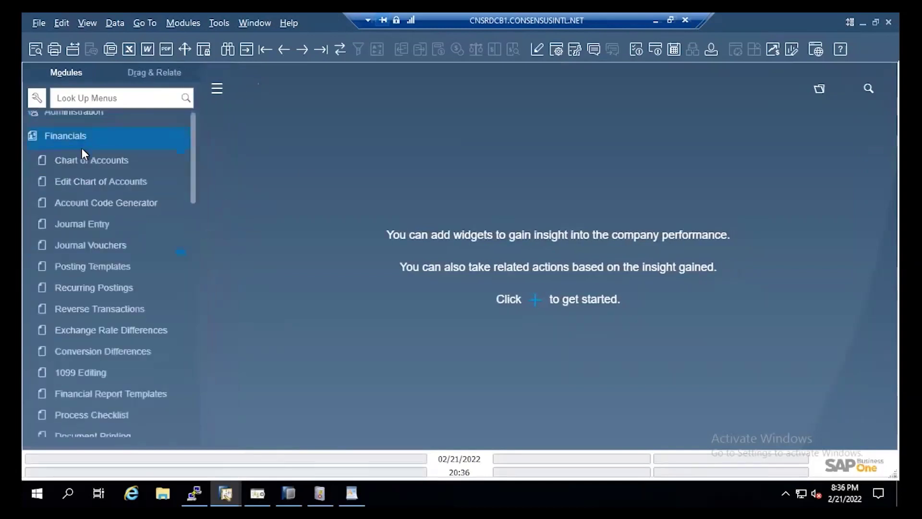
scroll(196, 257, "down", 1)
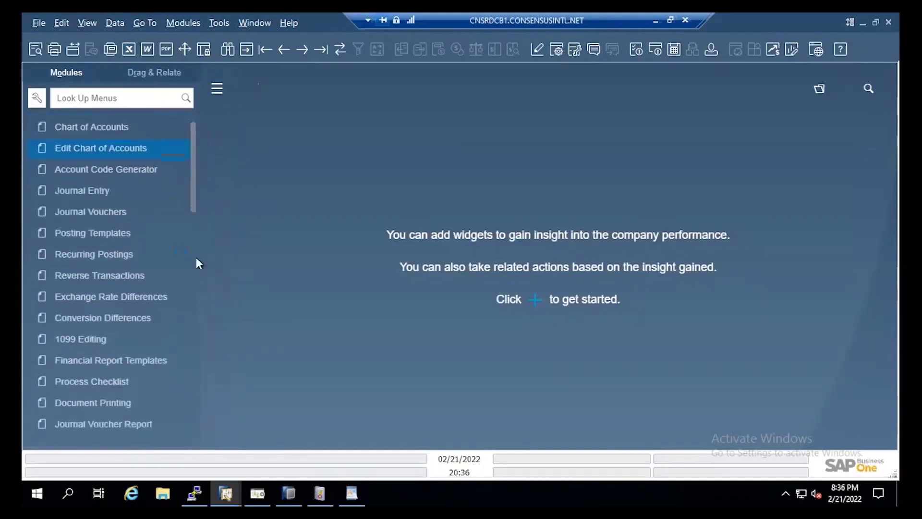
scroll(196, 257, "down", 10)
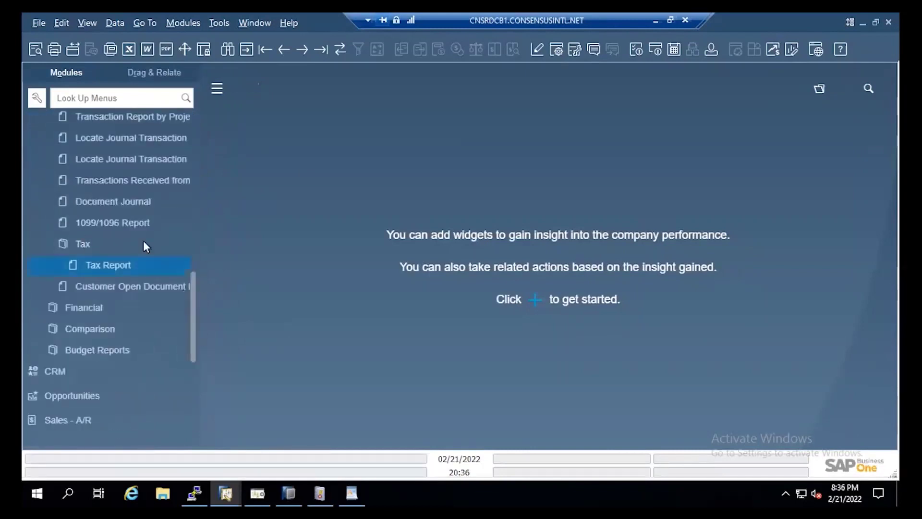
scroll(192, 249, "up", 3)
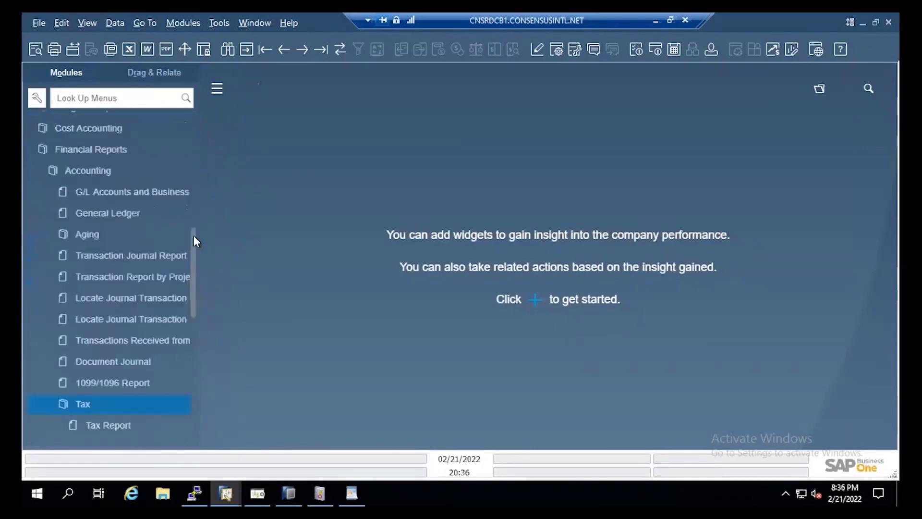
scroll(193, 236, "up", 1)
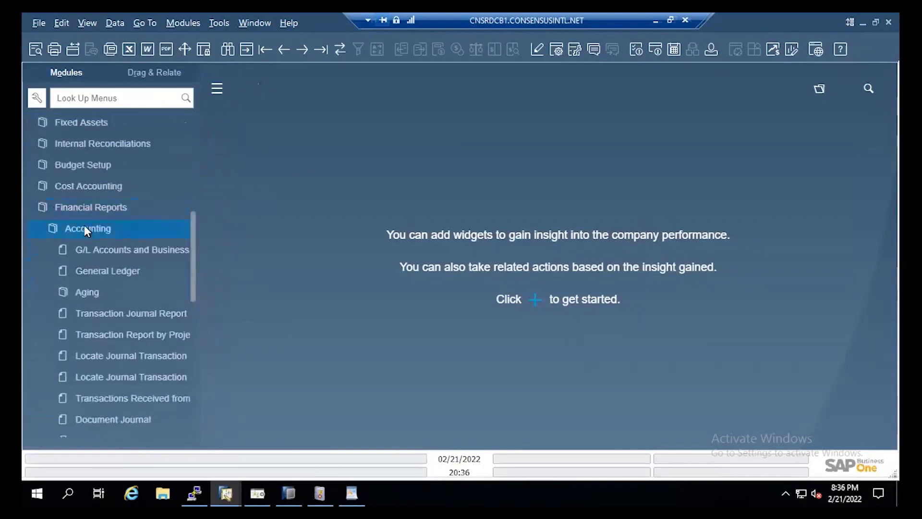
left_click(82, 215)
left_click(82, 215)
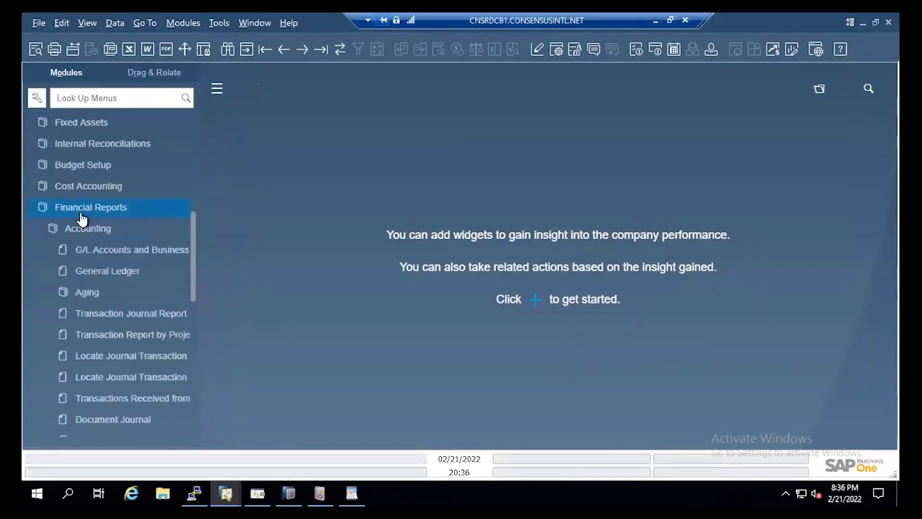
left_click(88, 226)
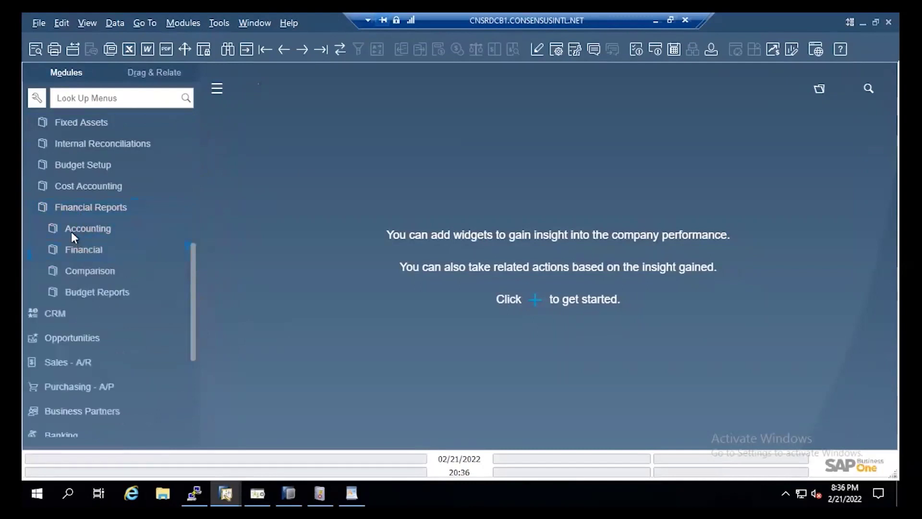
left_click(71, 232)
key("Down")
left_click_drag(193, 267, 195, 319)
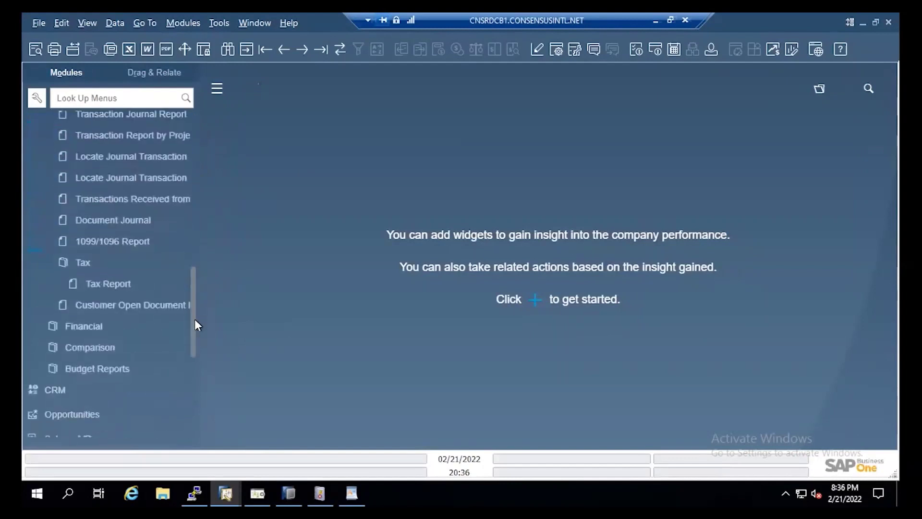
left_click(109, 287)
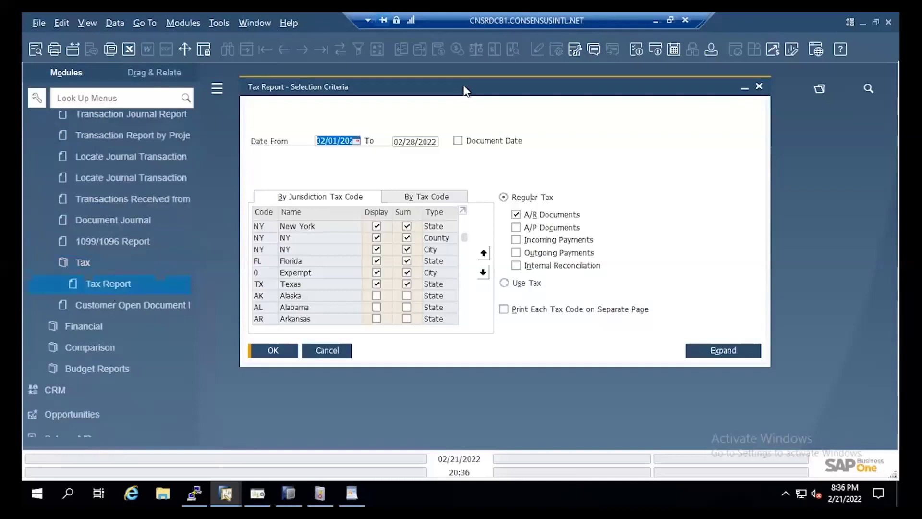
left_click_drag(464, 89, 403, 127)
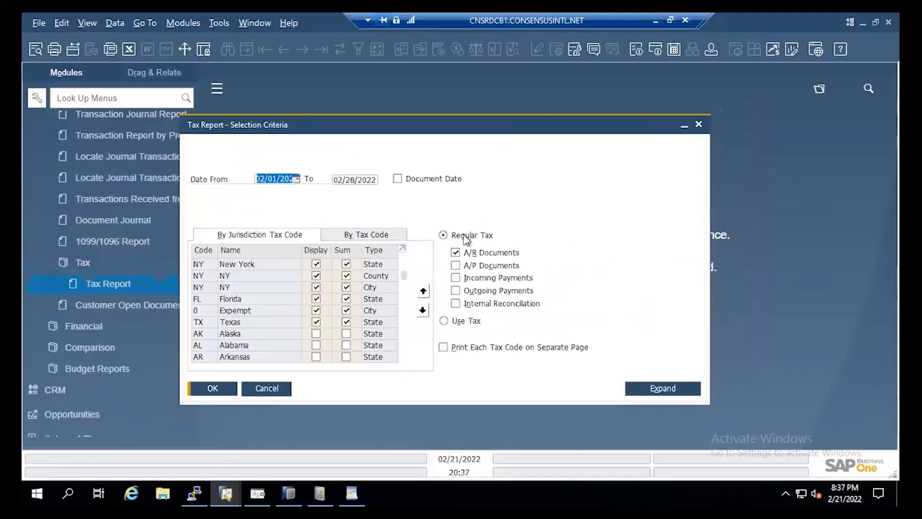
left_click(455, 267)
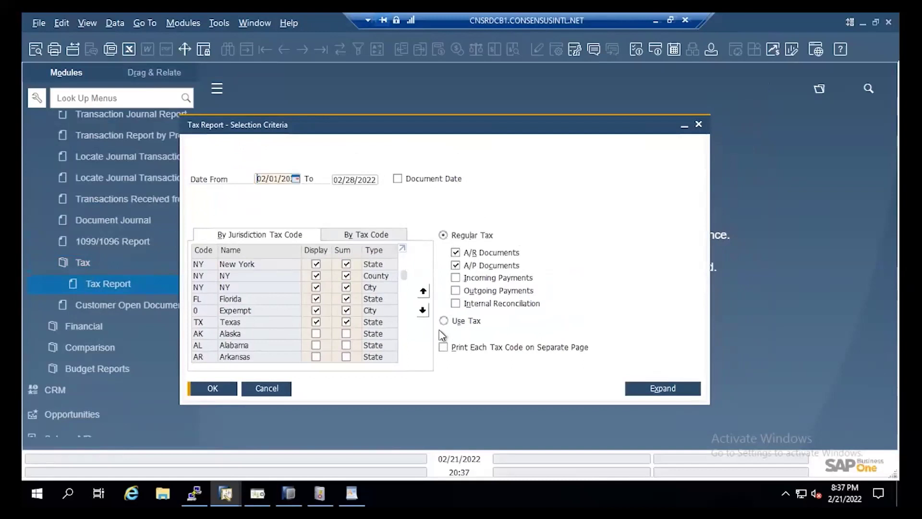
left_click(455, 266)
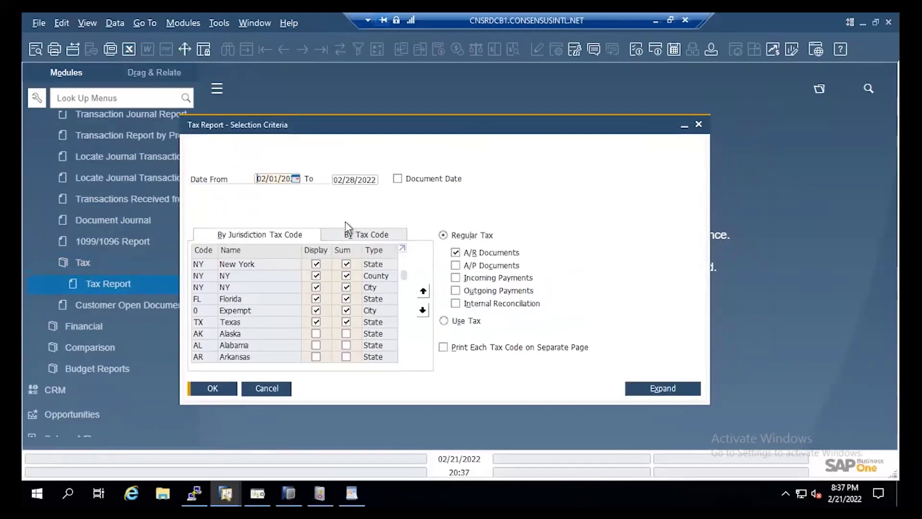
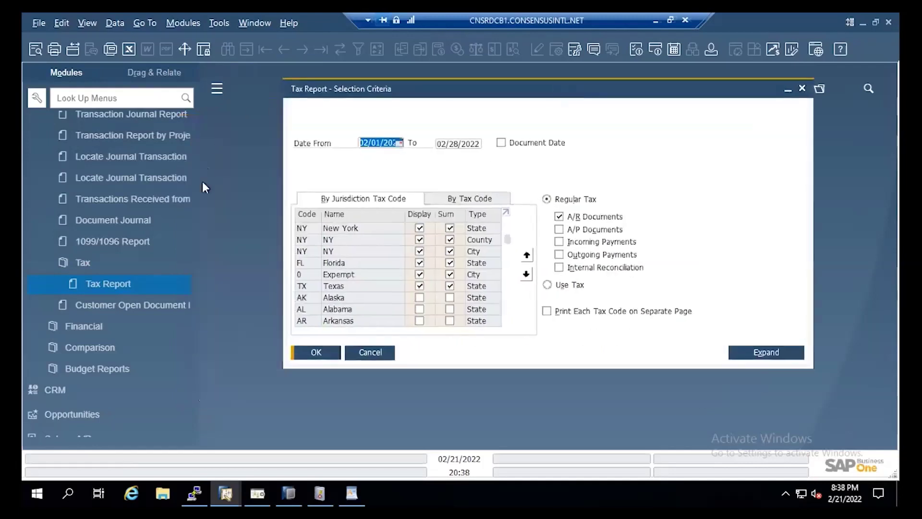
Open the Chart of Accounts from Financials and display the Deferred Tax Accrual - State account under Liabilities
left_click_drag(196, 252, 195, 115)
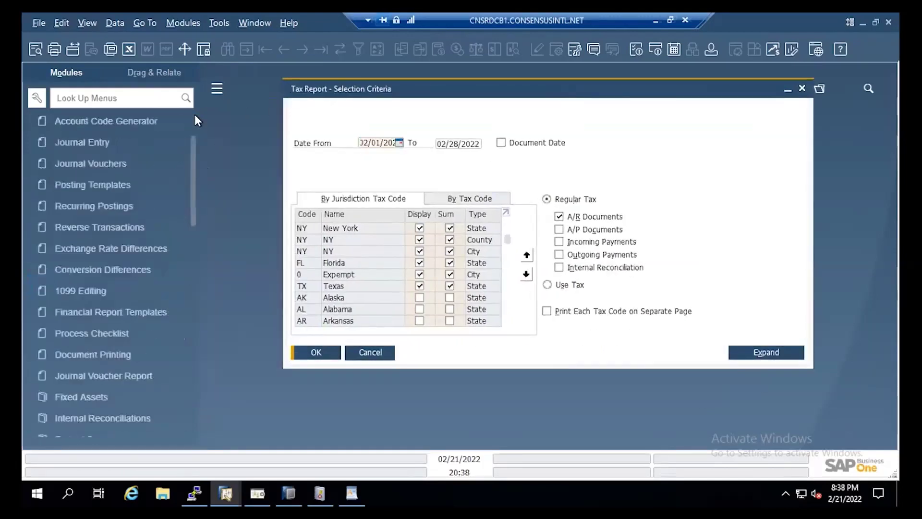
left_click(121, 169)
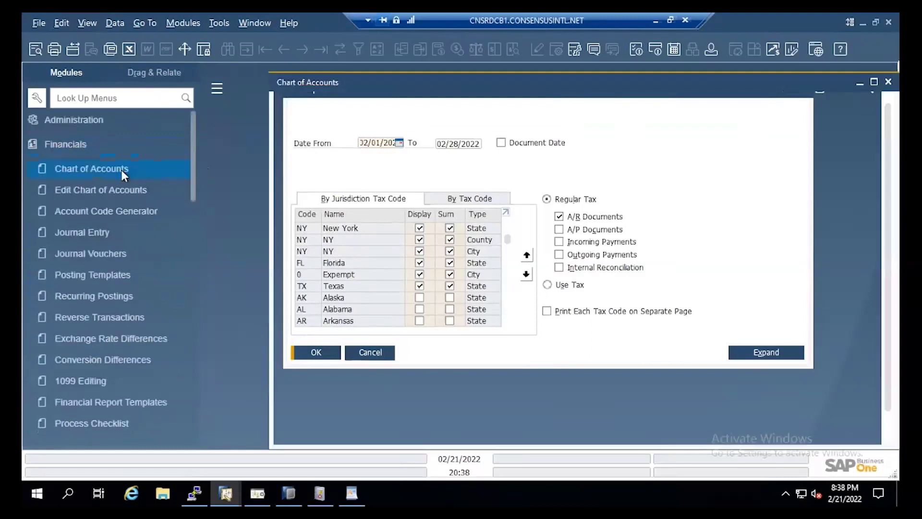
left_click_drag(494, 88, 302, 92)
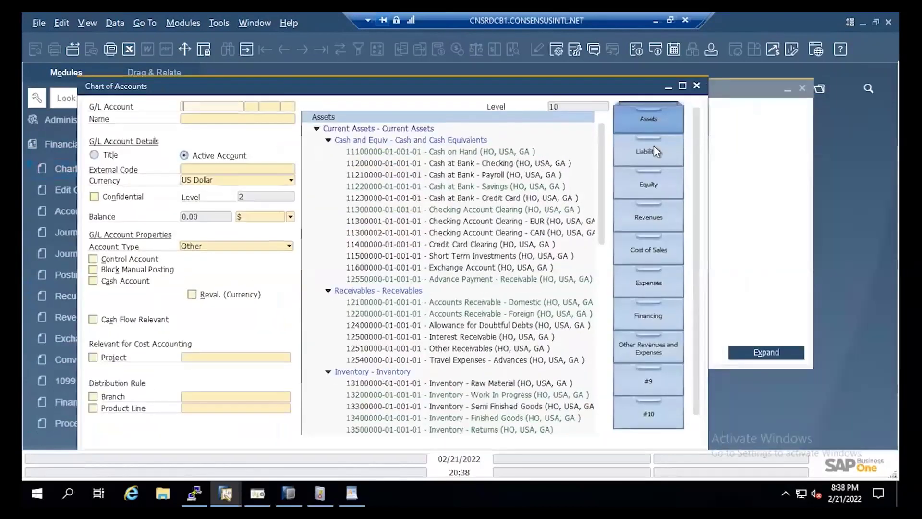
left_click(655, 152)
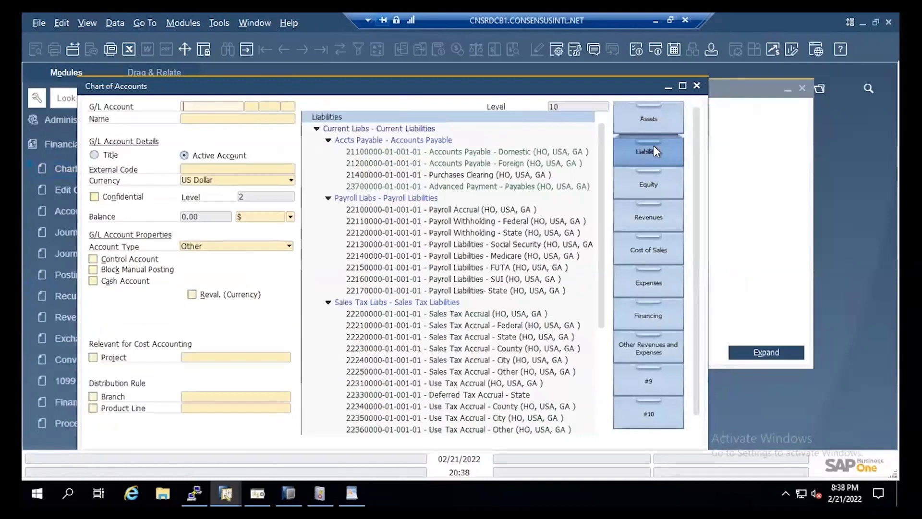
left_click(498, 395)
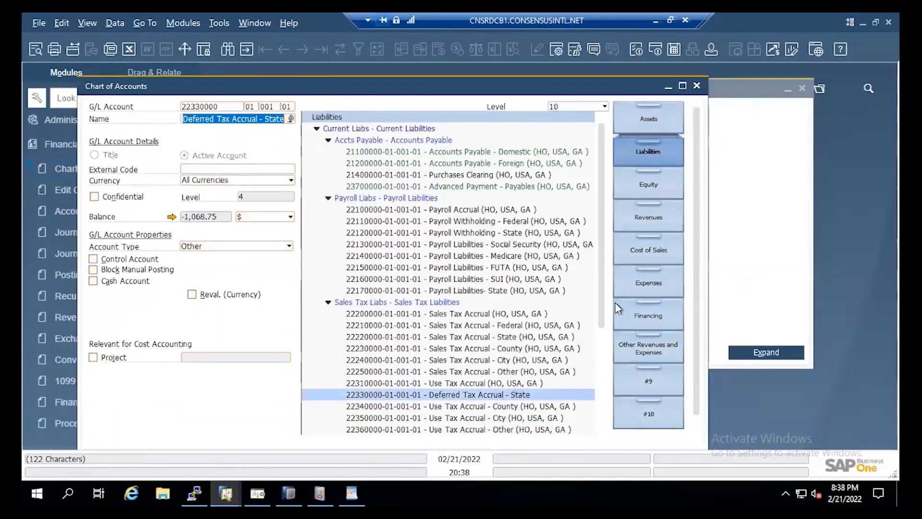
Find the G/L account starting with 231 and review the tax accrual and other current liability accounts around it
left_click(228, 50)
type("231")
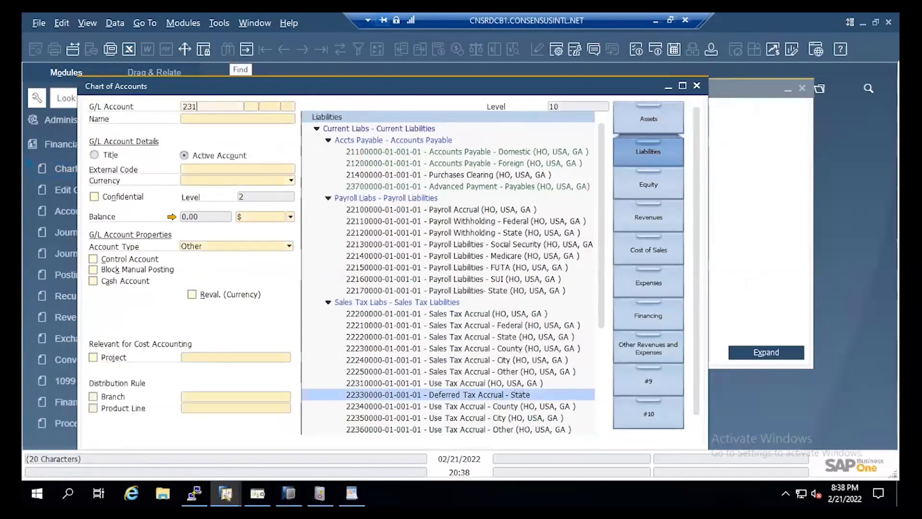
key("Return")
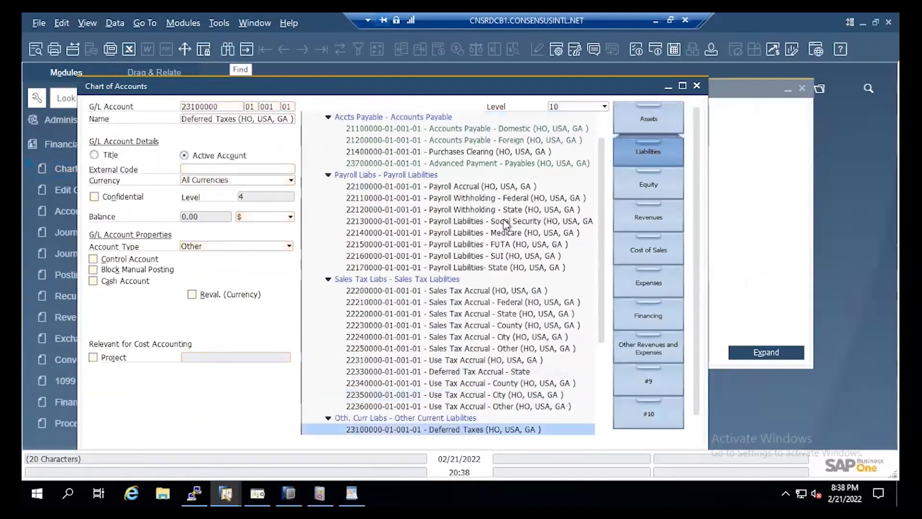
scroll(602, 356, "down", 2)
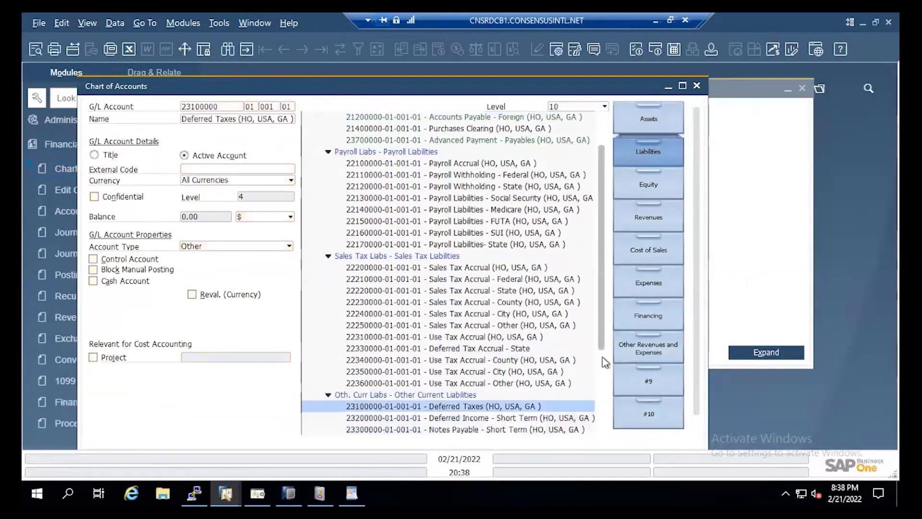
key("Tab")
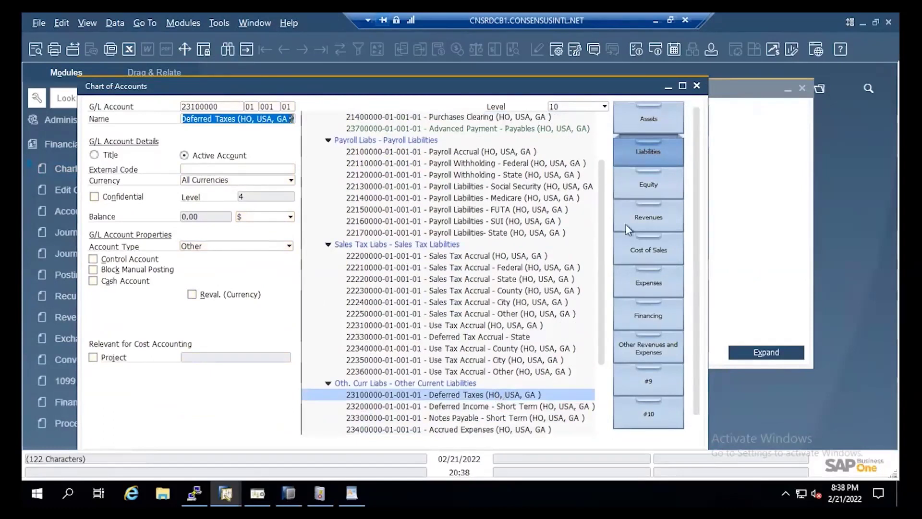
Close the chart of accounts, collapse the Financials module and open Business Partner Master Data
left_click(697, 87)
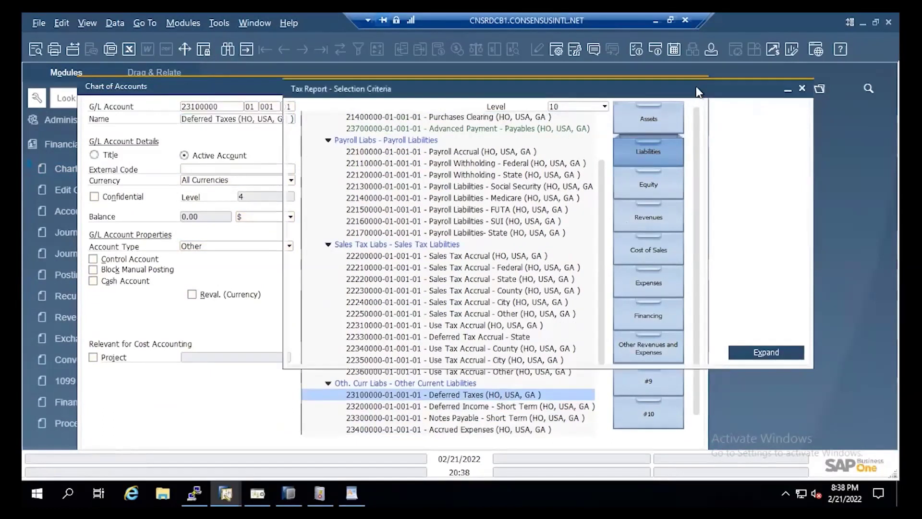
left_click(90, 149)
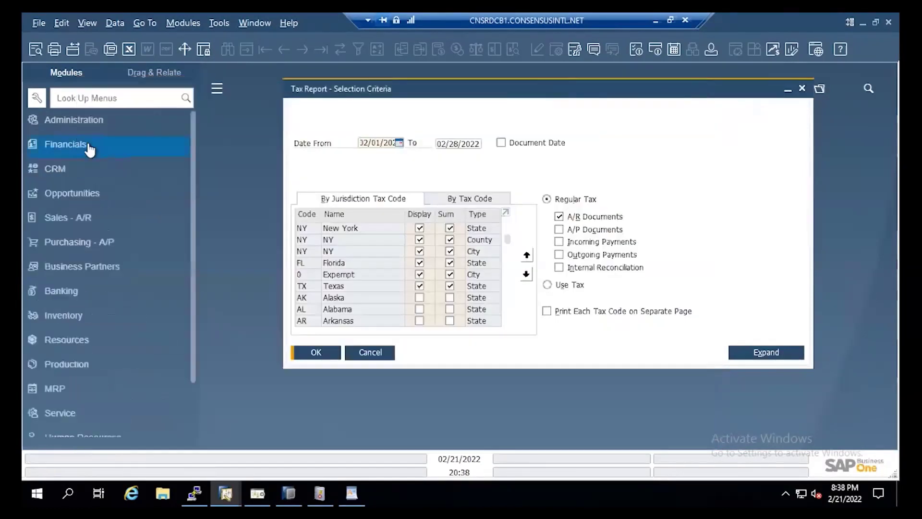
left_click(94, 270)
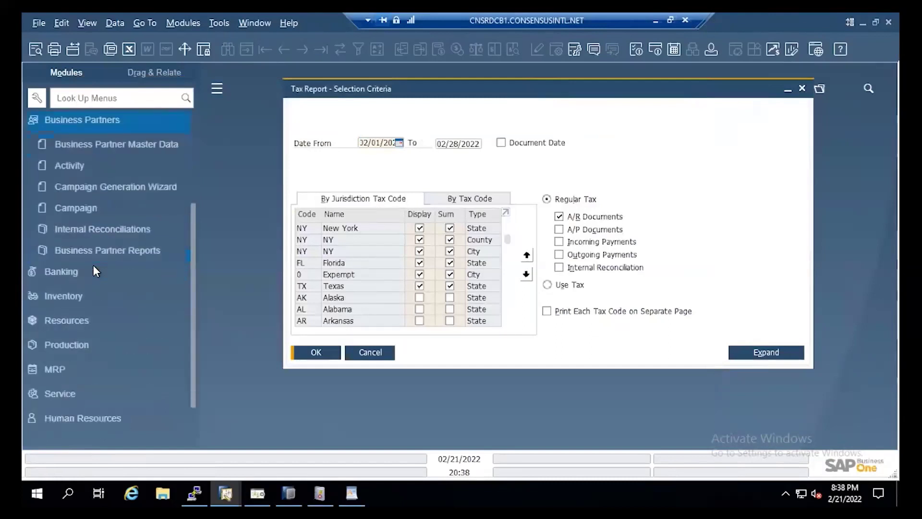
left_click(115, 149)
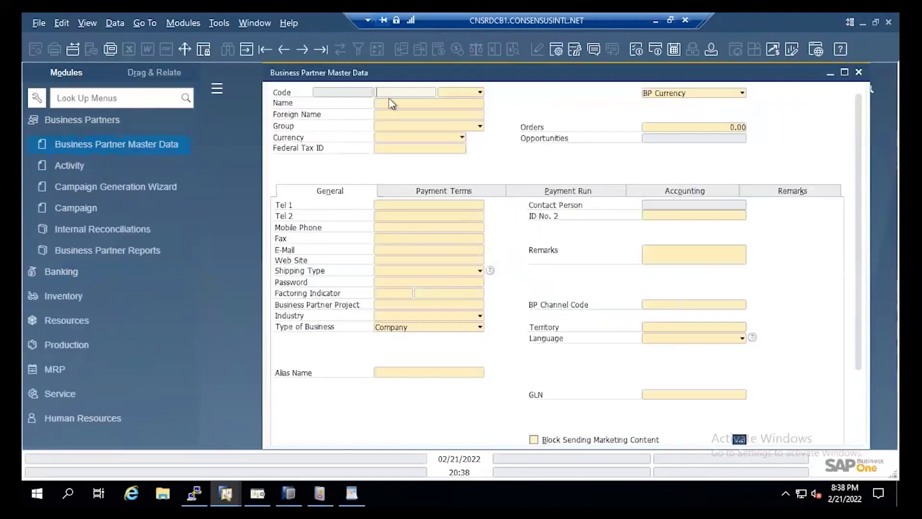
Search the business partners of type Customer and load the record of Parameter Technology
left_click(473, 92)
left_click(455, 104)
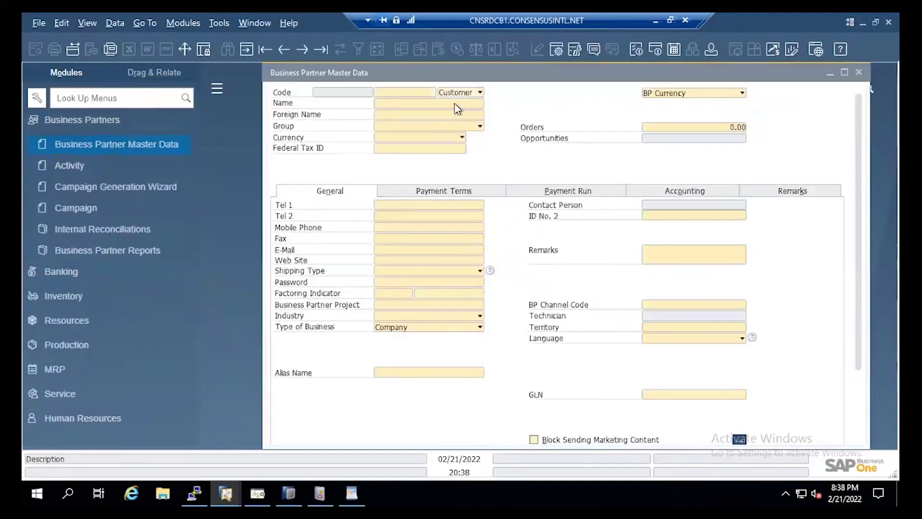
key("Return")
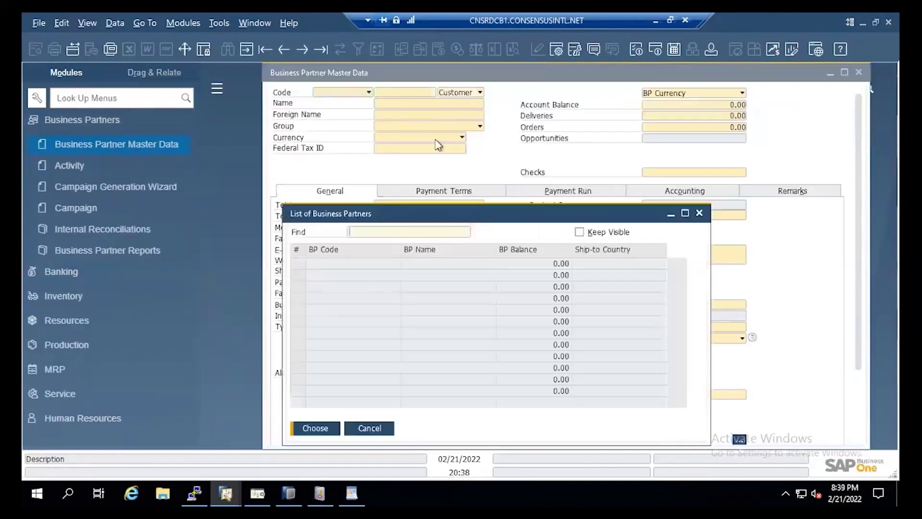
left_click(437, 276)
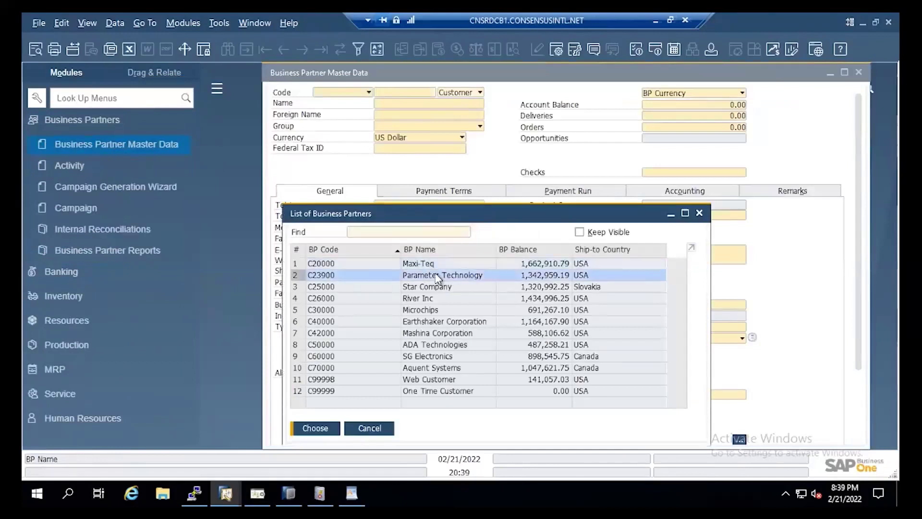
double_click(437, 277)
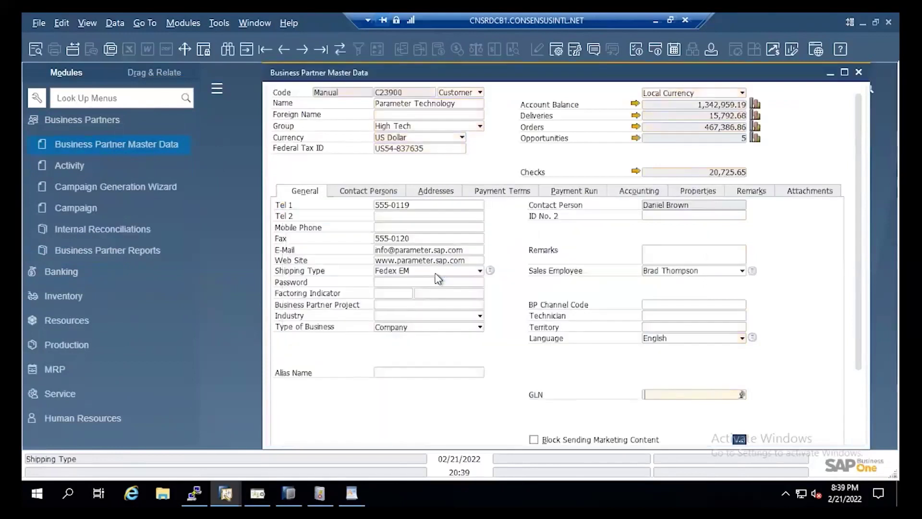
Check the Deferred Tax option in the customer's accounting tax settings and close the record without saving changes
left_click(656, 192)
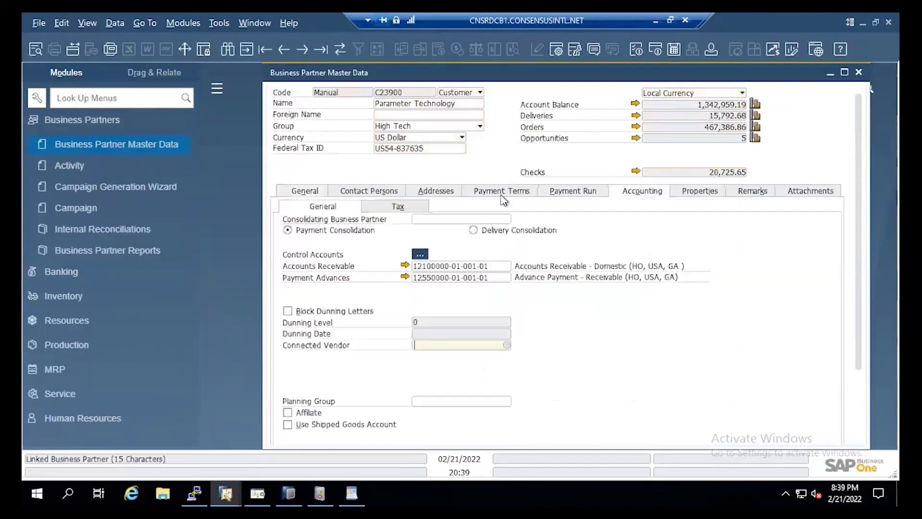
left_click(418, 206)
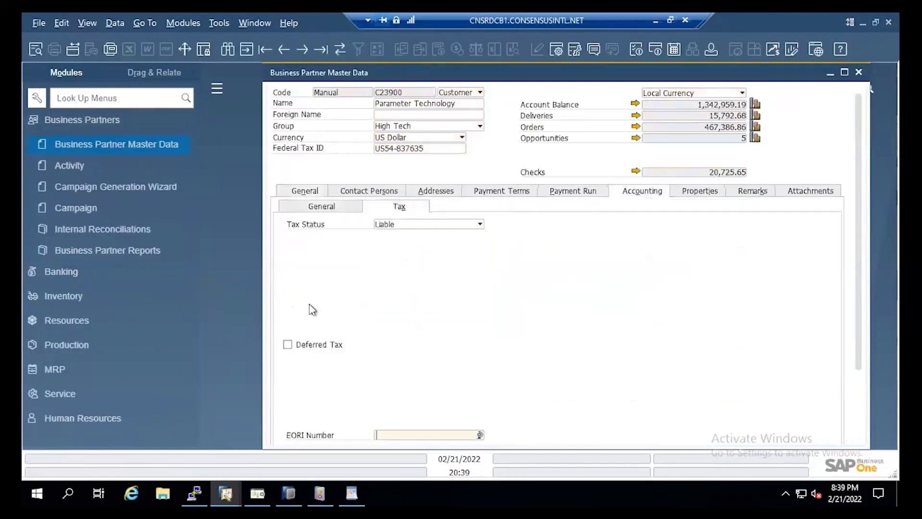
left_click(287, 345)
left_click_drag(732, 78, 701, 86)
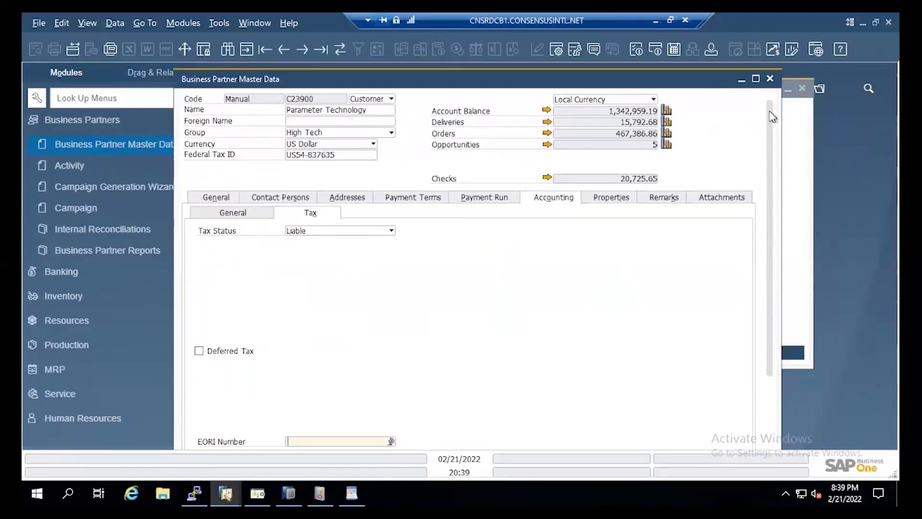
left_click(770, 79)
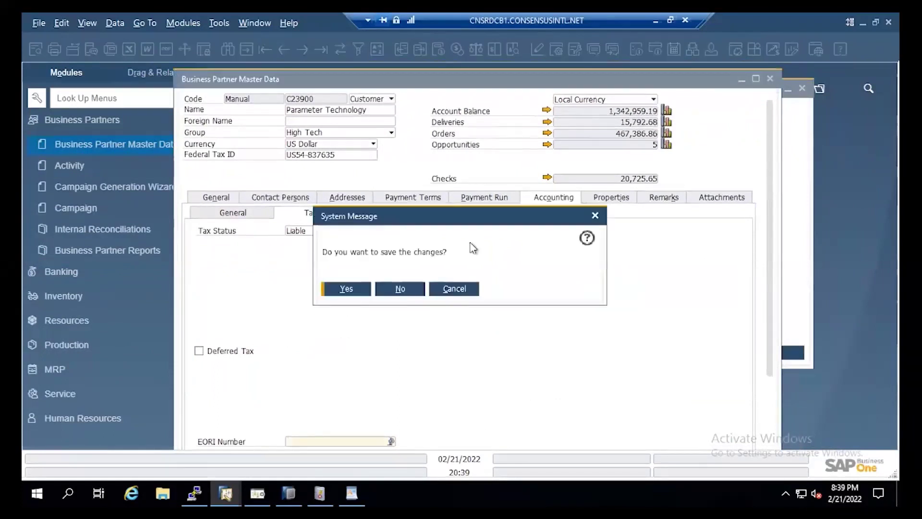
left_click(401, 287)
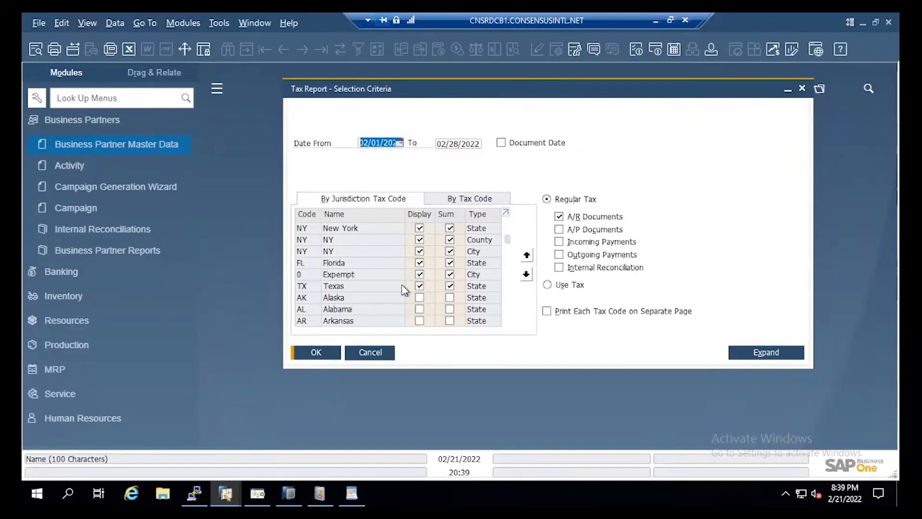
Collapse the Business Partners module and reposition the tax report's selection criteria window
left_click(129, 126)
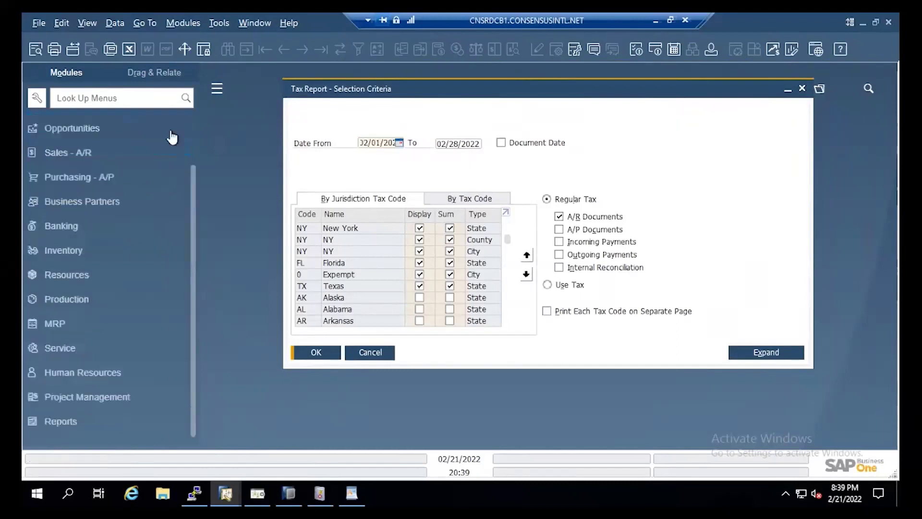
left_click_drag(191, 186, 195, 111)
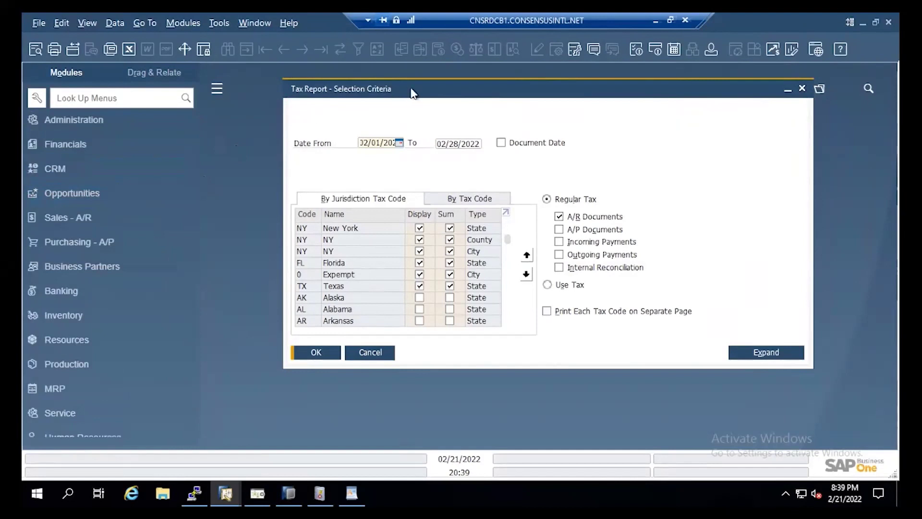
left_click_drag(361, 101, 306, 103)
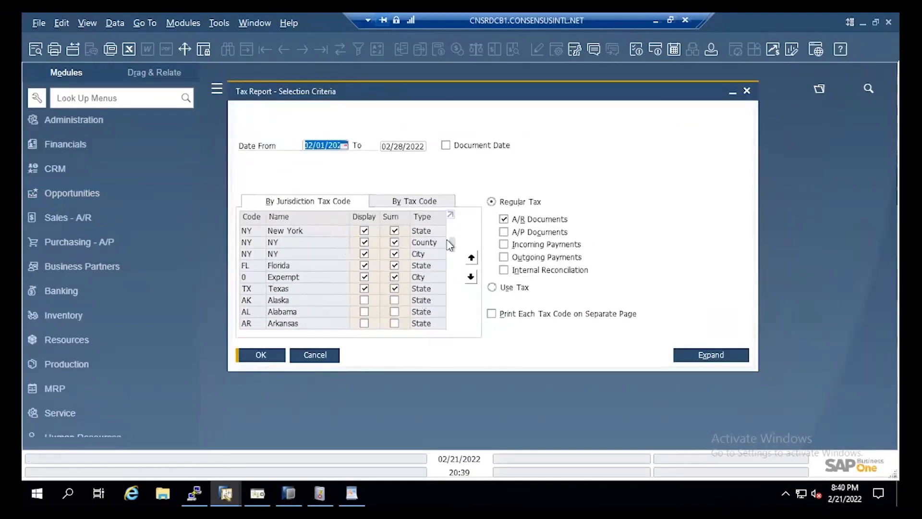
Find the Ohio state row in the jurisdiction tax codes and move it several places higher in the order
scroll(454, 254, "down", 1)
scroll(454, 259, "down", 15)
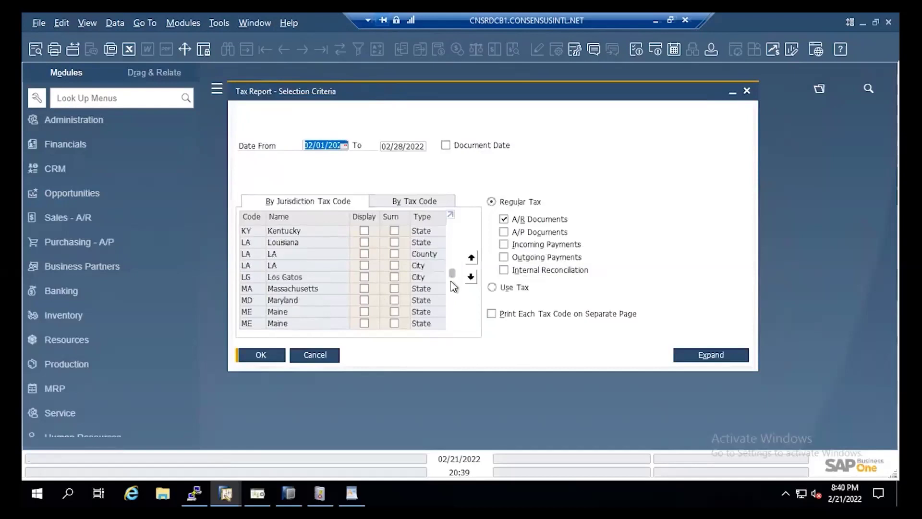
left_click_drag(452, 313, 452, 298)
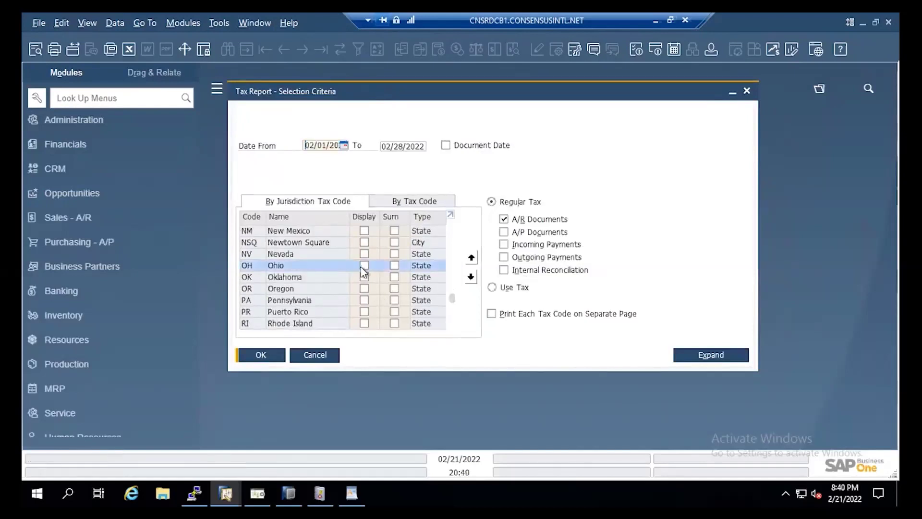
left_click(471, 258)
left_click(472, 258)
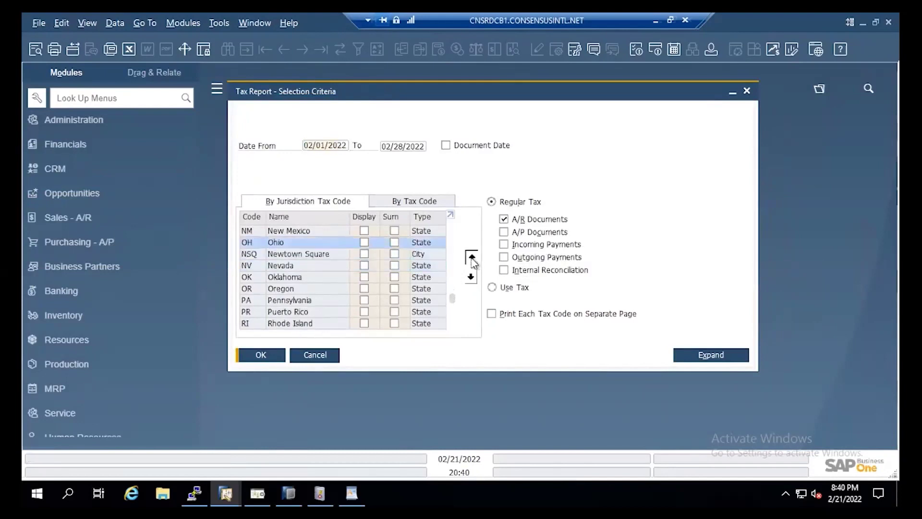
left_click(471, 258)
left_click(472, 258)
left_click(471, 258)
left_click(472, 259)
Enlarge the jurisdiction tax code table to review the selected codes, and restore it to its normal size
left_click_drag(451, 294, 451, 227)
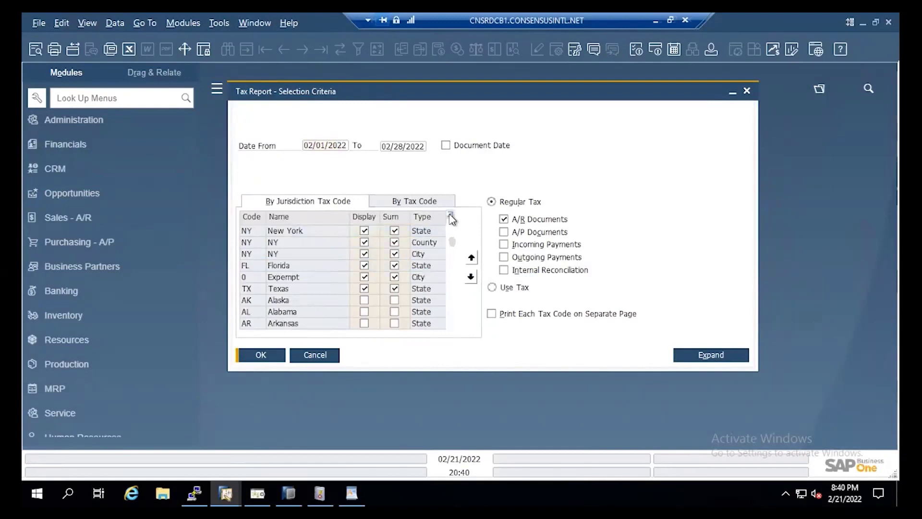
left_click(450, 216)
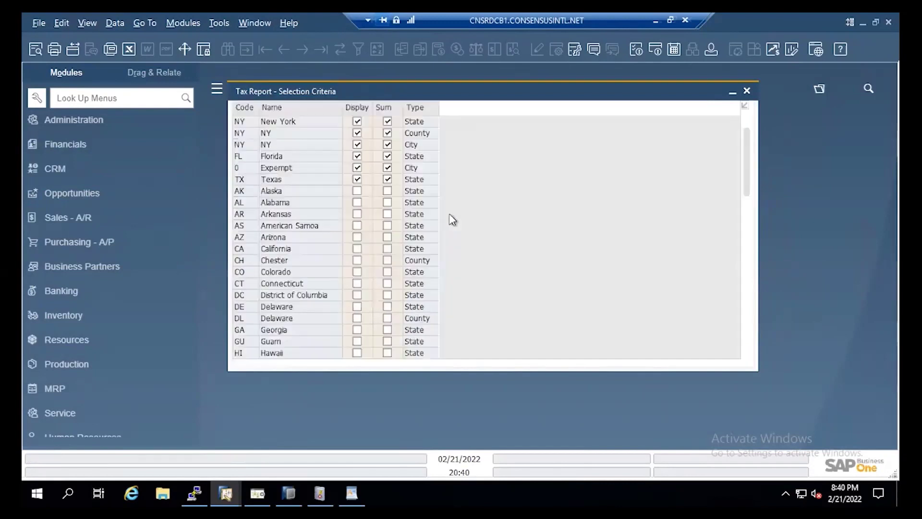
left_click(744, 106)
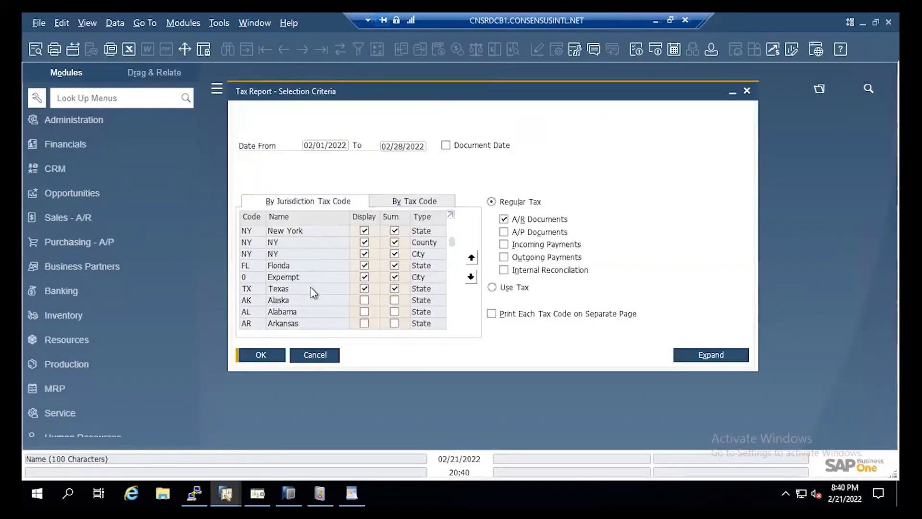
Run the tax report by tax code, examine its rows expanded and collapsed, and return to the selection criteria
left_click(427, 206)
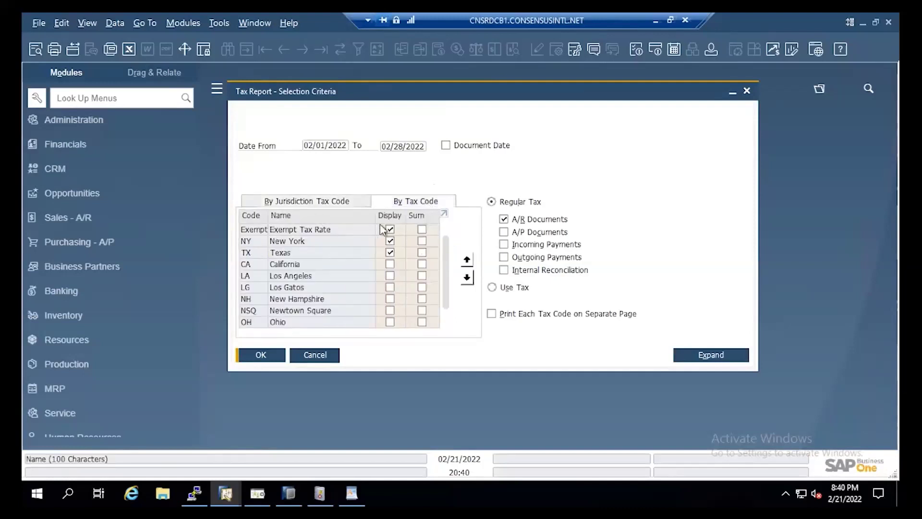
left_click(274, 359)
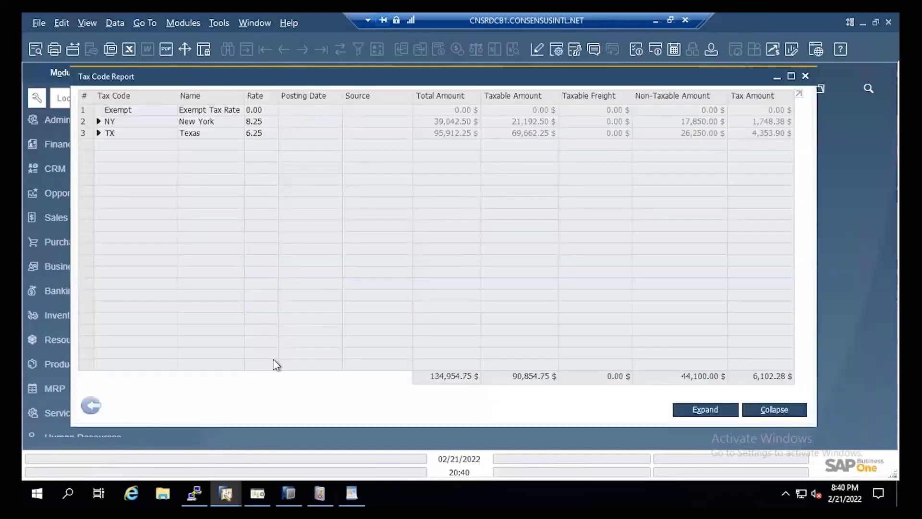
left_click(697, 412)
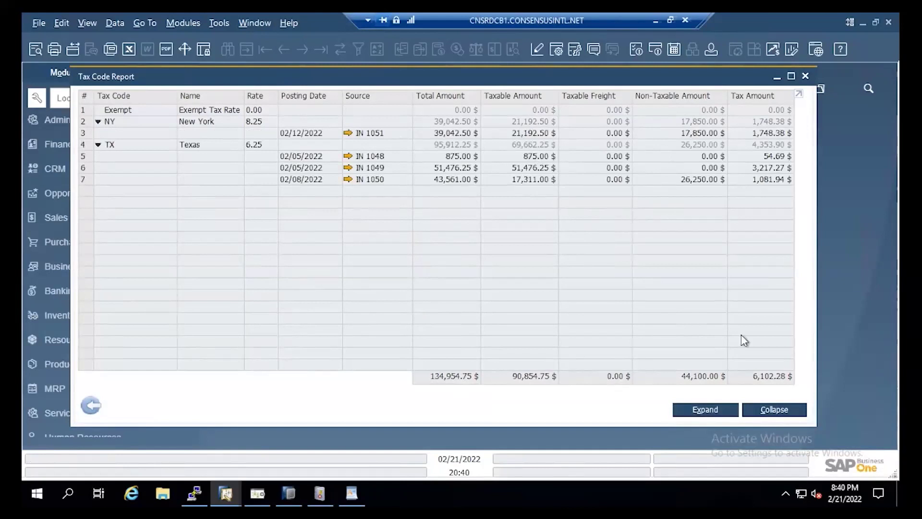
left_click(788, 418)
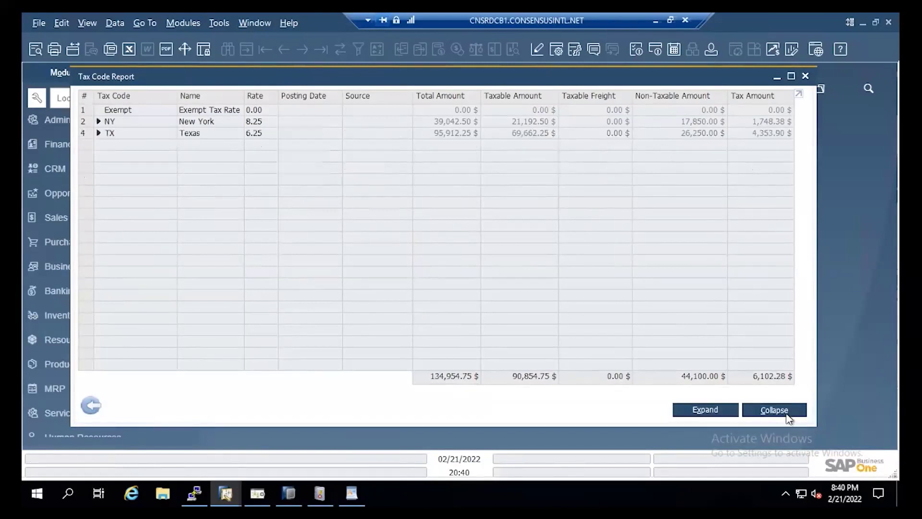
left_click(94, 408)
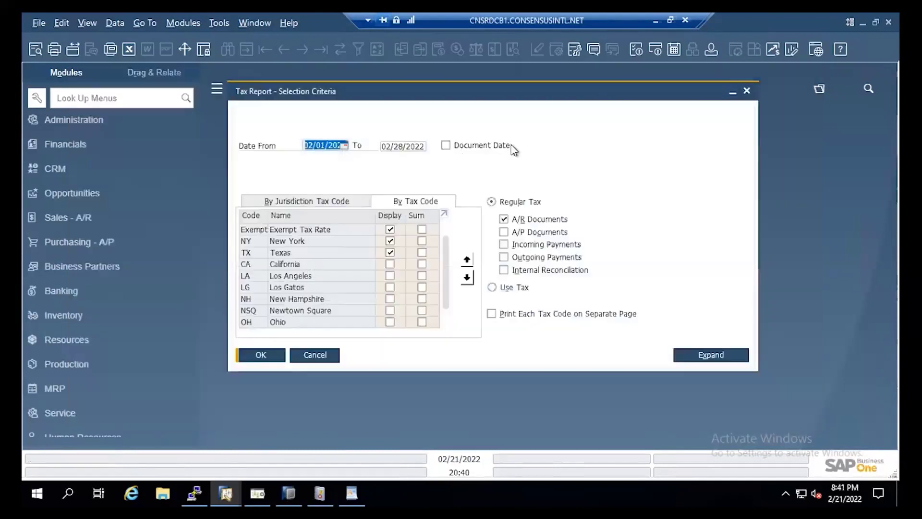
Run the tax report by jurisdiction tax code, expand all rows to view the source invoices and collapse them again
left_click(299, 201)
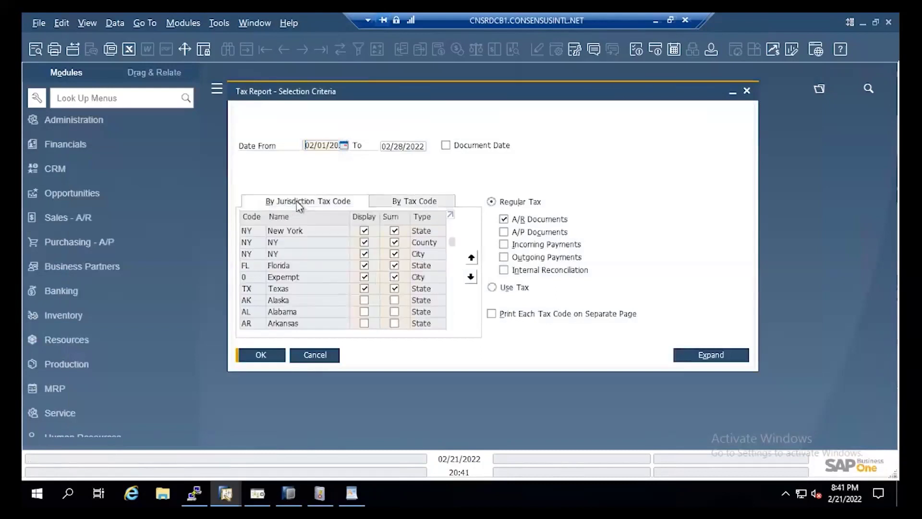
left_click(272, 357)
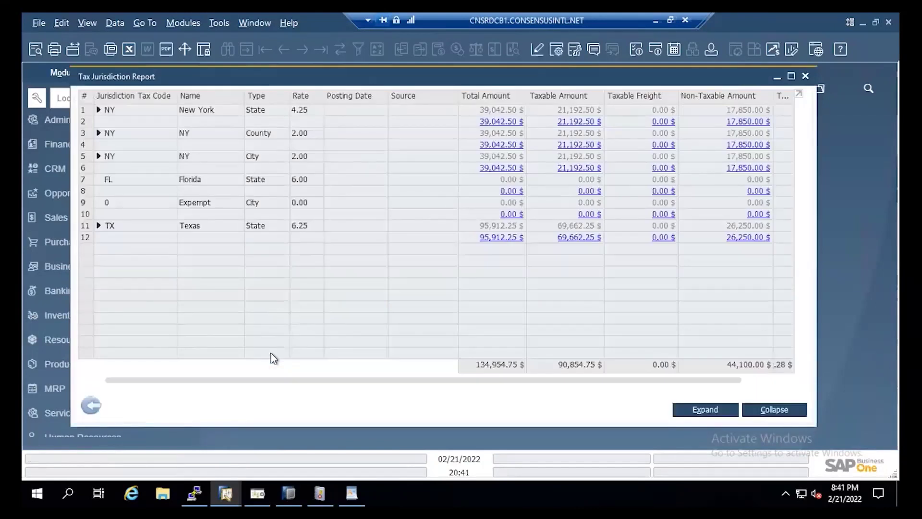
left_click(690, 412)
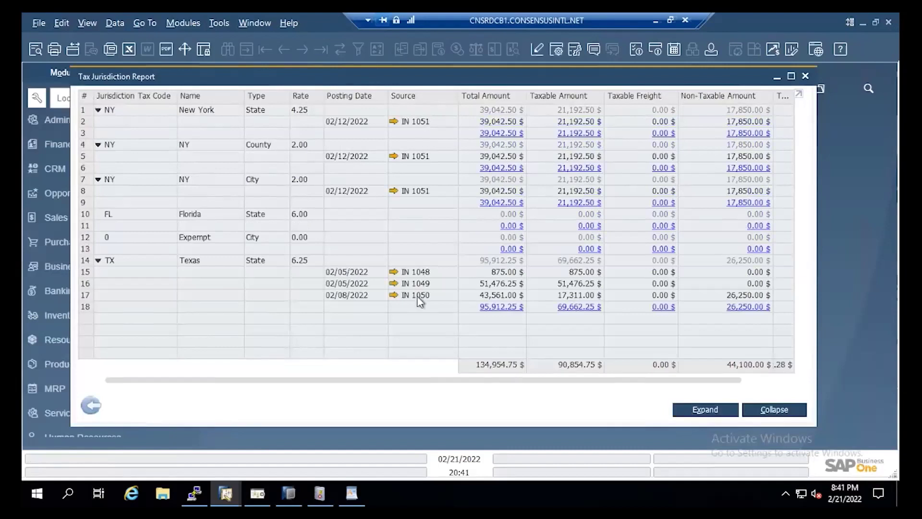
left_click(777, 417)
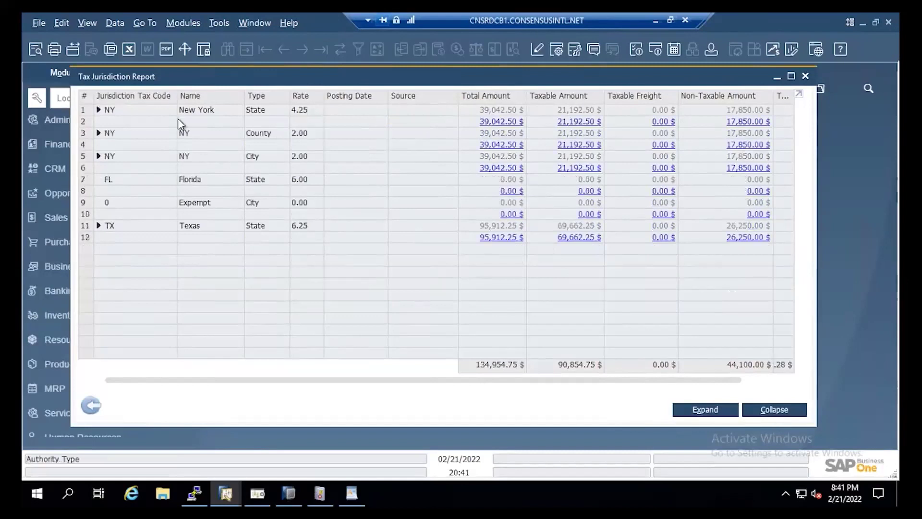
Examine the New York state, county and city rows with their rates and amounts in the jurisdiction report
left_click(267, 110)
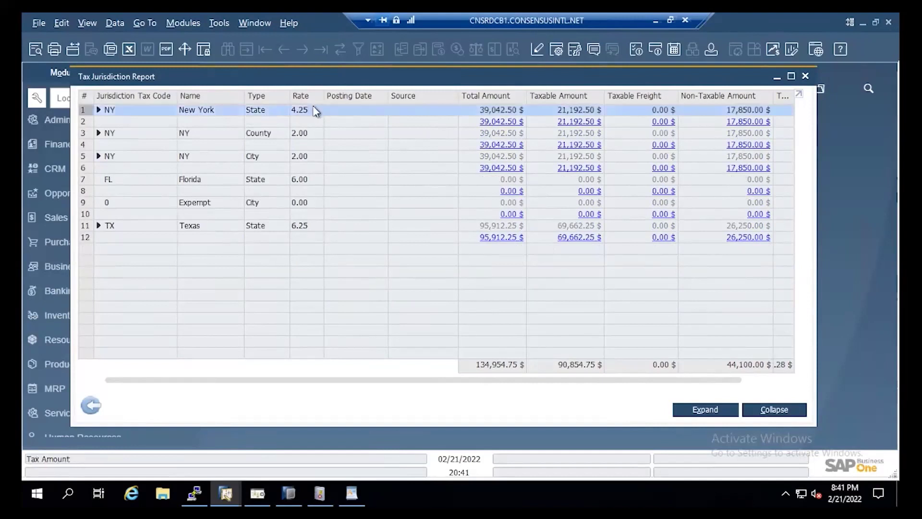
left_click(262, 139)
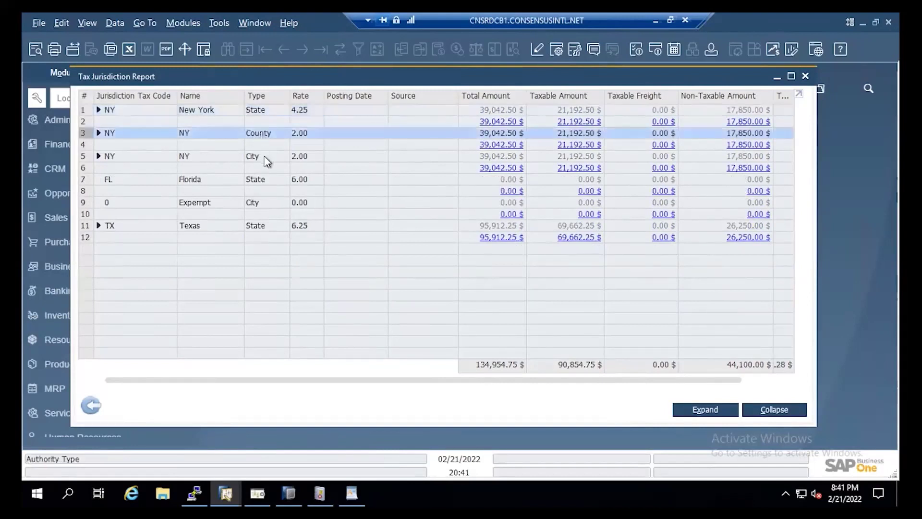
left_click(267, 161)
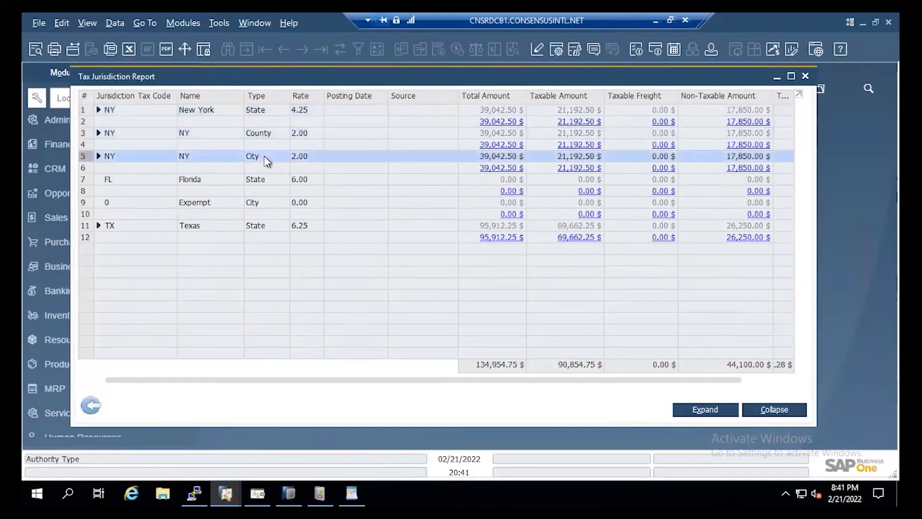
left_click(497, 111)
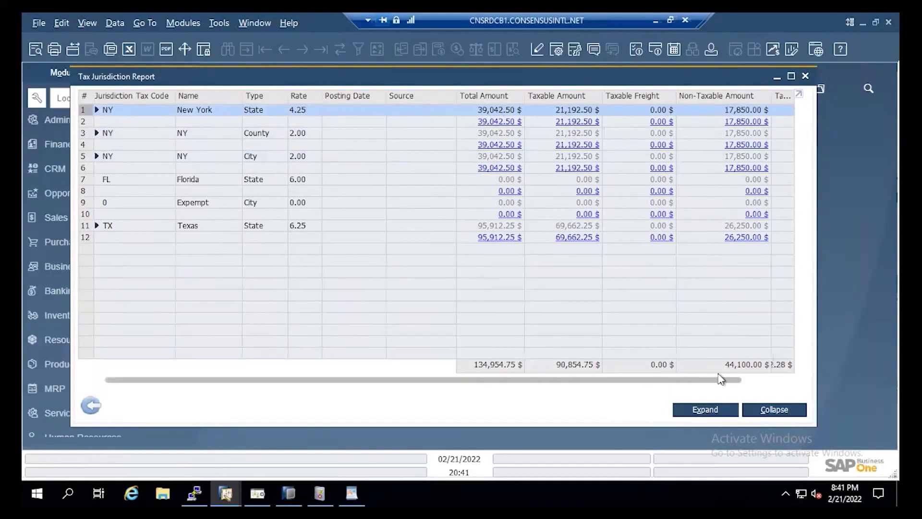
Examine the tax amounts of the New York state, county and city rows and of the Texas row in the jurisdiction report
left_click_drag(724, 379, 766, 380)
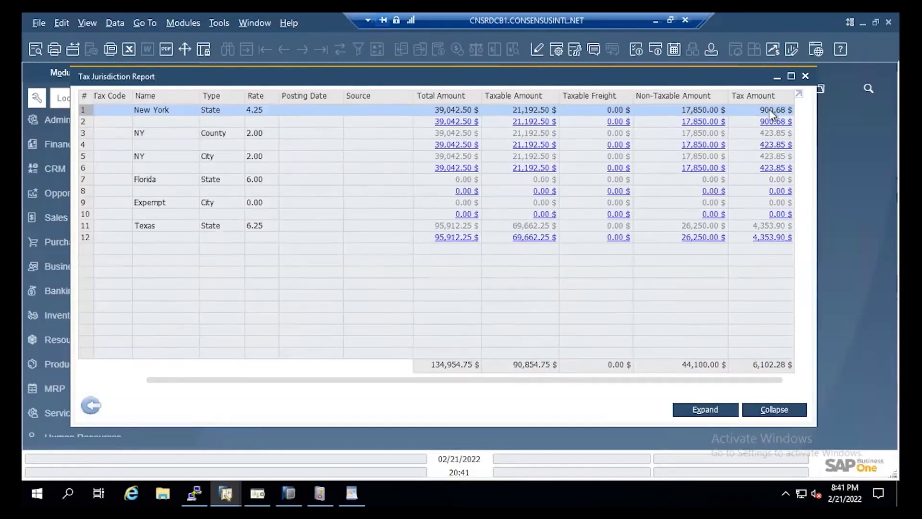
left_click(767, 168)
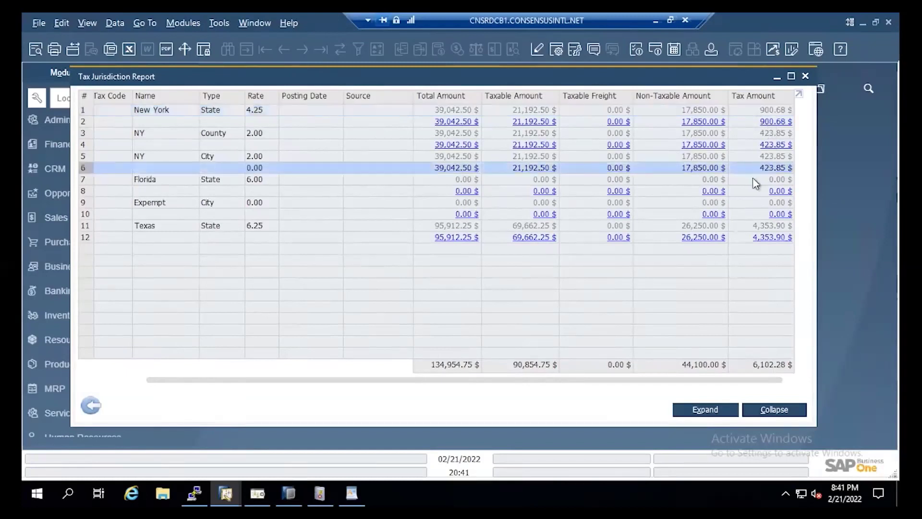
left_click(457, 226)
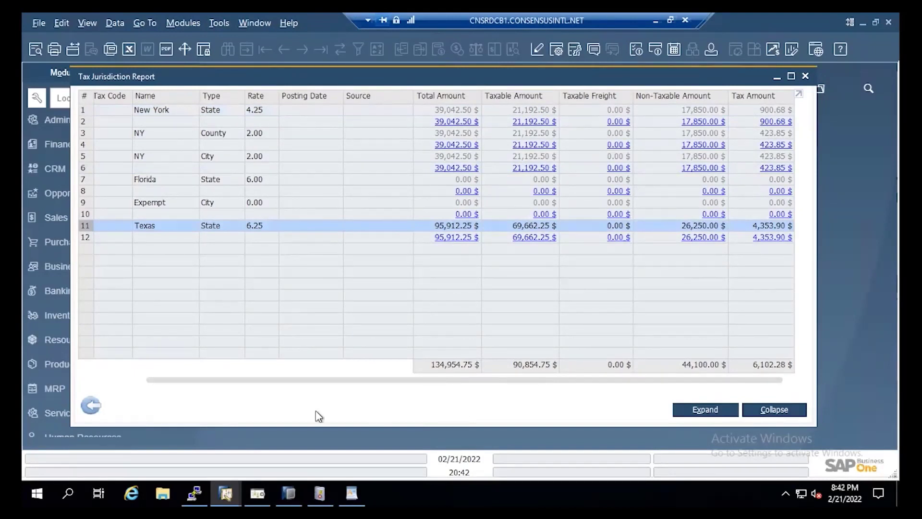
Return to the tax report selection criteria and make its window narrower and taller
left_click(96, 409)
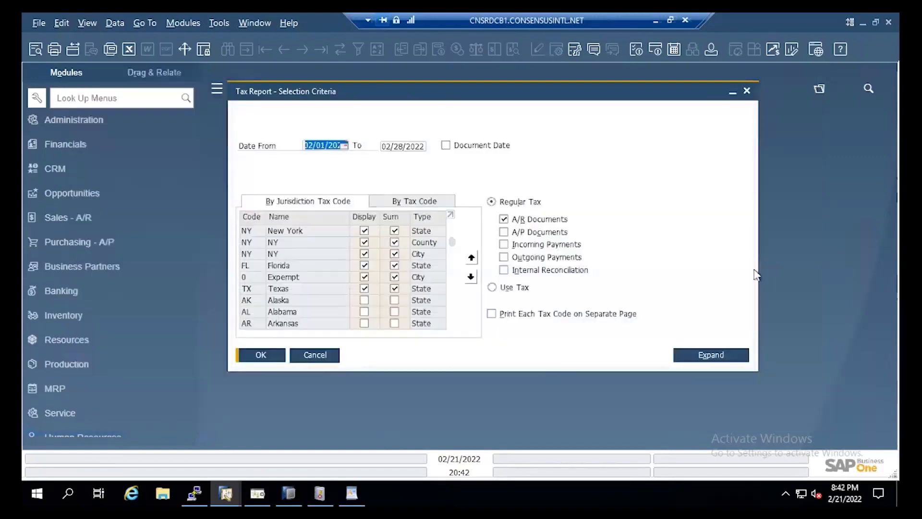
left_click_drag(757, 267, 681, 289)
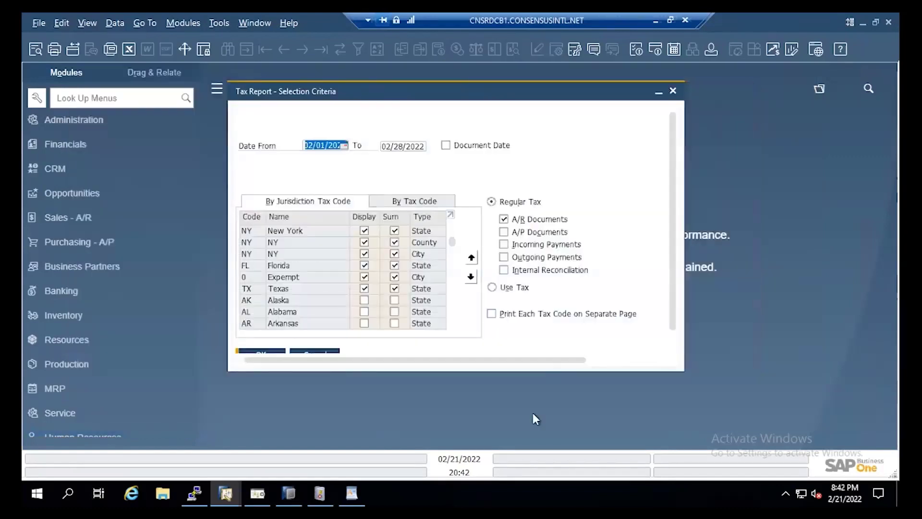
left_click_drag(514, 370, 508, 407)
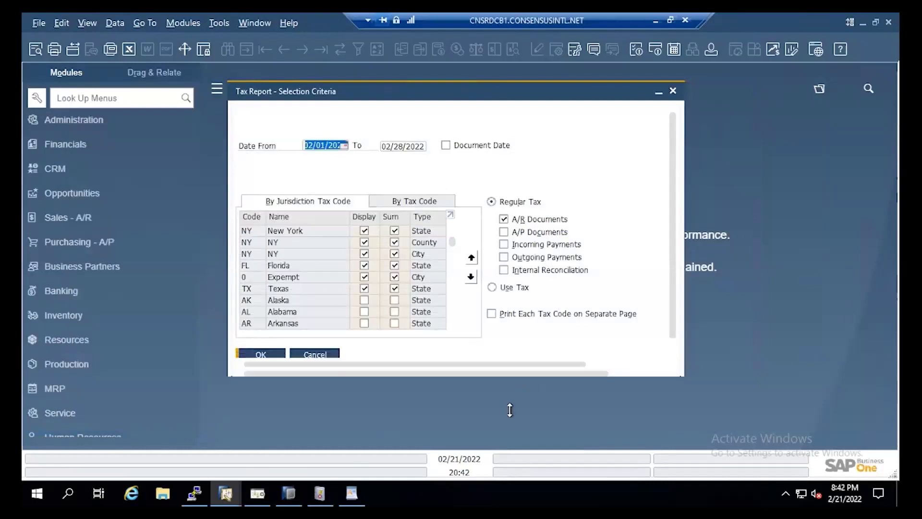
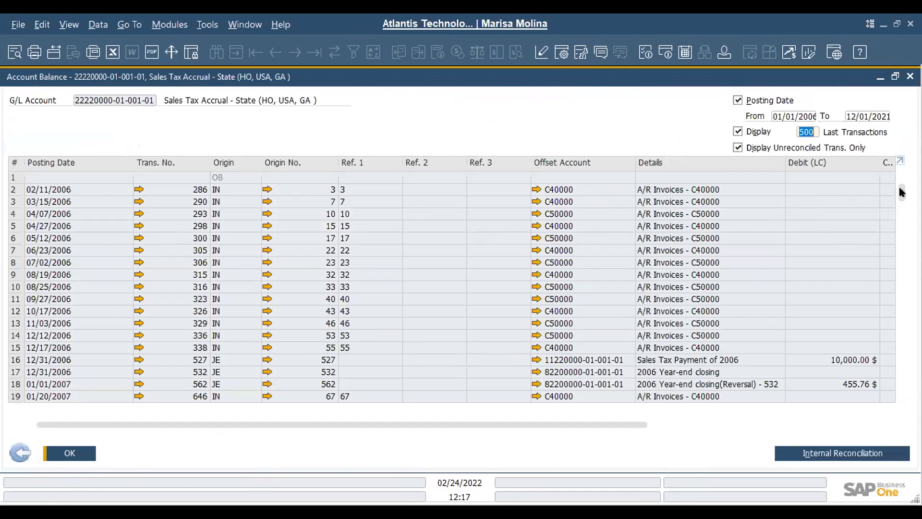
Open internal reconciliation for the Sales Tax Accrual - State account and select the 2006 sales tax payment plus transactions 286 through 336
left_click_drag(899, 186, 869, 420)
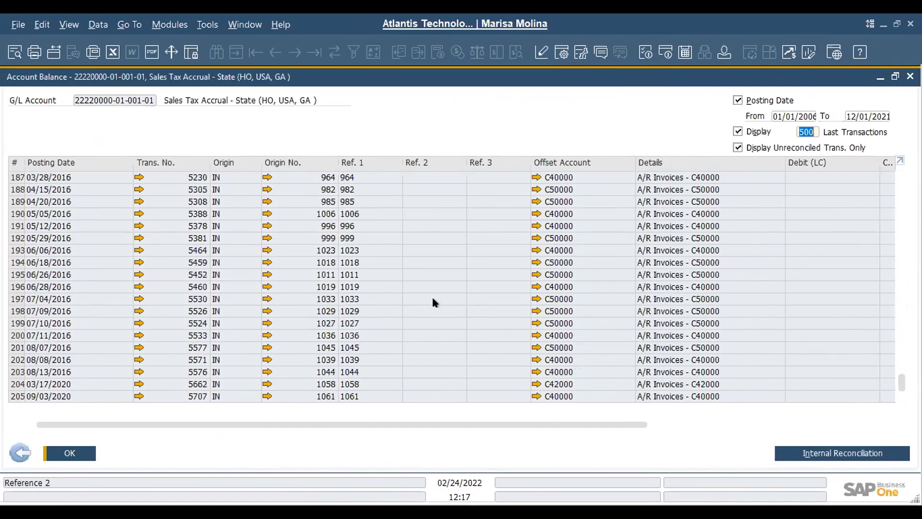
left_click(793, 454)
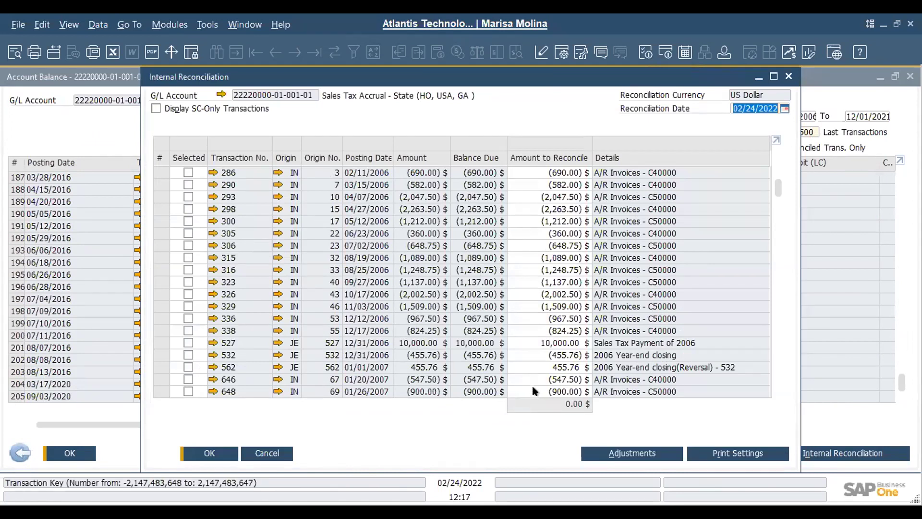
left_click(548, 338)
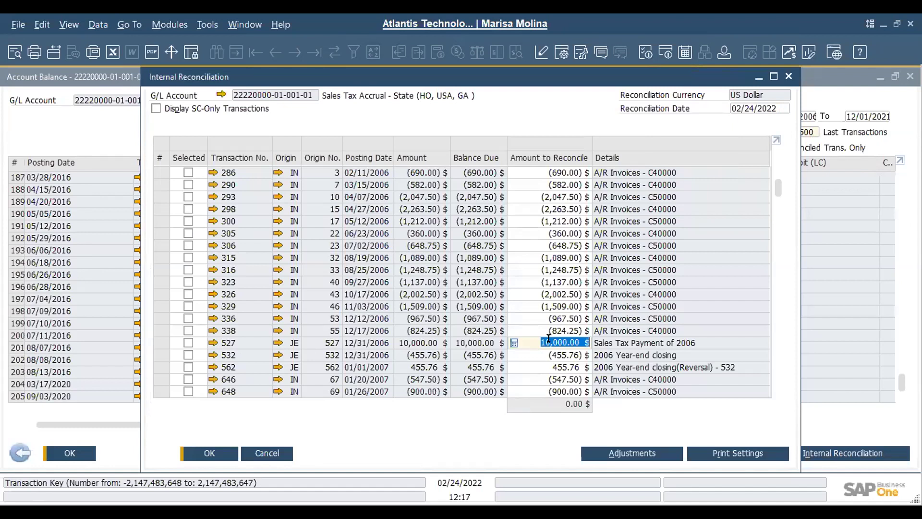
left_click(188, 341)
left_click(188, 172)
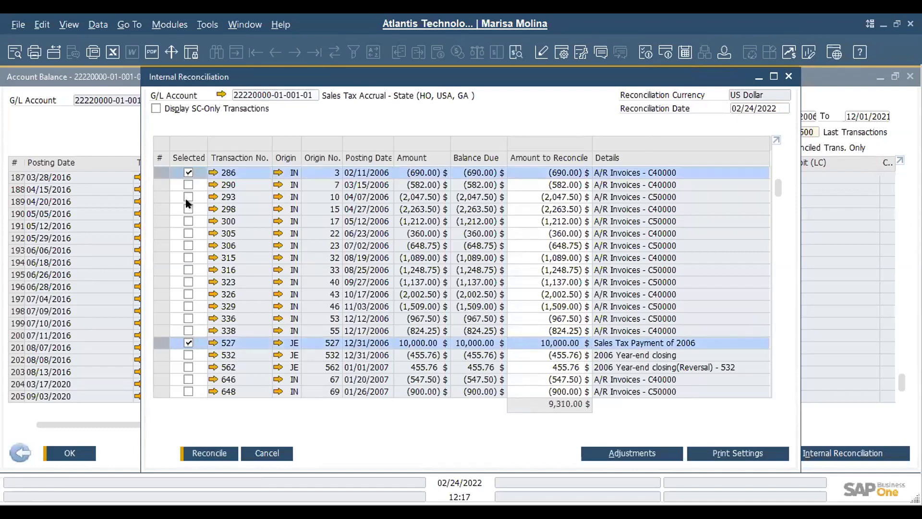
left_click(188, 318, "shift")
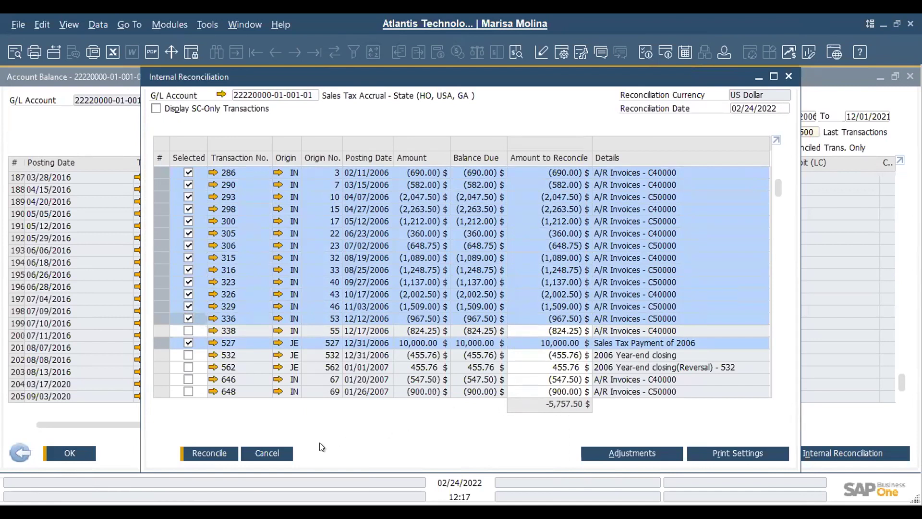
Check the reconciliation date, then cancel the reconciliation and close the account balance and chart of accounts
left_click(761, 108)
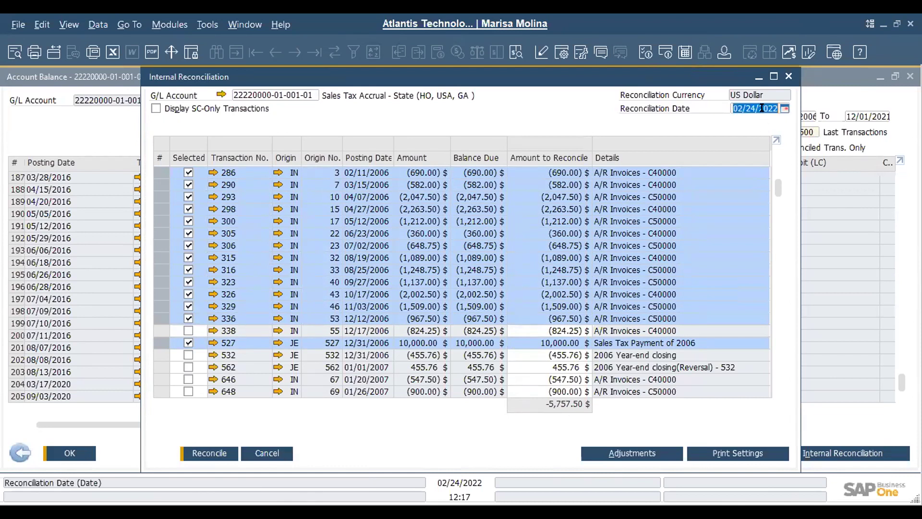
left_click(285, 453)
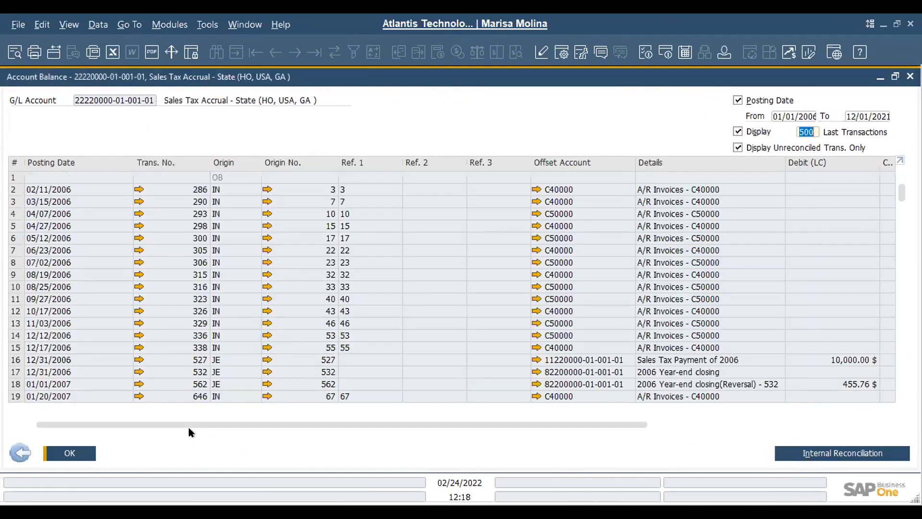
key("Escape")
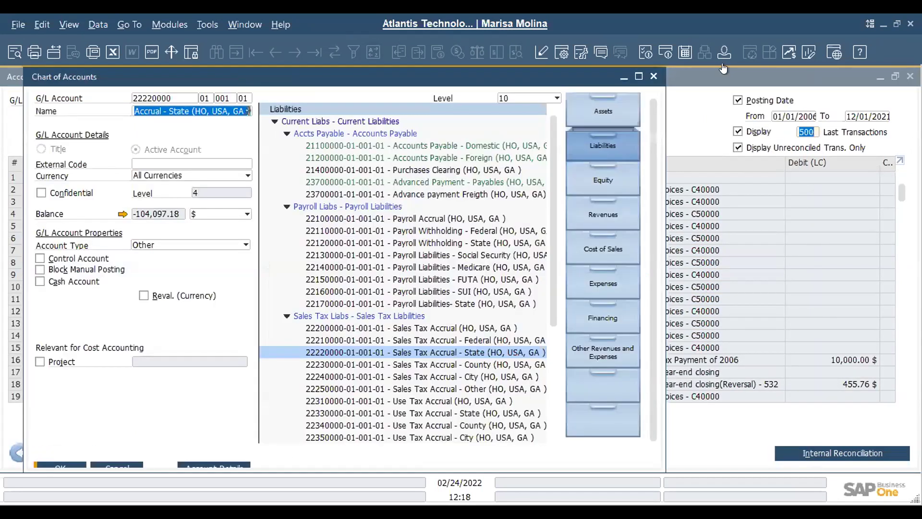
left_click(653, 77)
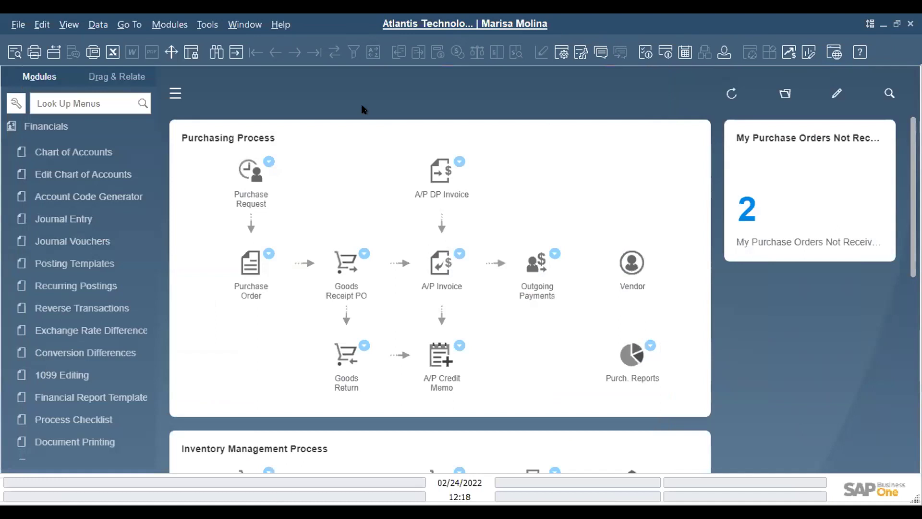
left_click(65, 123)
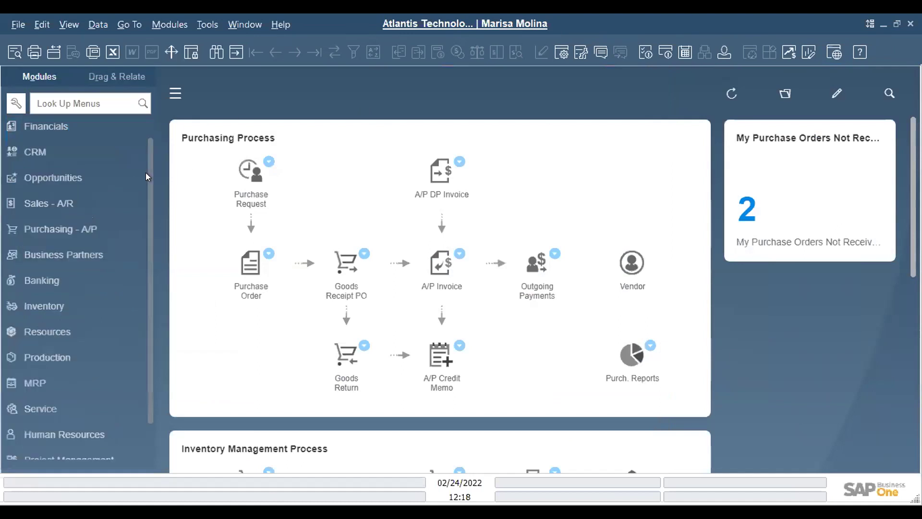
left_click_drag(149, 172, 147, 115)
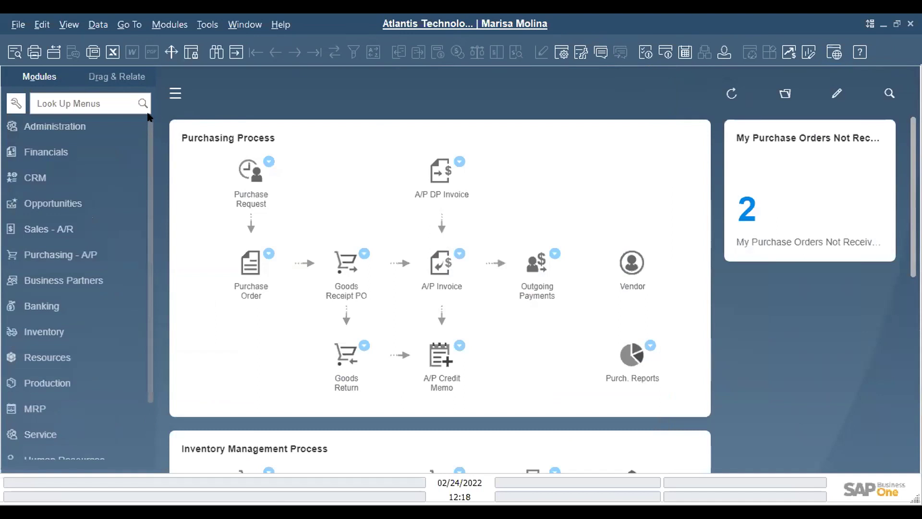
left_click(60, 128)
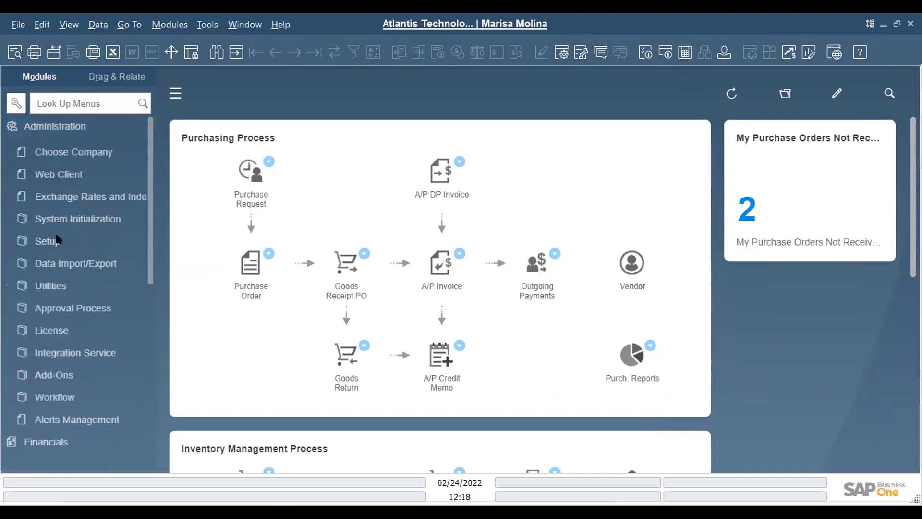
left_click(58, 239)
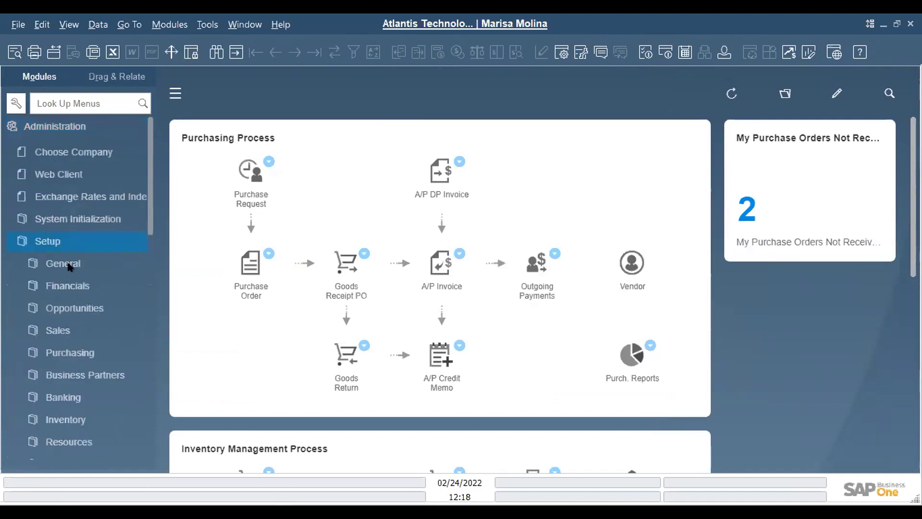
left_click(87, 287)
left_click_drag(148, 183, 146, 289)
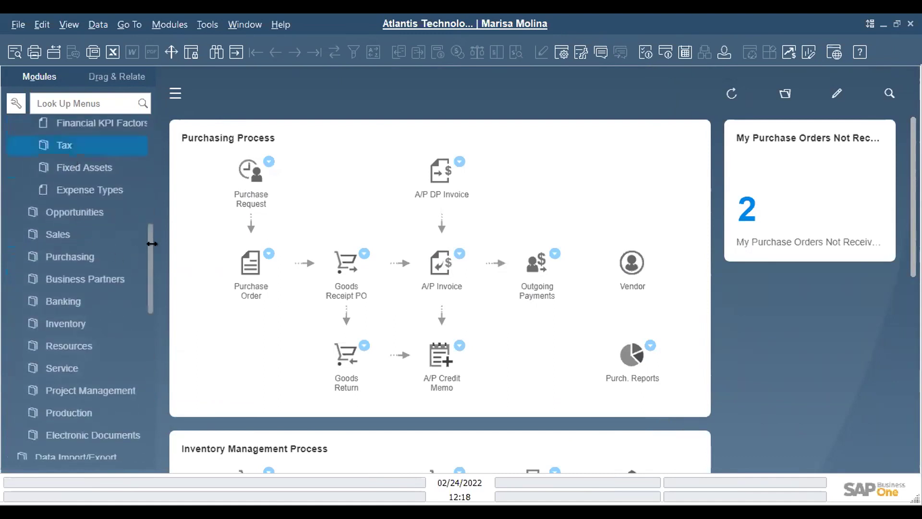
left_click_drag(146, 258, 147, 90)
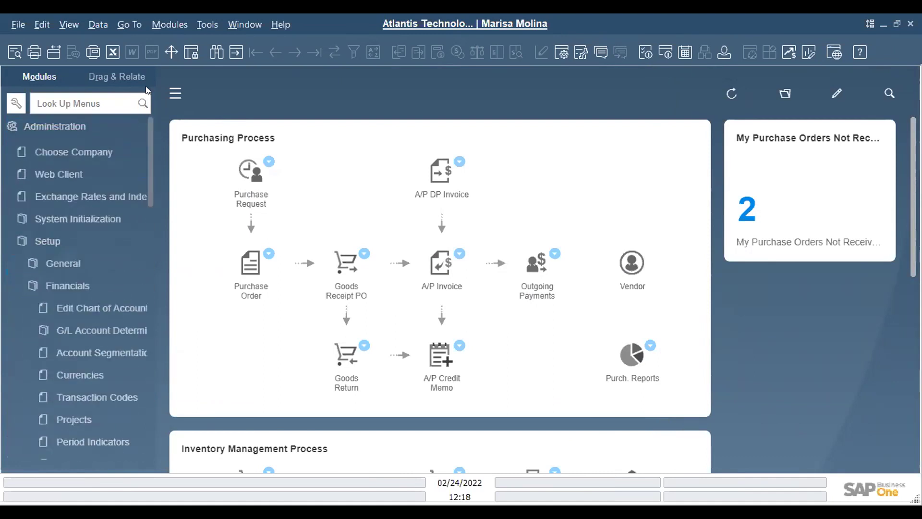
left_click(64, 129)
Look up "tax co" among the modules, open the sales tax codes setup and display the last record, Pennsylvania
left_click(60, 99)
type("tax ")
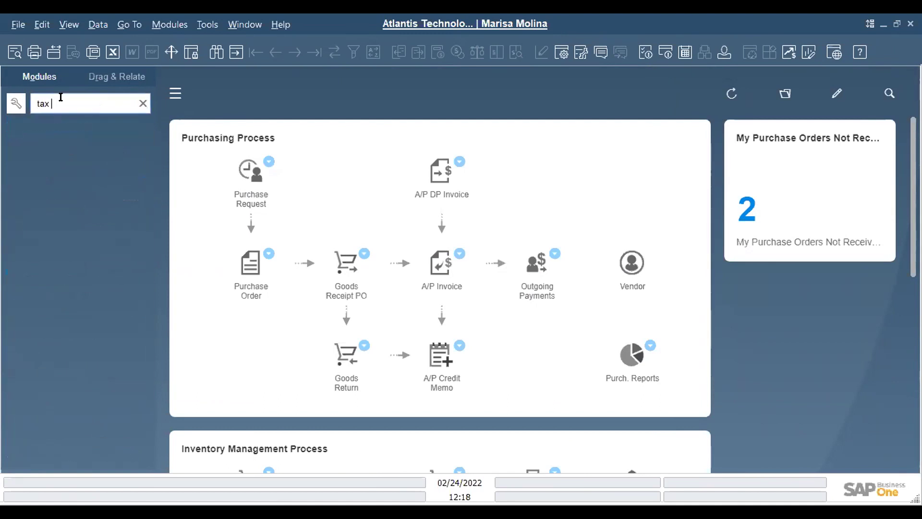
type("co")
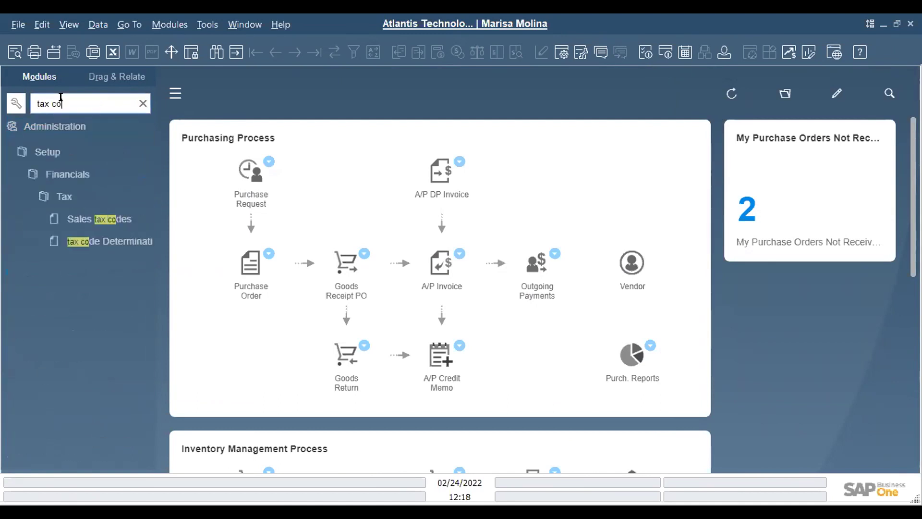
left_click(81, 223)
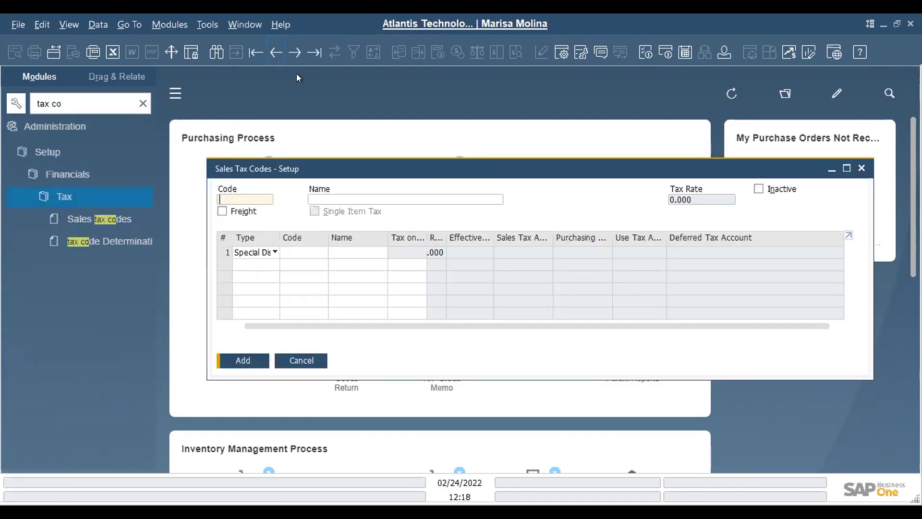
key("ctrl+Page_Down")
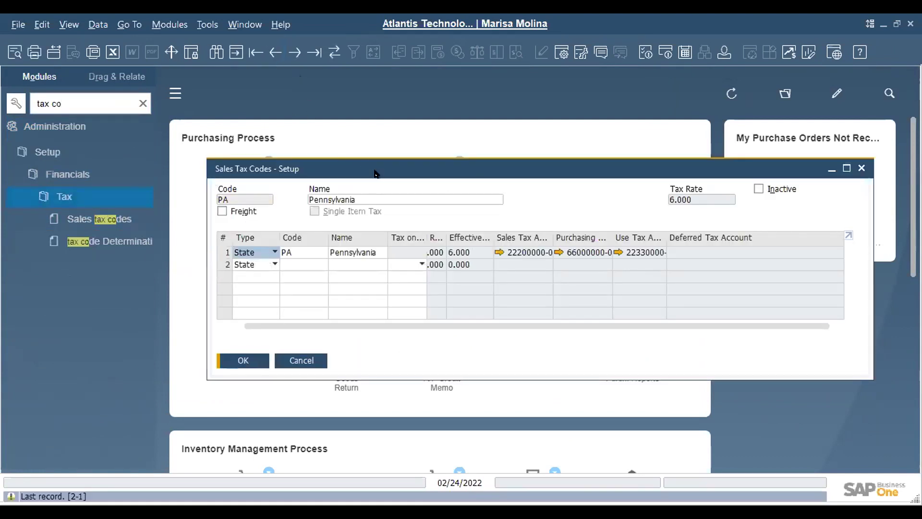
left_click_drag(376, 180, 339, 190)
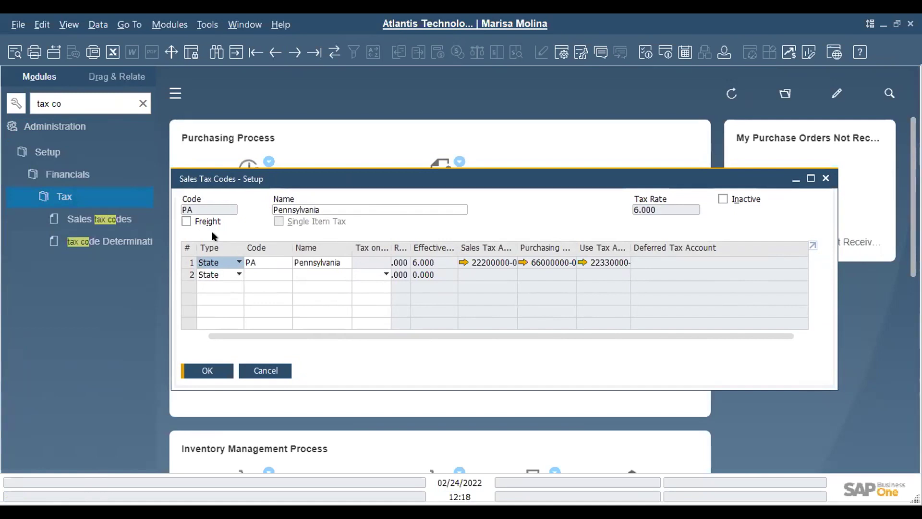
Make the Pennsylvania sales tax code apply to freight, save the update and close the setup
left_click(186, 221)
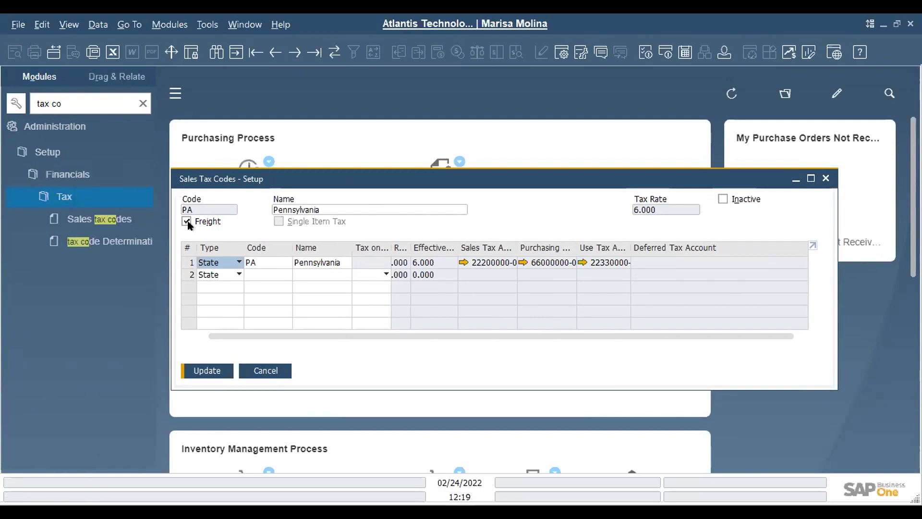
left_click(218, 372)
left_click(217, 370)
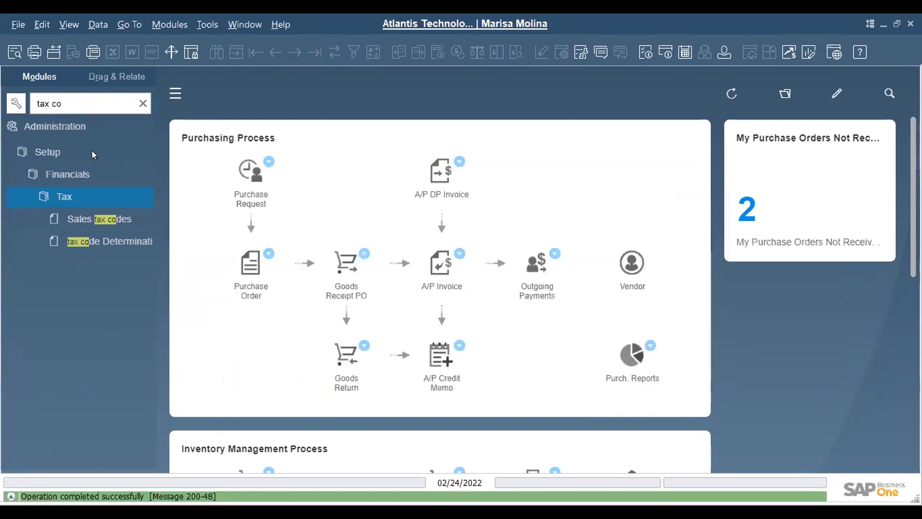
Clear the menu search and start a new sales order for customer Maxi-Teq, continuing despite the exceeded credit limit
left_click(142, 103)
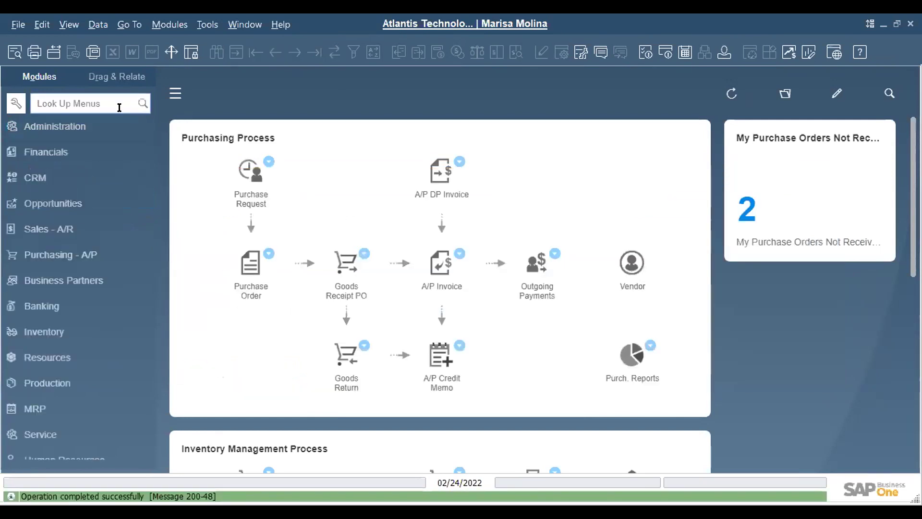
left_click(61, 225)
left_click(79, 198)
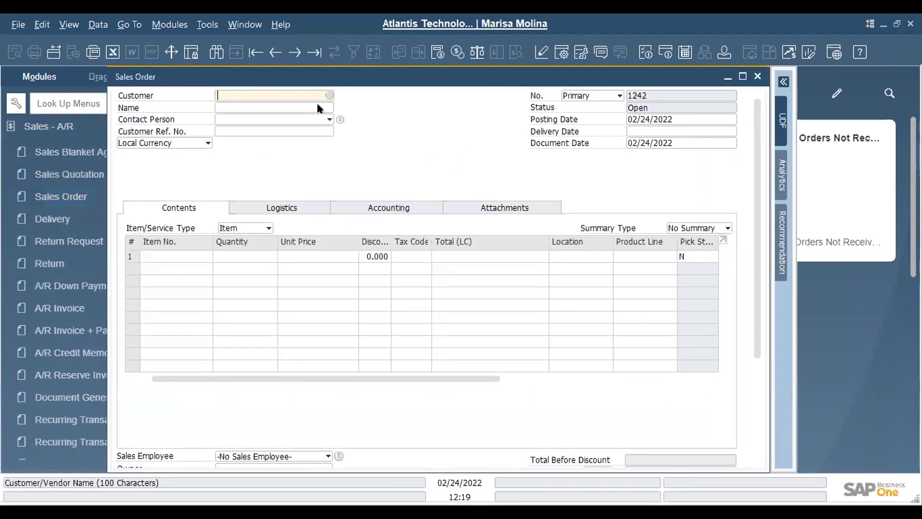
left_click(328, 95)
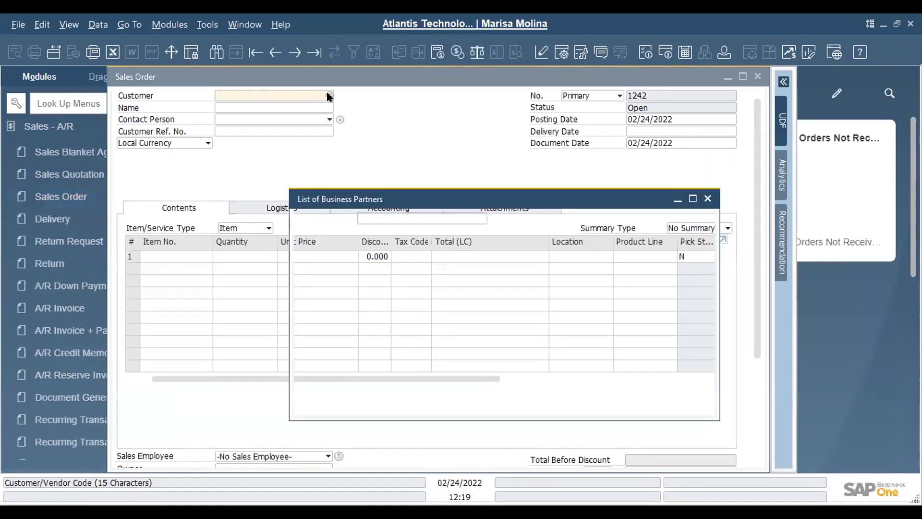
double_click(350, 276)
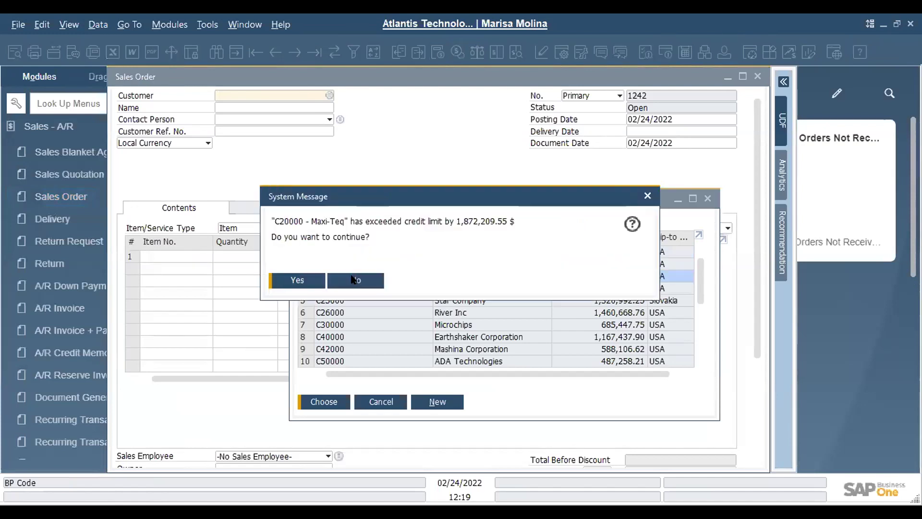
left_click(293, 280)
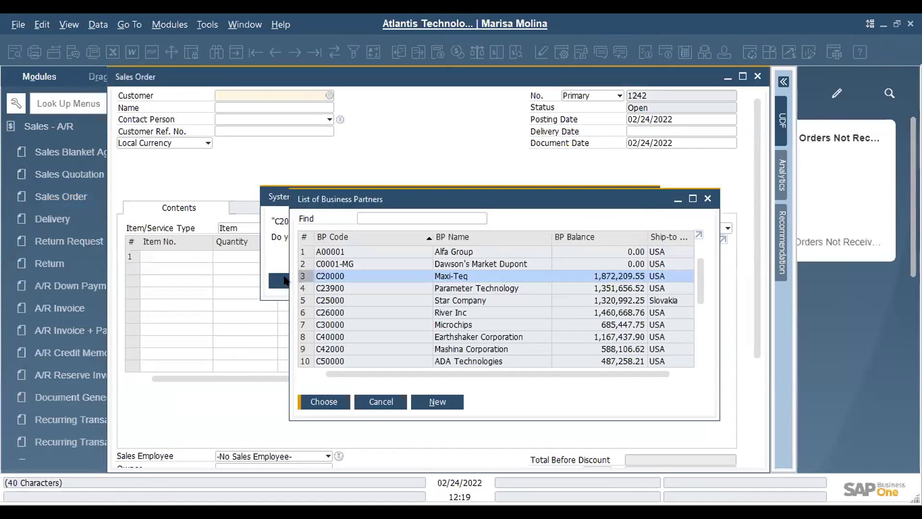
Add item A00001 to the first line of the sales order and check the order's tax and total
left_click(176, 256)
type("a")
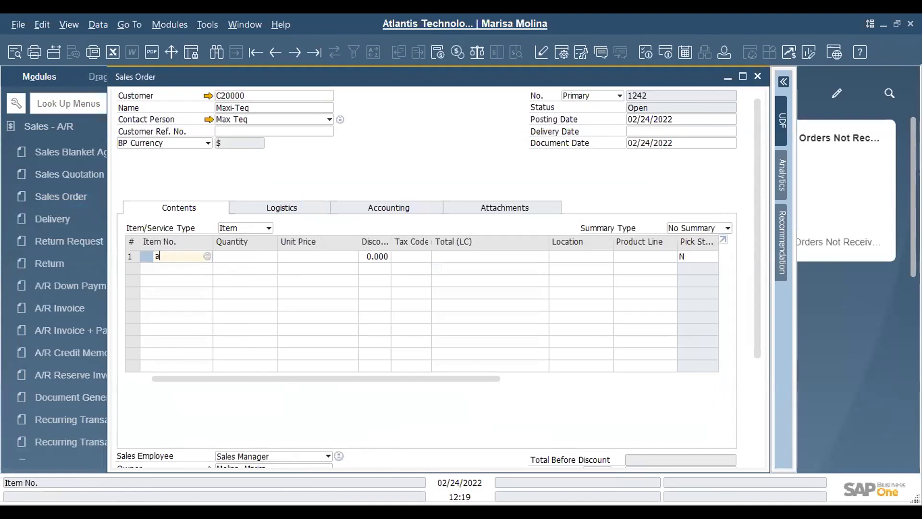
key("Tab")
double_click(210, 203)
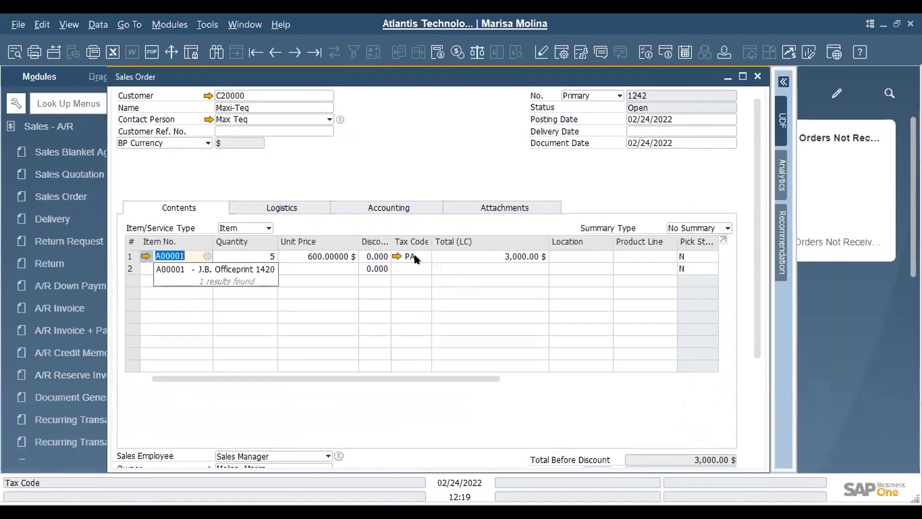
left_click_drag(756, 328, 757, 408)
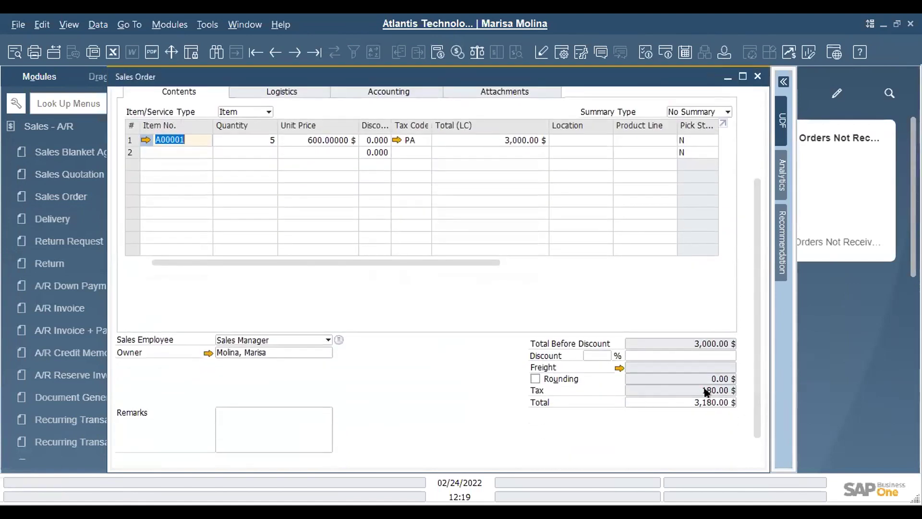
Open the order's freight charges, widen the window and enter a net amount of 100 for Duty
left_click(619, 366)
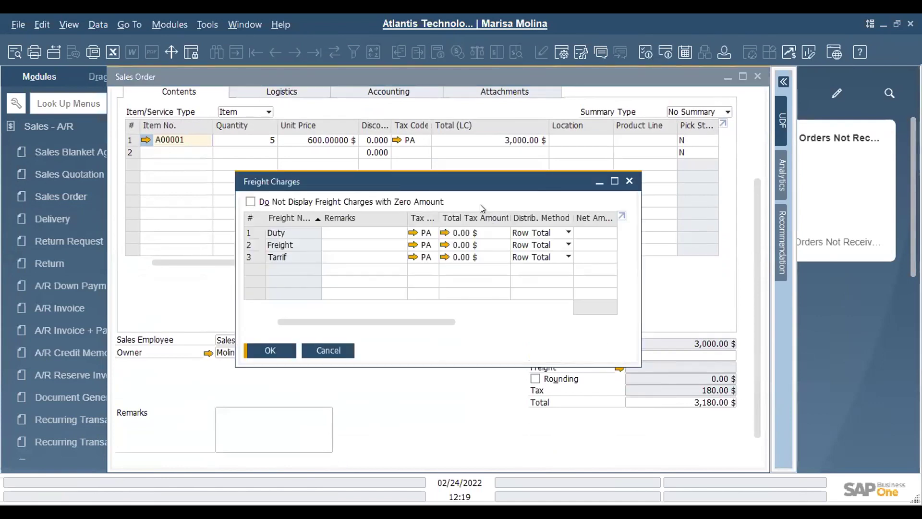
left_click_drag(462, 180, 381, 180)
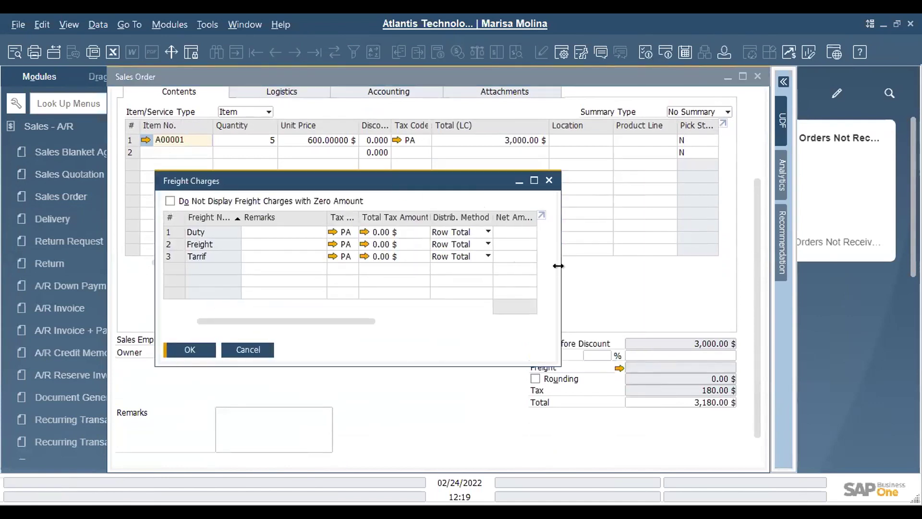
left_click_drag(560, 263, 673, 264)
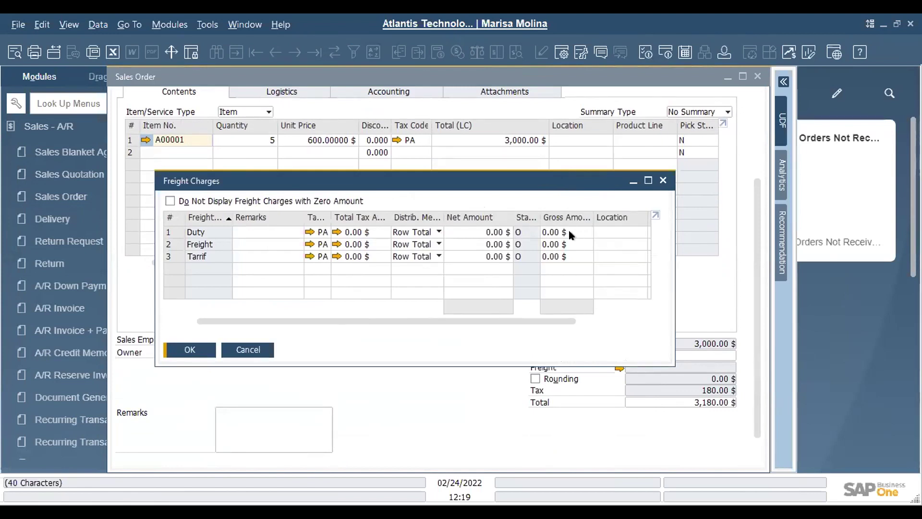
left_click(480, 229)
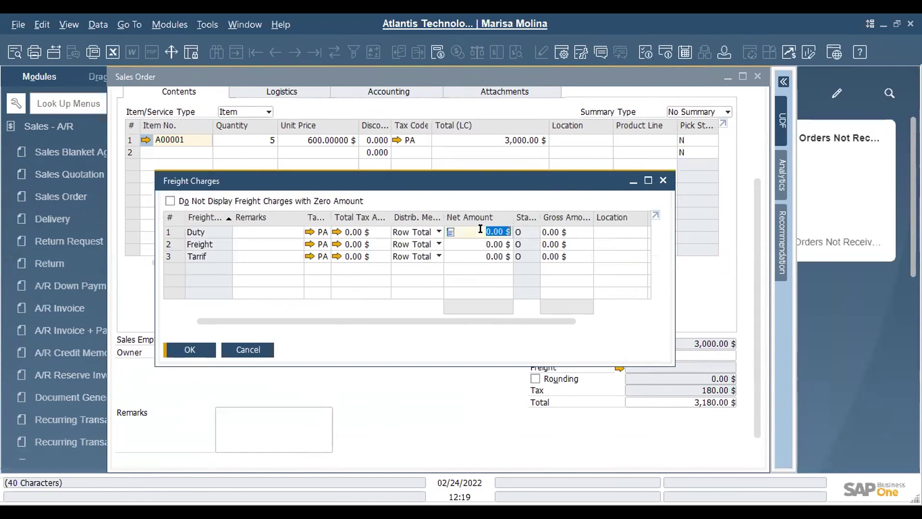
type("100")
key("Tab")
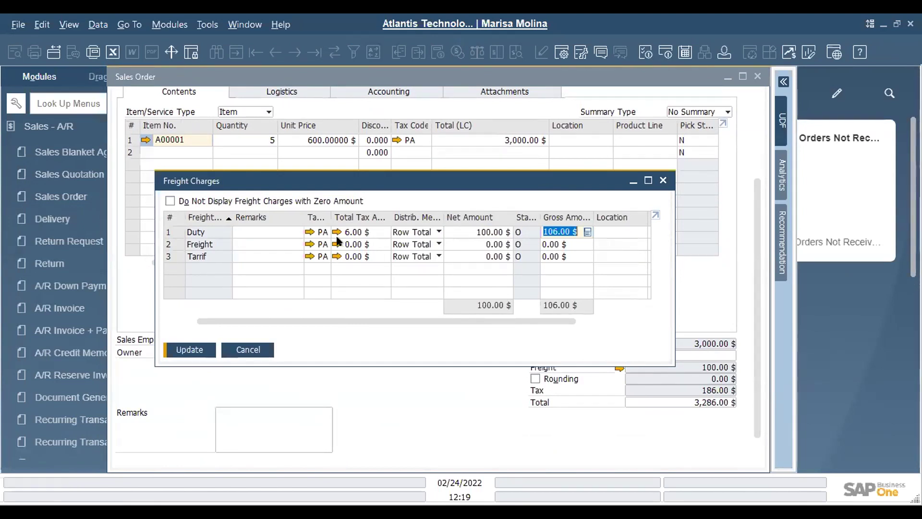
Change the Duty charge's tax code to EX and cancel the freight charges
left_click(321, 234)
type("EX")
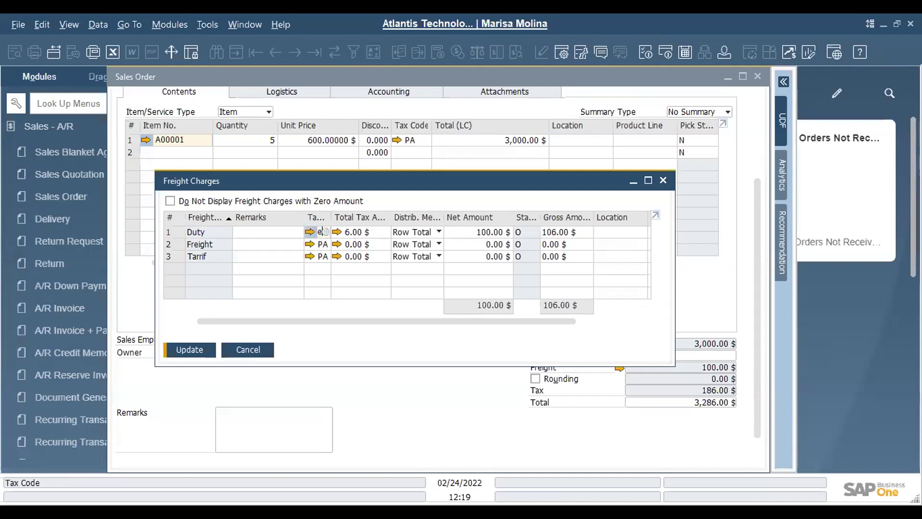
key("Tab")
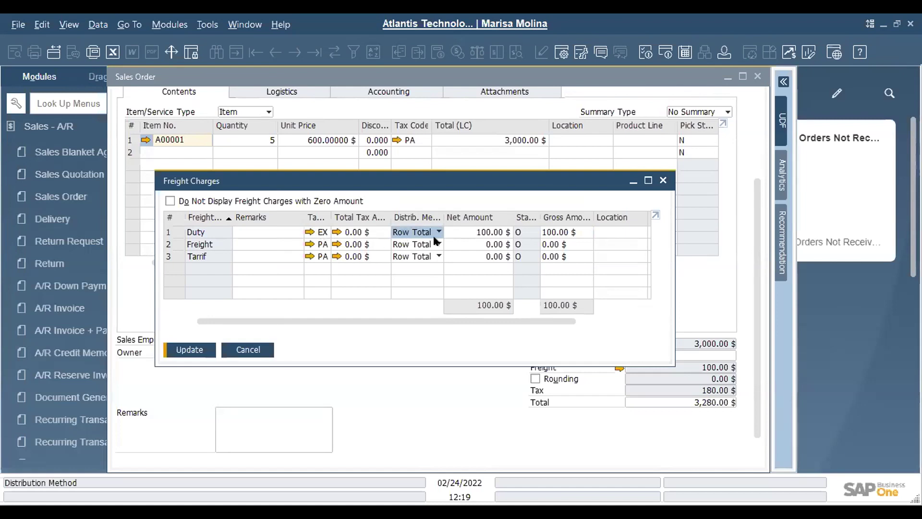
left_click(261, 352)
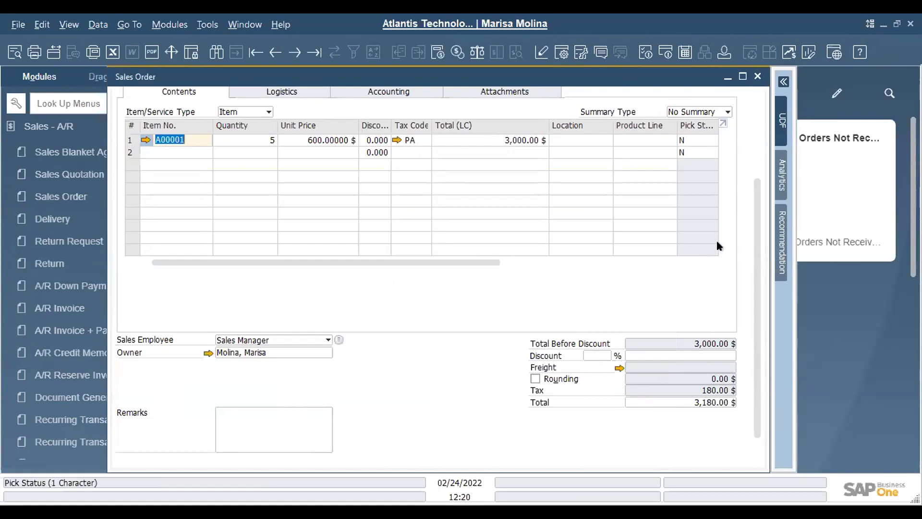
Close the sales order without saving the changes
left_click_drag(757, 251, 760, 97)
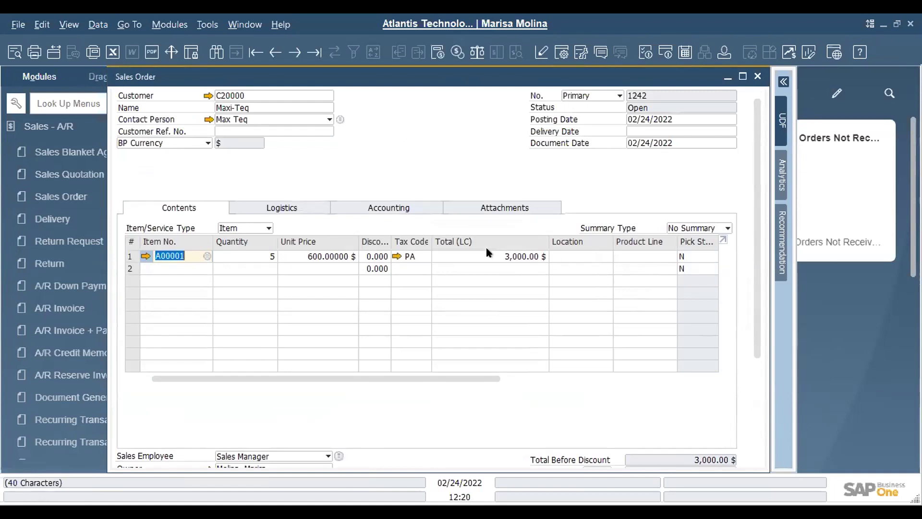
left_click(756, 77)
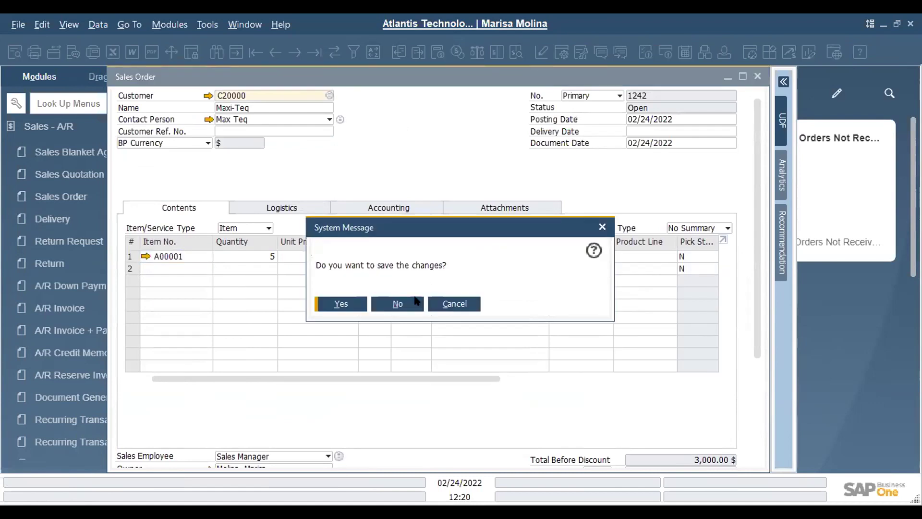
left_click(413, 303)
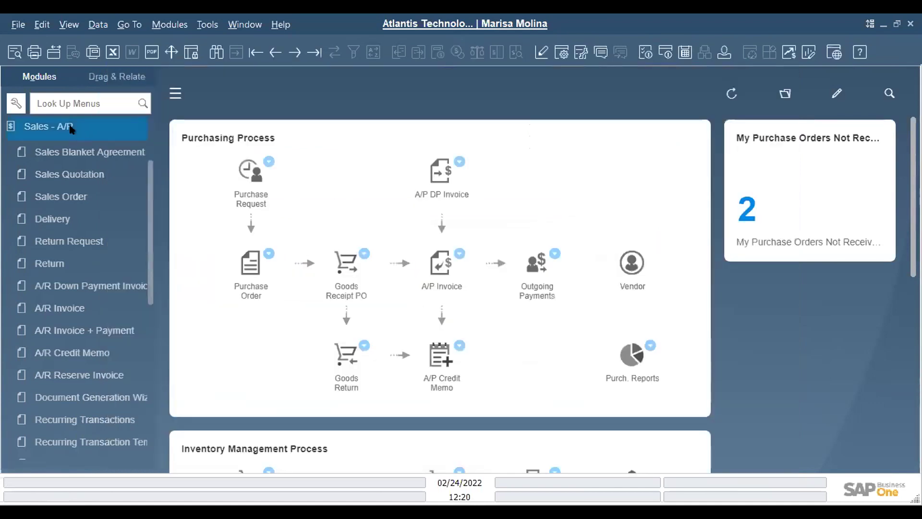
Open the document settings from the system initialization area of the Administration module
left_click(79, 126)
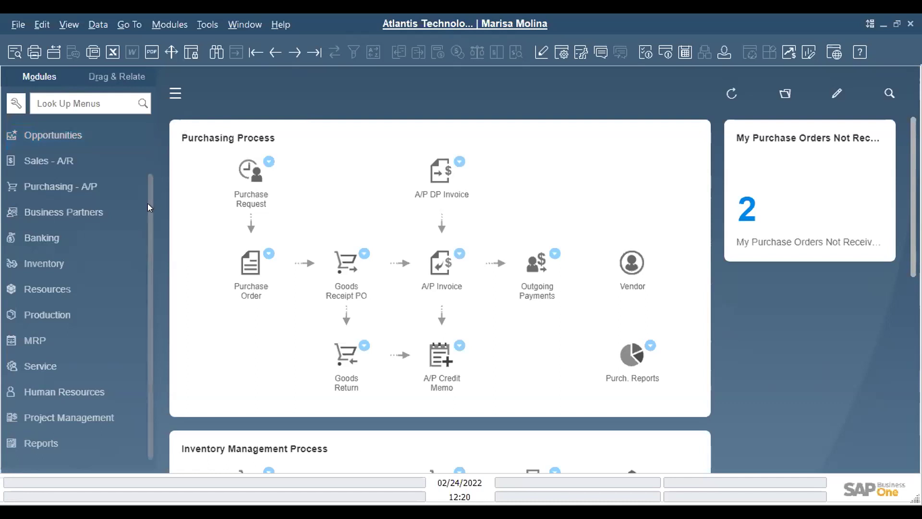
scroll(148, 203, "up", 3)
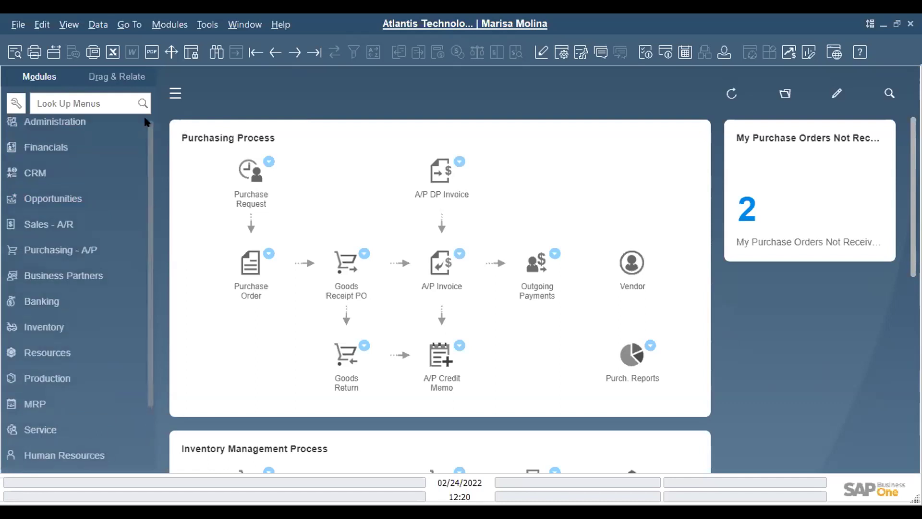
left_click(57, 126)
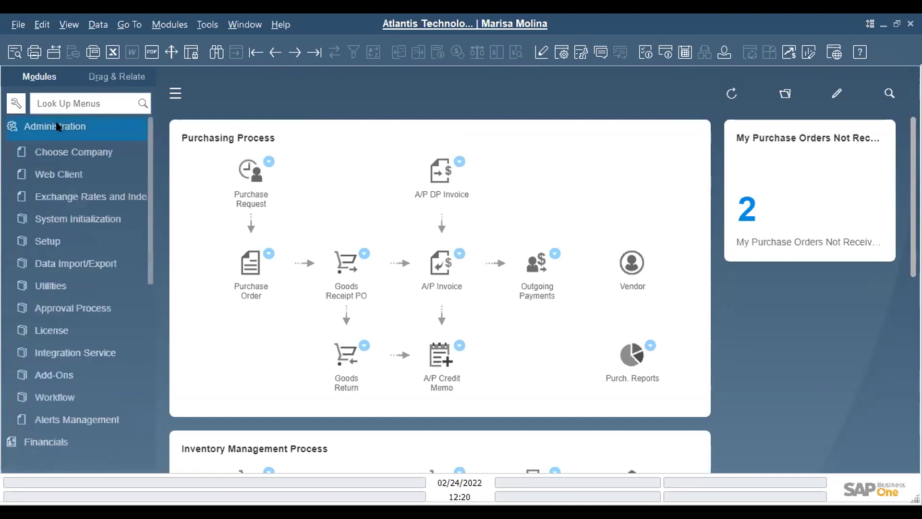
left_click(84, 222)
left_click(100, 351)
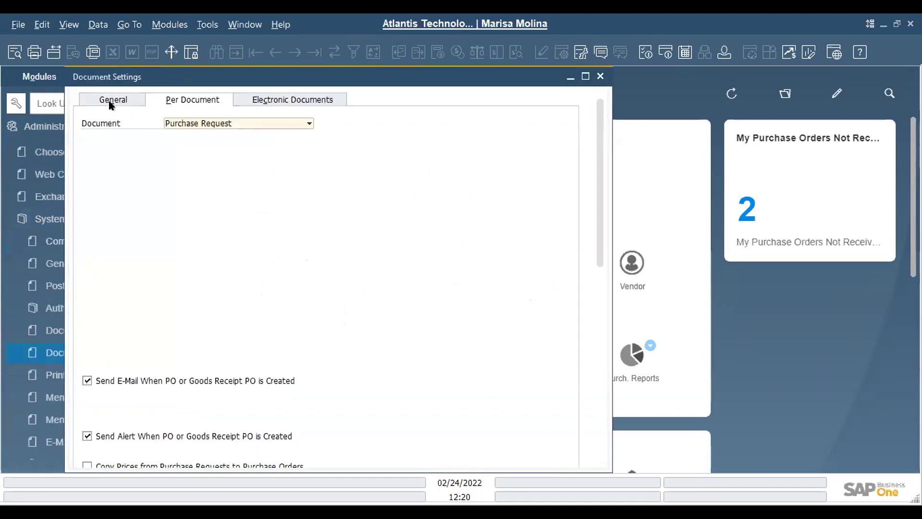
left_click_drag(212, 78, 351, 97)
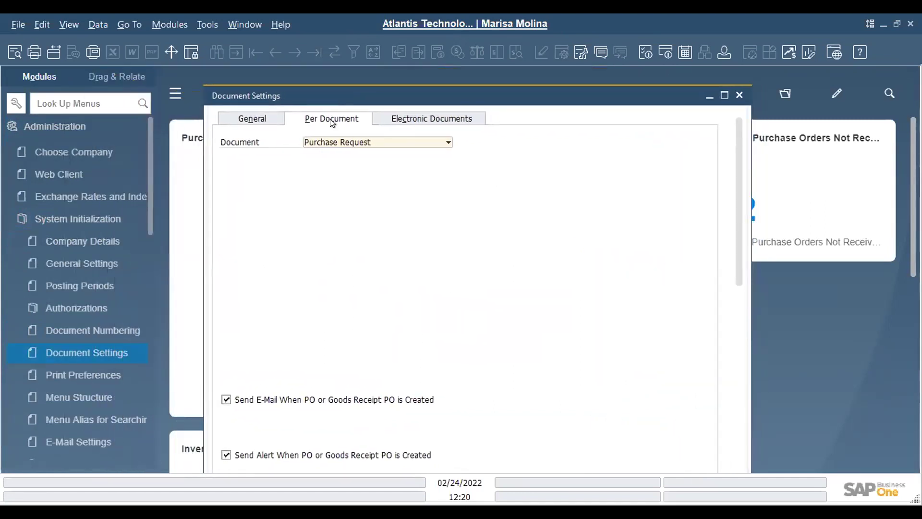
Display the per-document settings for A/R Down Payment, check the down payment tax calculation option and close the settings
left_click(352, 142)
left_click_drag(469, 298, 469, 215)
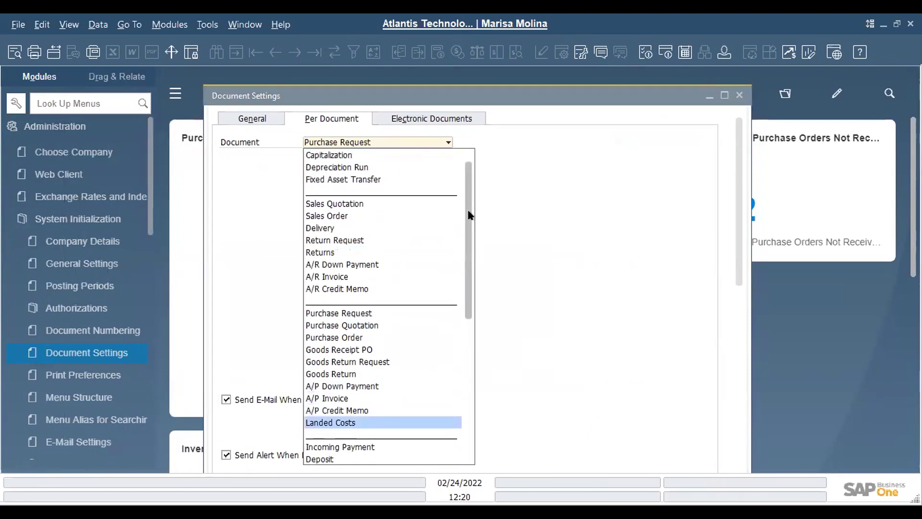
left_click(350, 264)
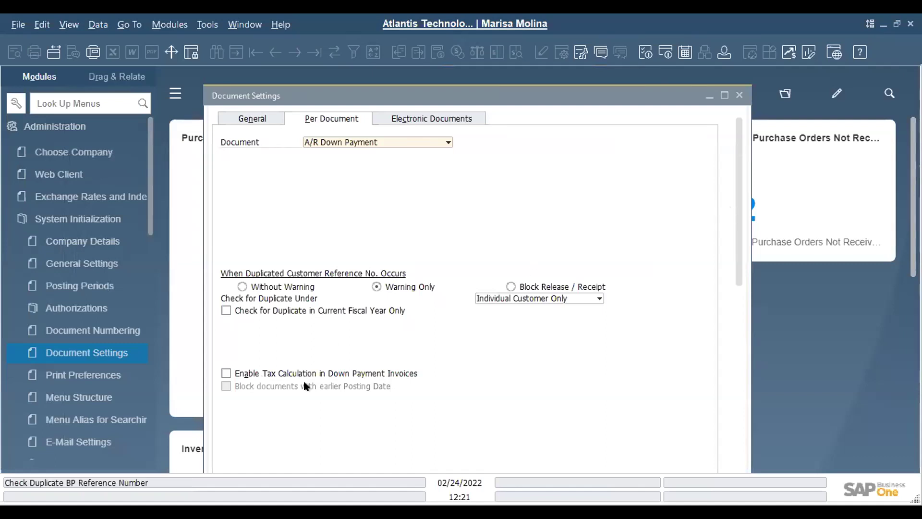
left_click(732, 96)
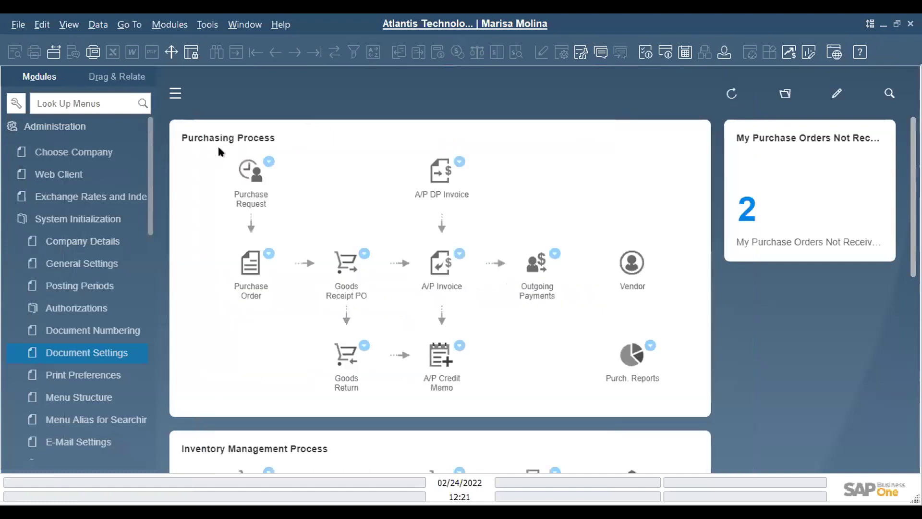
left_click(32, 126)
left_click(38, 103)
type("docum")
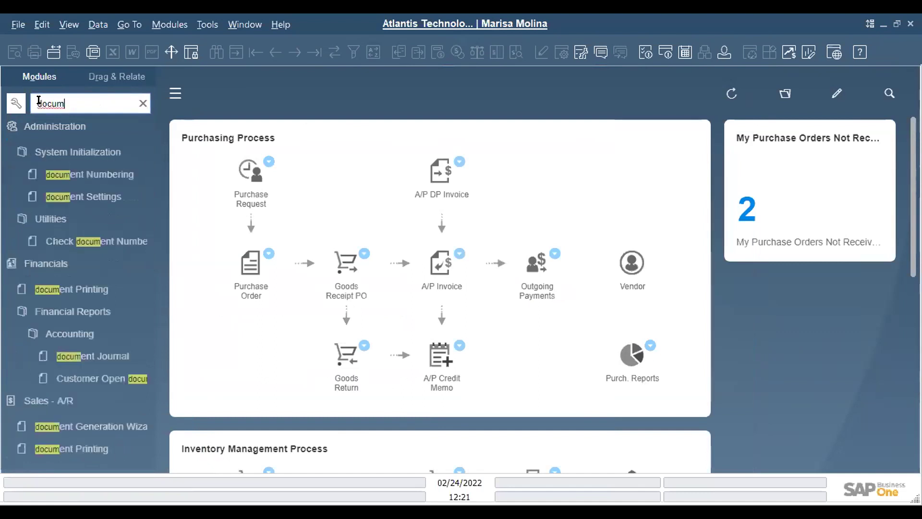
left_click(142, 103)
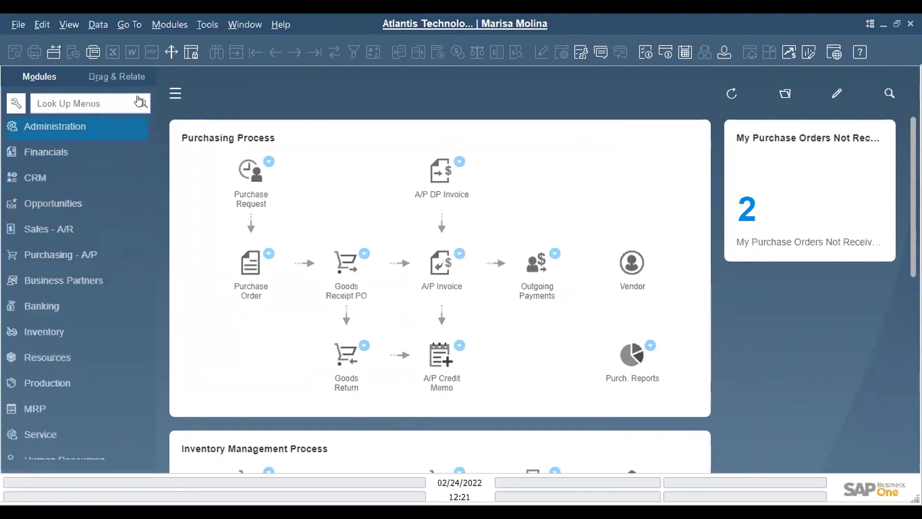
Start a new sales order for customer Maxi-Teq, continuing despite the exceeded credit limit
left_click(63, 227)
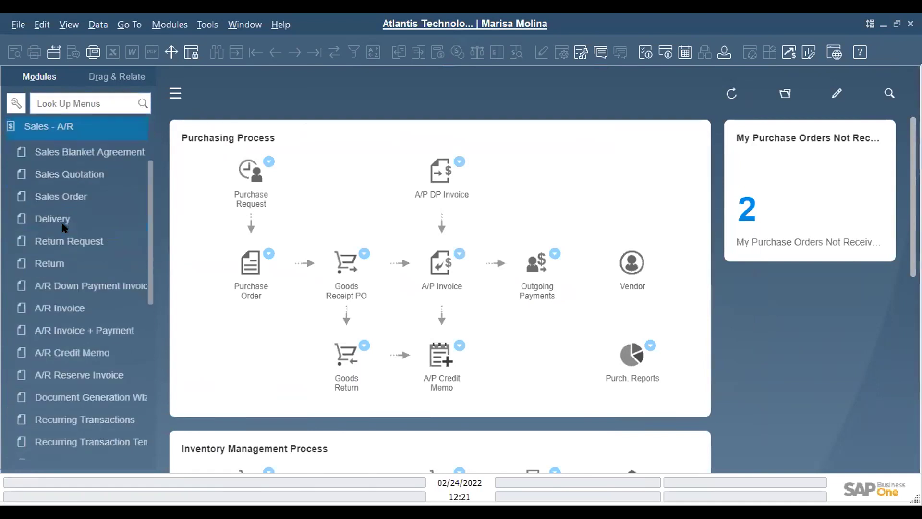
left_click(70, 197)
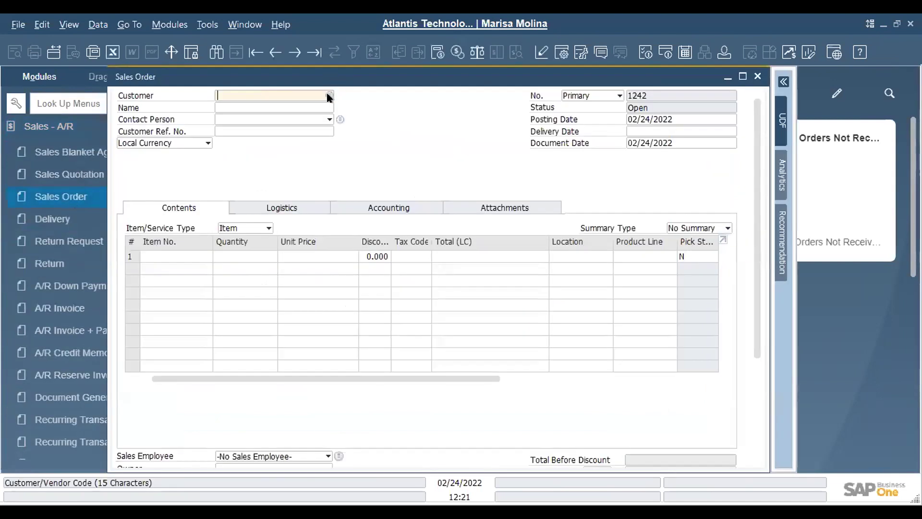
left_click(329, 95)
double_click(342, 275)
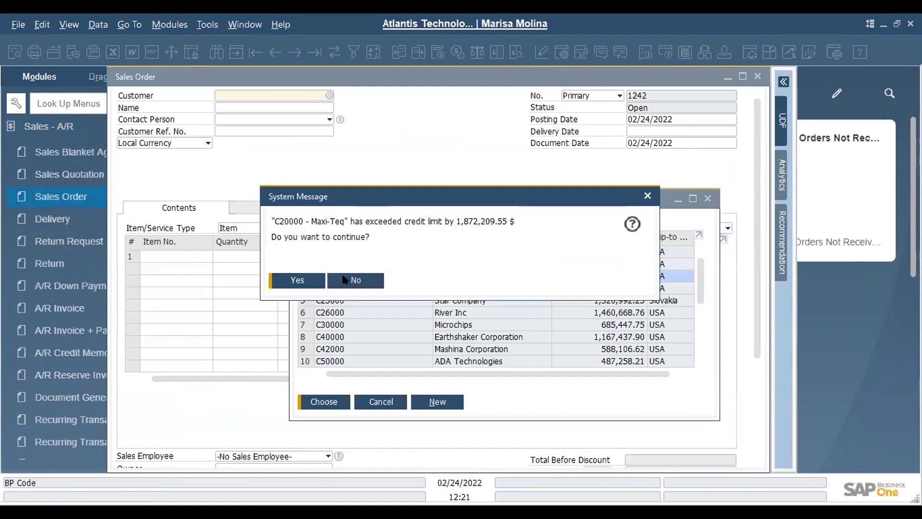
left_click(288, 282)
Add item A00001 to the sales order and set the delivery date to 03/15/2022
left_click(186, 256)
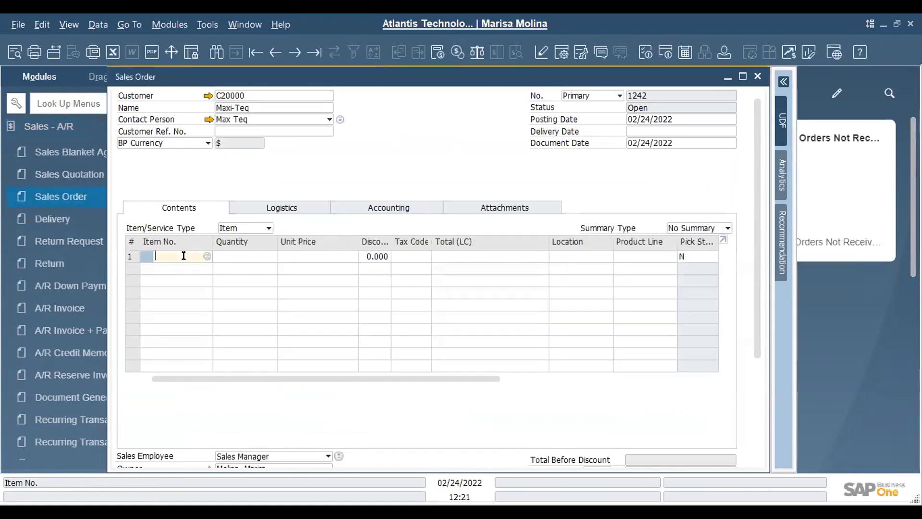
key("Tab")
double_click(233, 204)
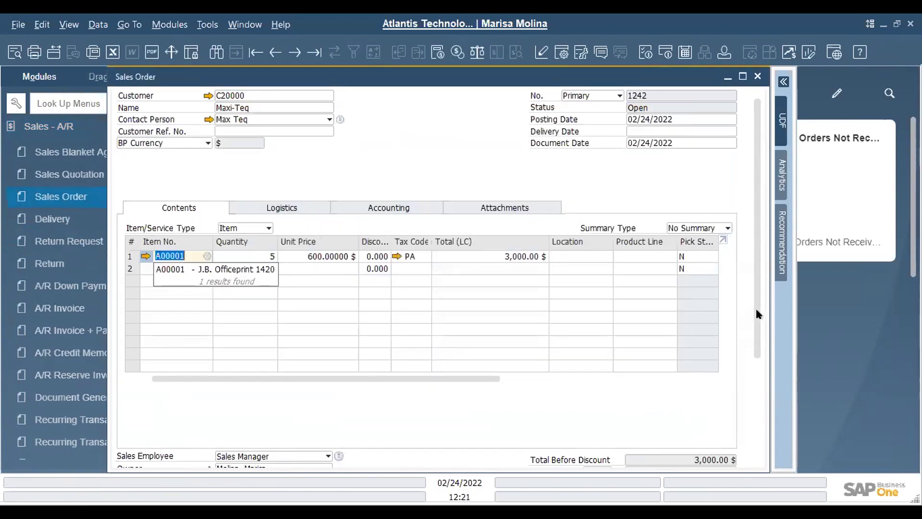
left_click(684, 131)
type("315")
key("Tab")
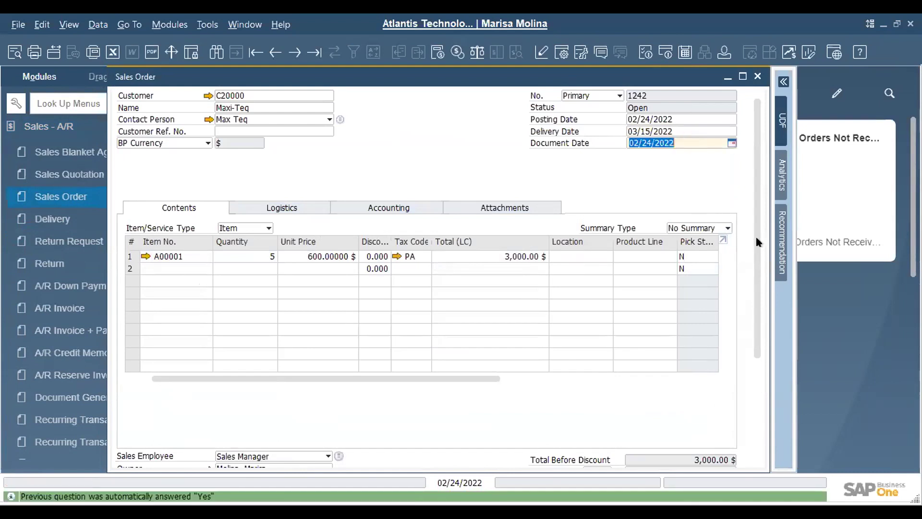
Add the sales order with the option to view it, and agree to continue
scroll(751, 367, "down", 3)
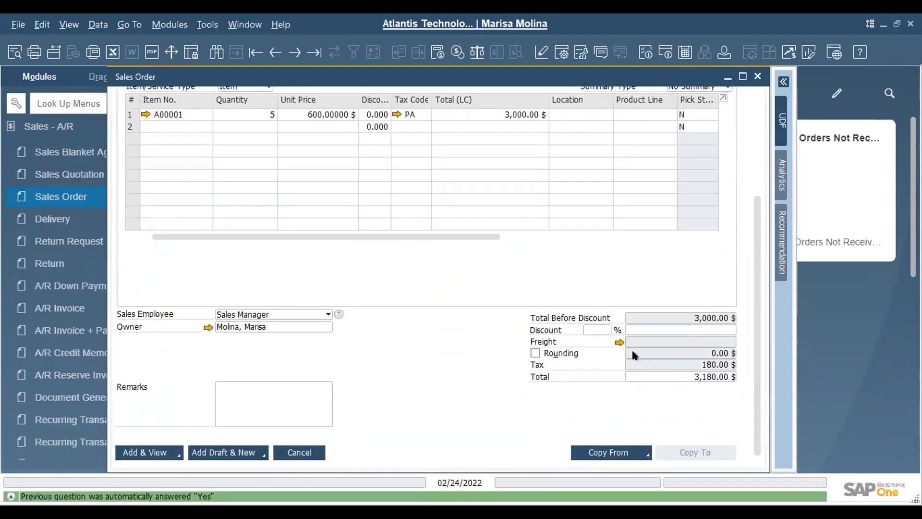
left_click(164, 453)
left_click(287, 281)
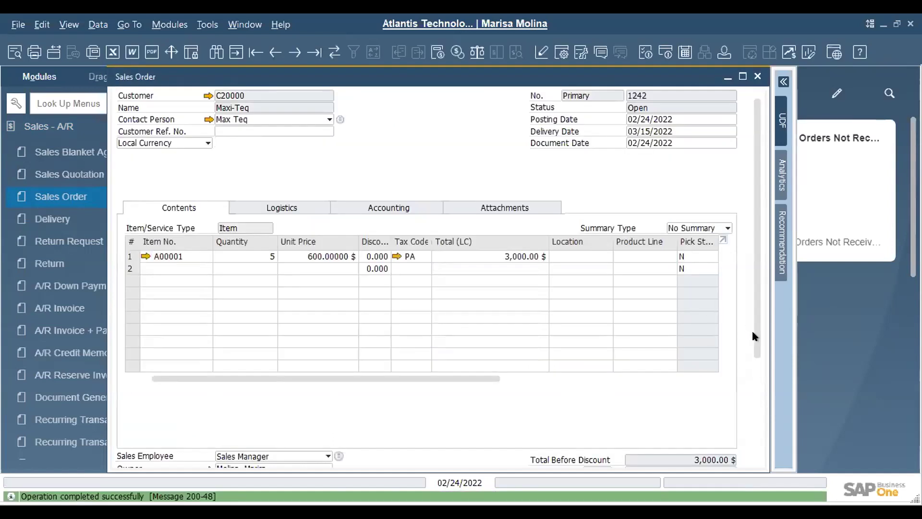
Copy the sales order to an A/R down payment invoice and check its tax and totals
scroll(750, 330, "down", 3)
left_click(720, 453)
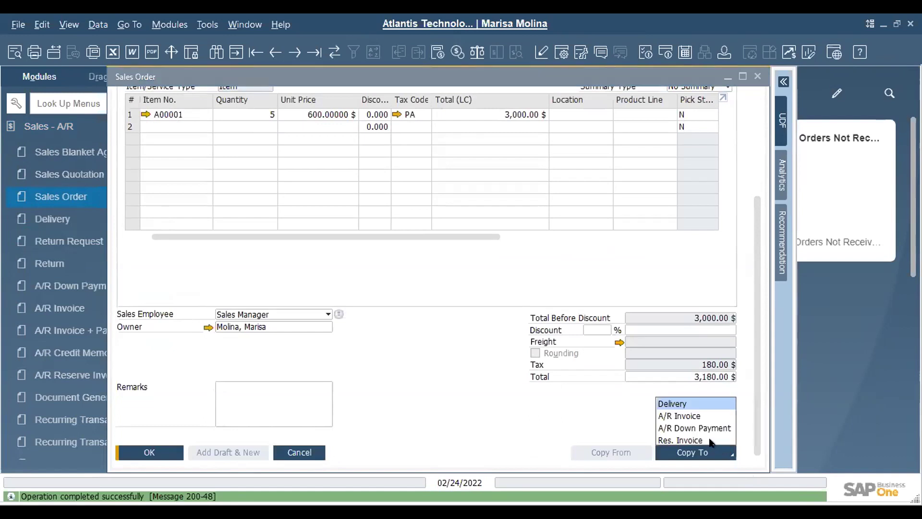
left_click(708, 427)
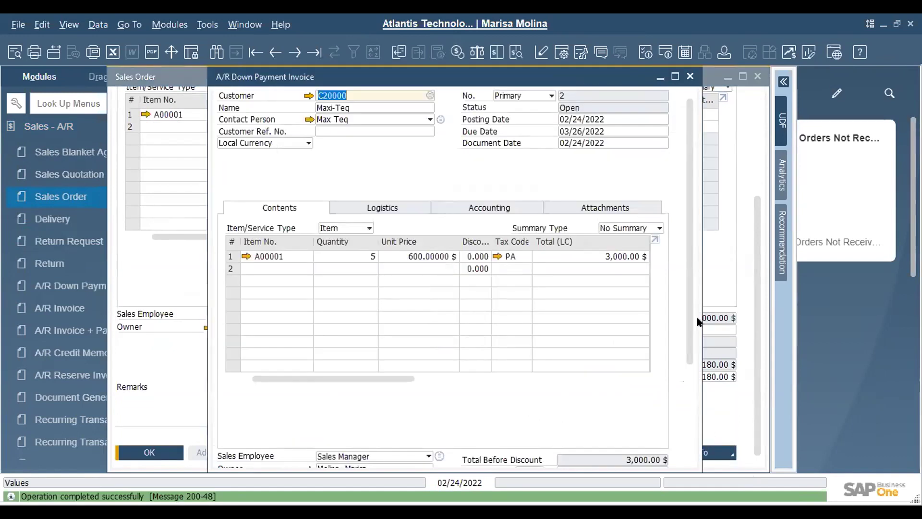
scroll(687, 312, "down", 3)
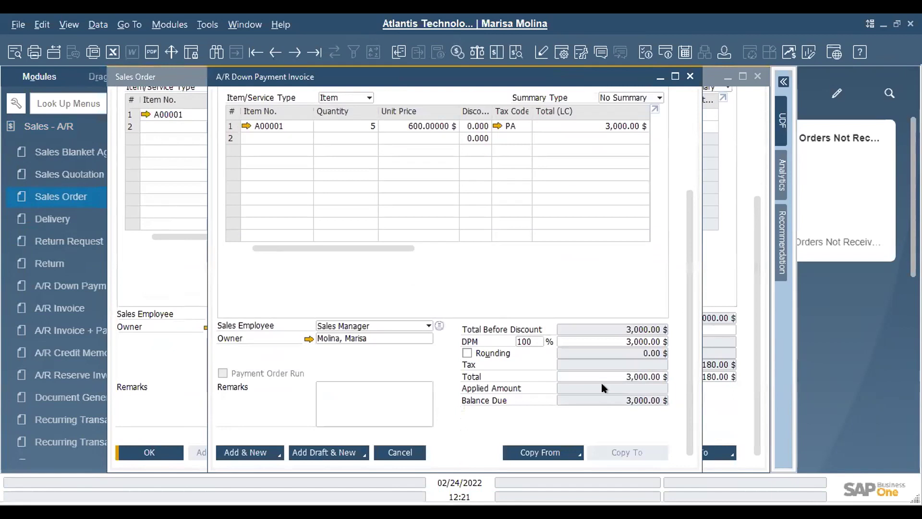
Set the down payment percentage of the A/R down payment invoice to 45%
double_click(527, 340)
type("45")
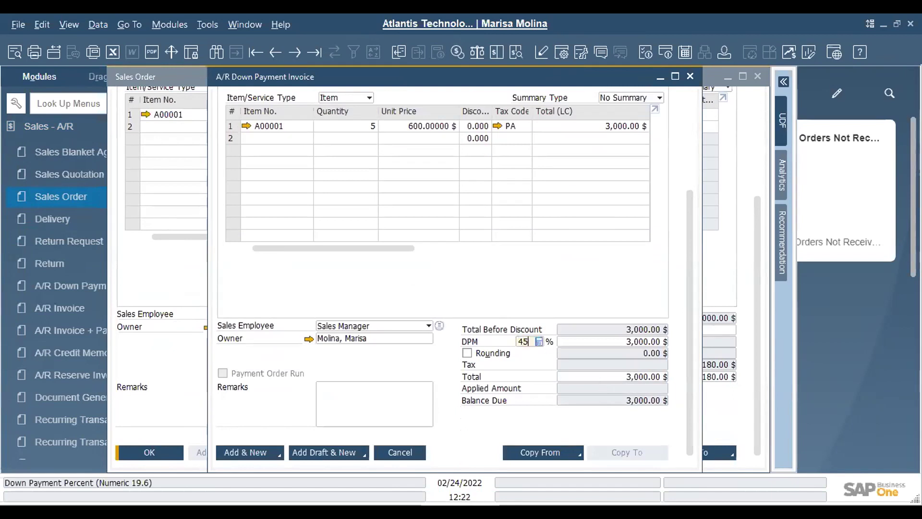
key("Tab")
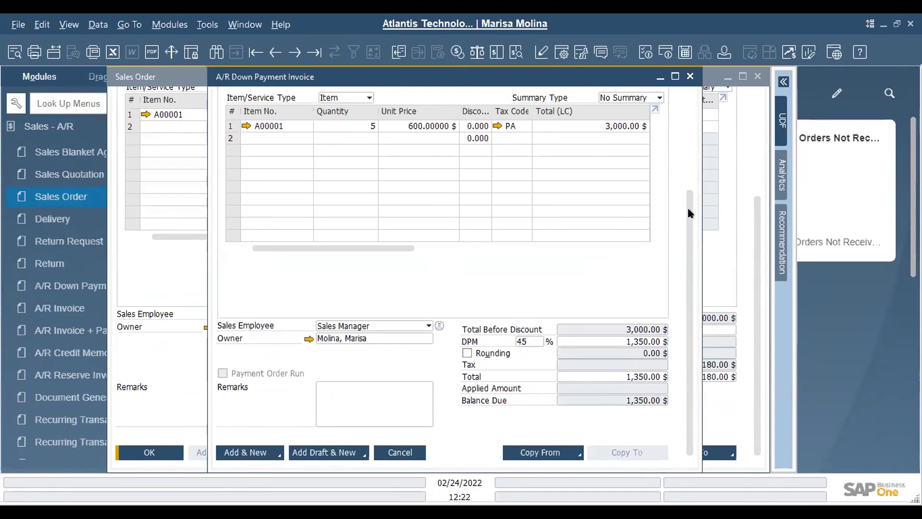
Close the A/R down payment invoice without saving its changes, and close the underlying sales order
left_click(687, 114)
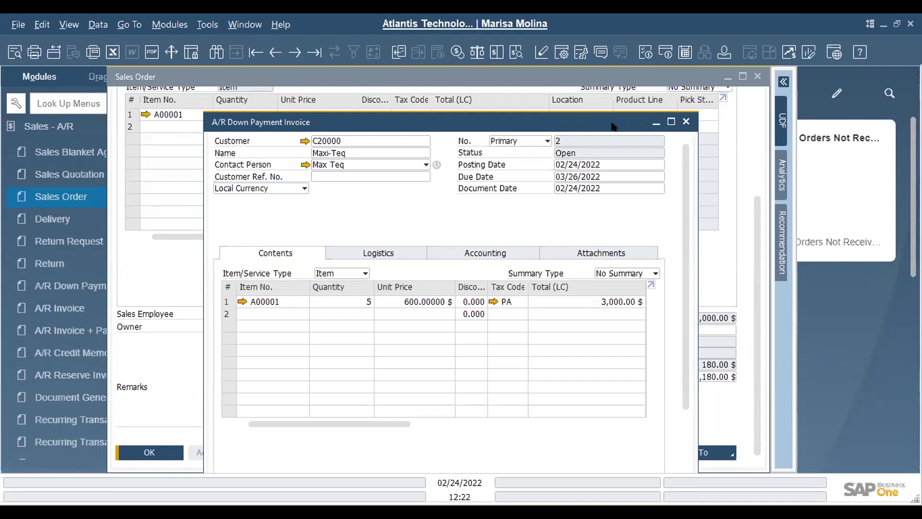
left_click(685, 121)
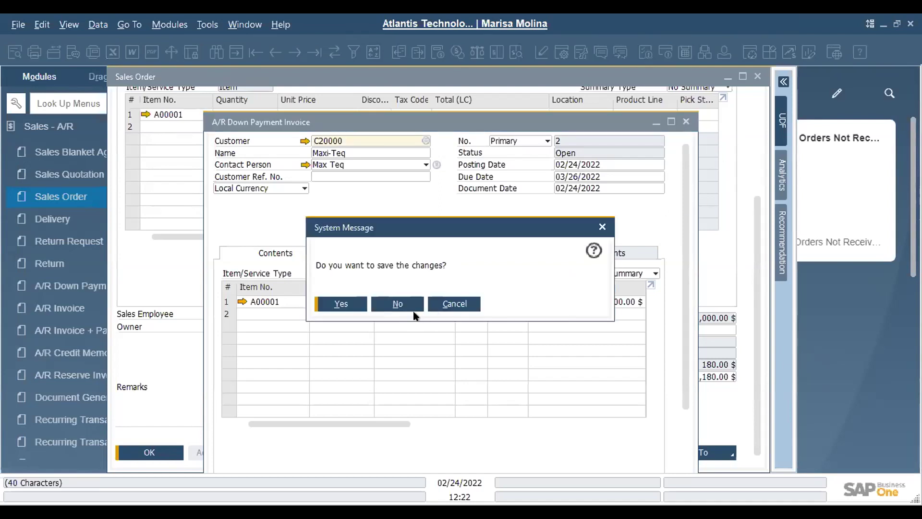
left_click(397, 305)
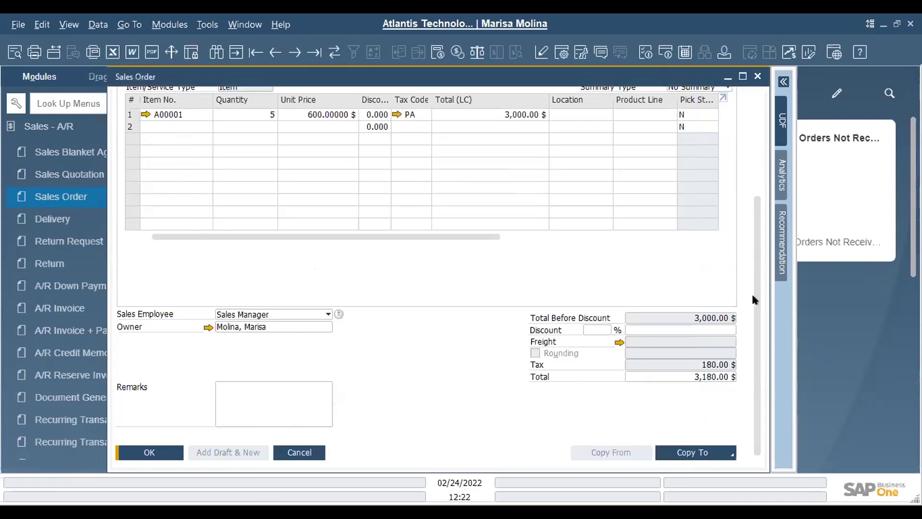
left_click_drag(756, 300, 750, 111)
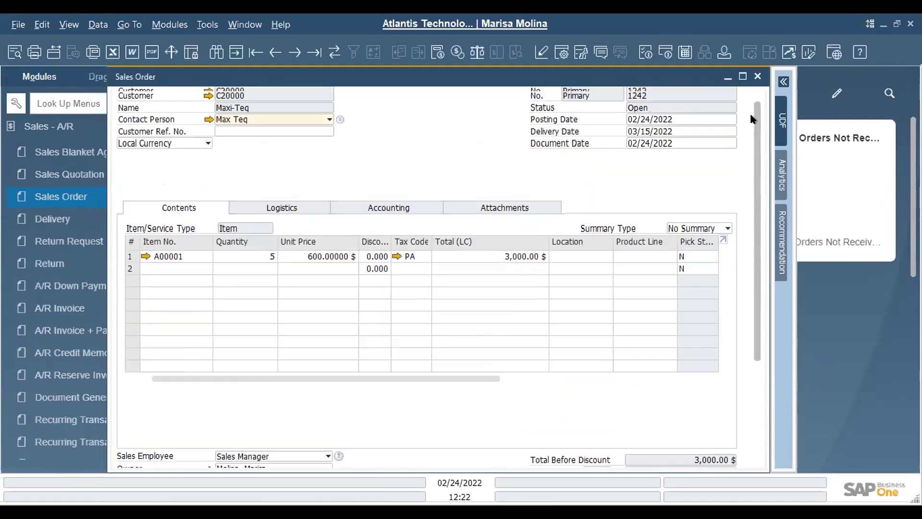
left_click(756, 77)
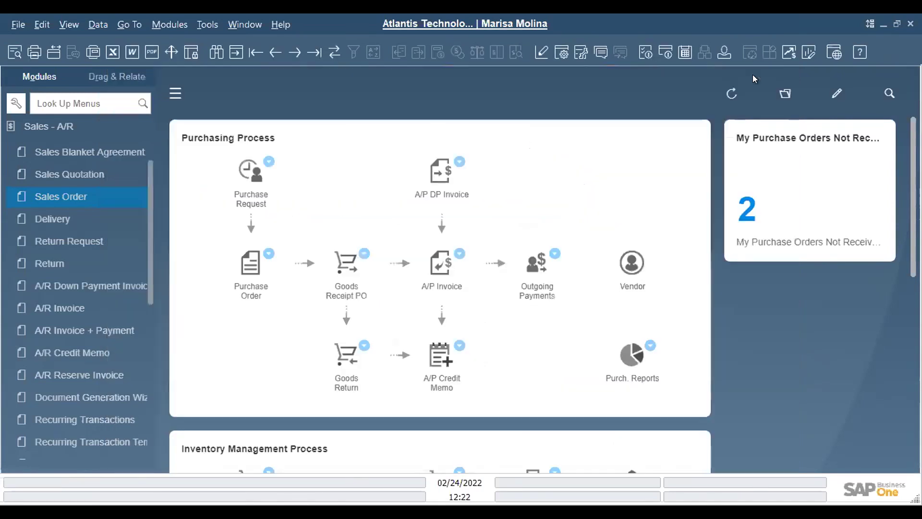
Reopen the last Maxi-Teq sales order and display the setup of the PA tax code used on its A00001 line
left_click(29, 128)
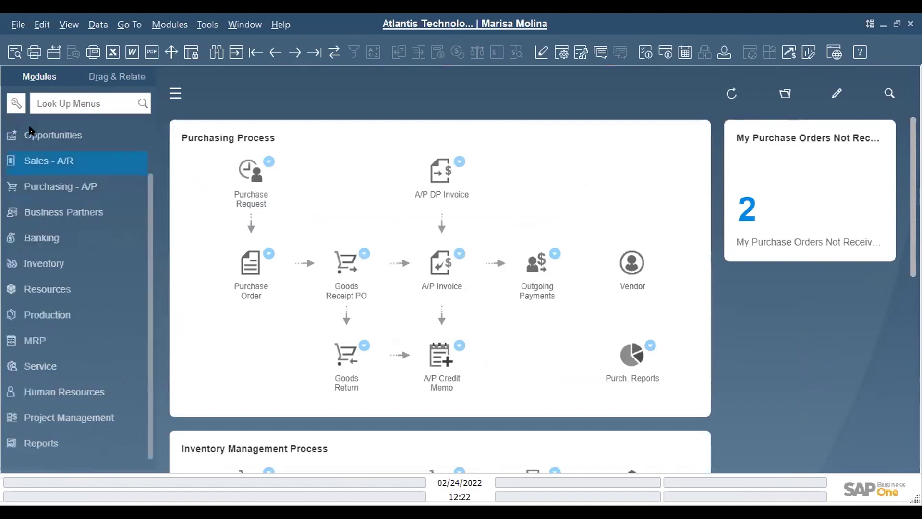
scroll(72, 212, "up", 3)
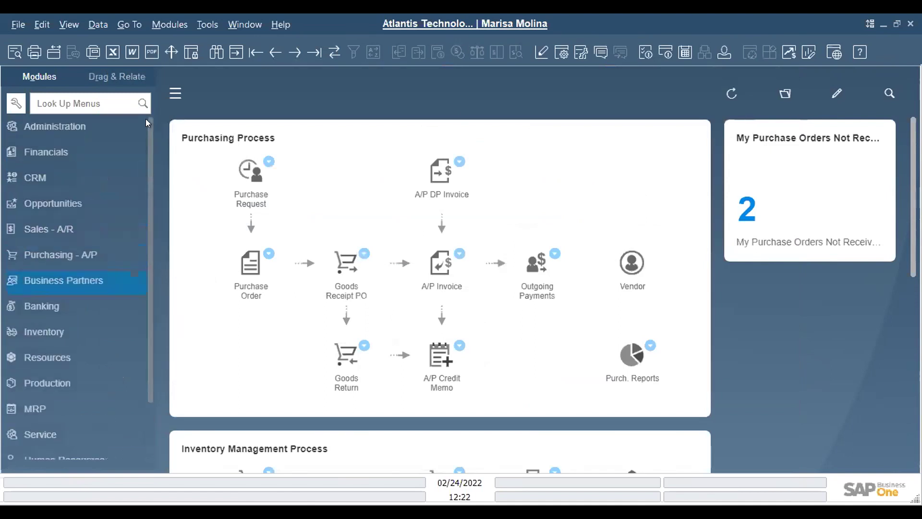
left_click(84, 99)
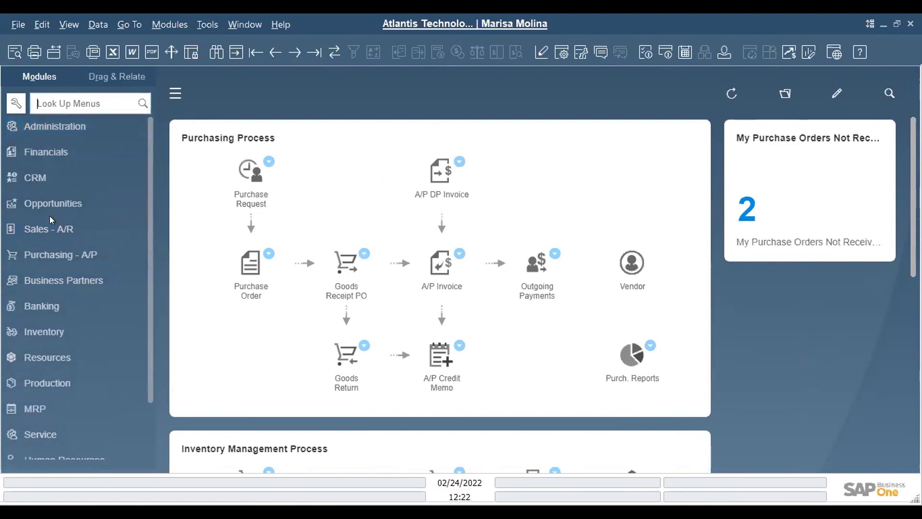
left_click(57, 229)
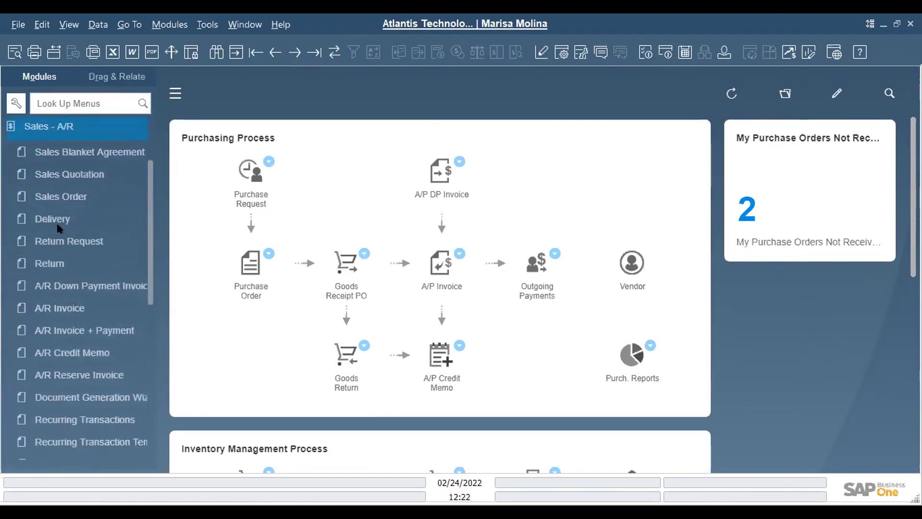
left_click(80, 198)
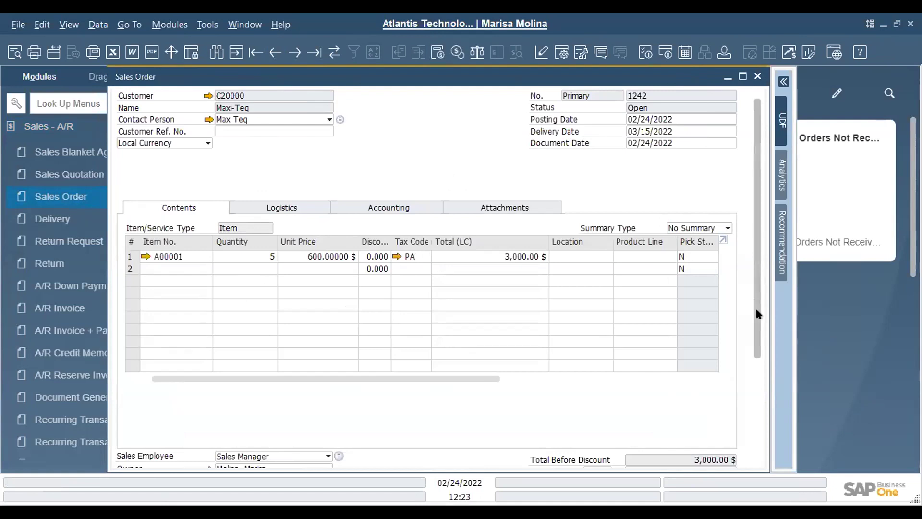
scroll(757, 317, "down", 2)
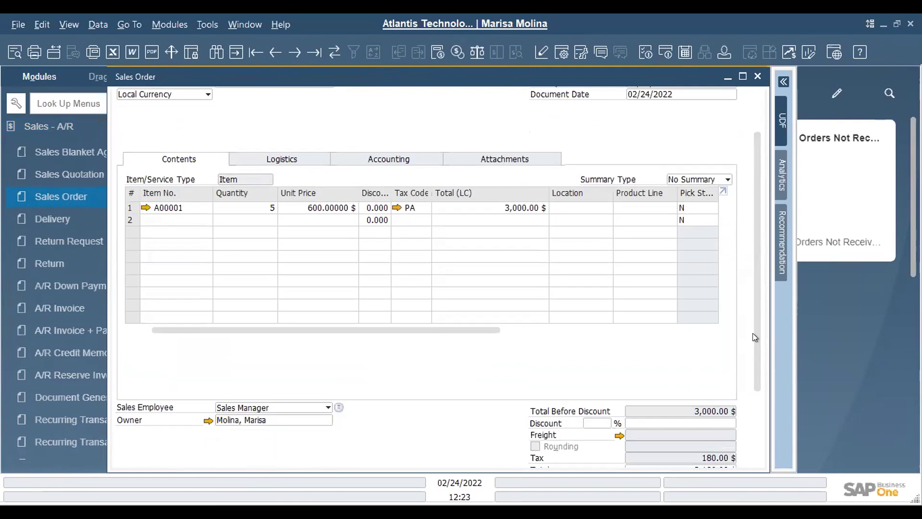
left_click(397, 207)
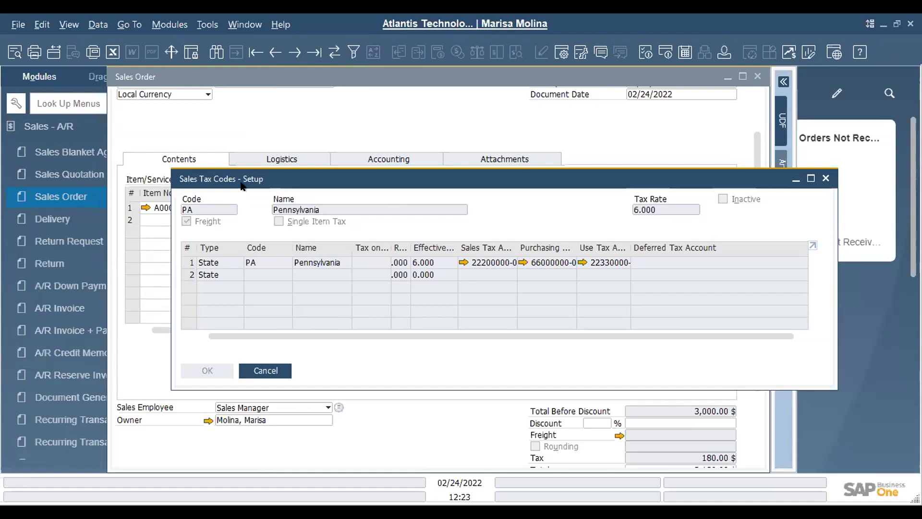
left_click(168, 75)
left_click(742, 76)
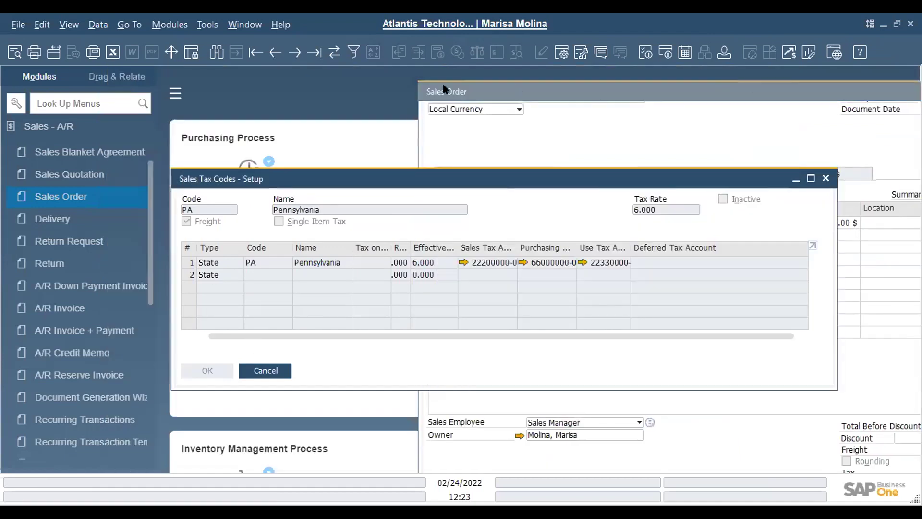
left_click(85, 127)
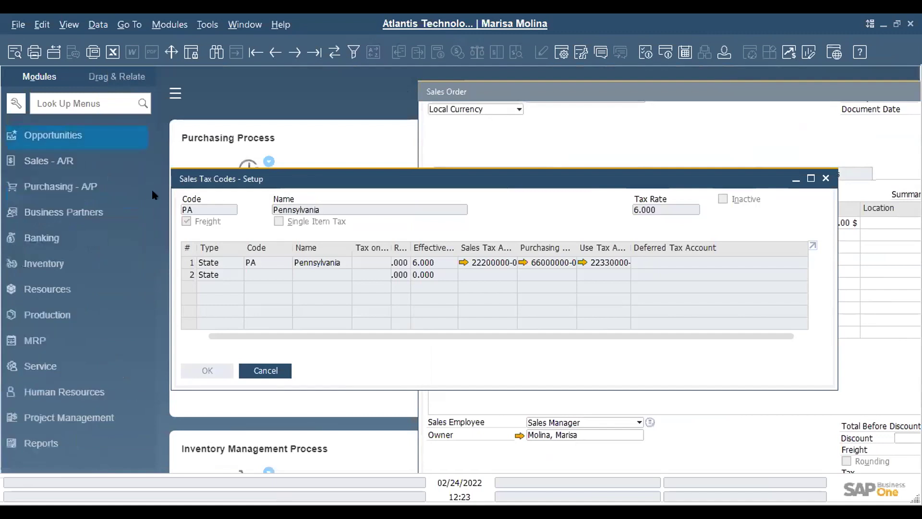
scroll(146, 192, "up", 3)
left_click(97, 99)
type("tax c")
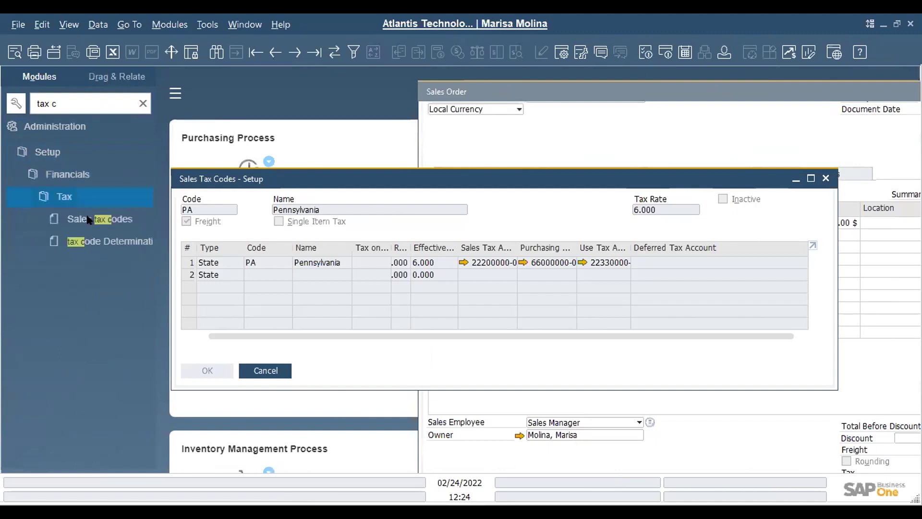
left_click(89, 219)
left_click_drag(412, 182, 475, 147)
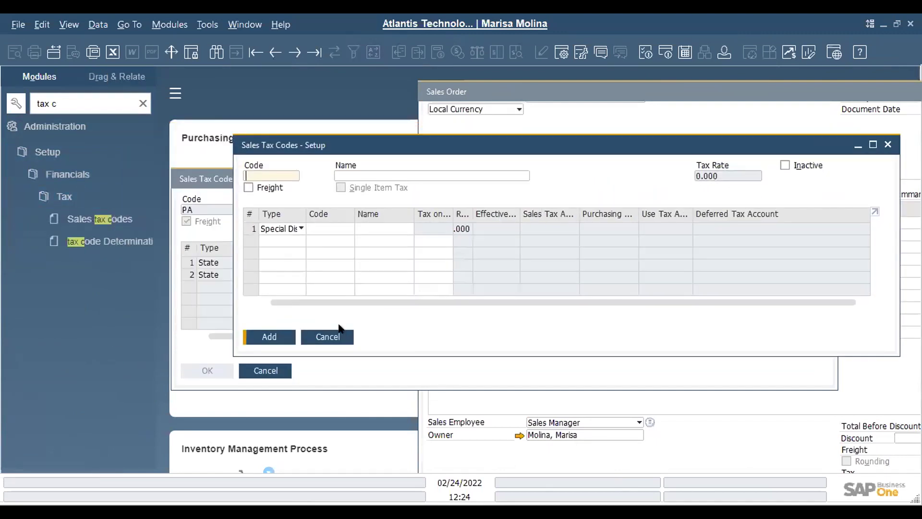
left_click(339, 336)
Look up "tax ju" in the menus, open the sales tax jurisdictions setup, and select the City jurisdiction
triple_click(63, 104)
left_click(62, 105)
key("BackSpace")
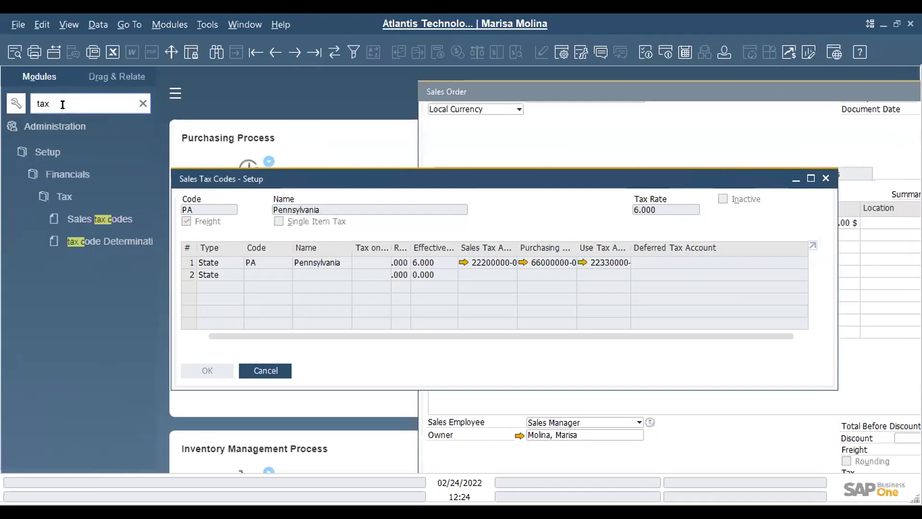
type("ju")
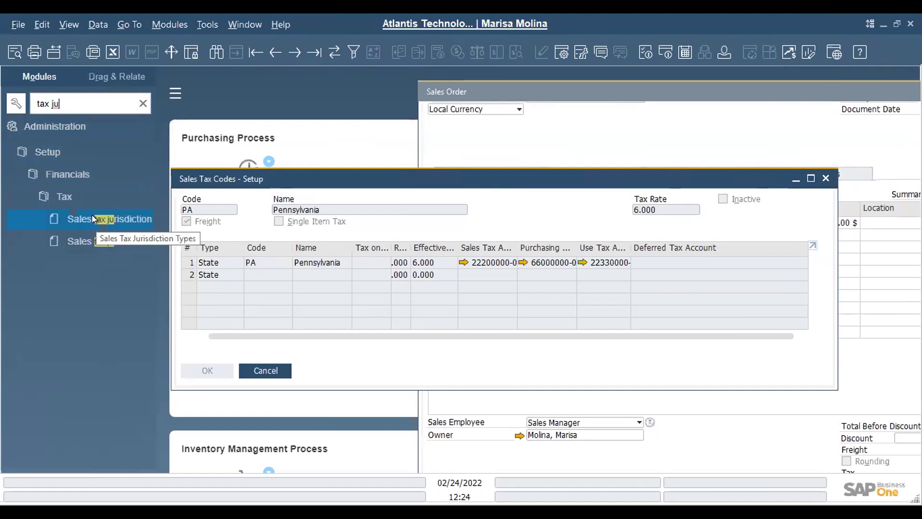
left_click(90, 239)
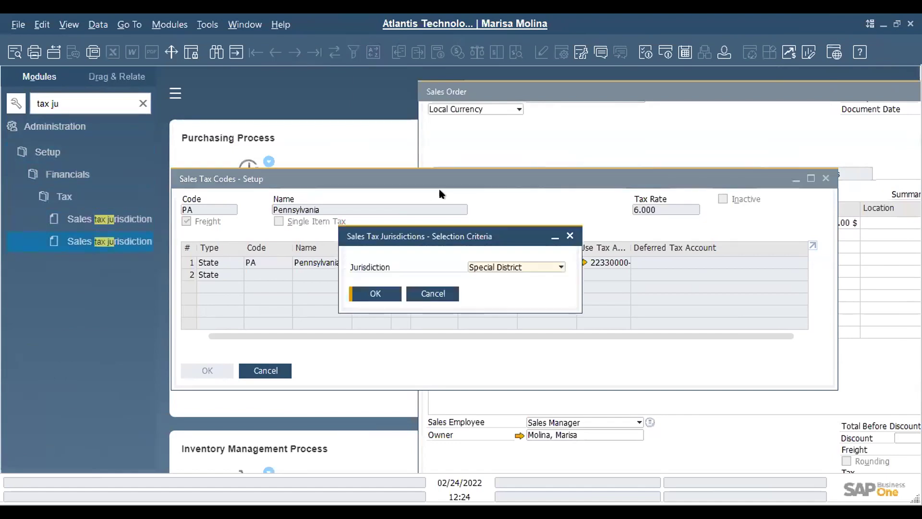
left_click_drag(458, 235, 293, 321)
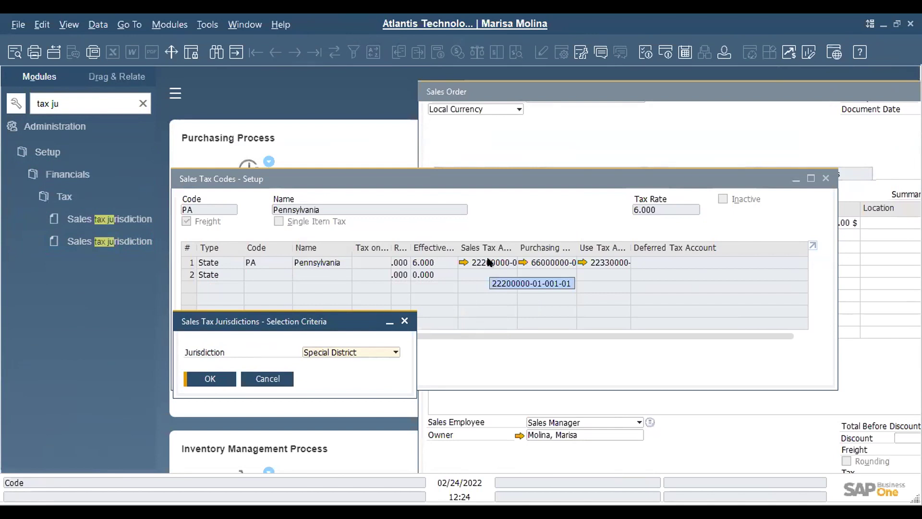
left_click_drag(323, 322, 415, 311)
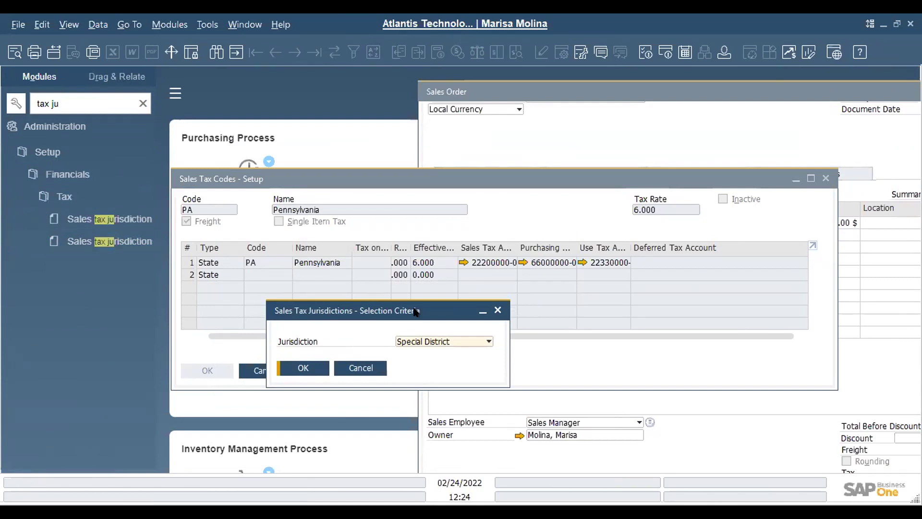
left_click(418, 341)
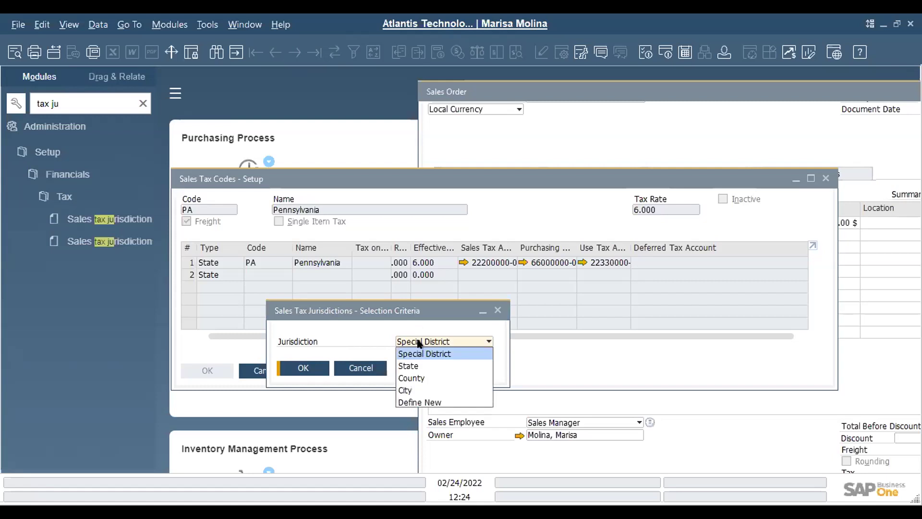
left_click(405, 386)
left_click(297, 373)
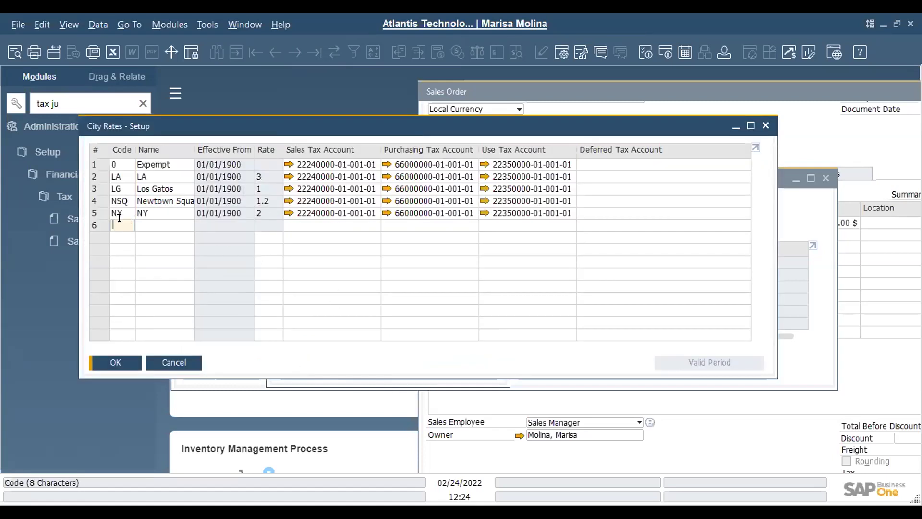
Enter a new city rate with code MIA and name Miami, and try to save it
type("MIA")
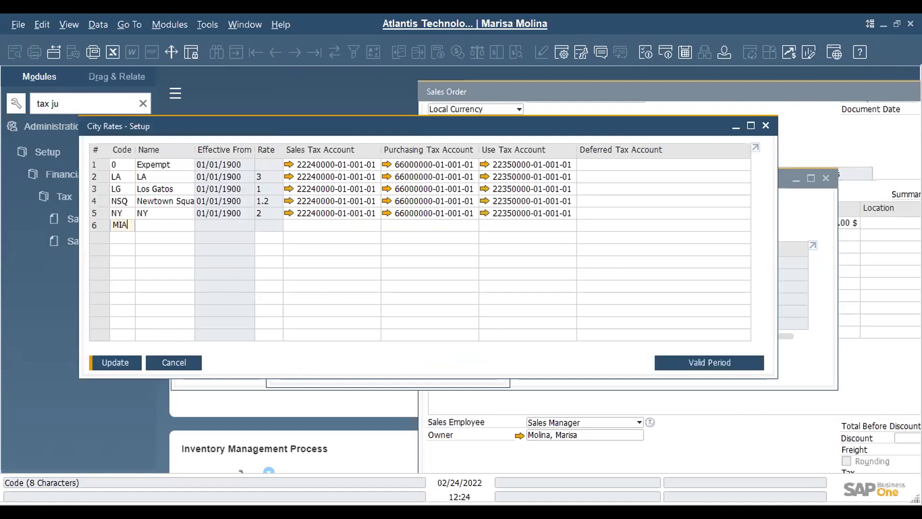
key("Tab")
type("Miami")
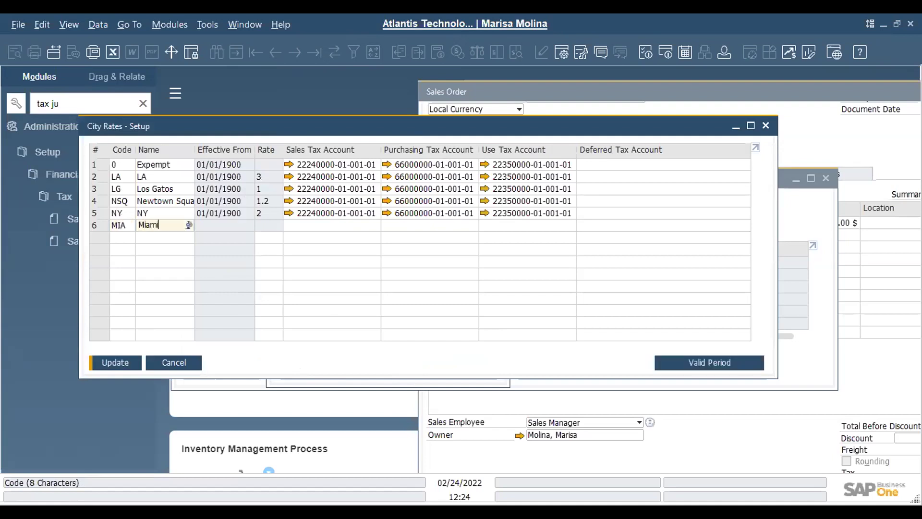
key("Tab")
left_click(123, 362)
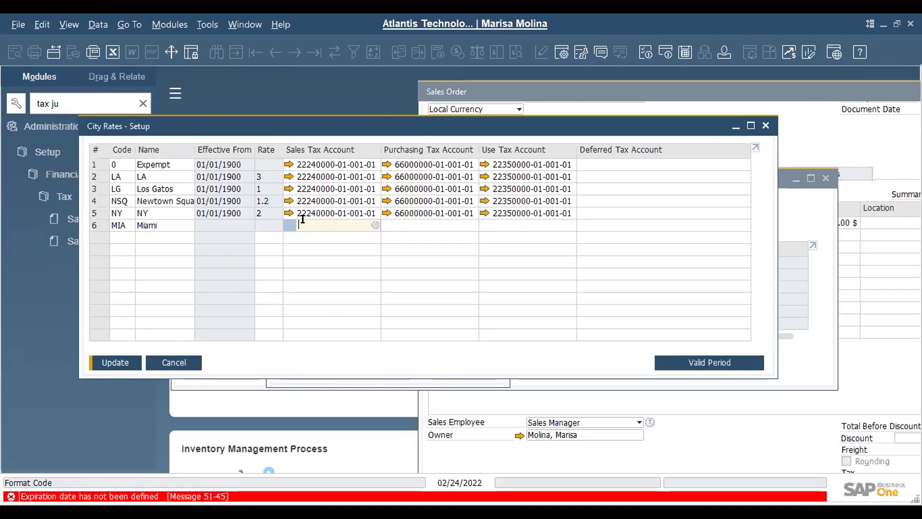
Define Miami's valid period as effective from 01/01/2022 with a rate of 1, and save the city rates
double_click(101, 224)
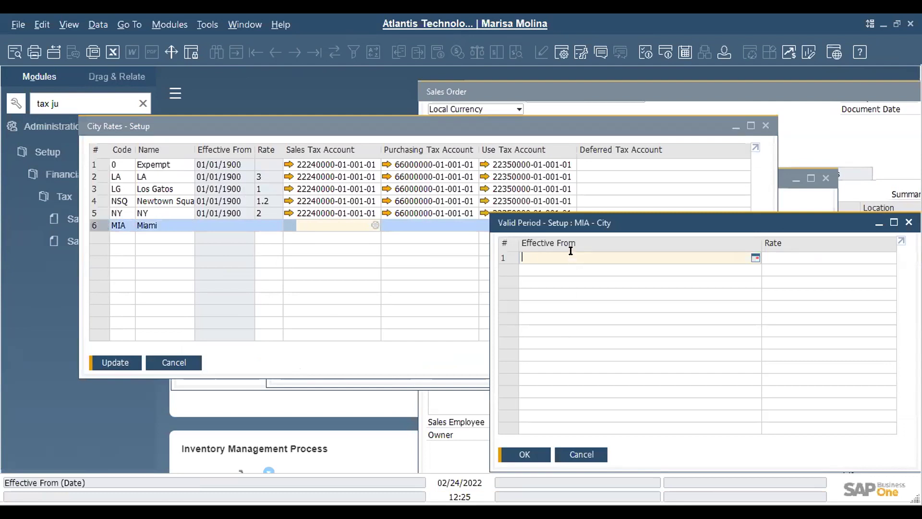
type("0101")
key("Tab")
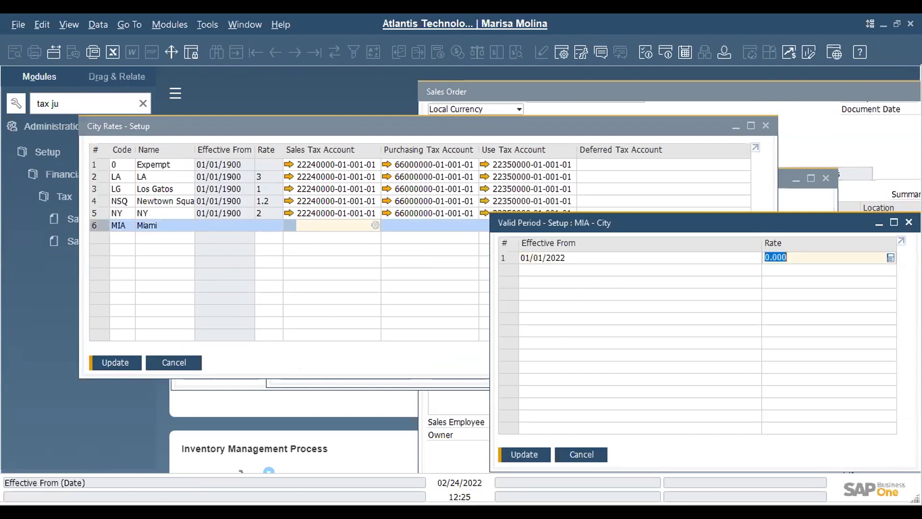
type("1")
key("Return")
key("Return")
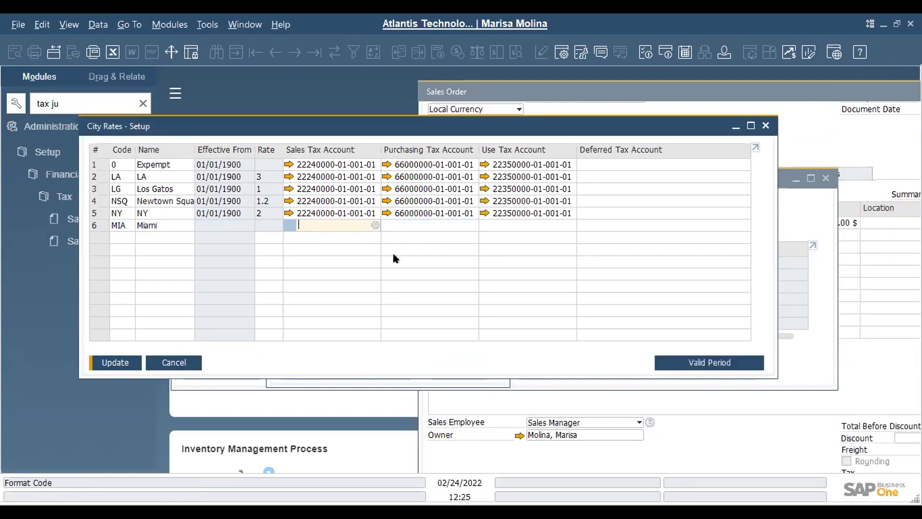
left_click(125, 365)
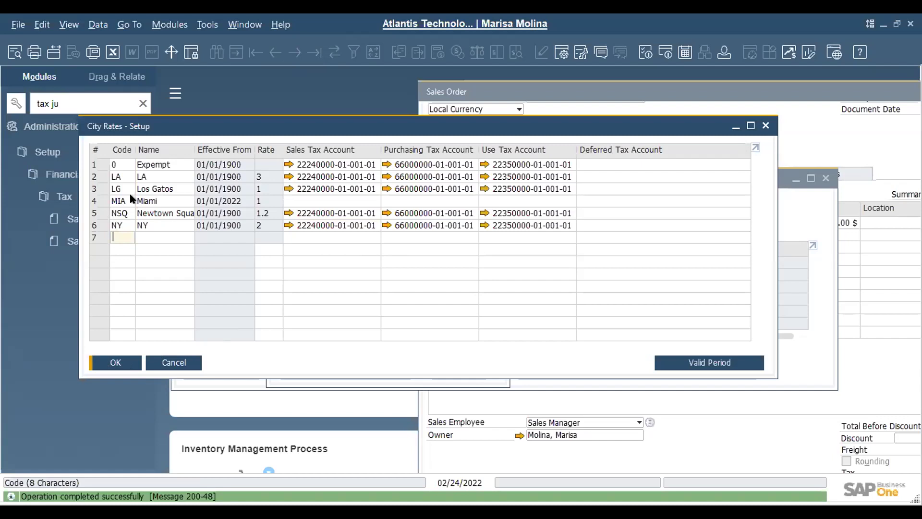
Assign Miami the same sales tax account as the other cities, save it, and close the jurisdiction windows
left_click(310, 201)
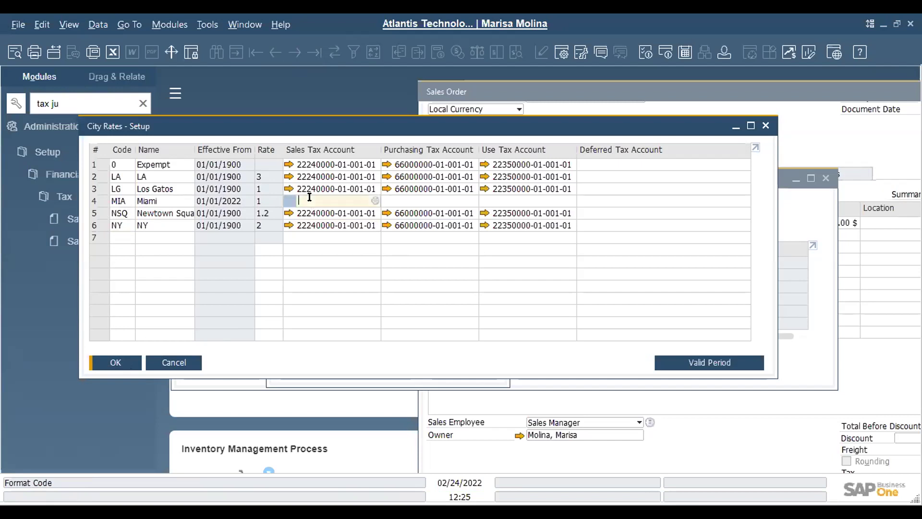
key("ctrl+v")
key("Return")
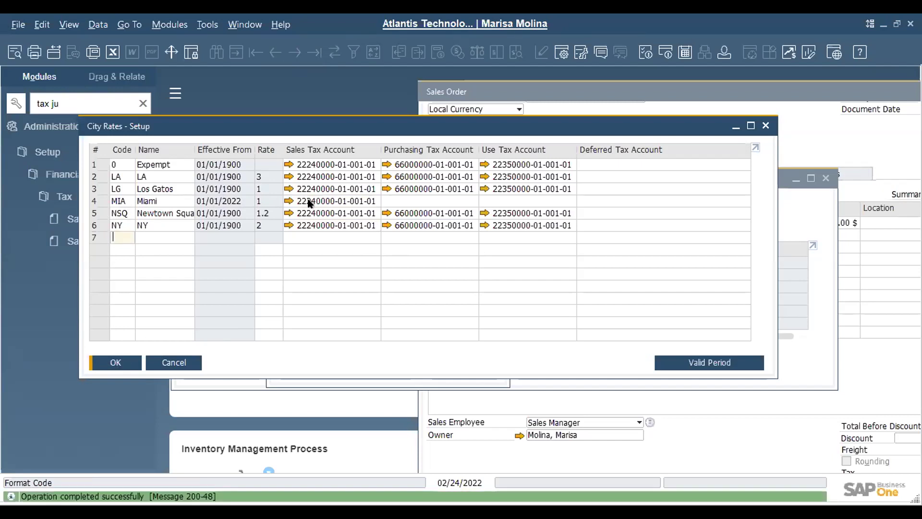
left_click(181, 366)
left_click(369, 368)
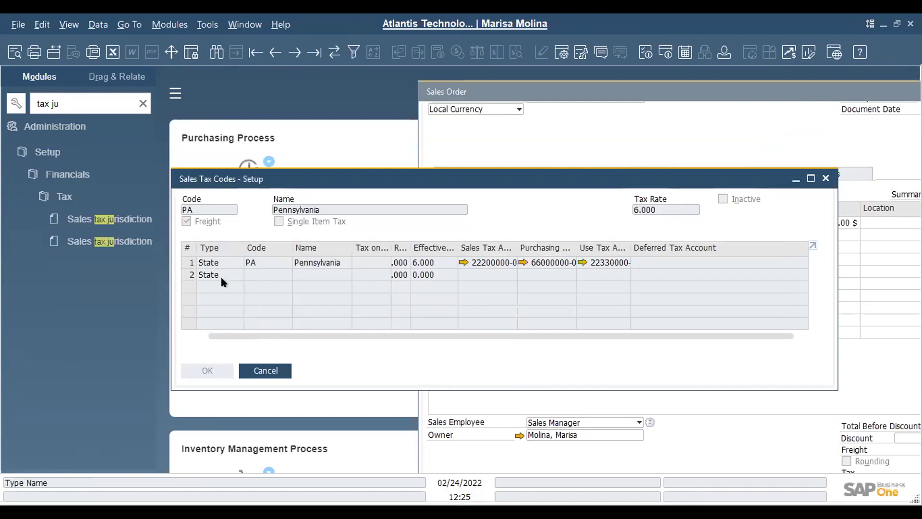
Open the sales tax jurisdictions for State, review the state rates and their tax accounts, and close the list without changes
left_click(110, 241)
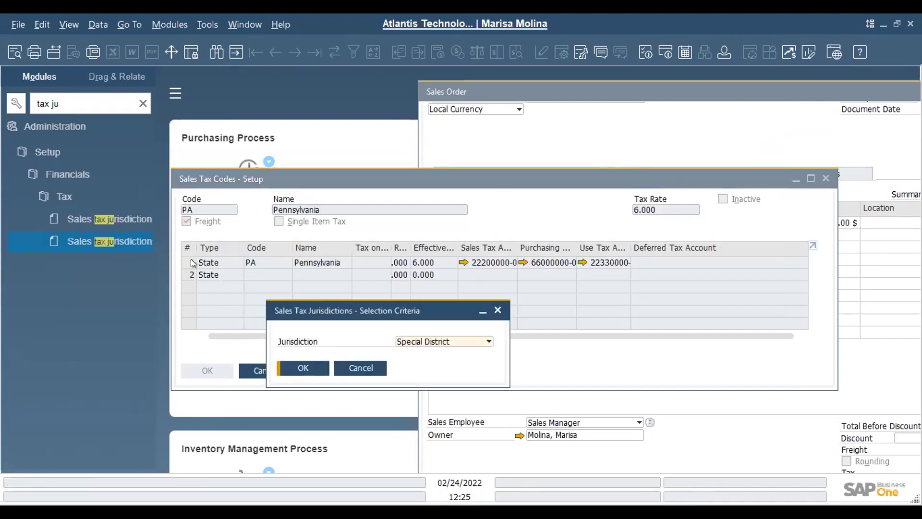
left_click(486, 342)
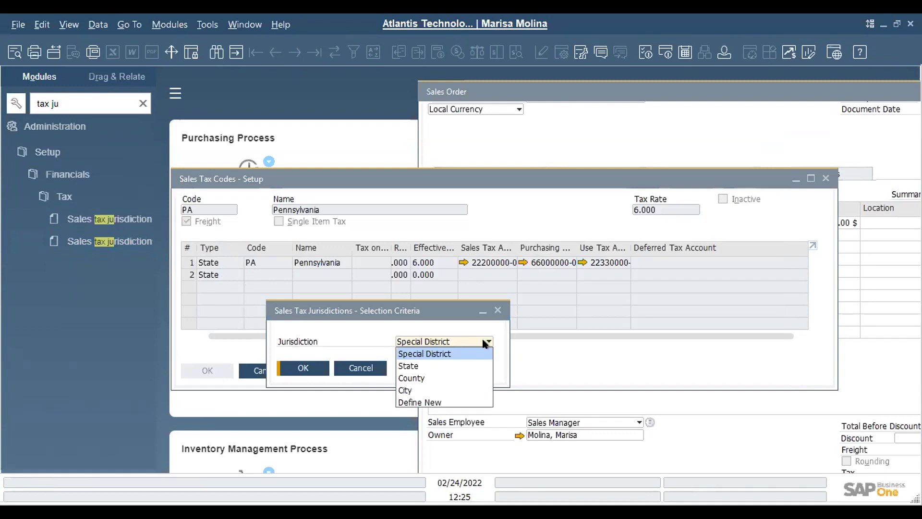
left_click(412, 366)
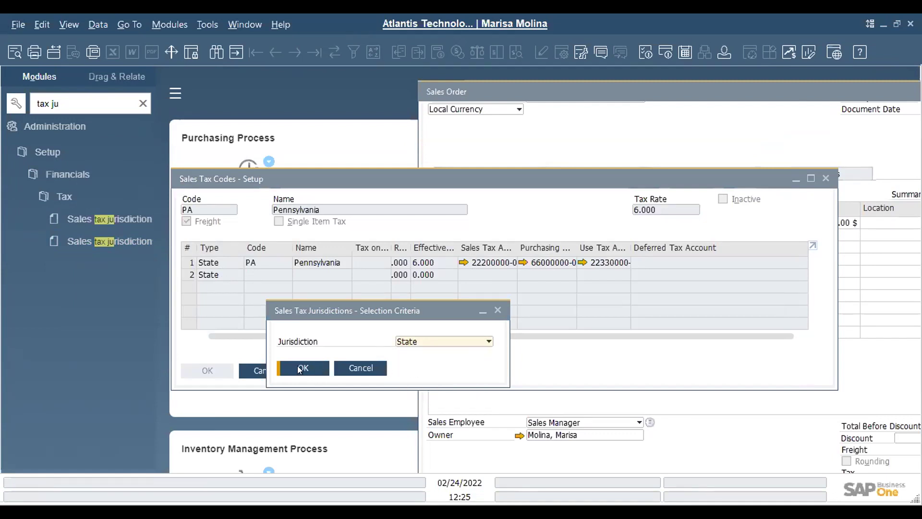
left_click(302, 367)
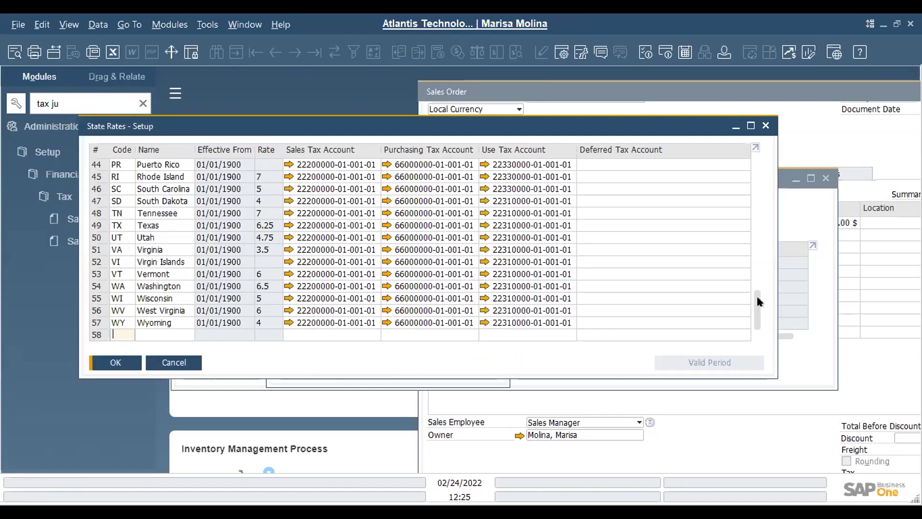
mouse_move(758, 305)
left_mouse_down()
mouse_move(757, 159)
mouse_move(758, 310)
left_mouse_up()
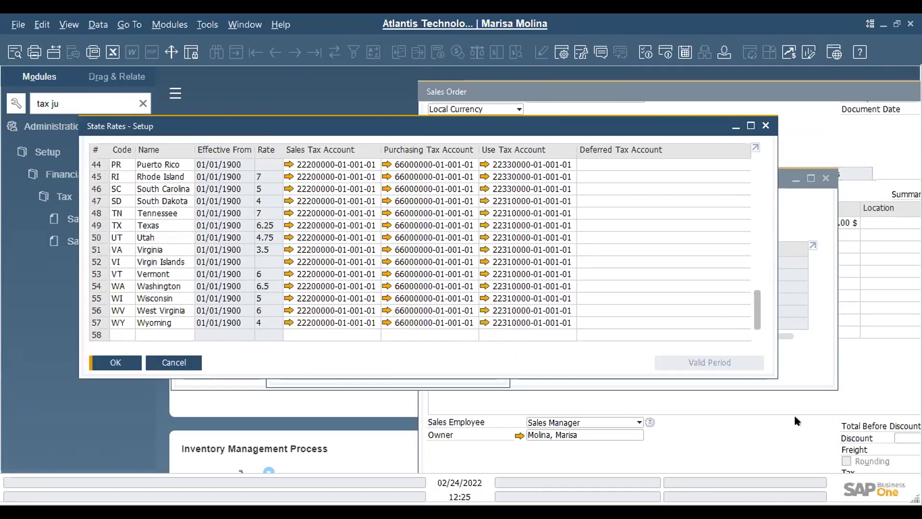
left_click(174, 363)
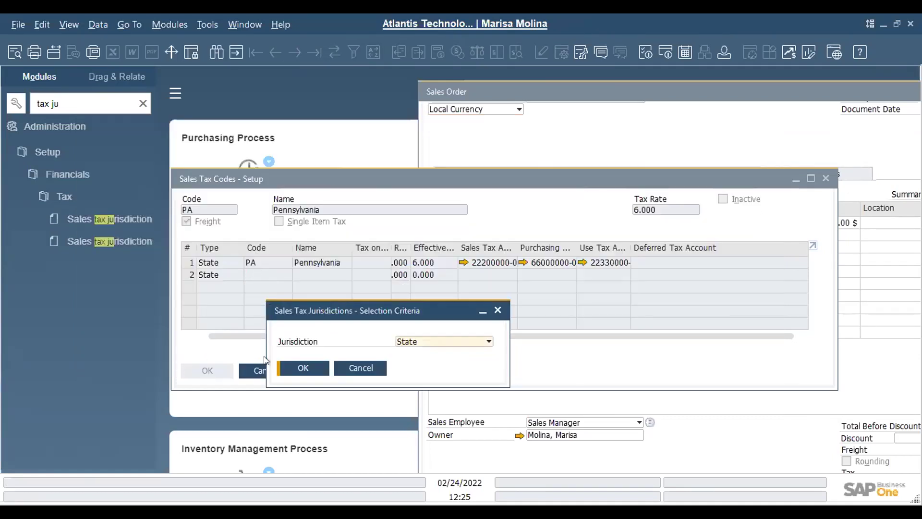
Review the County jurisdiction's rates and tax accounts, and close the jurisdiction windows without changes
left_click(422, 340)
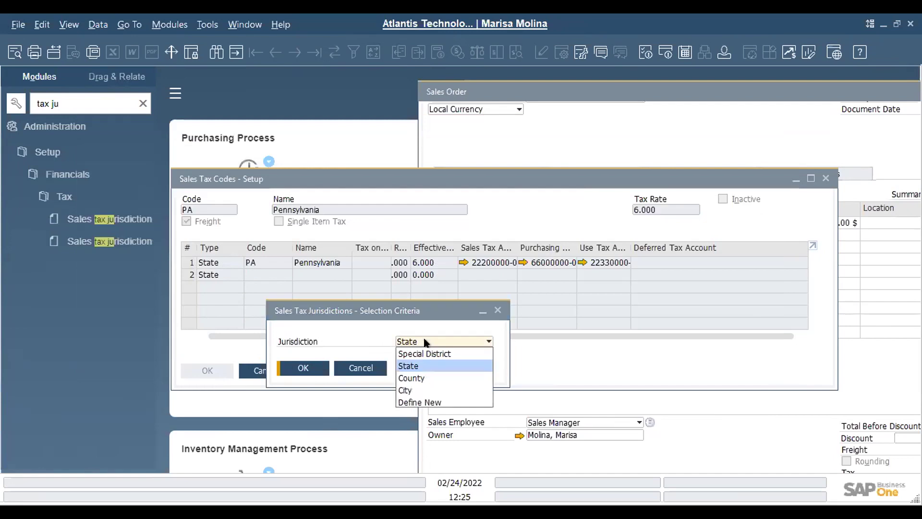
left_click(416, 378)
left_click(298, 367)
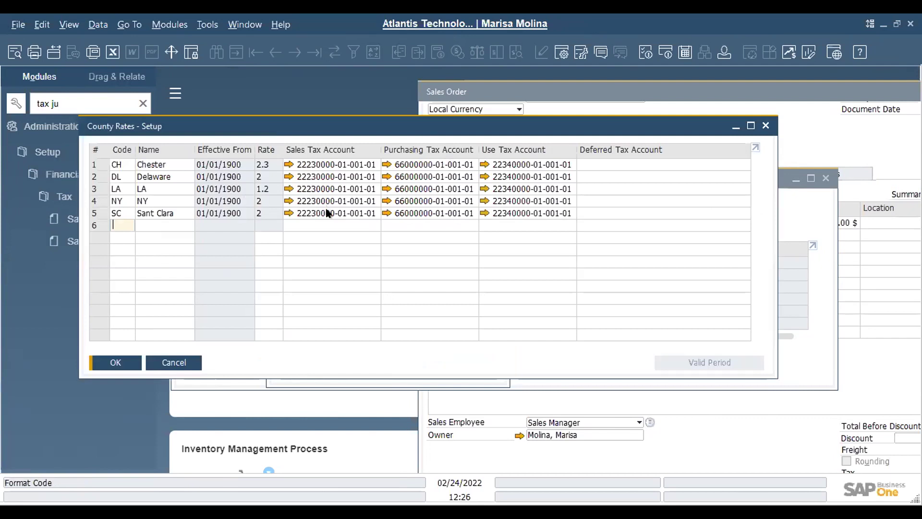
left_click(187, 362)
left_click(360, 370)
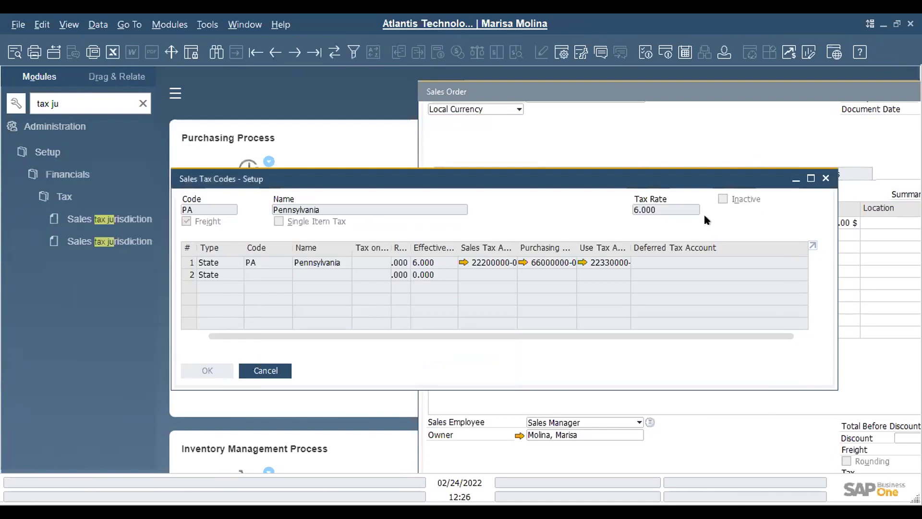
Close the Pennsylvania tax code setup, clear the menu lookup, and close the sales order after checking its customer header
left_click(825, 179)
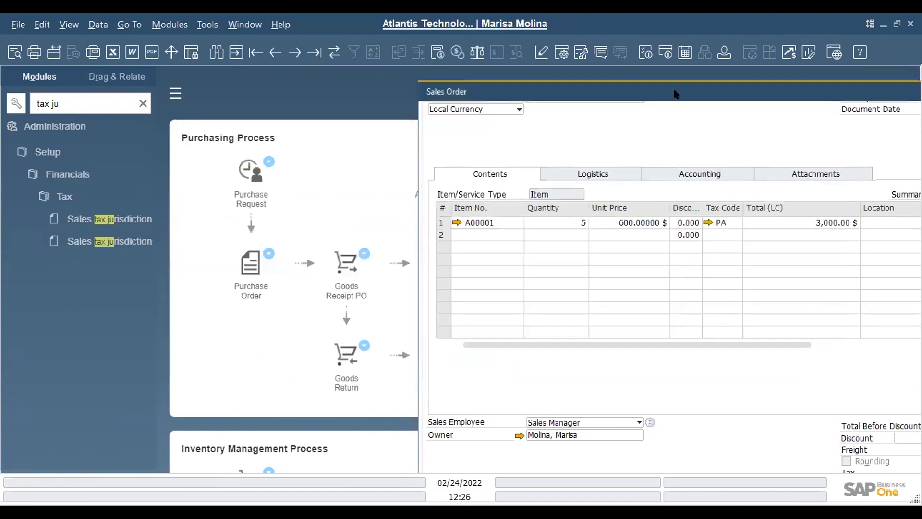
left_click_drag(668, 92, 443, 103)
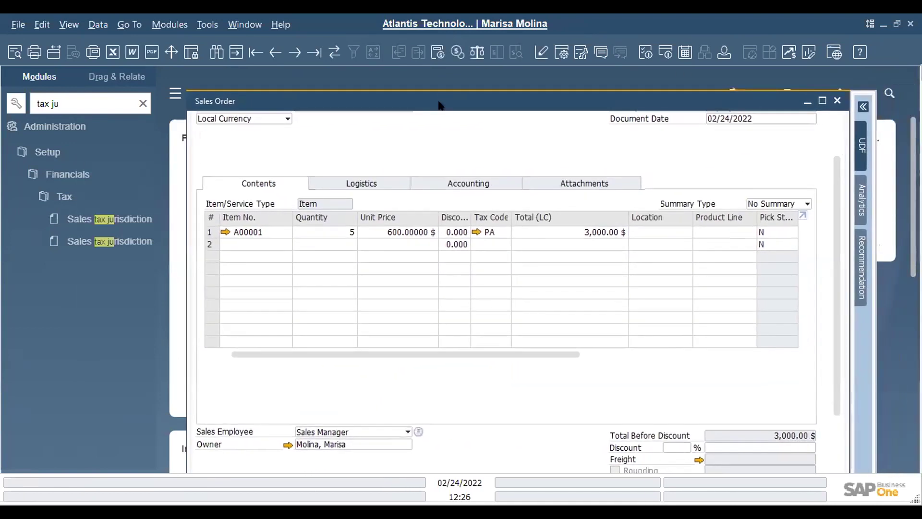
left_click(143, 104)
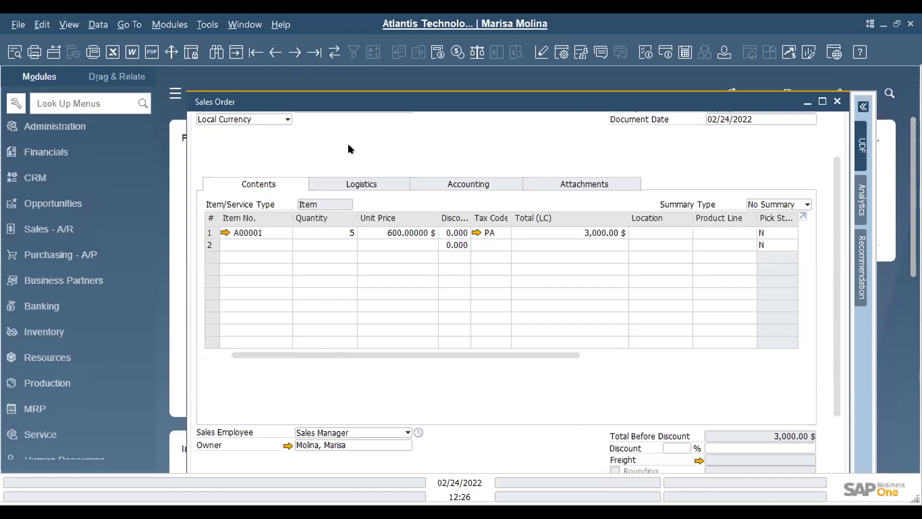
left_click_drag(834, 253, 827, 160)
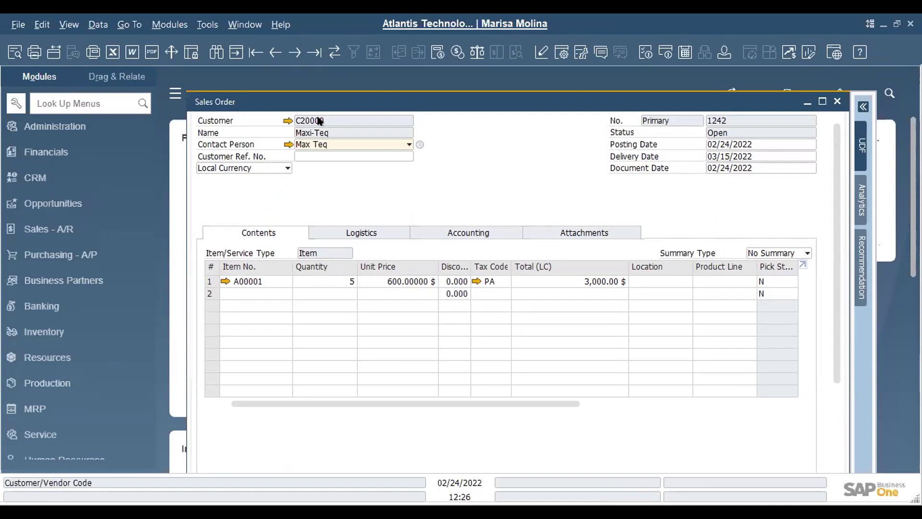
left_click(837, 101)
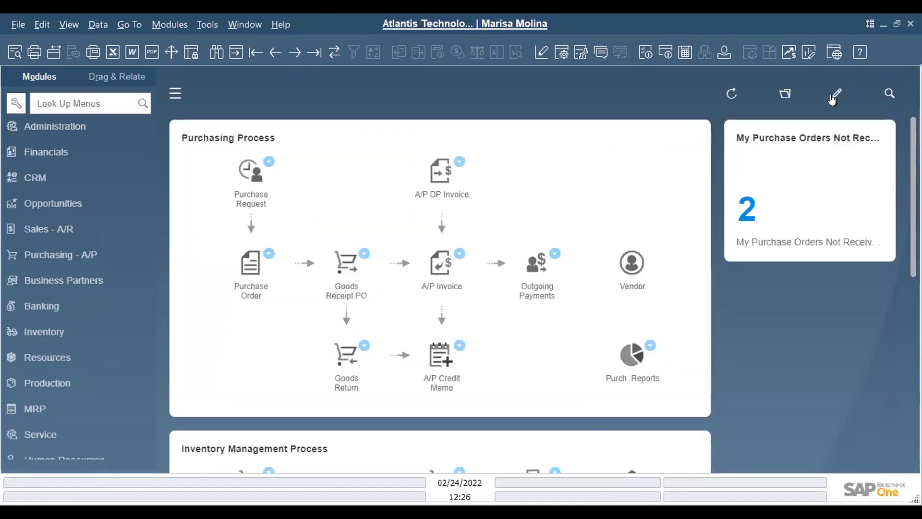
Open the business partner master data, search among the customers, and load the CF Test record
left_click(77, 280)
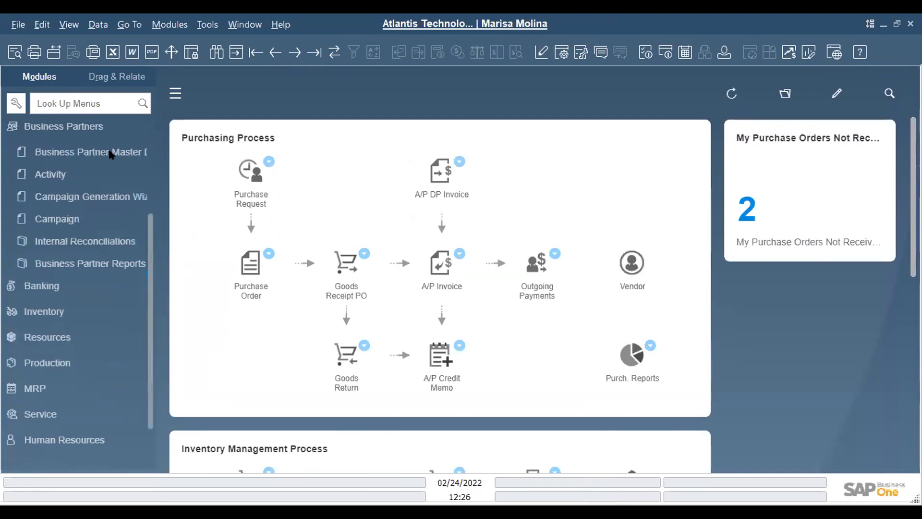
left_click(112, 153)
left_click(293, 97)
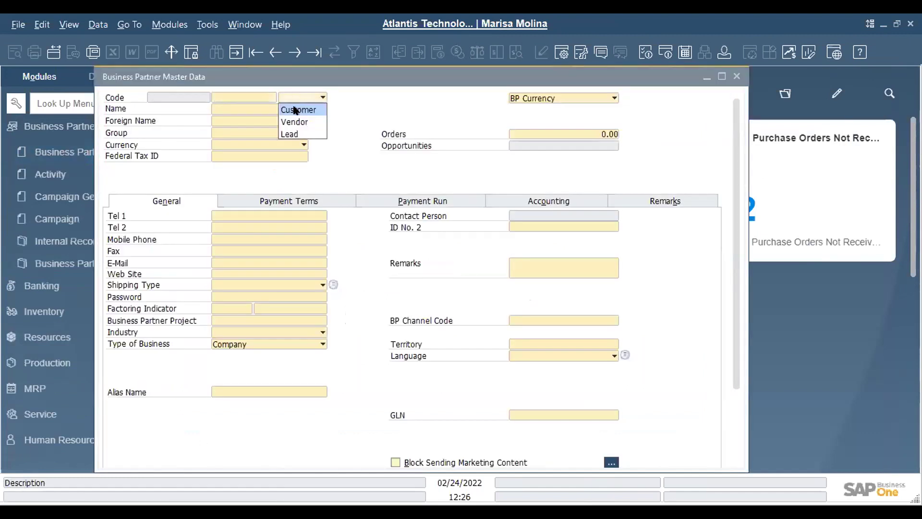
left_click(294, 109)
key("Return")
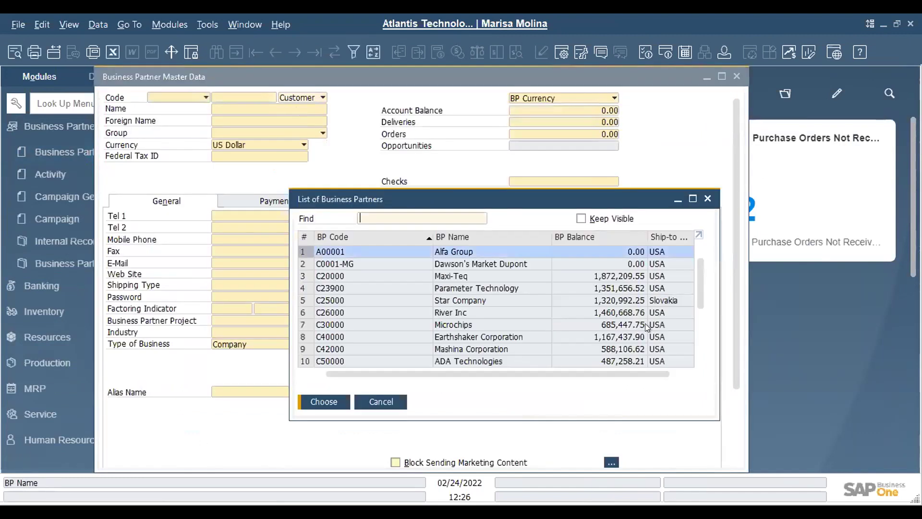
left_click_drag(697, 300, 696, 336)
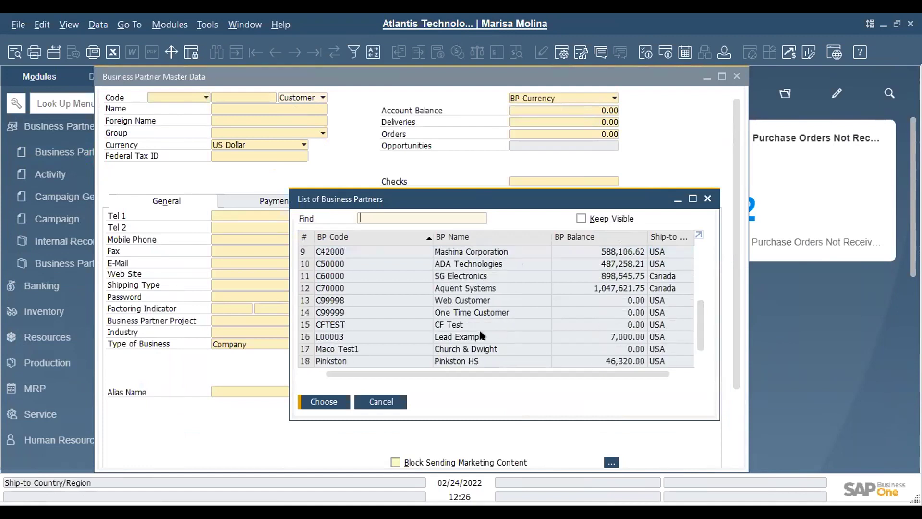
double_click(465, 325)
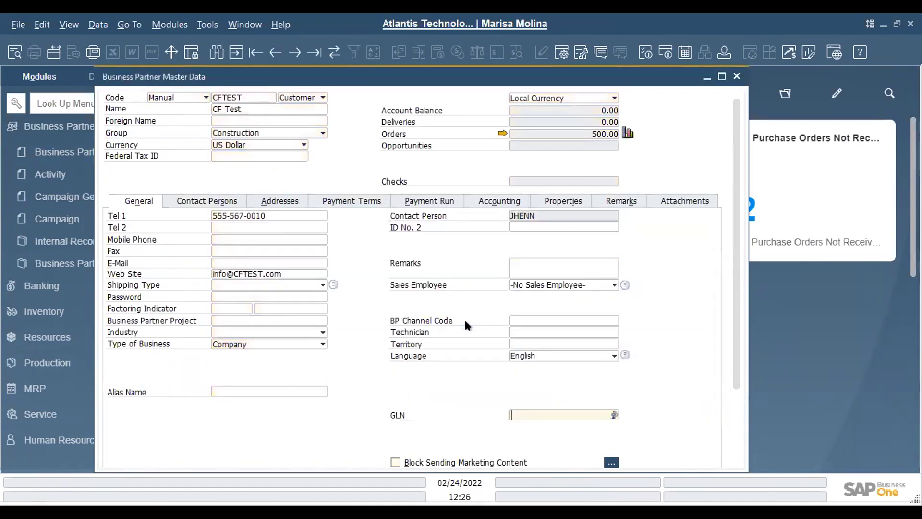
Show CF Test's Main WHSE ship-to address with its tax code field, and copy the business partner code
left_click(279, 202)
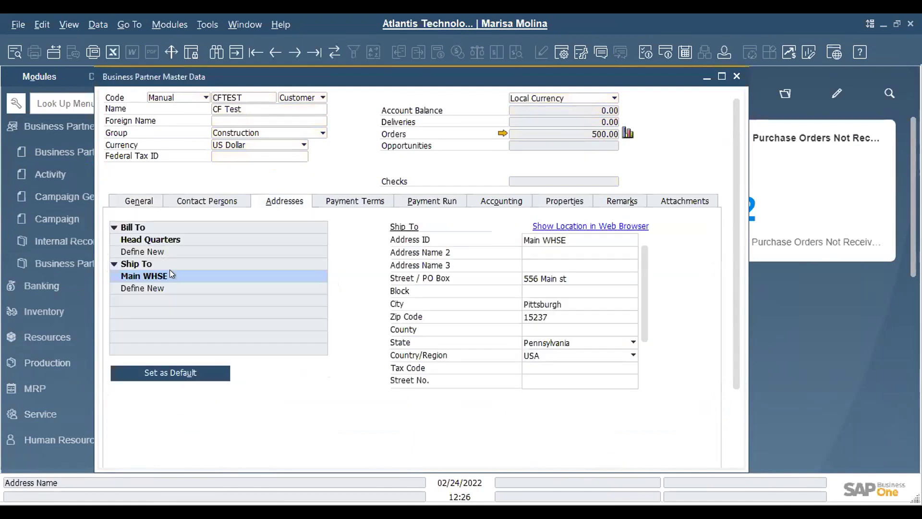
left_click(532, 366)
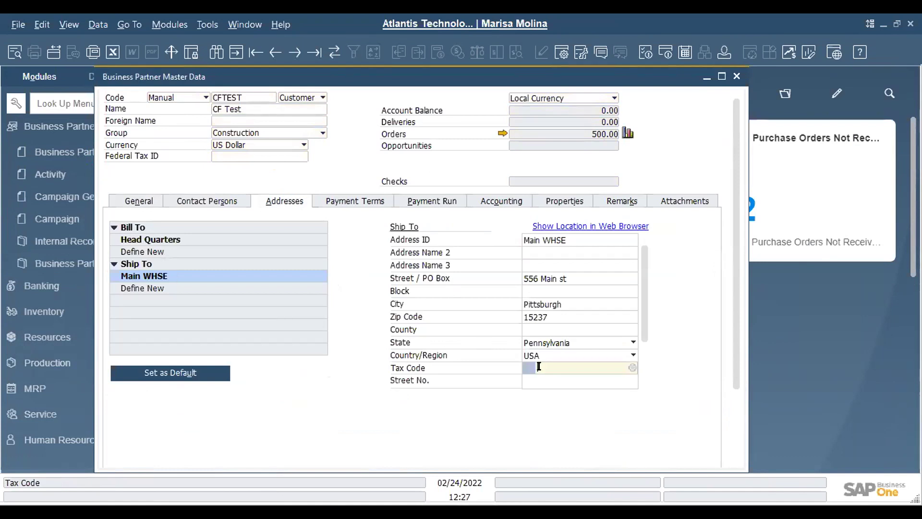
left_click(244, 95)
key("ctrl+c")
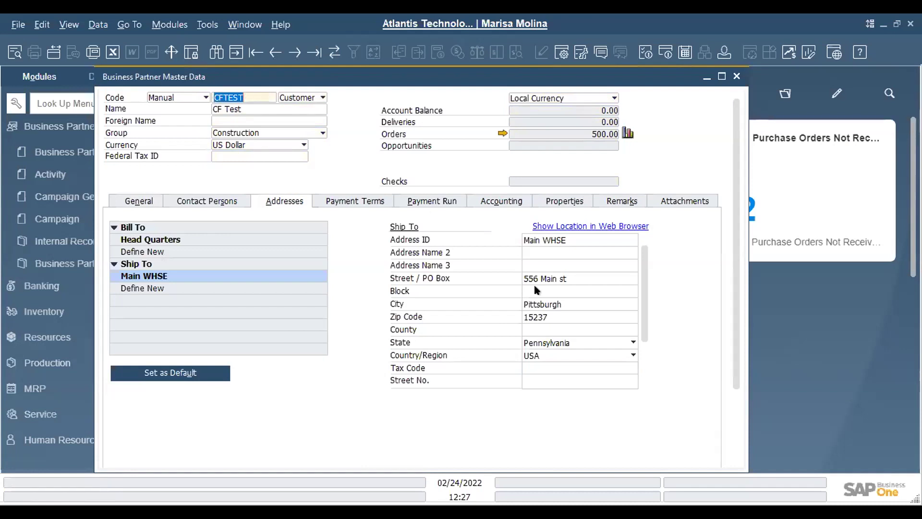
Start a new sales tax code from the ship-to address's tax code list, with CFTEST as both code and name
left_click(605, 367)
left_click(631, 365)
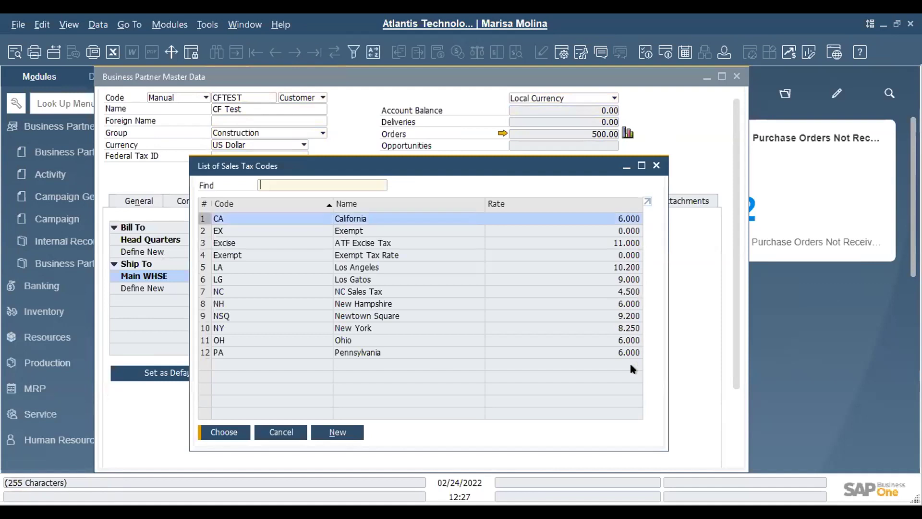
left_click(338, 431)
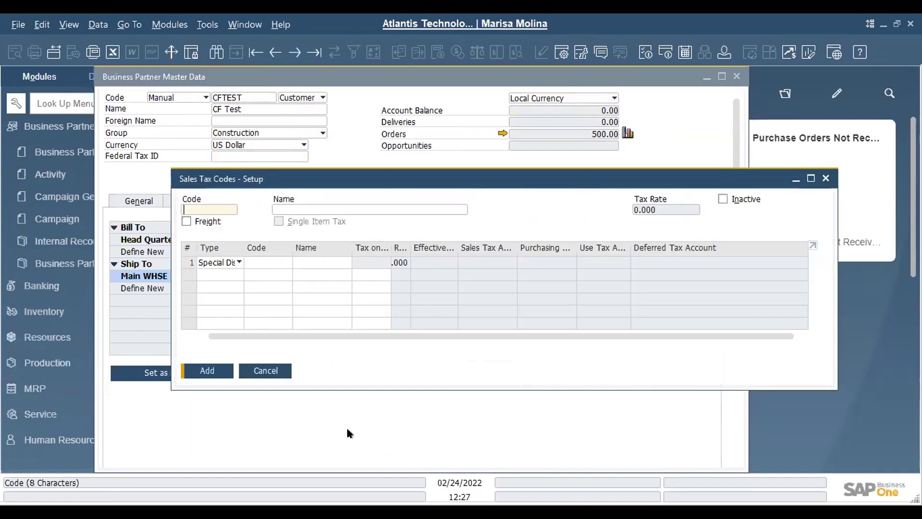
key("ctrl+v")
key("ctrl+v")
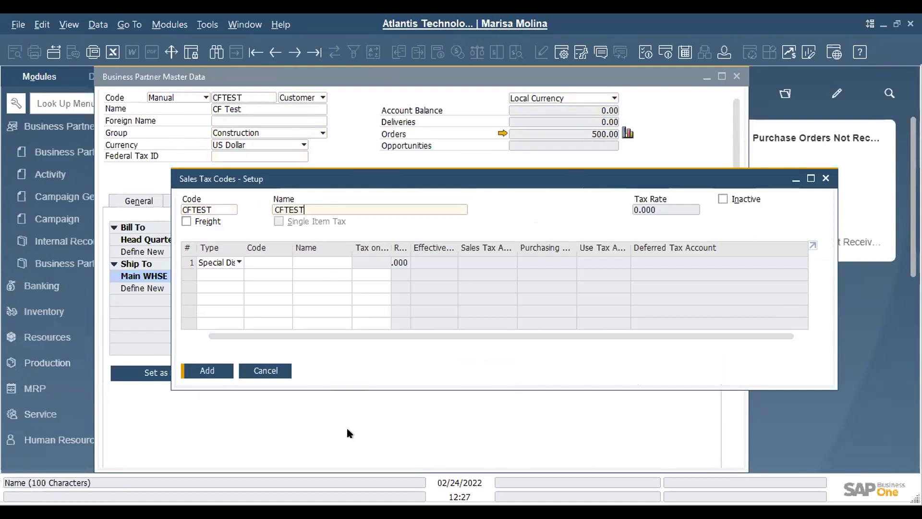
Set the jurisdiction type of the new tax code's first line to Special District
left_click(236, 261)
left_click(218, 279)
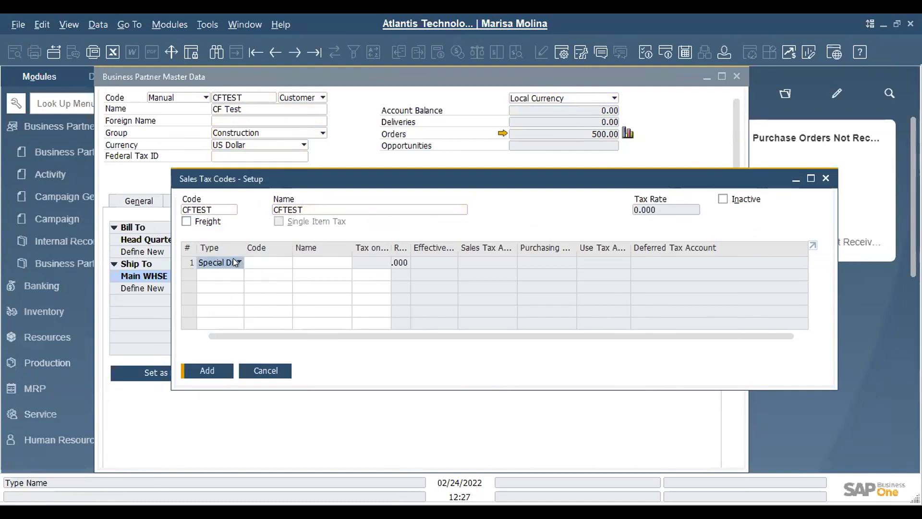
left_click(255, 262)
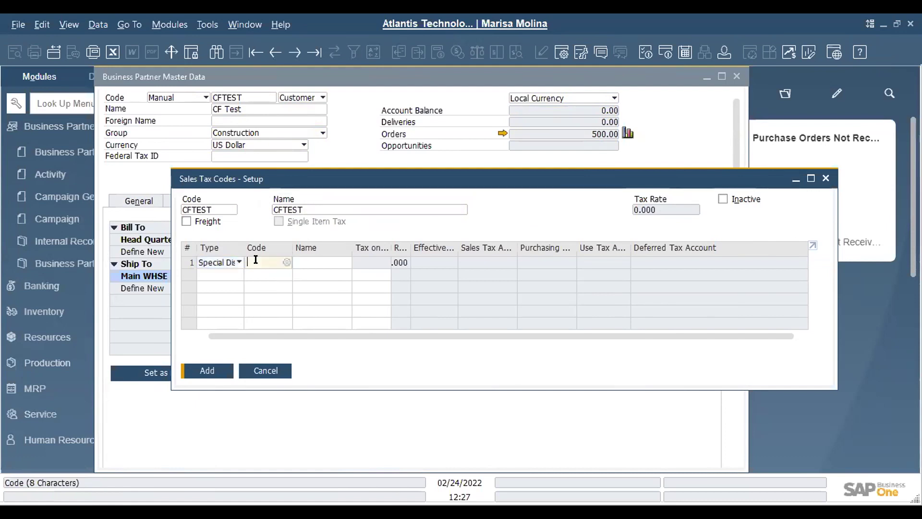
left_click(241, 262)
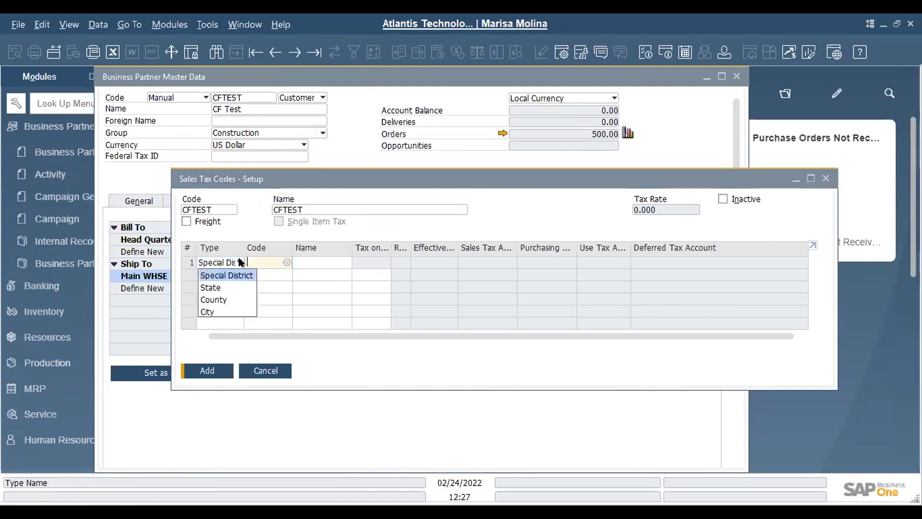
left_click(225, 275)
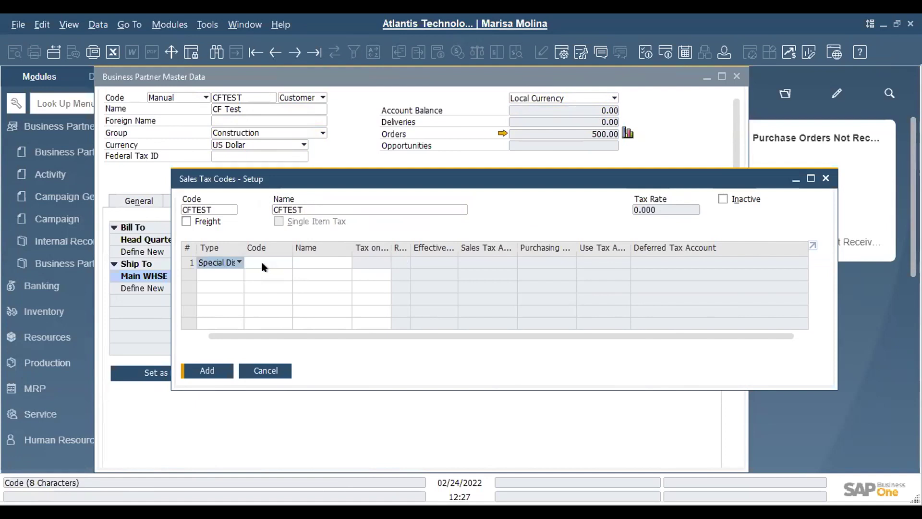
Move the tax code and business partner windows aside, look up "tax j" in the menus, and open the sales tax jurisdictions
left_click_drag(310, 181, 406, 181)
left_click_drag(243, 86, 477, 107)
left_click(307, 168)
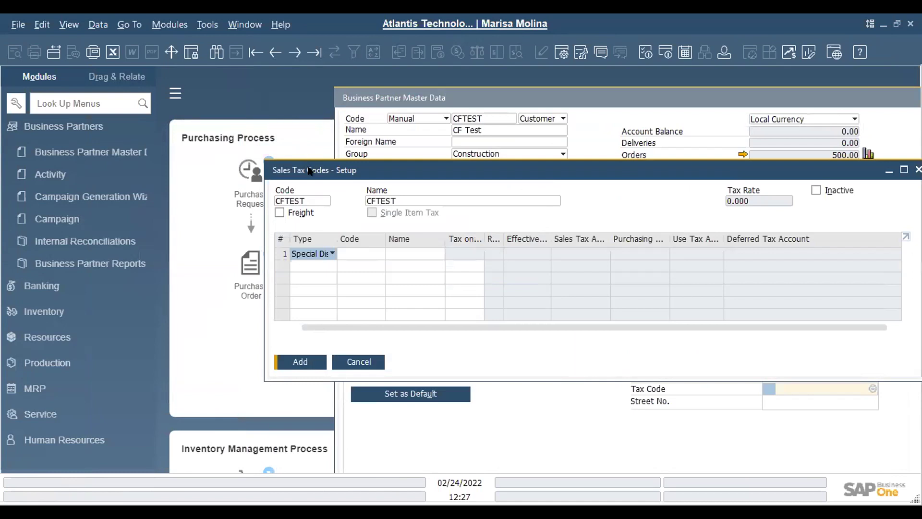
scroll(98, 130, "up", 4)
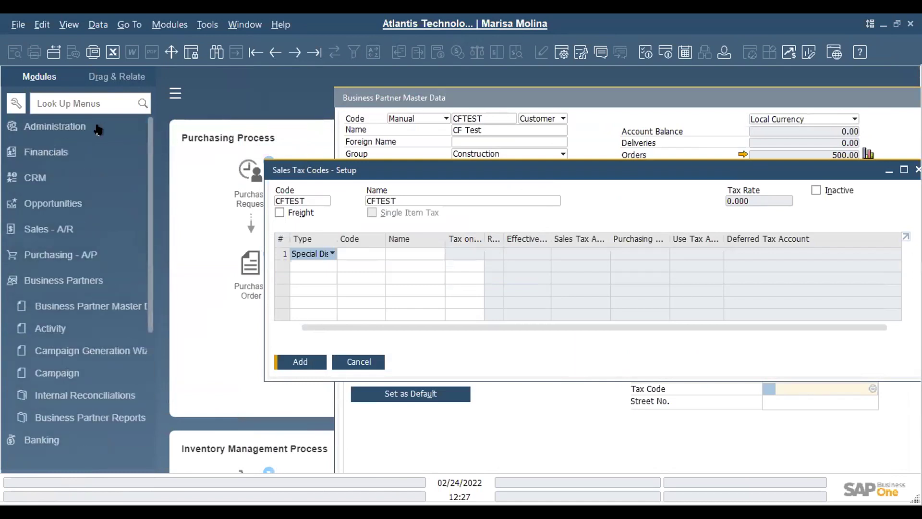
left_click(72, 104)
type("tax j")
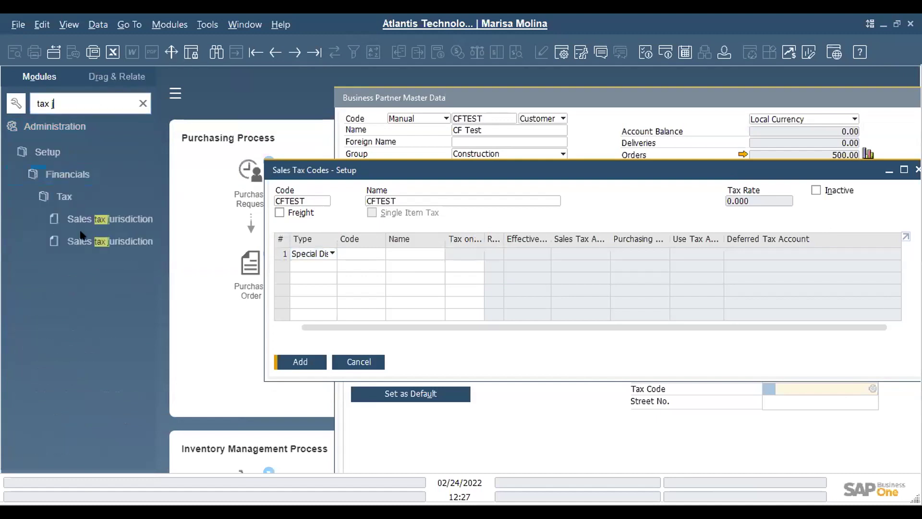
left_click(84, 244)
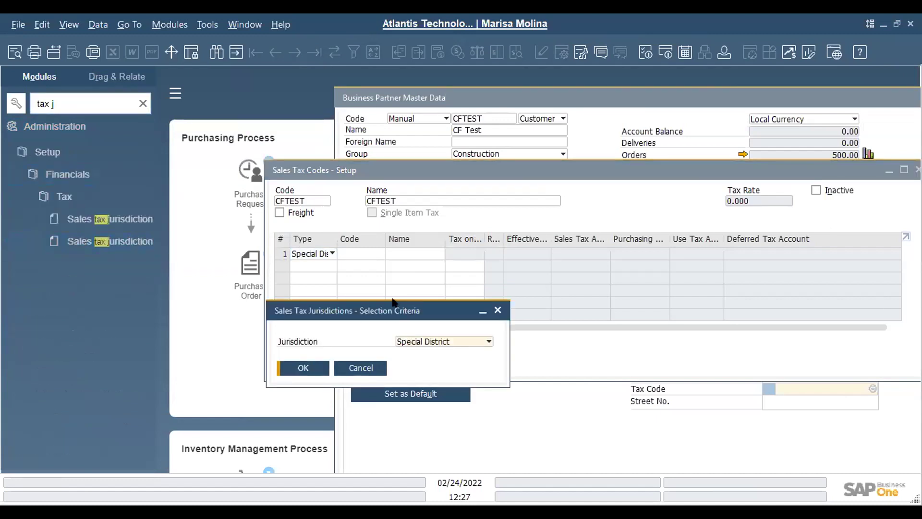
Select the Special District jurisdiction and open its rates setup
left_click_drag(405, 314, 328, 239)
left_click(413, 266)
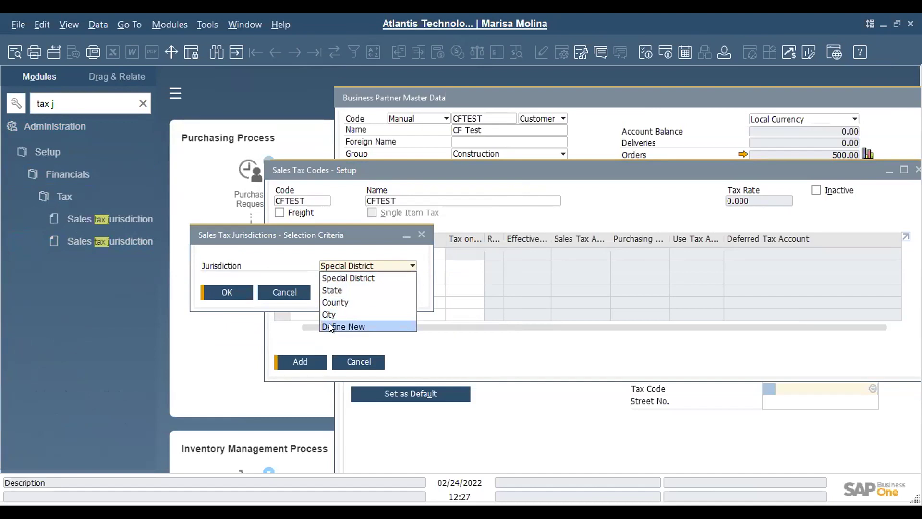
left_click(340, 281)
left_click(240, 294)
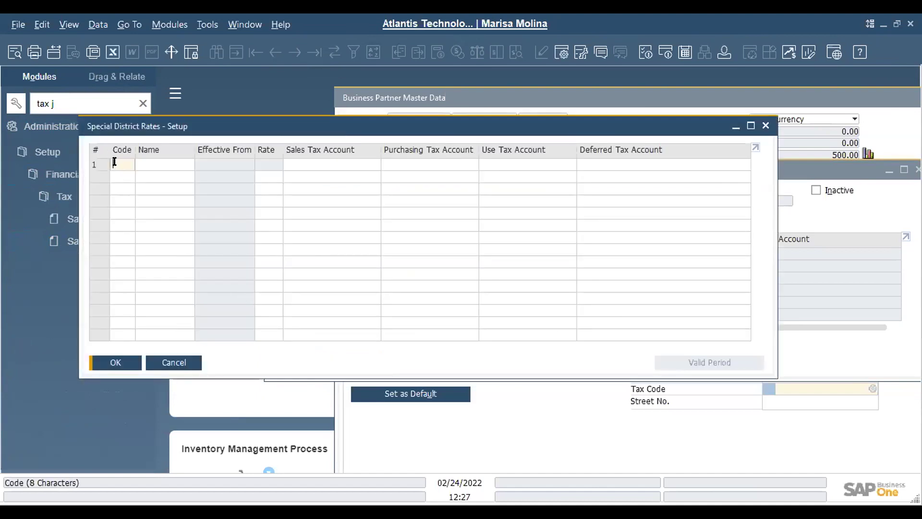
Add a special district rate with CFTEST as code and name and Sales Tax Accrual - Other as its sales tax account
type("CFTEST")
key("Tab")
type("CFTEST")
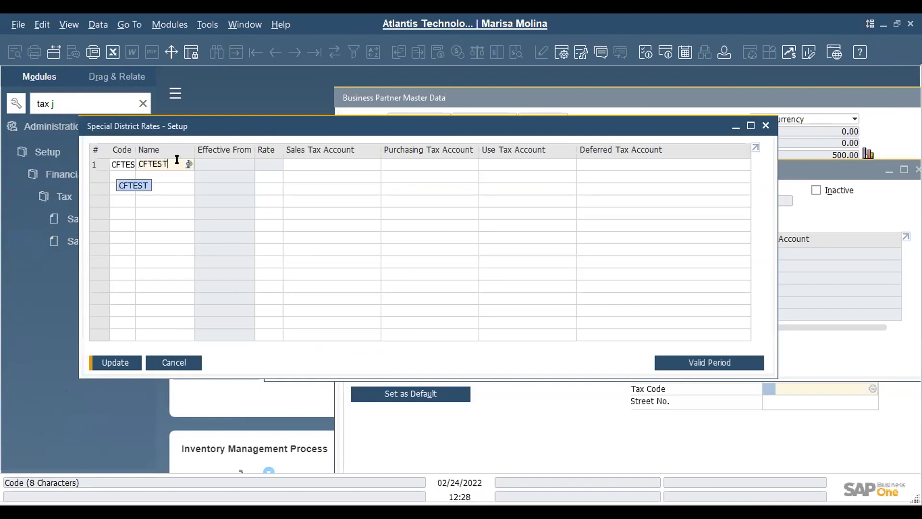
left_click(300, 162)
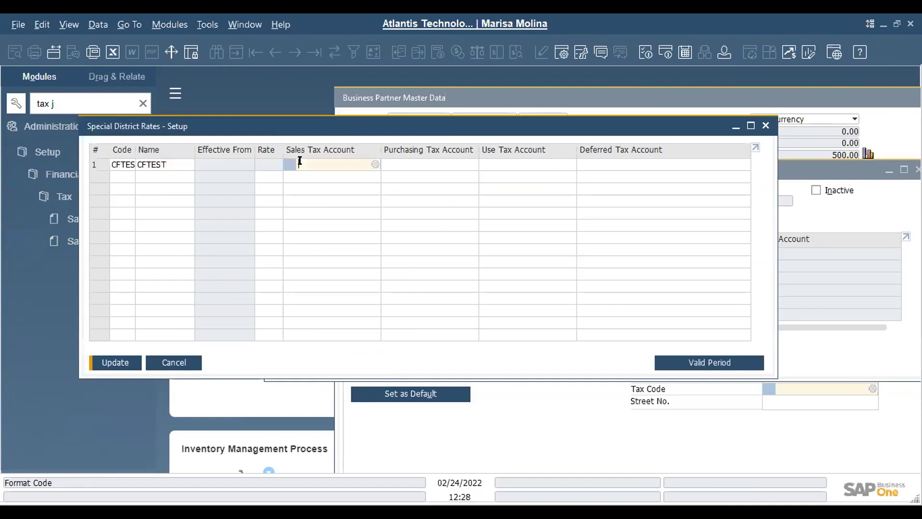
type("22")
key("Tab")
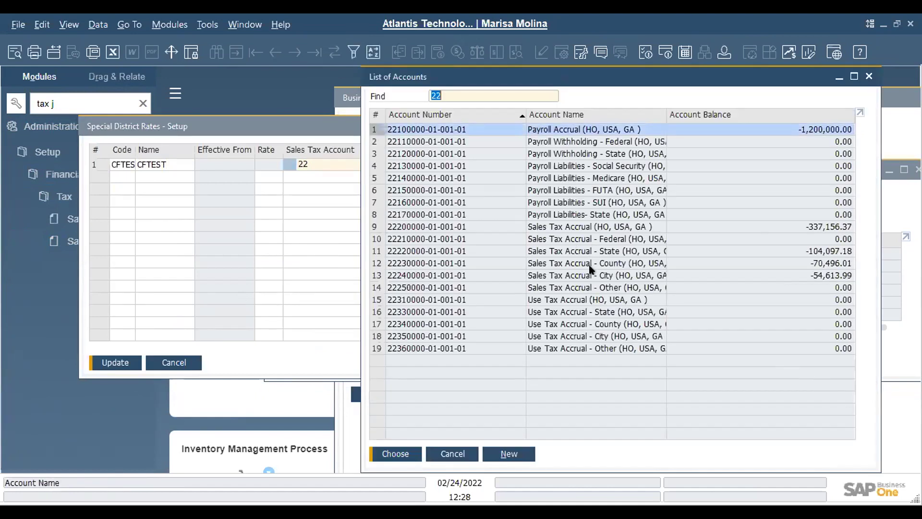
double_click(591, 287)
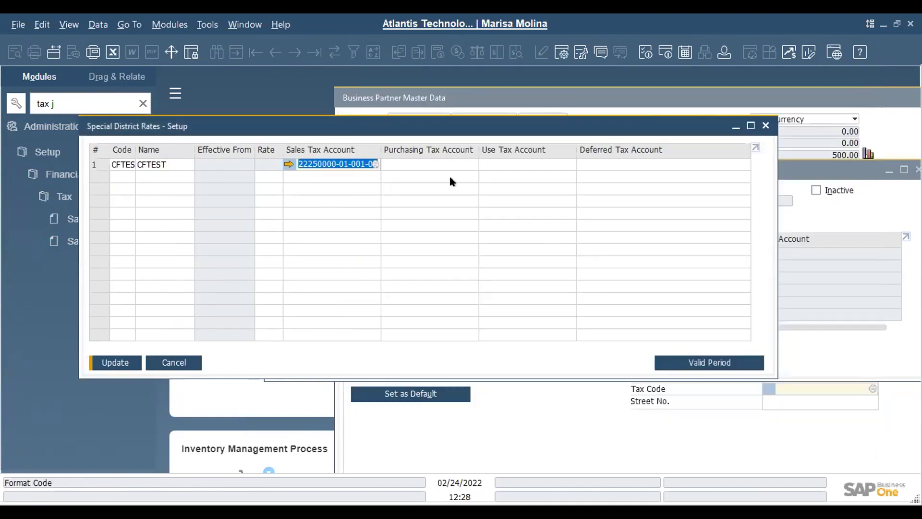
Give the CFTEST district a valid period effective from 01/01/2022 at rate 5.5, save the rates, and close the jurisdiction selection
double_click(92, 165)
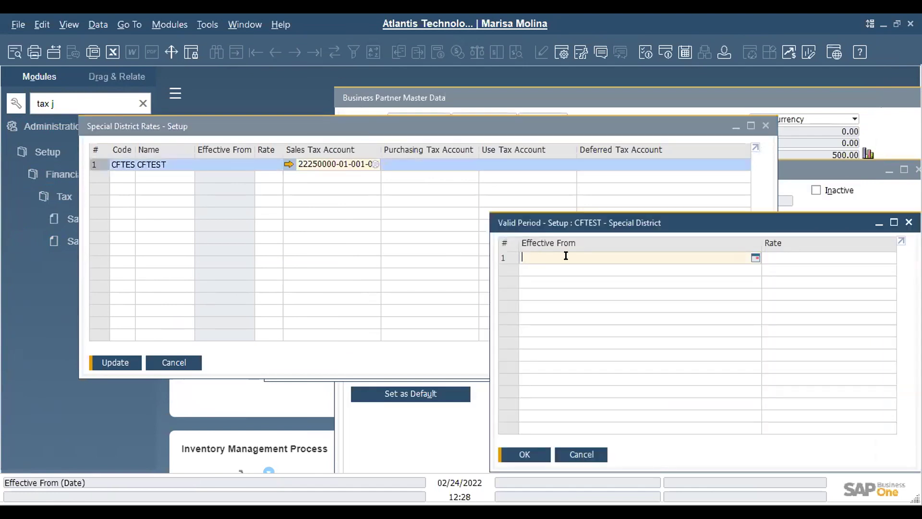
type("0101")
key("Tab")
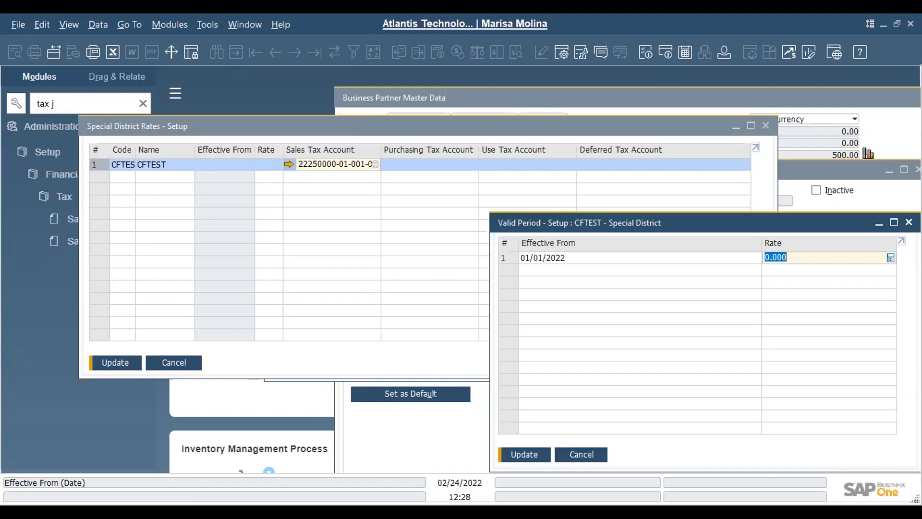
type("5.5")
key("Tab")
key("Return")
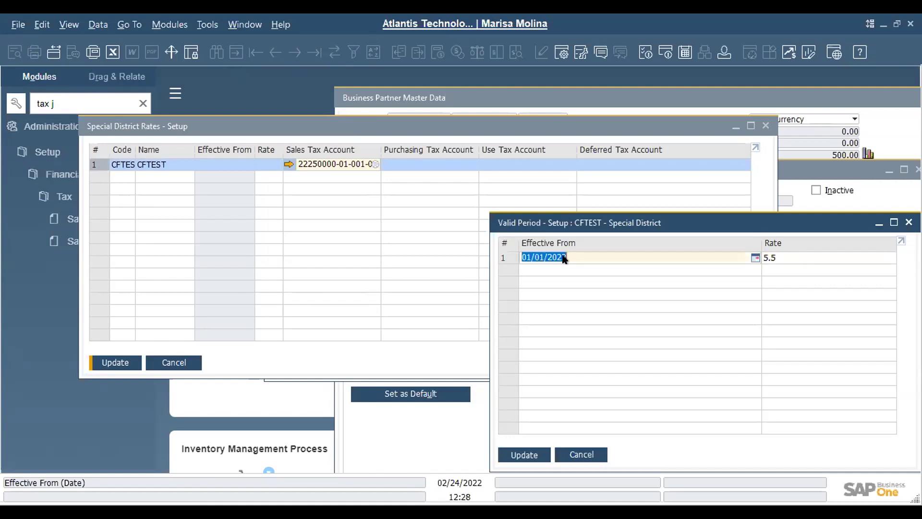
key("Return")
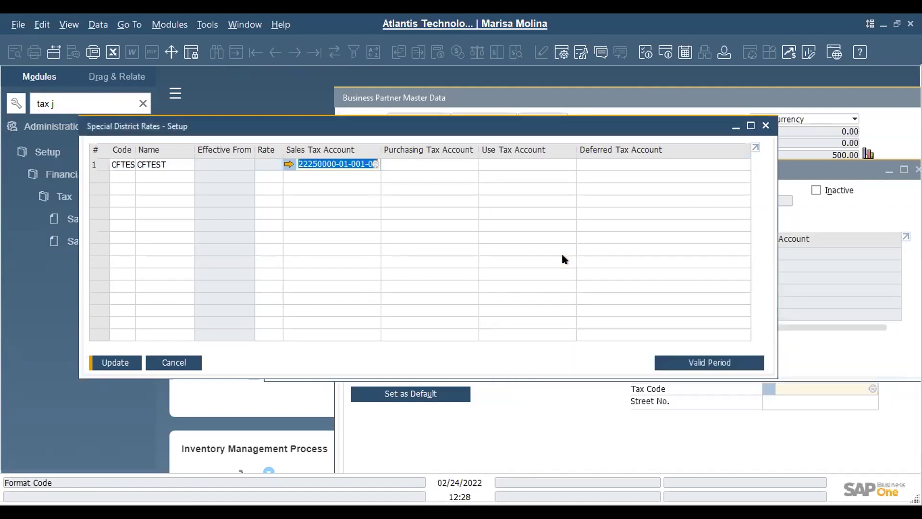
left_click(126, 365)
left_click(126, 367)
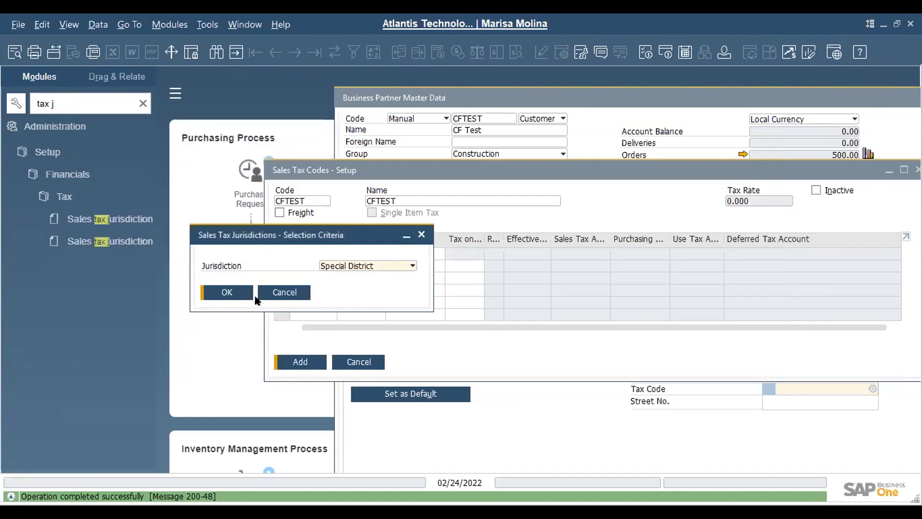
left_click(275, 294)
Assign the CFTEST special district to the new tax code's first line and add the tax code
left_click(376, 253)
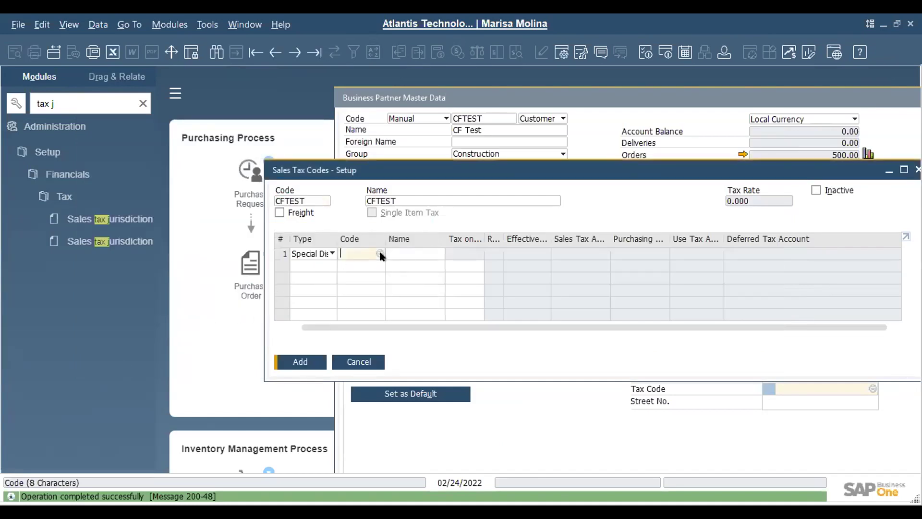
left_click(380, 251)
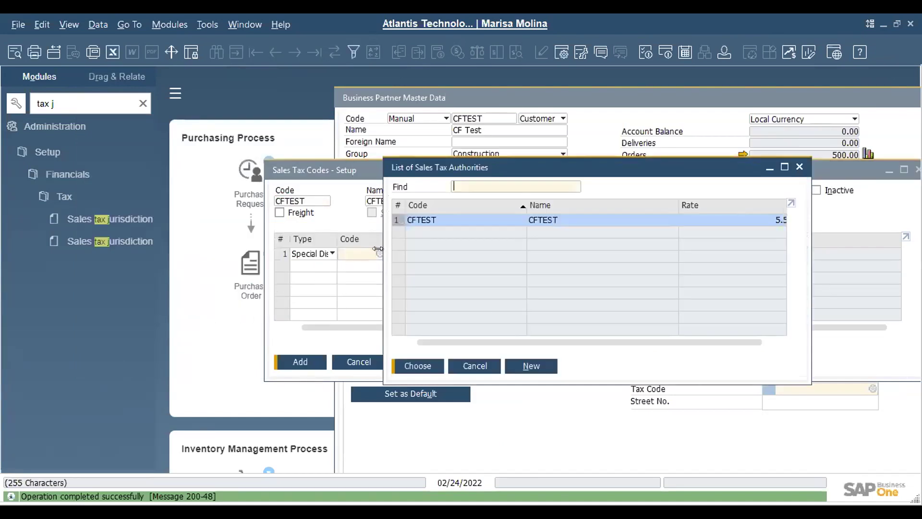
double_click(438, 216)
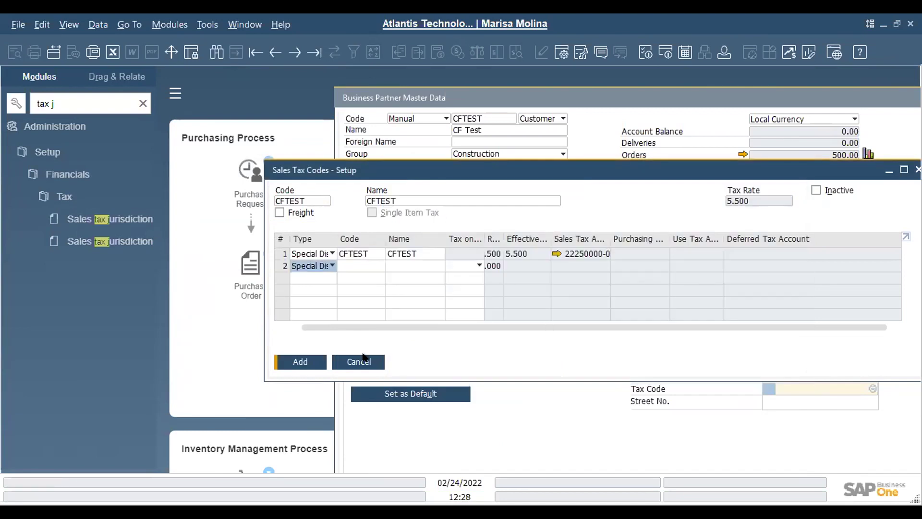
left_click(310, 358)
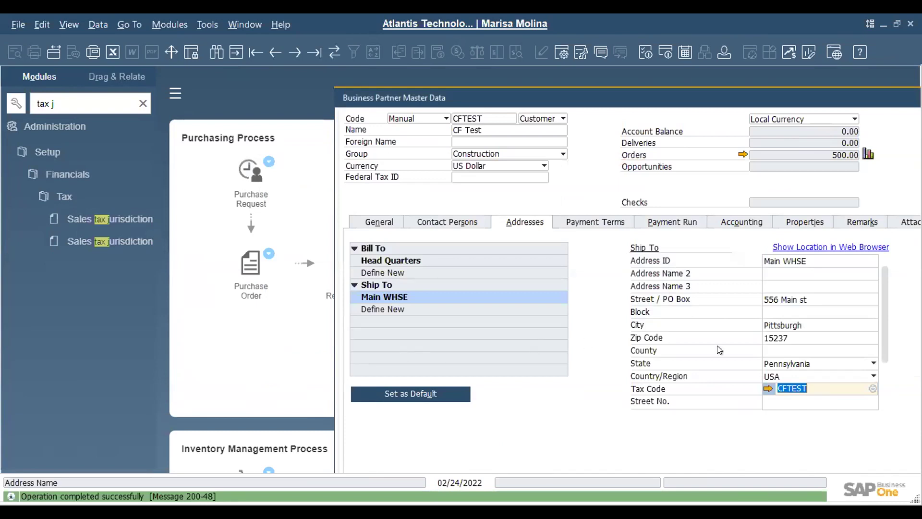
Save the CF Test business partner with the CFTEST tax code on its ship-to address, and close the record
scroll(880, 366, "down", 2)
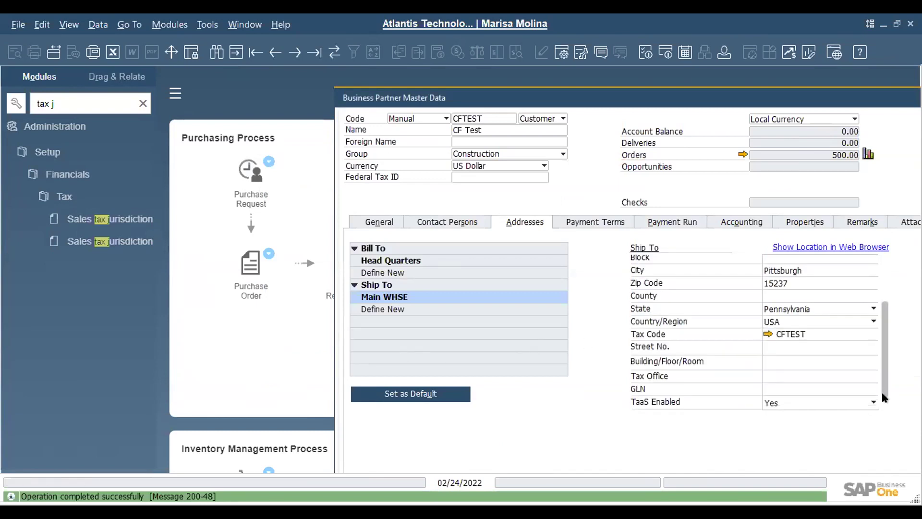
left_click_drag(788, 98, 600, 117)
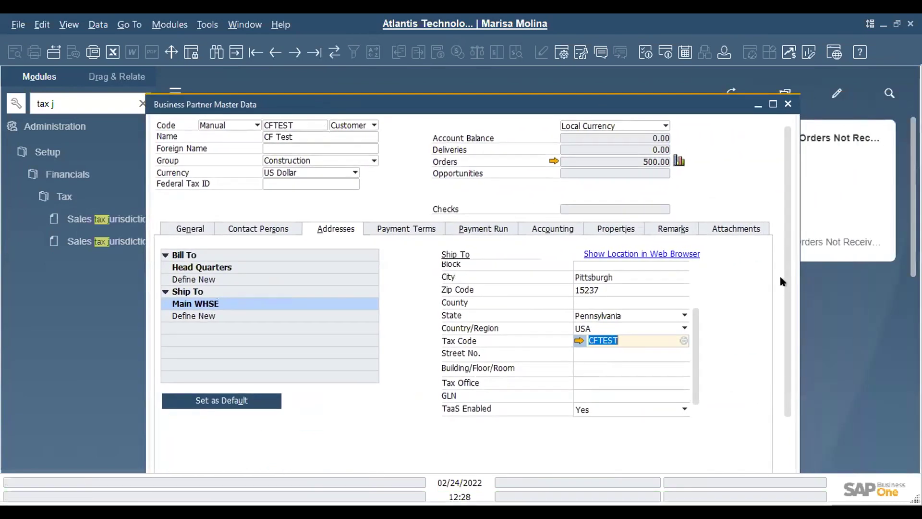
scroll(303, 442, "down", 3)
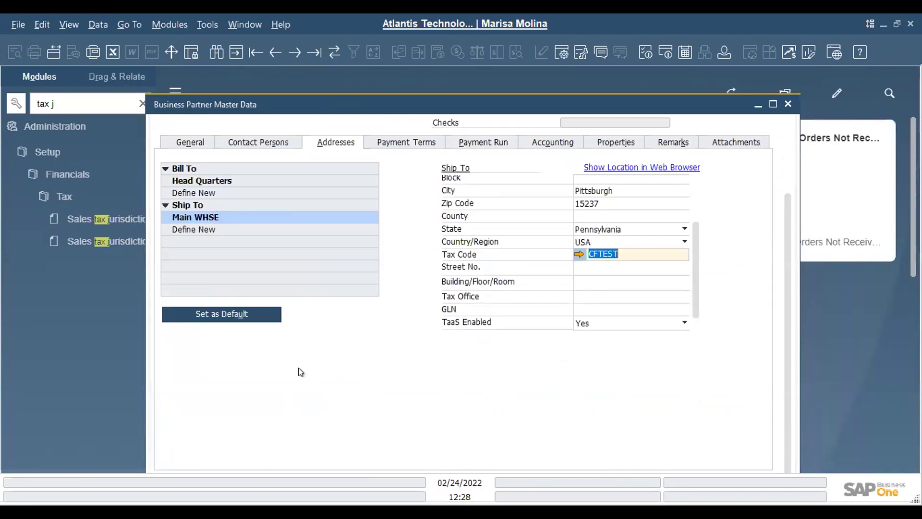
key("Return")
scroll(793, 336, "up", 3)
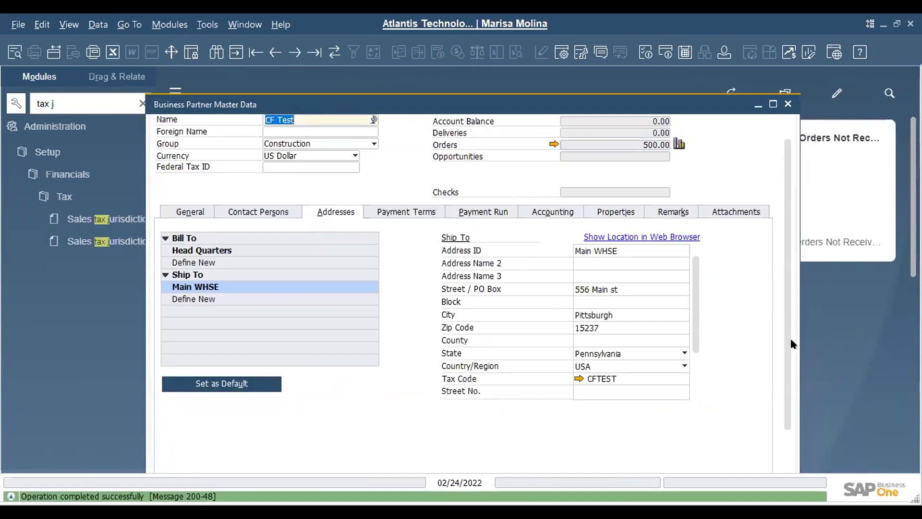
scroll(782, 307, "up", 1)
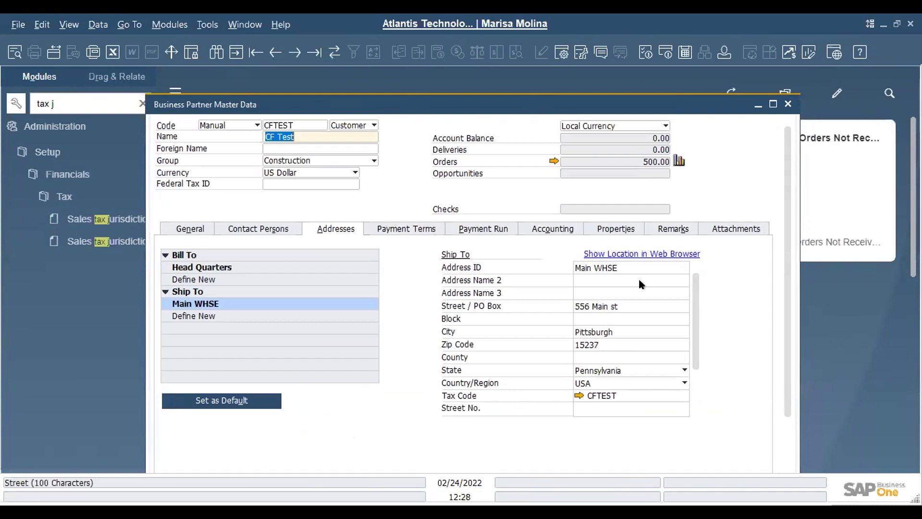
left_click(787, 105)
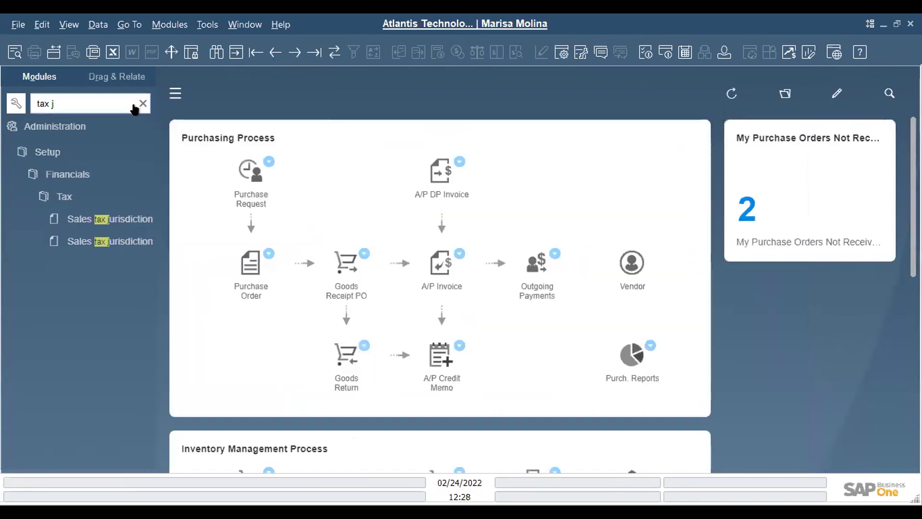
Clear the menu lookup and open the customer Maxi-Teq in the business partner master data
left_click(140, 104)
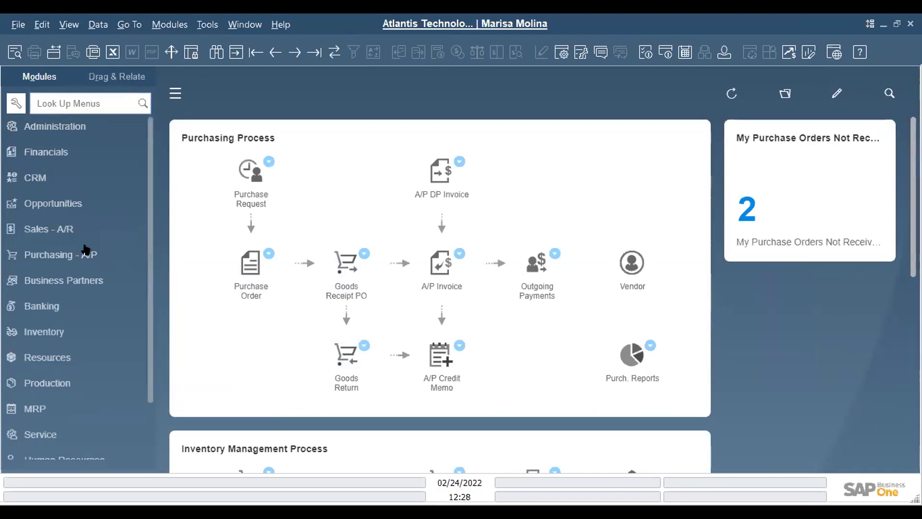
left_click(92, 282)
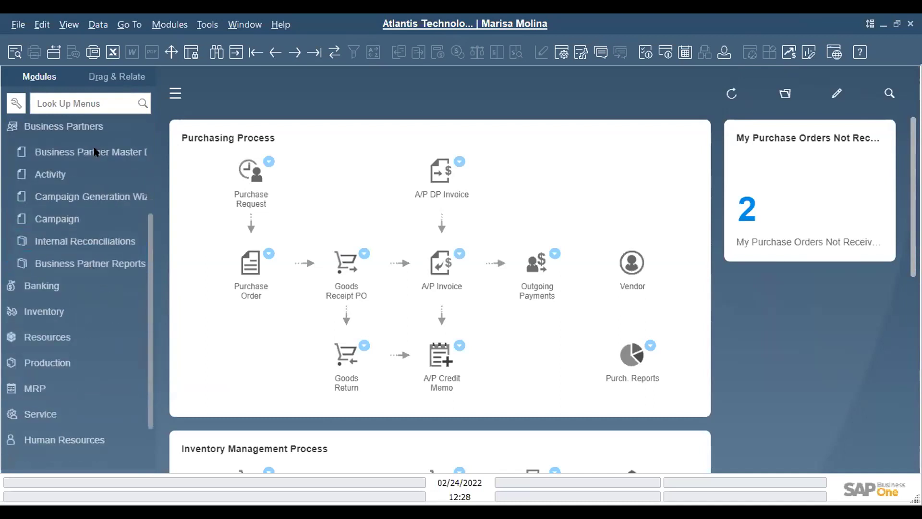
left_click(363, 96)
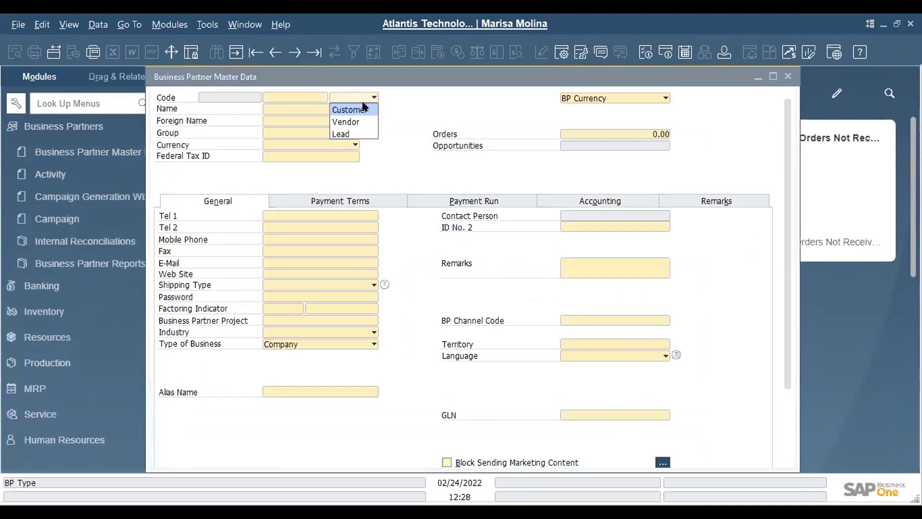
left_click(362, 109)
key("Return")
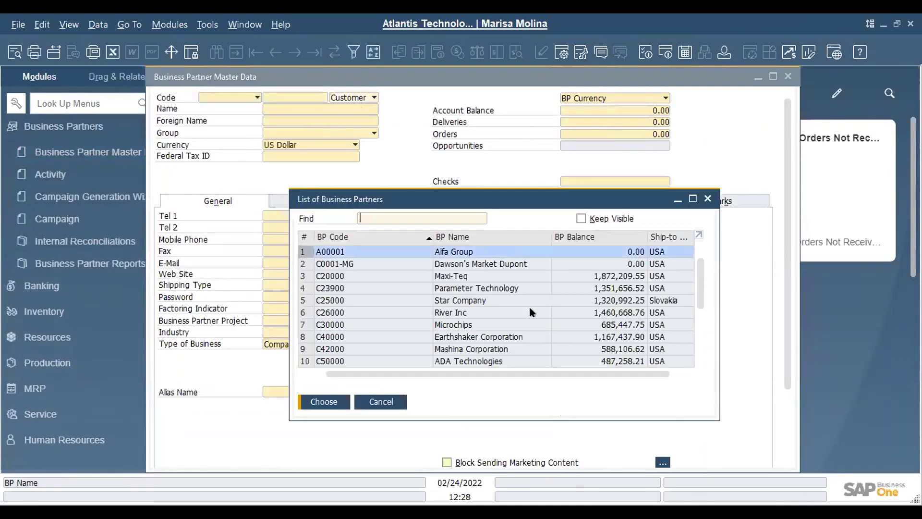
double_click(451, 277)
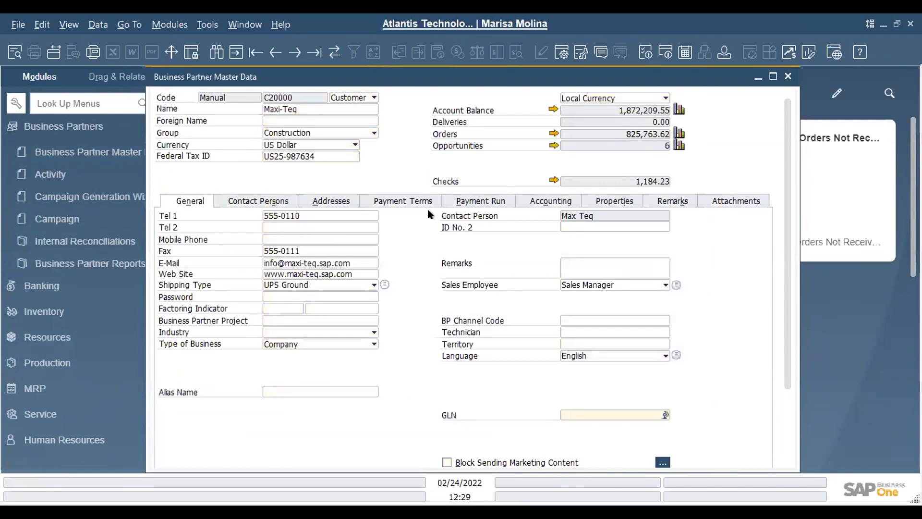
Enable Deferred Tax in Maxi-Teq's accounting tax settings and save the customer
left_click(536, 202)
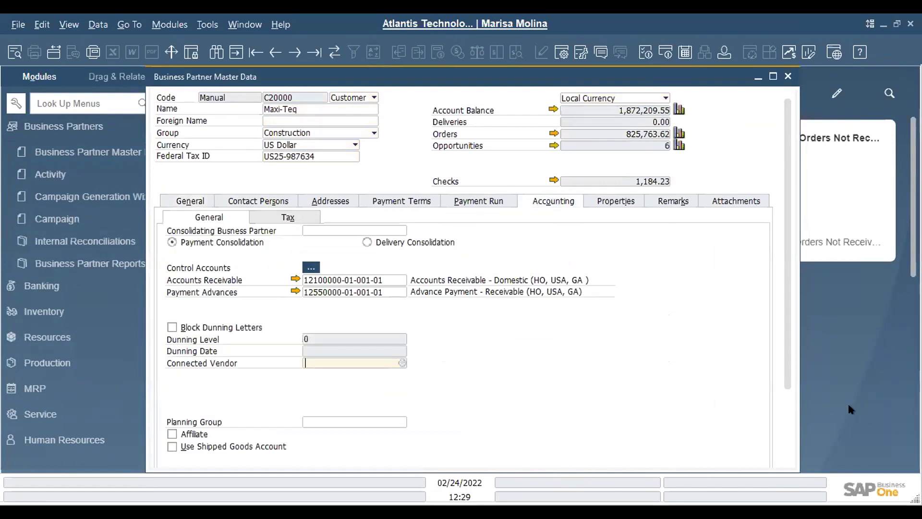
left_click(302, 216)
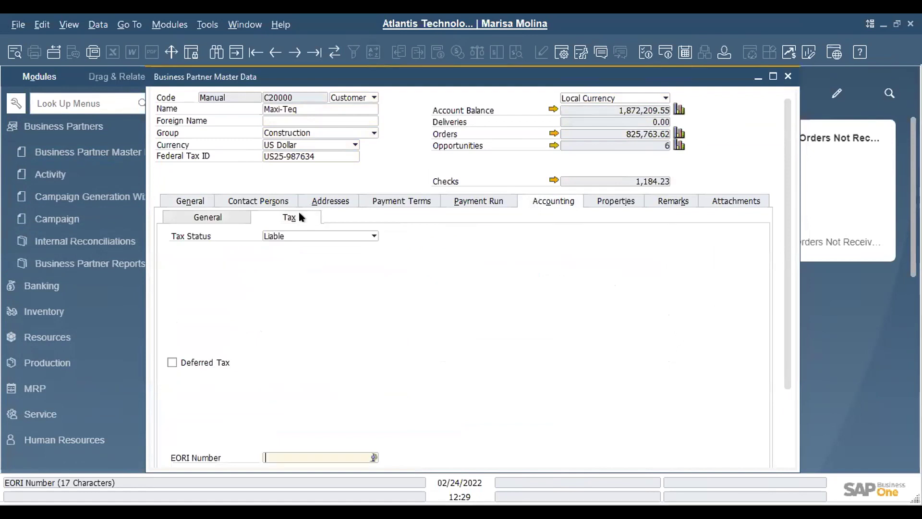
left_click(430, 361)
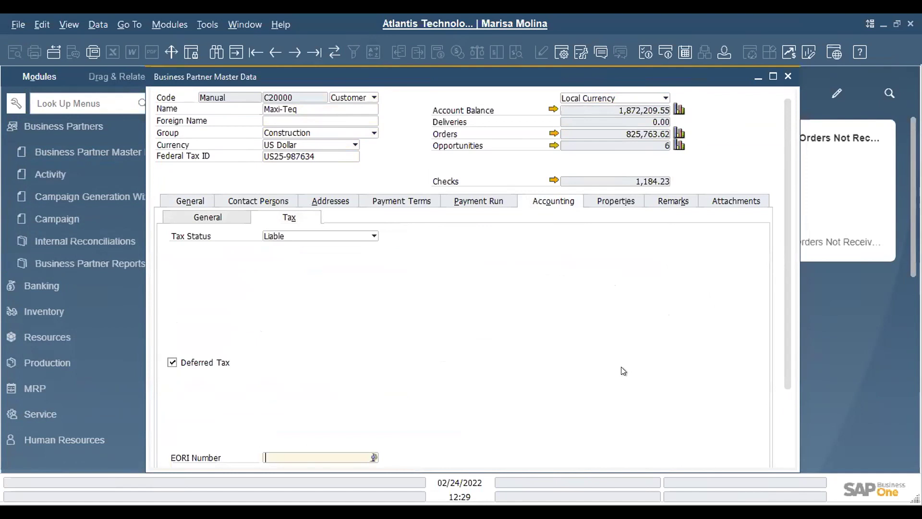
key("Return")
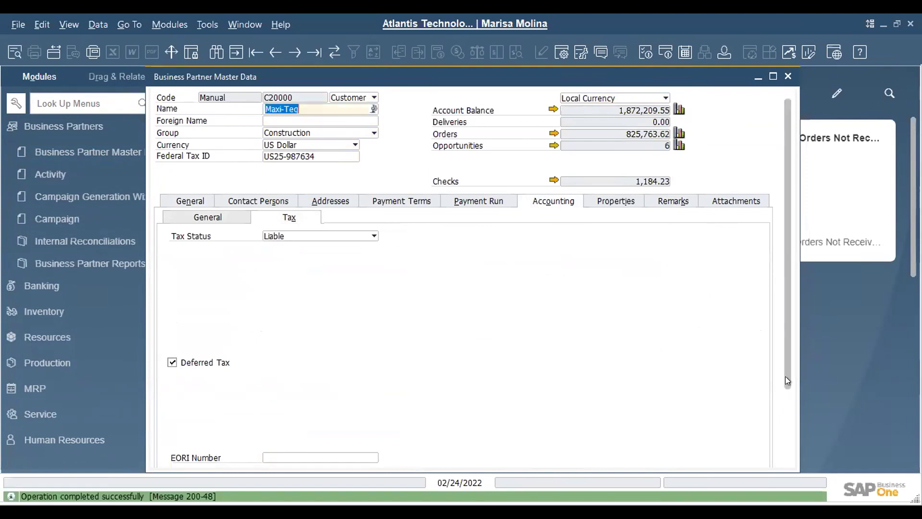
Examine the deferred tax account in the setup of Maxi-Teq's ship-to tax code, and close the setup without changes
left_click(337, 201)
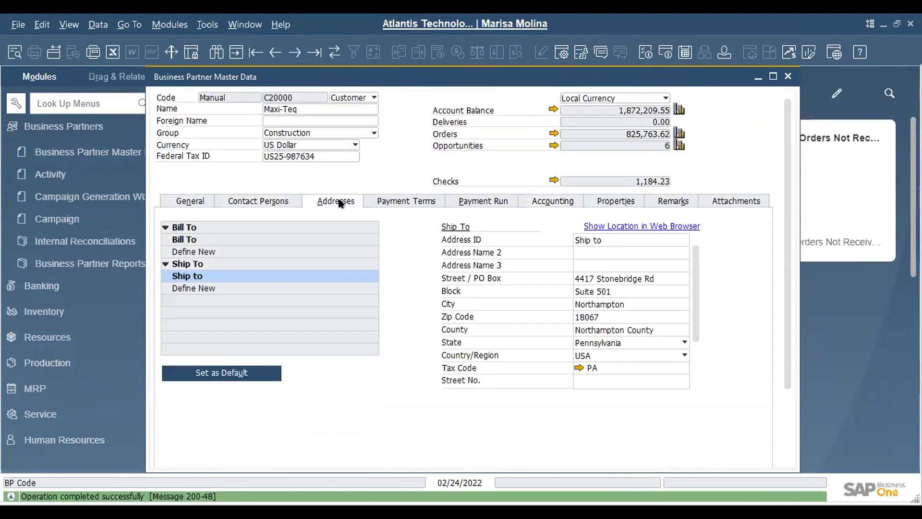
left_click(578, 368)
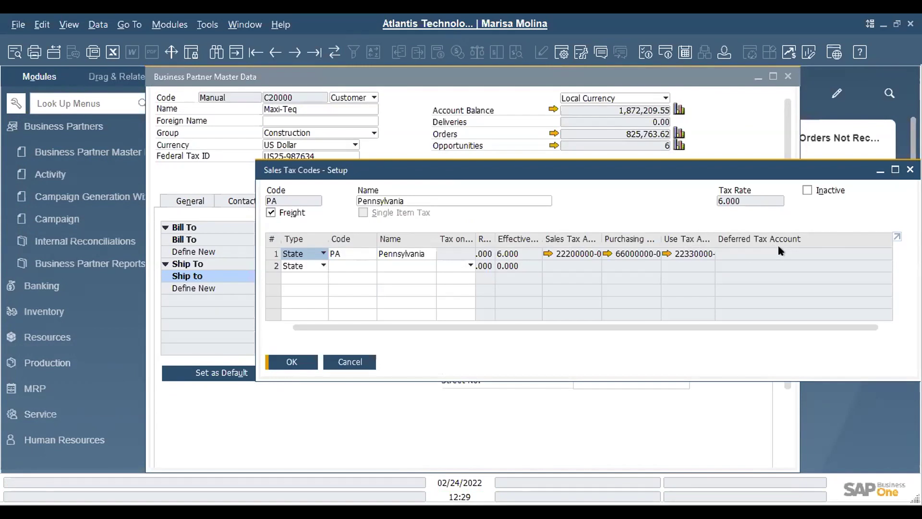
left_click(349, 362)
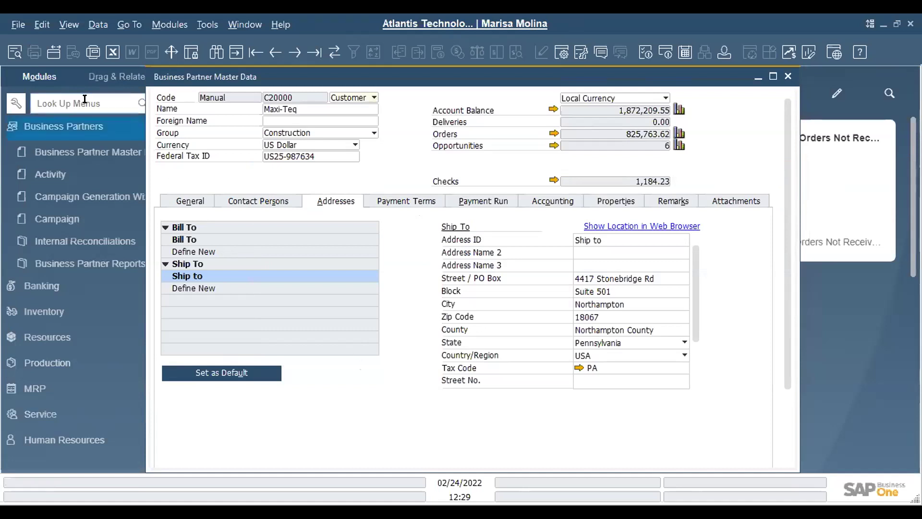
Look up "tax j" in the menus, move the business partner window aside, and open the rates setup for the State jurisdiction
type("tax j")
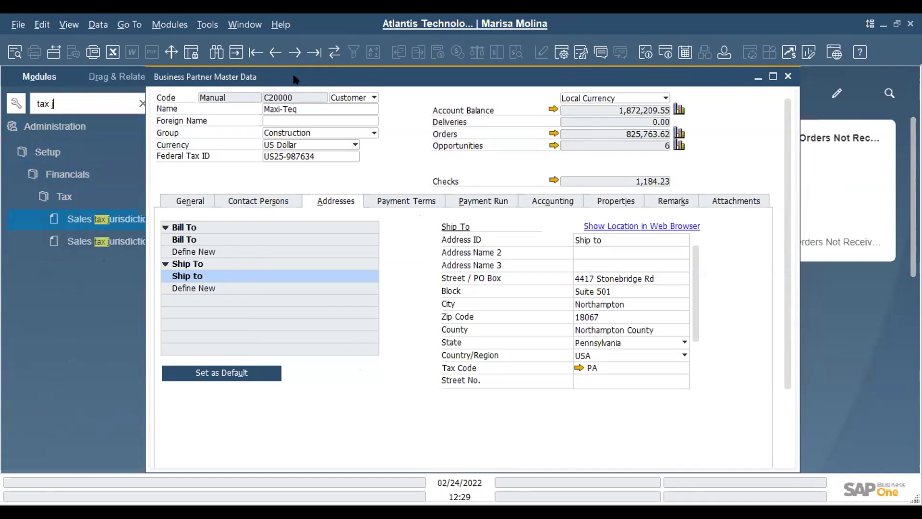
left_click_drag(458, 78, 623, 93)
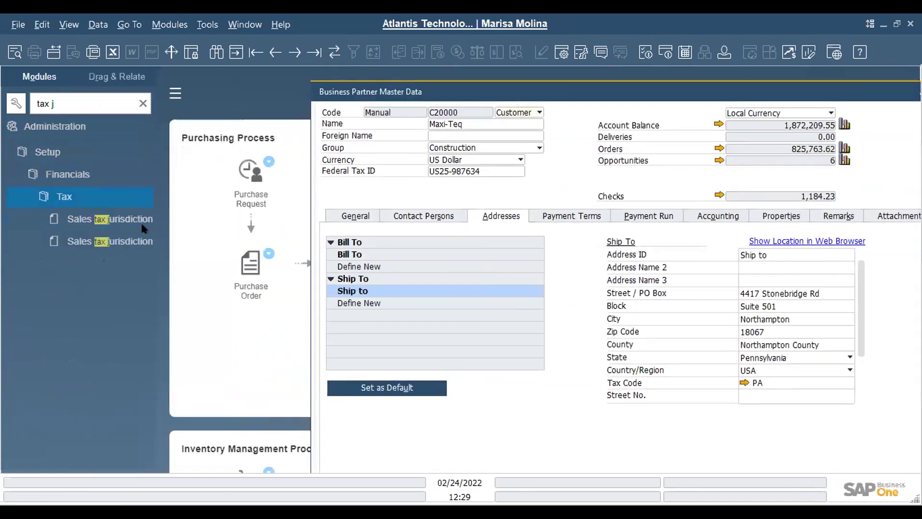
left_click(122, 241)
left_click(396, 263)
left_click(349, 287)
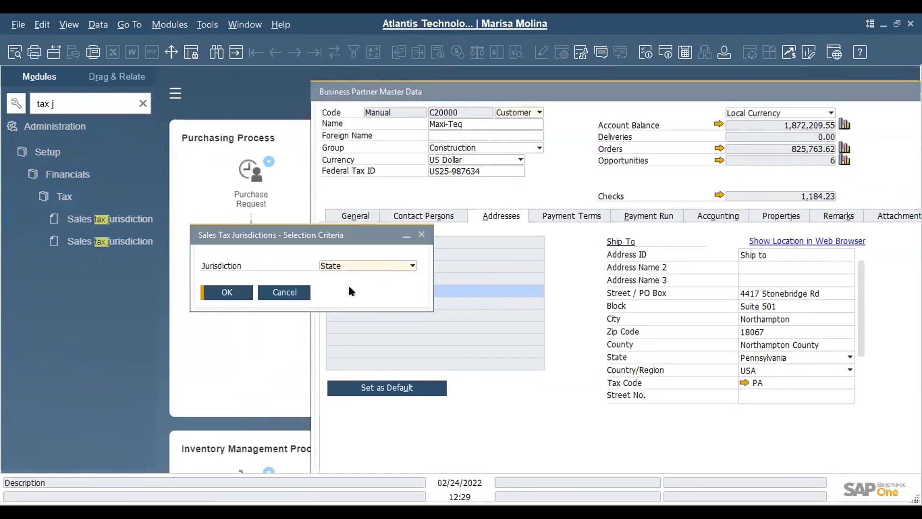
left_click(233, 292)
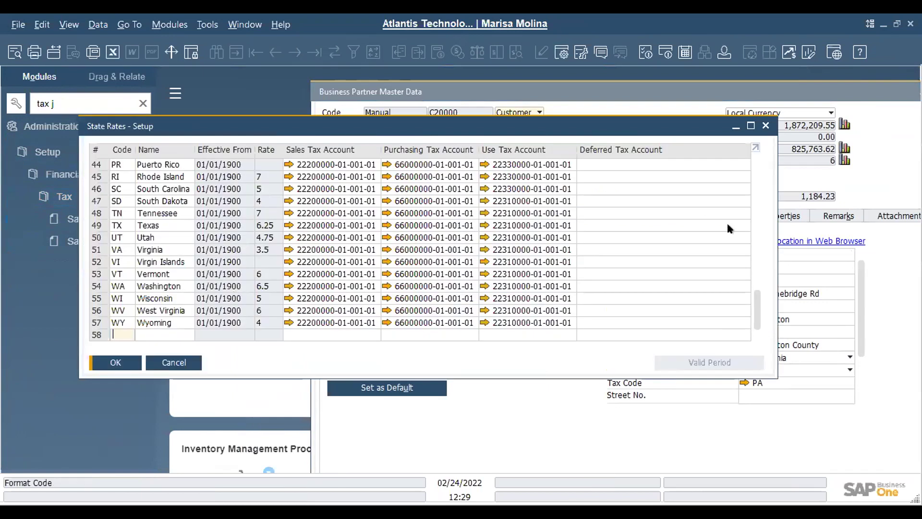
left_click_drag(756, 299, 756, 257)
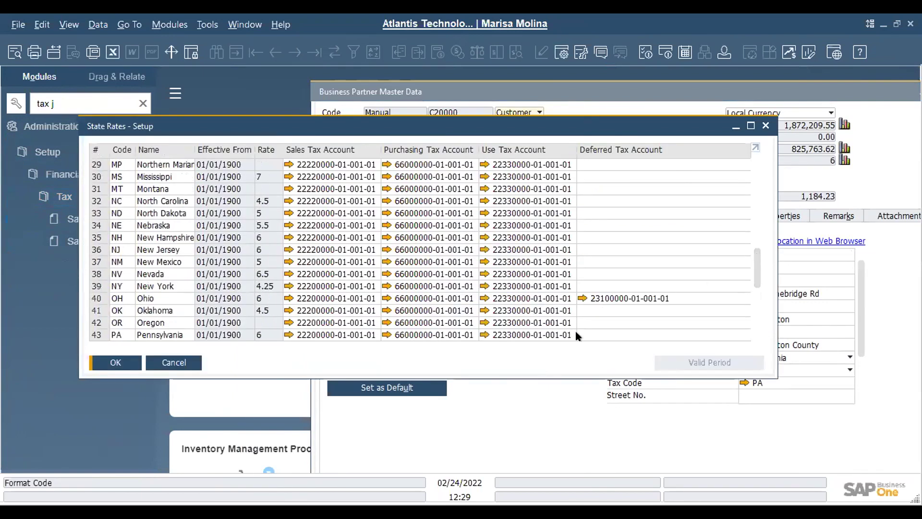
left_click(591, 332)
type("231")
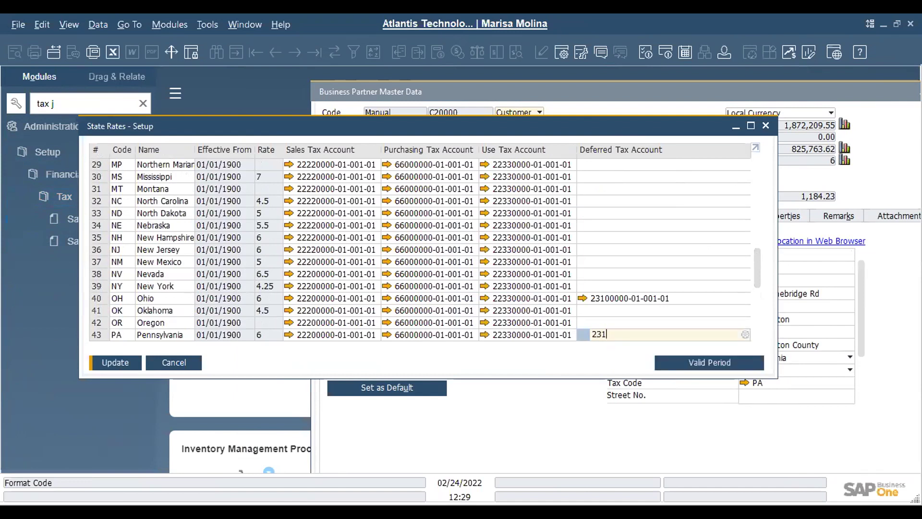
key("Tab")
key("Return")
left_click(186, 361)
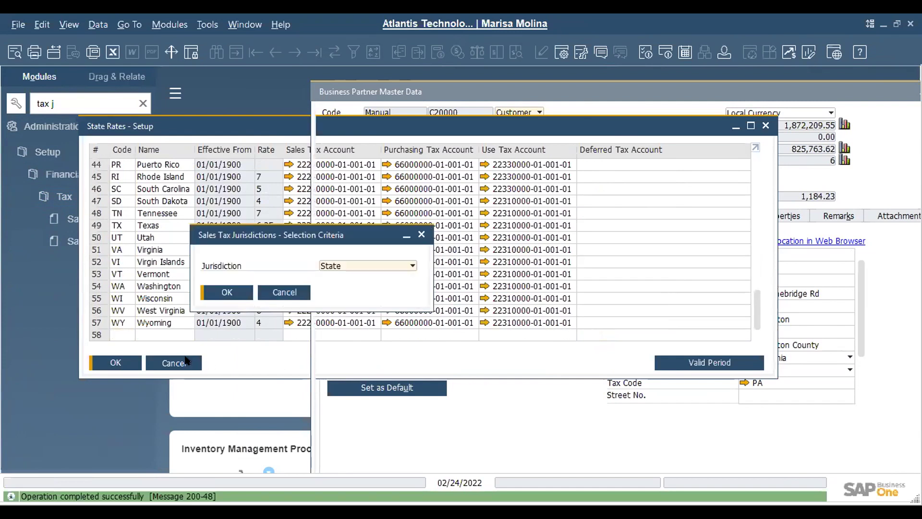
left_click(284, 292)
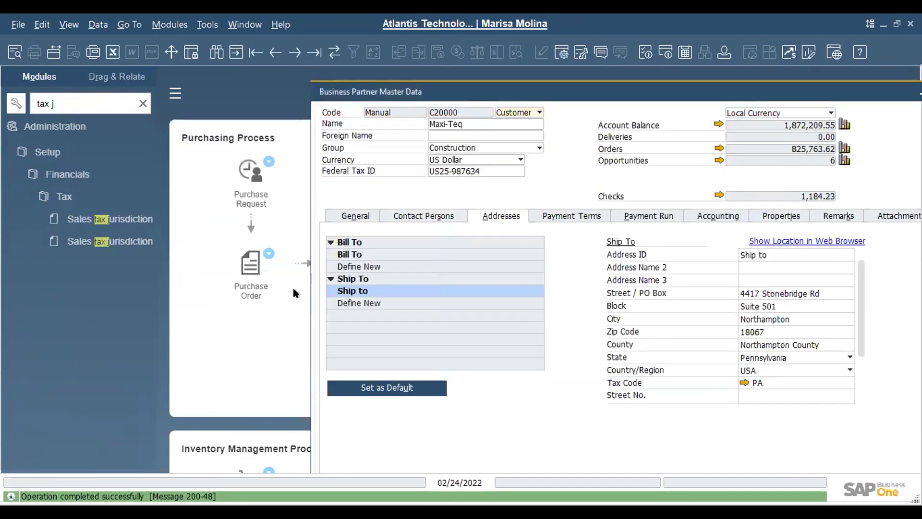
Check the deferred tax account in the setup of the ship-to tax code PA, and close the setup
left_click(744, 382)
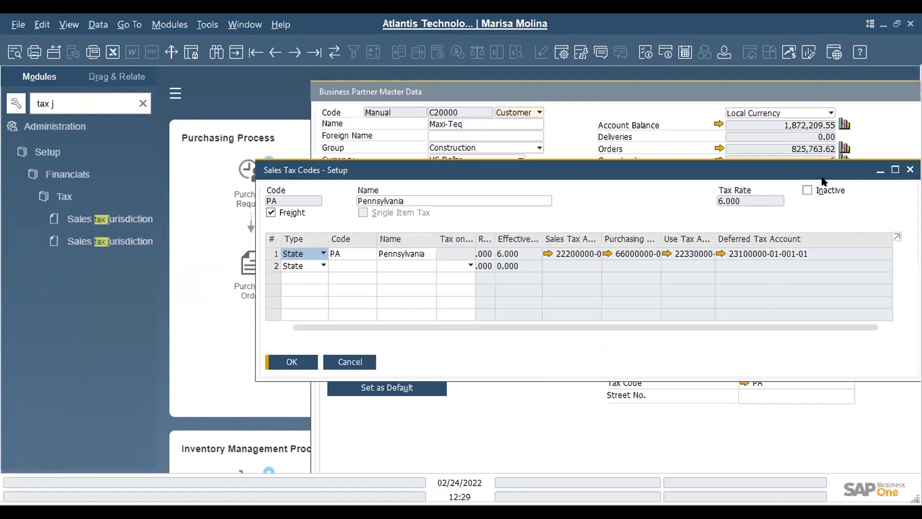
left_click_drag(848, 162, 818, 174)
key("Escape")
Create a sales order for Maxi-Teq from the business partner record and set its delivery date to 03/15/2022
left_click_drag(801, 95, 551, 88)
scroll(699, 269, "down", 3)
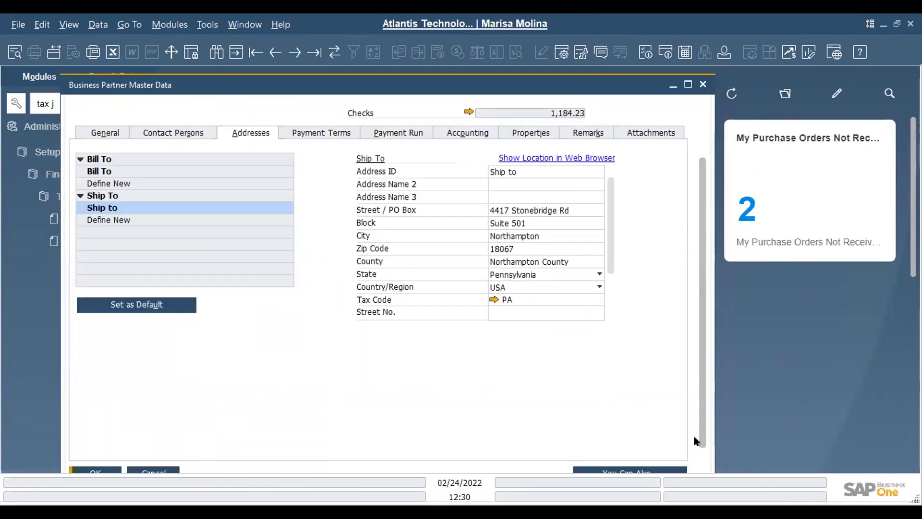
left_click(662, 465)
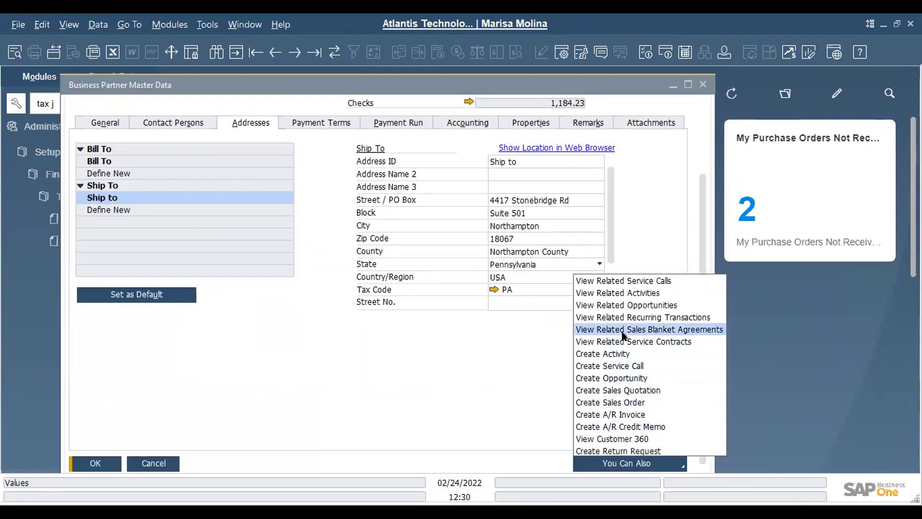
left_click(620, 399)
left_click(307, 278)
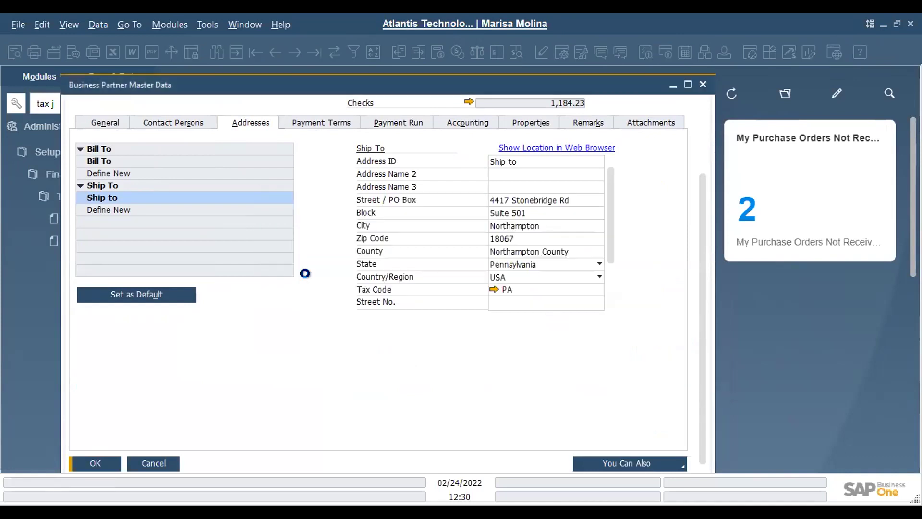
left_click(743, 130)
type("0315")
key("Tab")
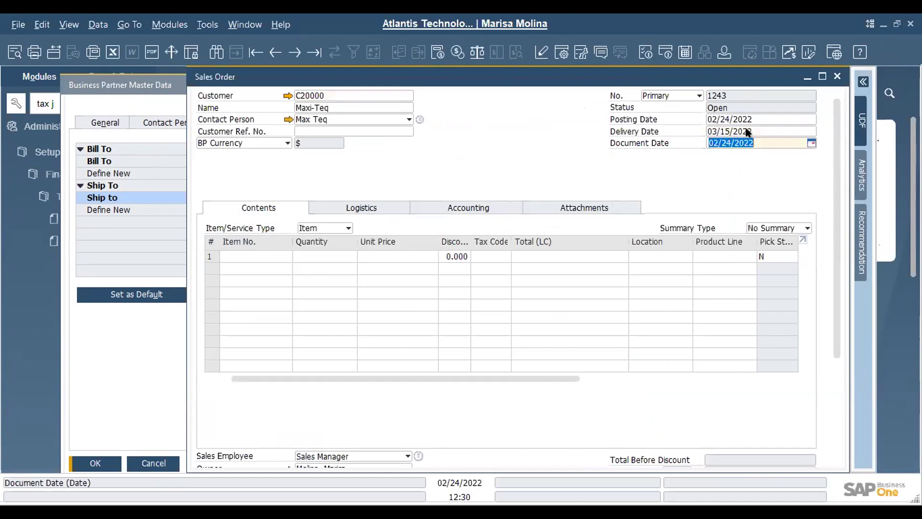
Enter item A00001 on the order's first line, review the tax and totals, and add the order despite the exceeded credit limit
left_click(242, 258)
type("a")
key("Tab")
double_click(309, 204)
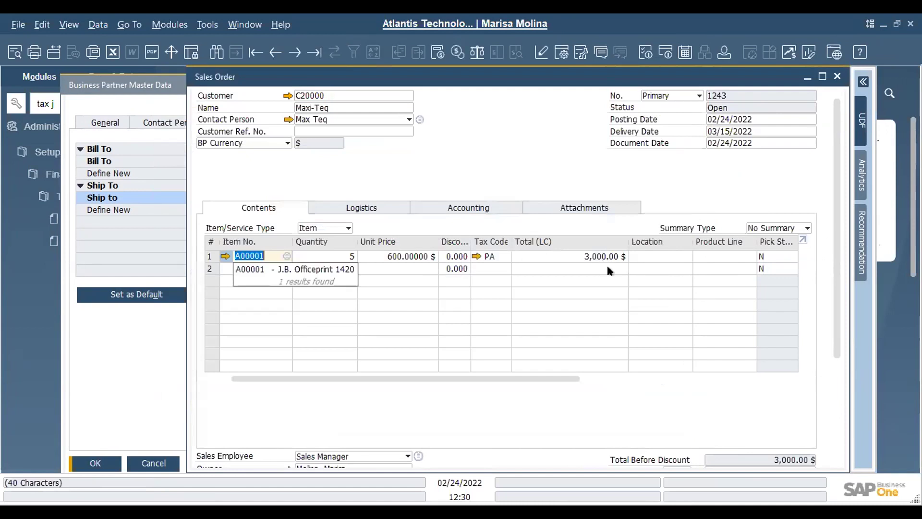
left_click_drag(531, 378, 611, 385)
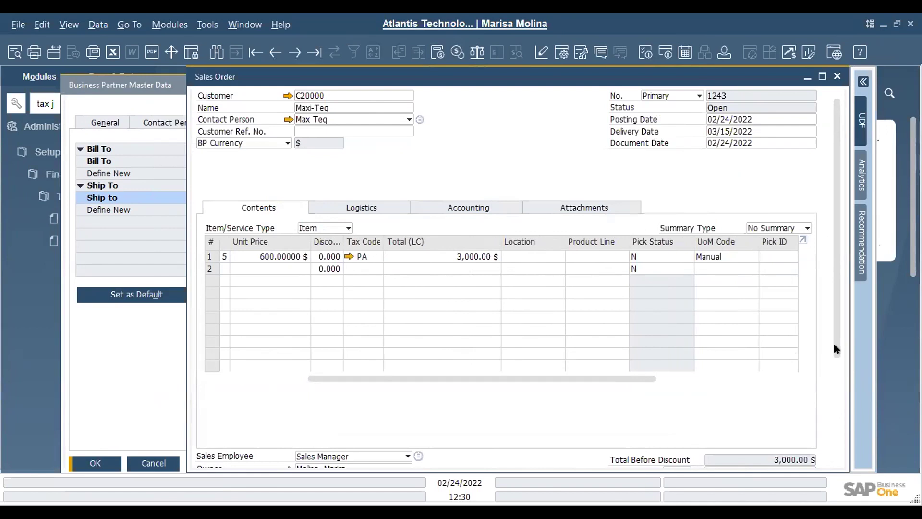
left_click_drag(833, 349, 840, 442)
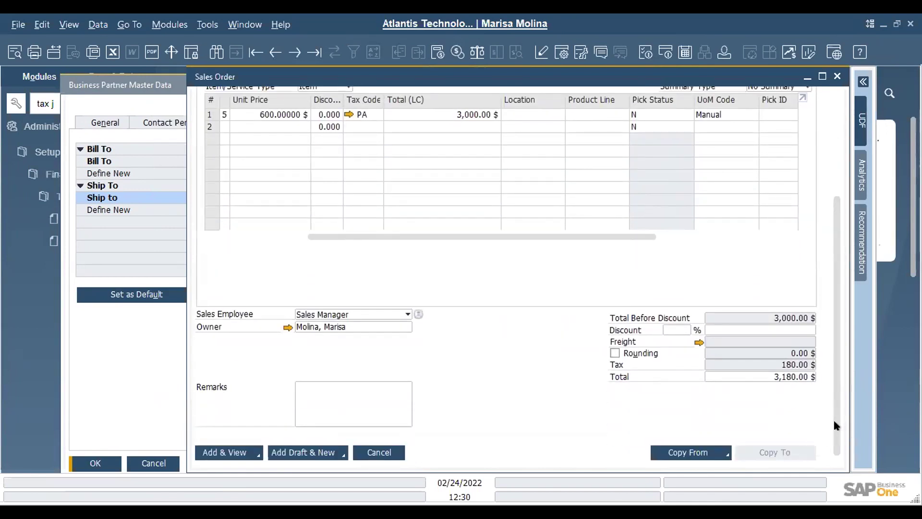
left_click(241, 449)
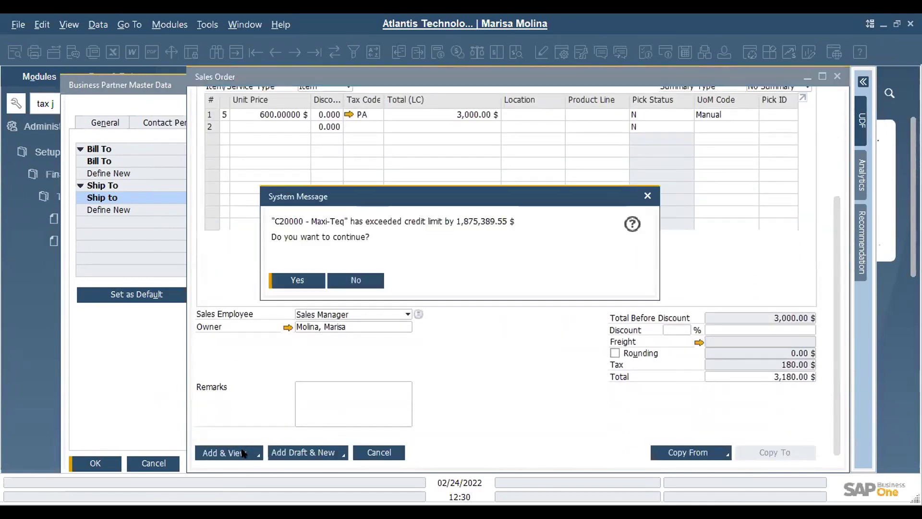
left_click(295, 283)
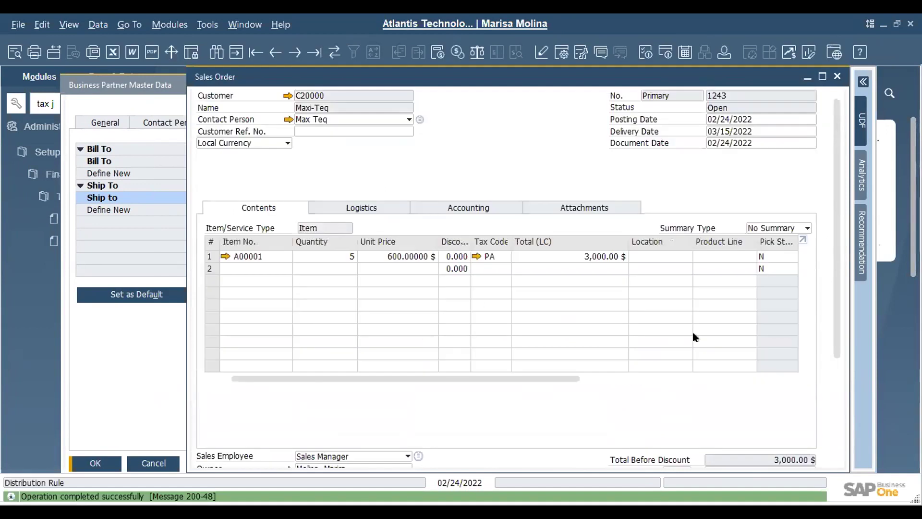
Copy the added sales order to an A/R invoice, accepting the exceeded credit limit
left_click_drag(838, 312, 822, 448)
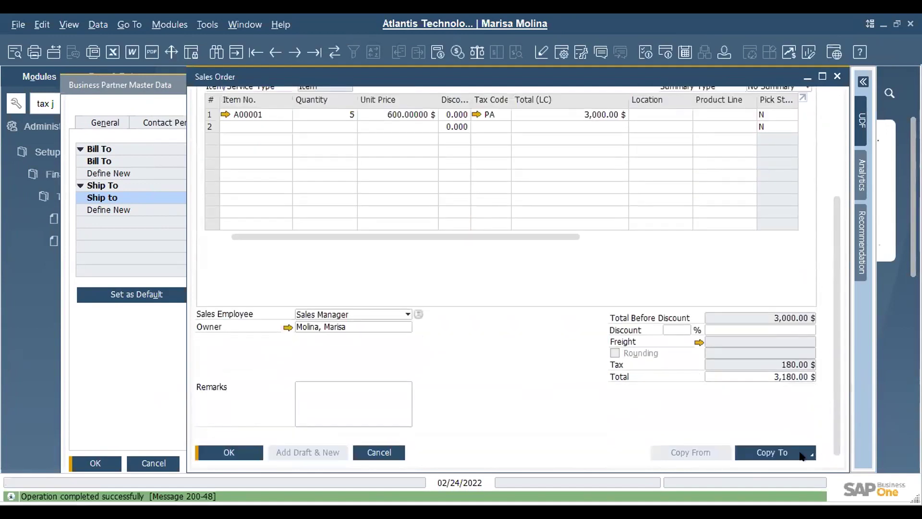
left_click(801, 456)
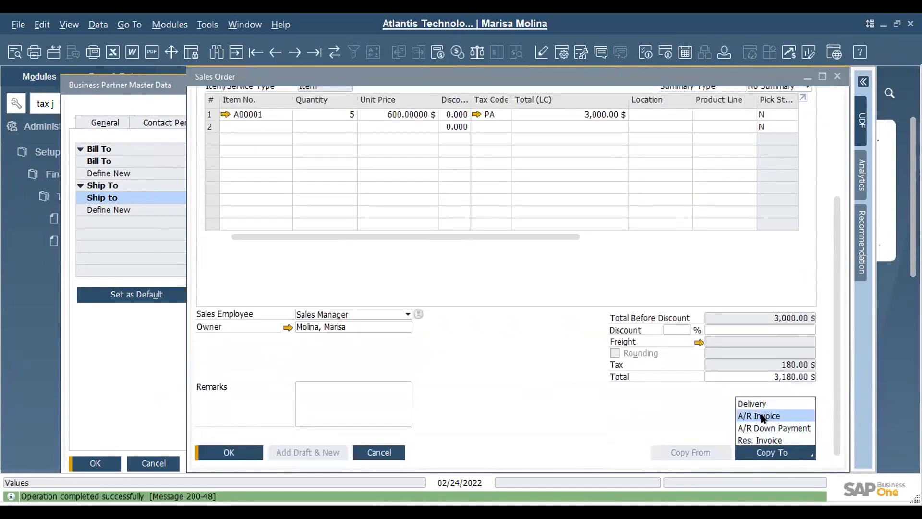
left_click(763, 416)
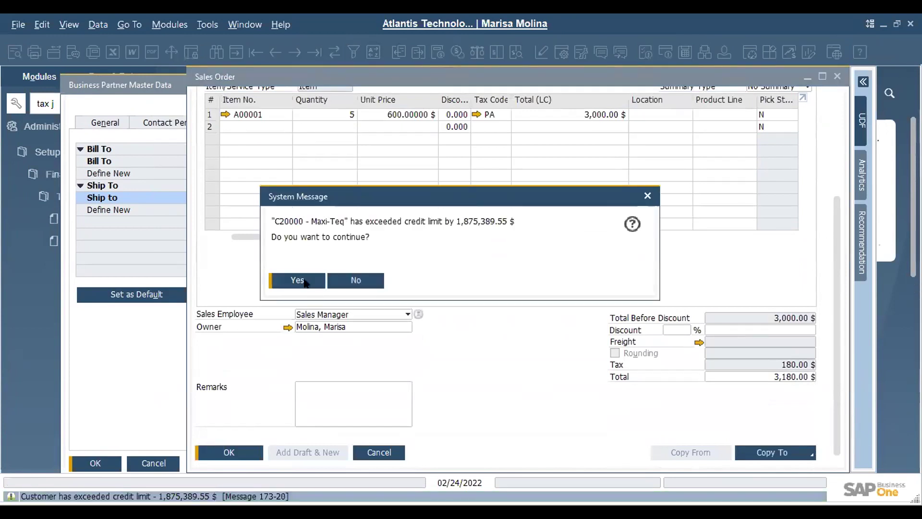
left_click(304, 278)
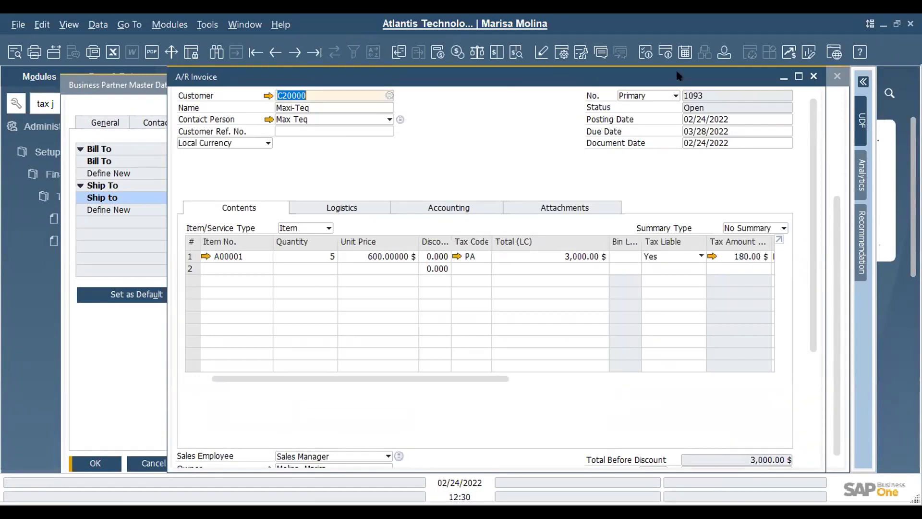
Preview the invoice's journal entry to examine where the tax amount is posted, and close the preview
left_click_drag(611, 76, 479, 87)
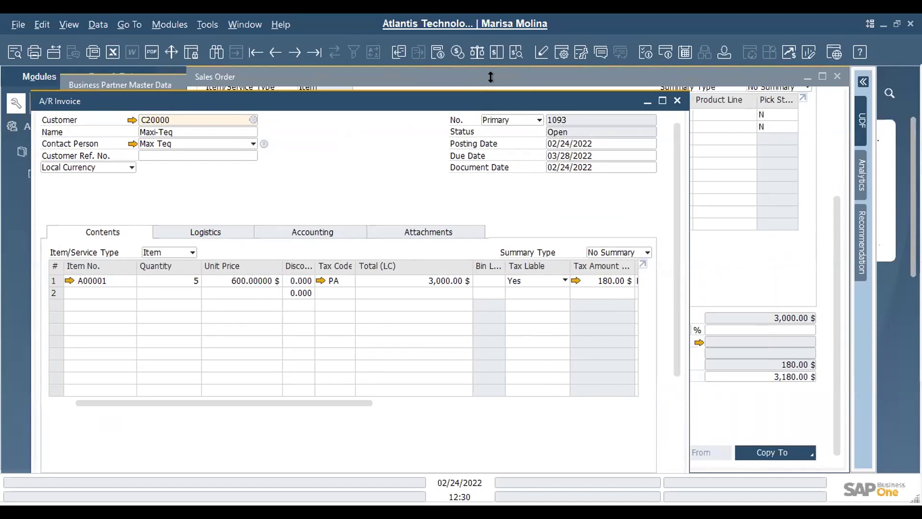
left_click(514, 51)
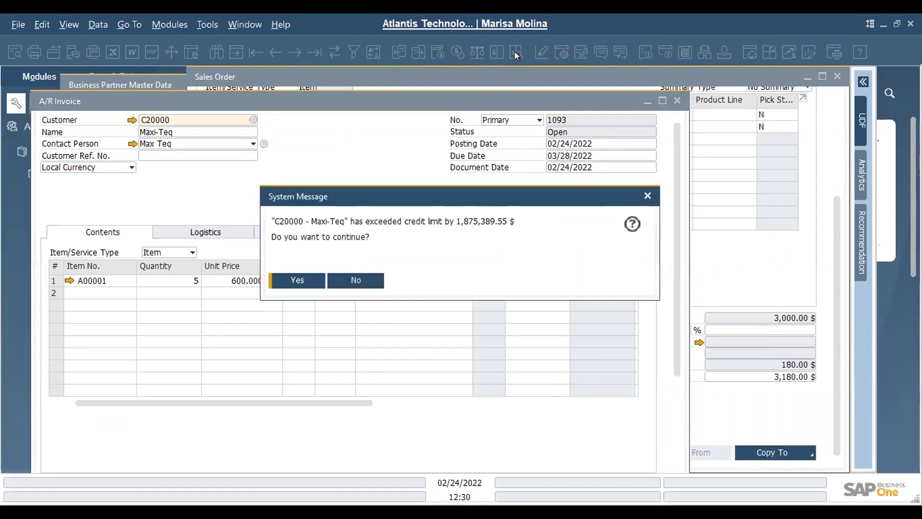
left_click(269, 277)
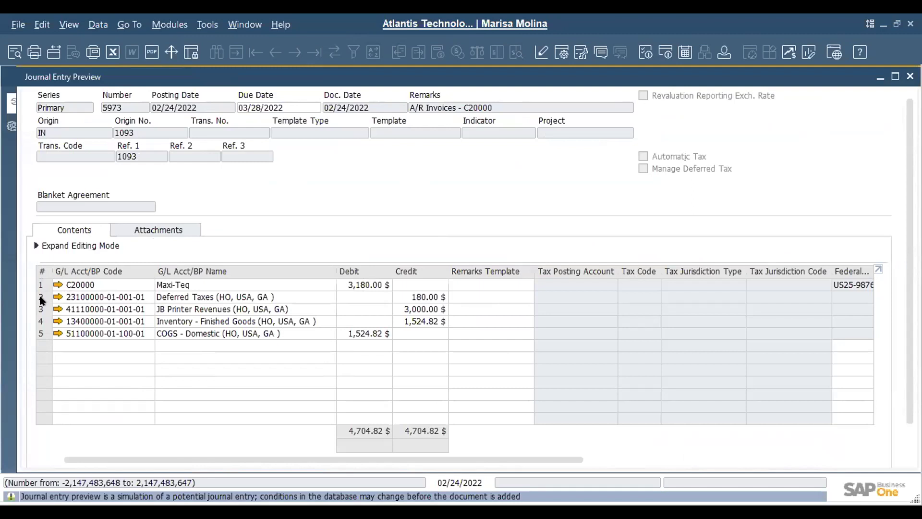
left_click(909, 76)
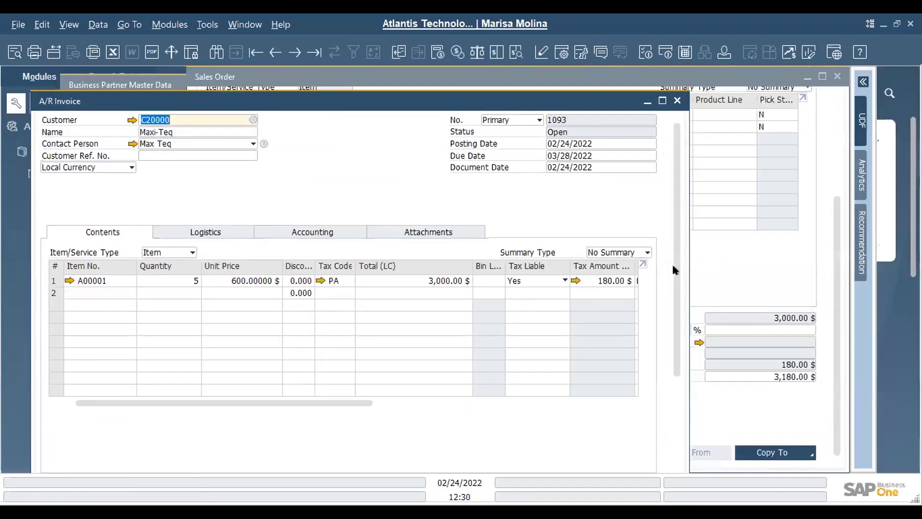
Add the A/R invoice for Maxi-Teq, accepting the exceeded credit limit and confirming that it cannot be changed
scroll(672, 268, "down", 3)
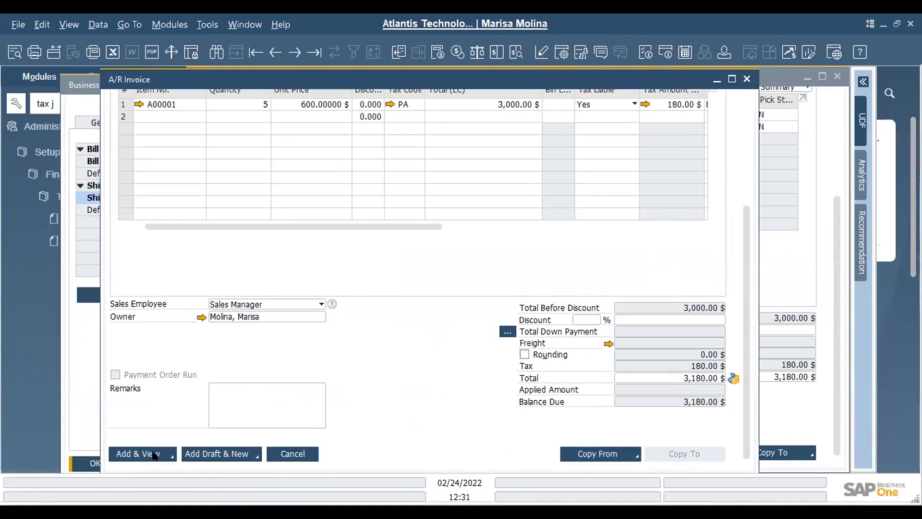
left_click(153, 453)
left_click(298, 278)
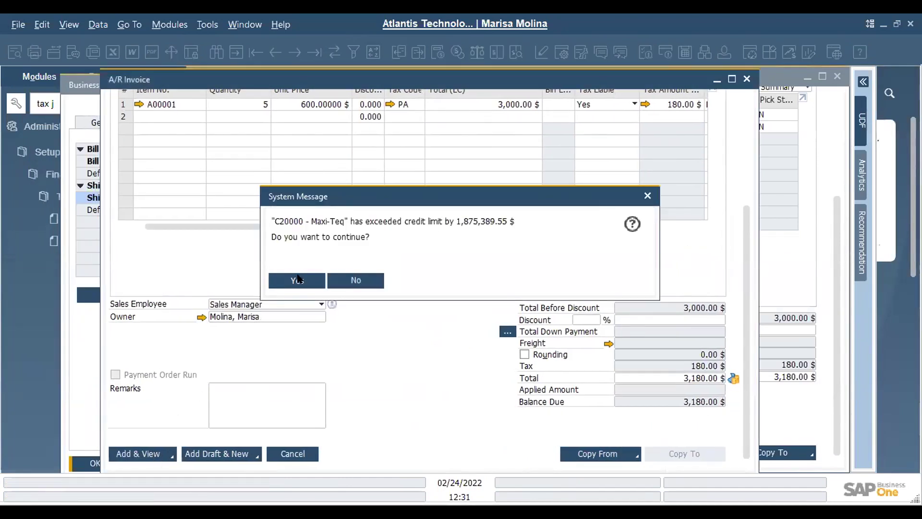
left_click(298, 280)
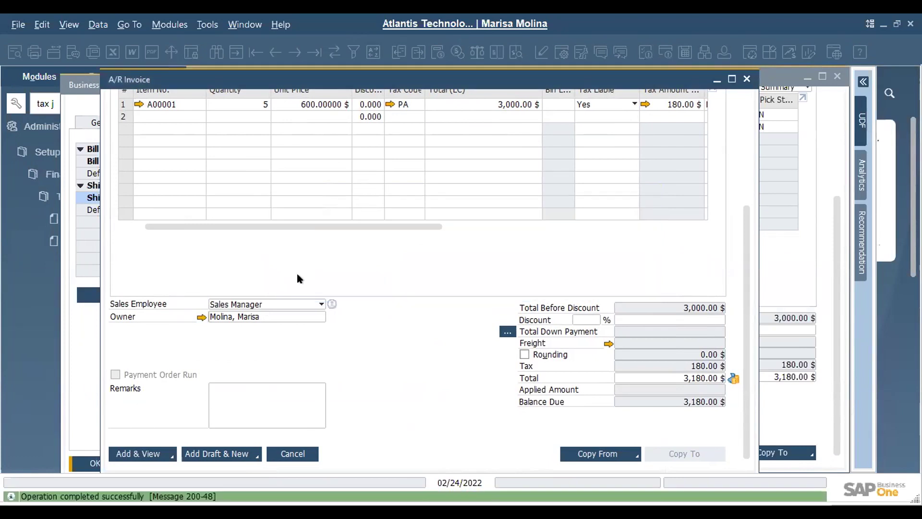
Open the payment means for the added invoice and choose Cash at Bank - Checking as the bank transfer's G/L account
left_click_drag(742, 312, 740, 441)
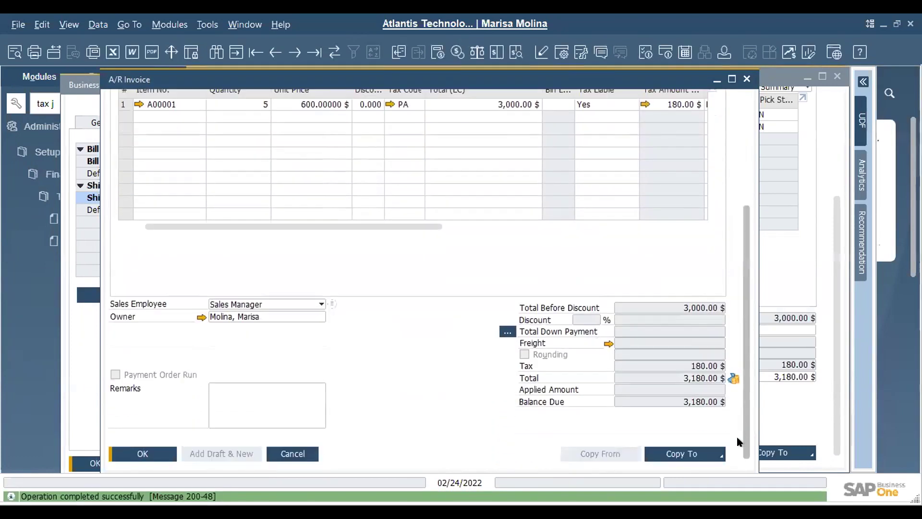
left_click(730, 376)
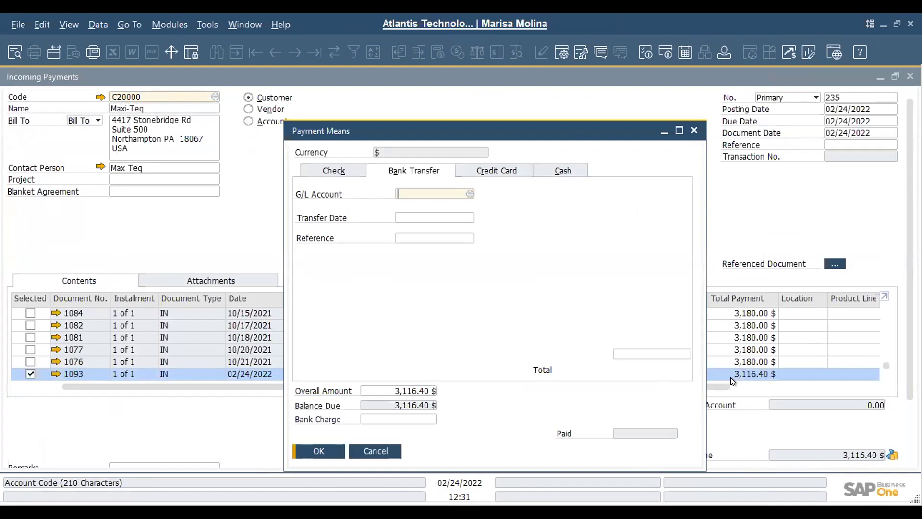
type("1")
key("Tab")
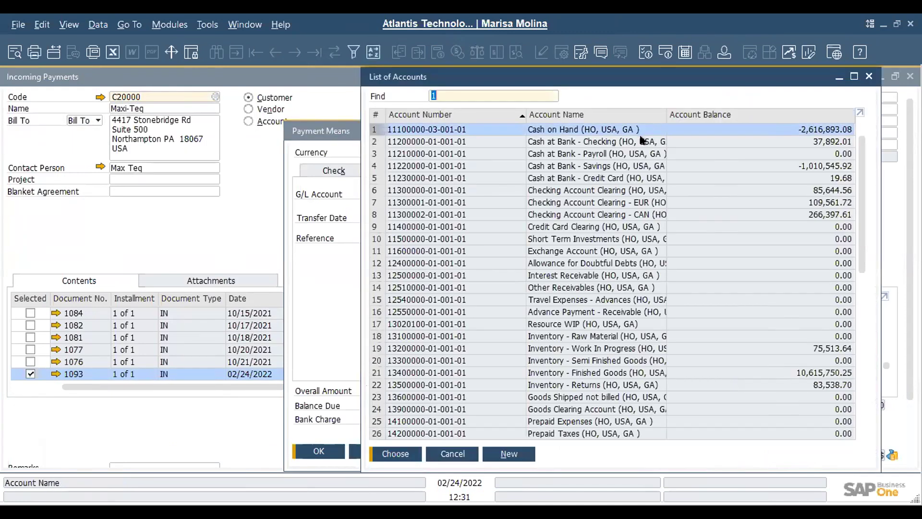
double_click(641, 140)
key("Tab")
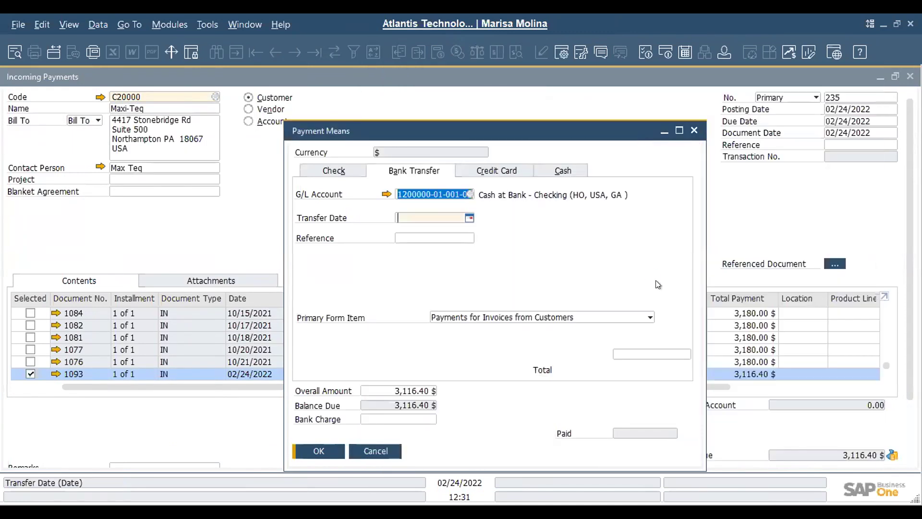
Set the transfer date to 02/24/2022 and the reference to 98986, fill in the full balance due, and add the incoming payment
type("24")
key("Tab")
type("98986")
key("Tab")
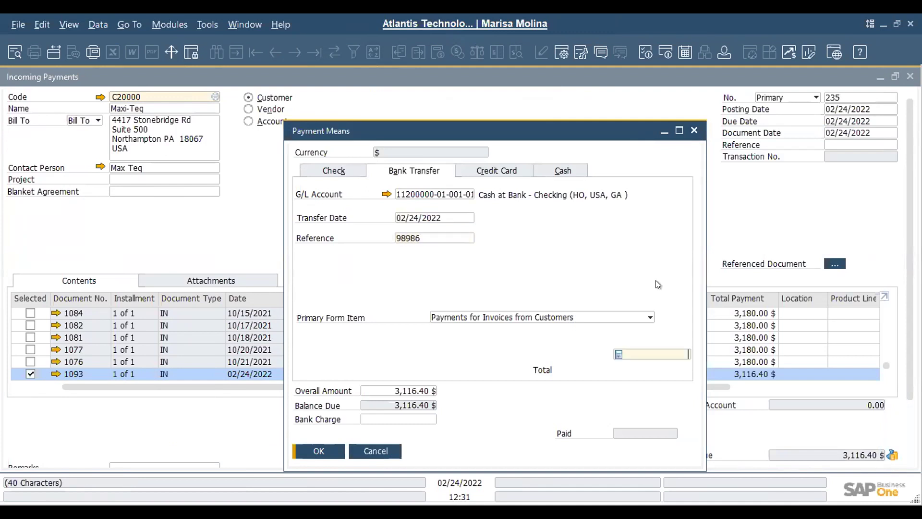
key("ctrl+b")
key("Return")
key("Return")
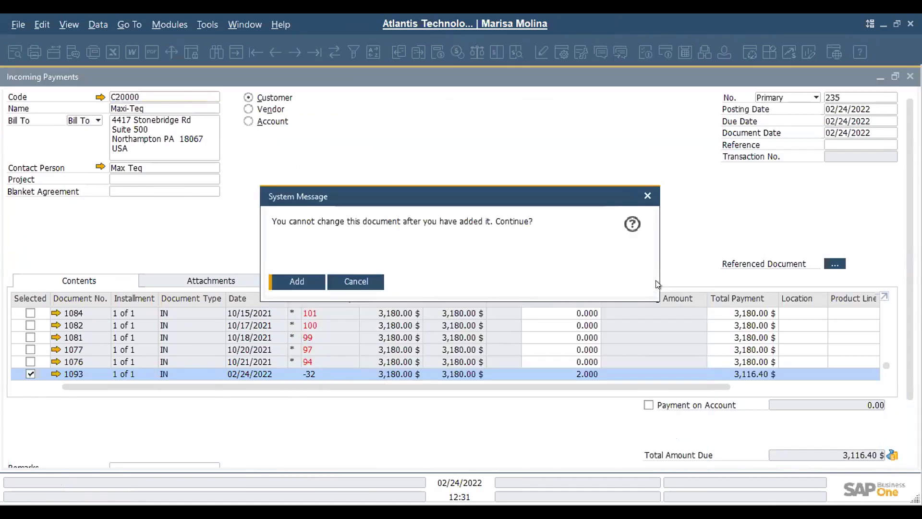
key("Return")
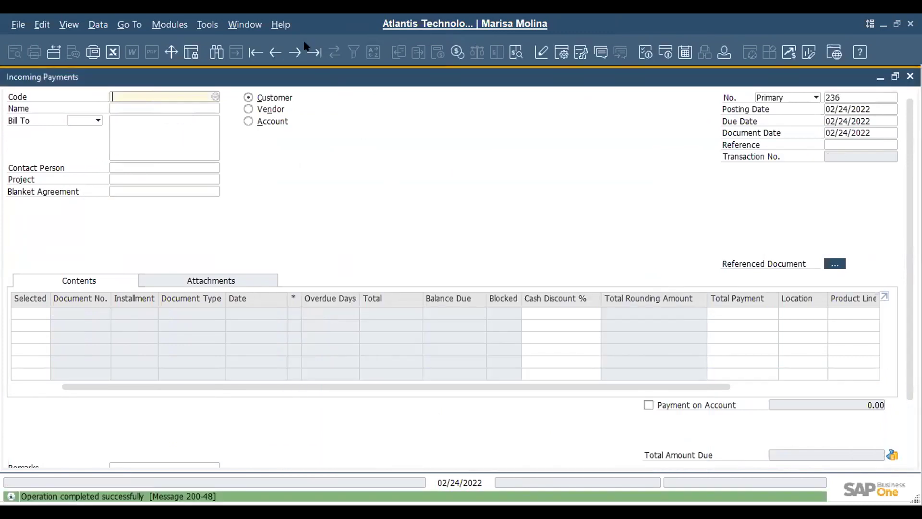
Open the last incoming payment, examine the deferred tax postings in its journal entry, and close the entry
left_click(314, 52)
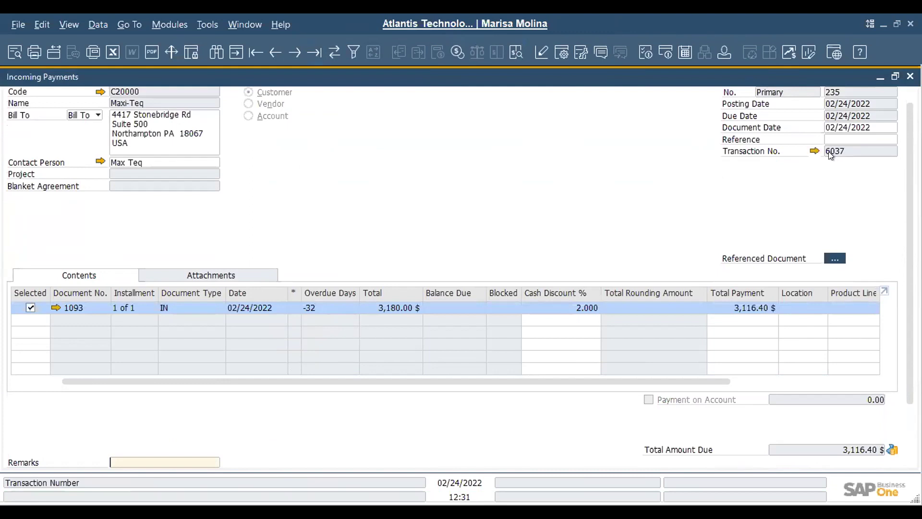
left_click(519, 57)
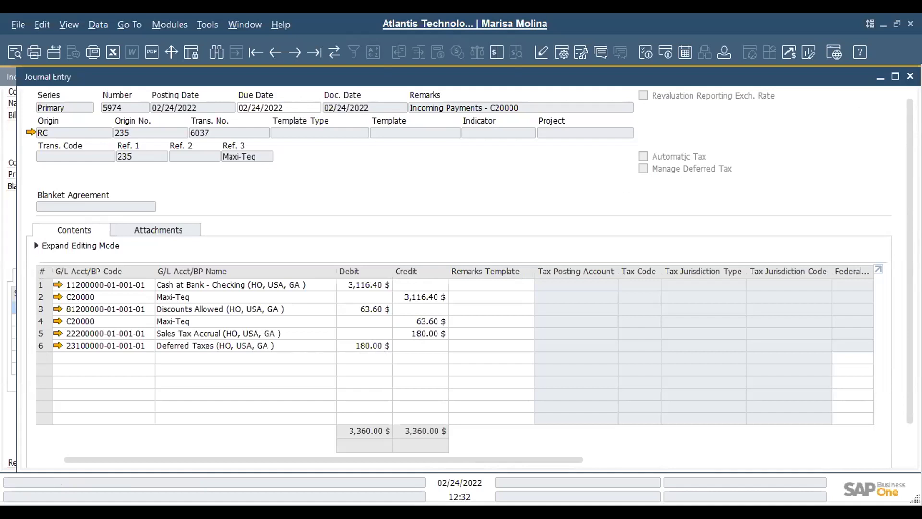
key("Escape")
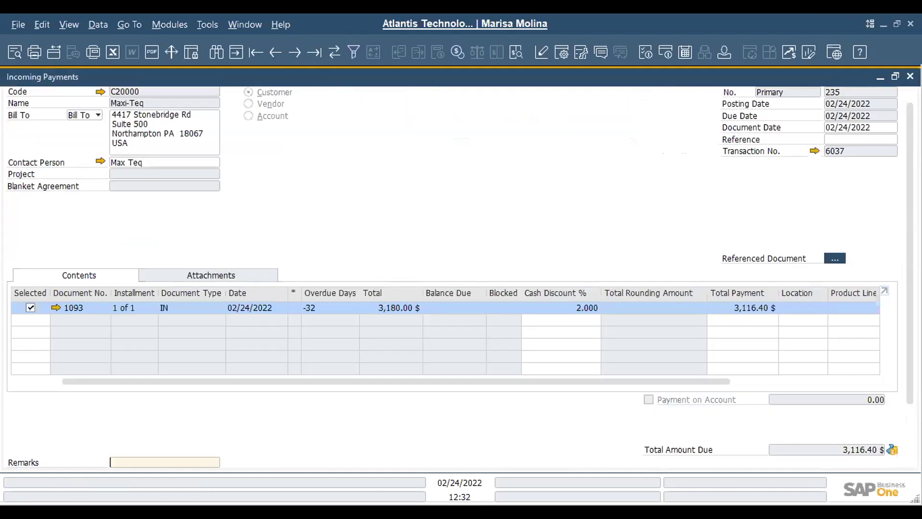
Close the incoming payment, remove the Deferred Tax setting from the Maxi-Teq customer's master data, update the record and close it
key("Escape")
scroll(742, 105, "up", 5)
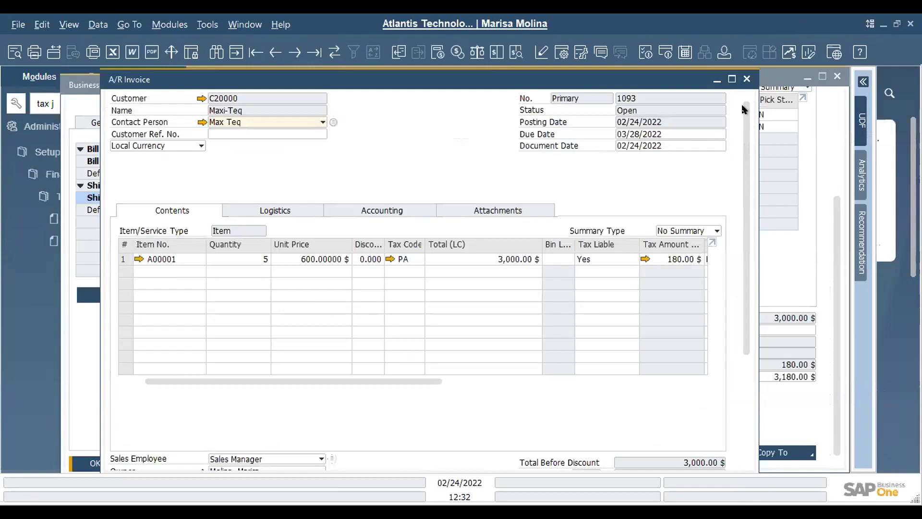
left_click(201, 99)
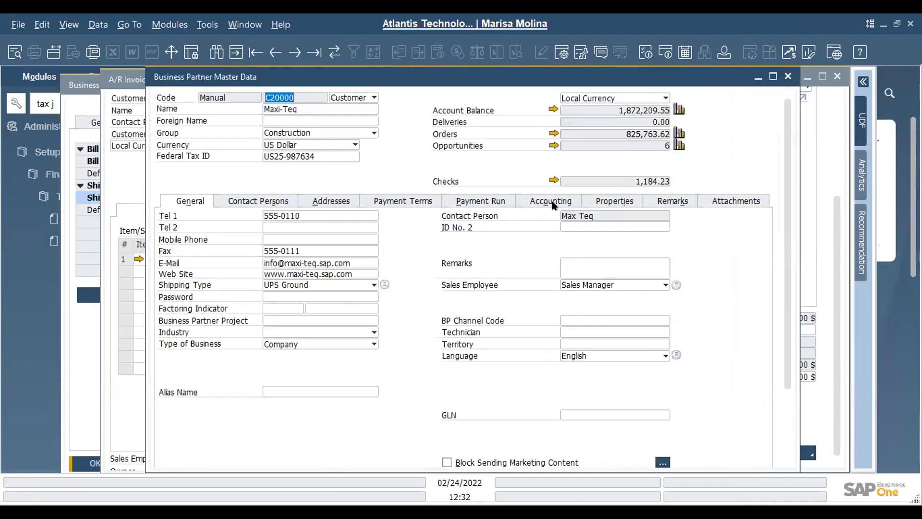
left_click(552, 201)
left_click(290, 216)
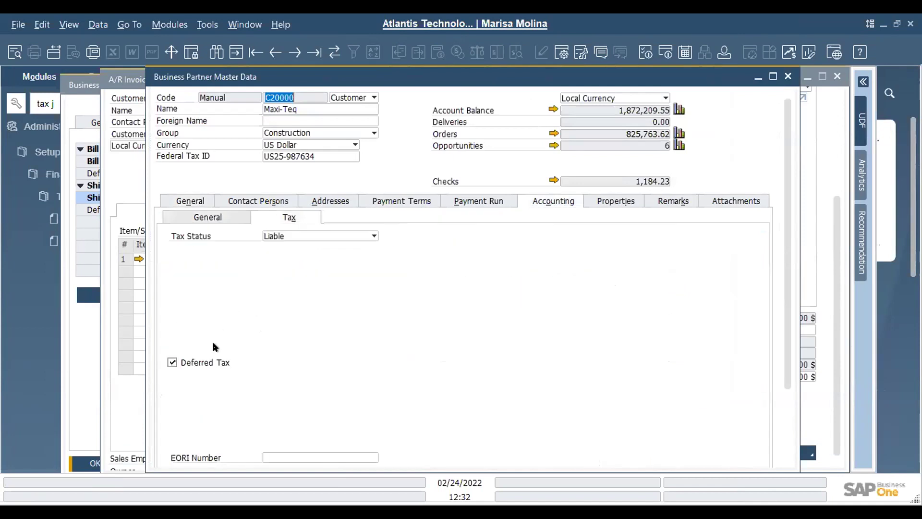
left_click(214, 361)
key("Return")
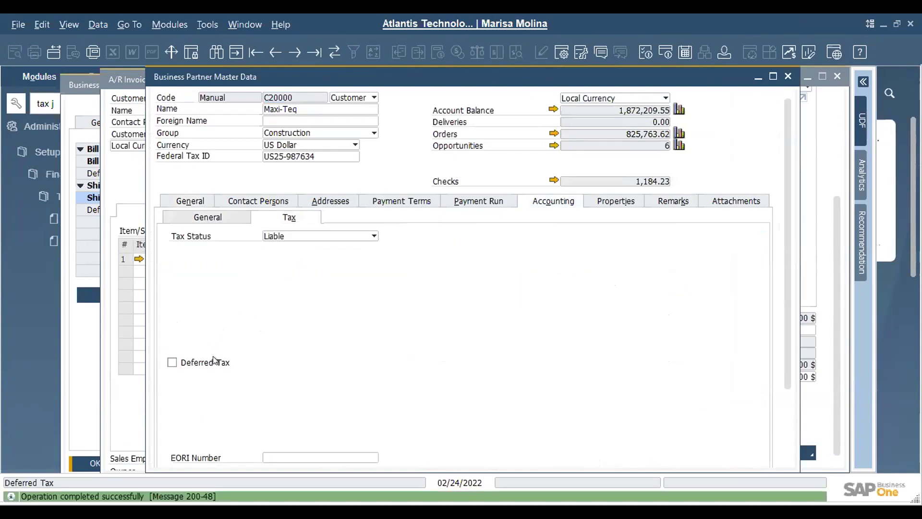
left_click(787, 76)
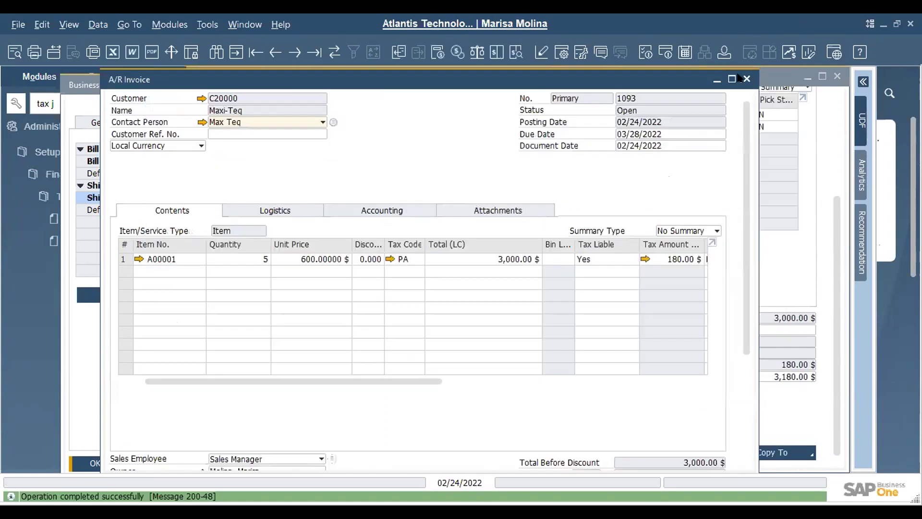
Close all open windows and clear the menu search
left_click(244, 25)
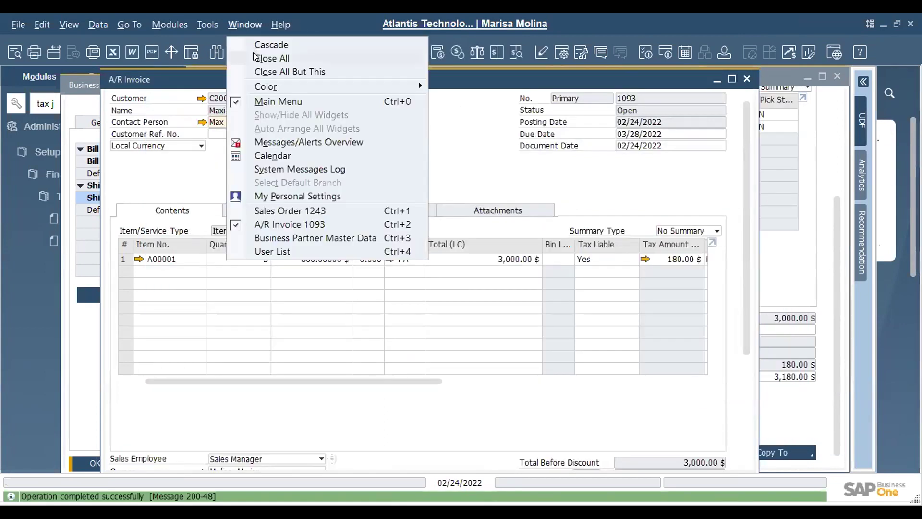
left_click(254, 58)
left_click(142, 105)
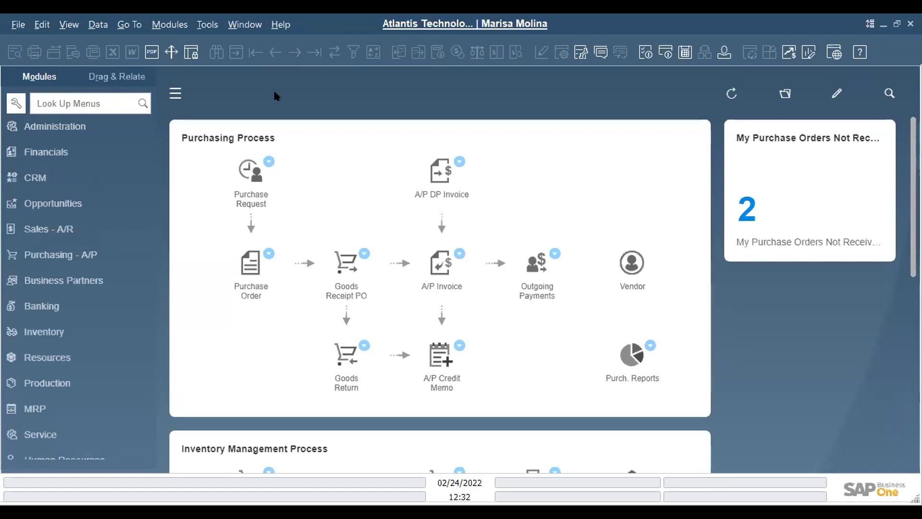
Search the menus for "tool", open the Tooltip Preview setup, and reposition and enlarge its window
left_click(50, 127)
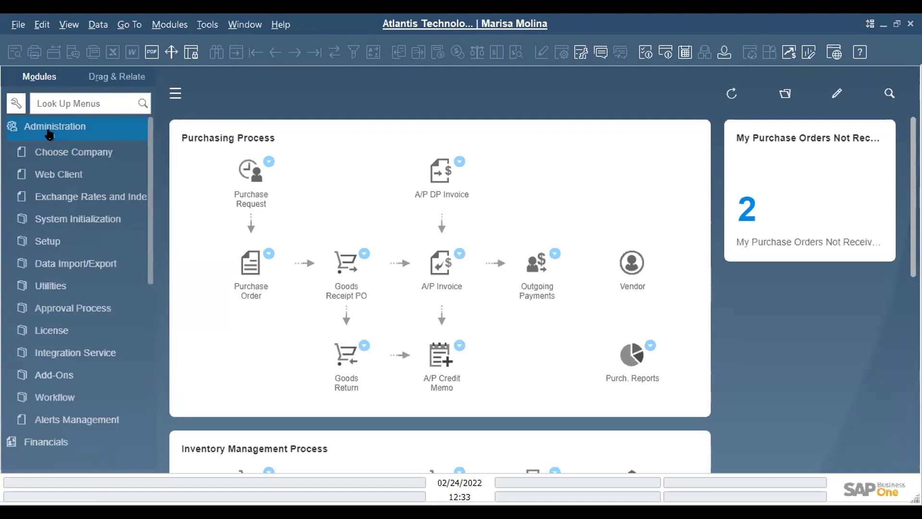
left_click(63, 98)
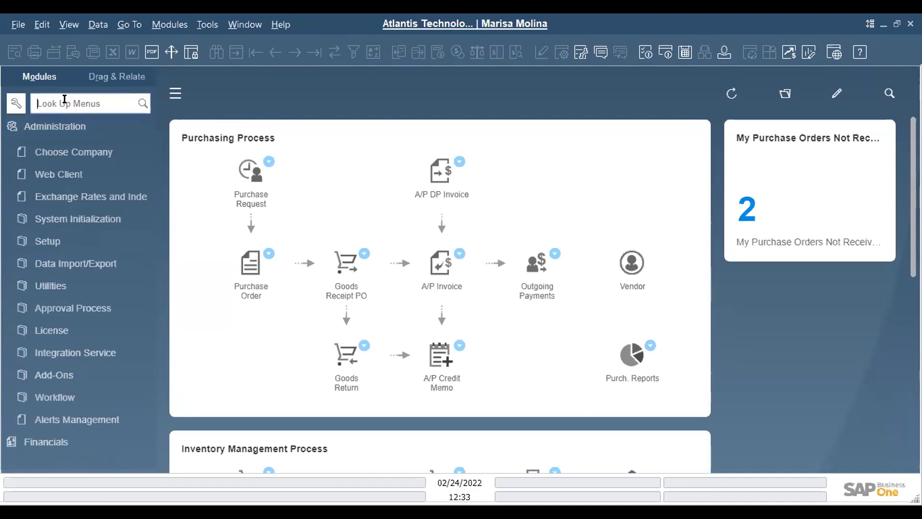
type("tool")
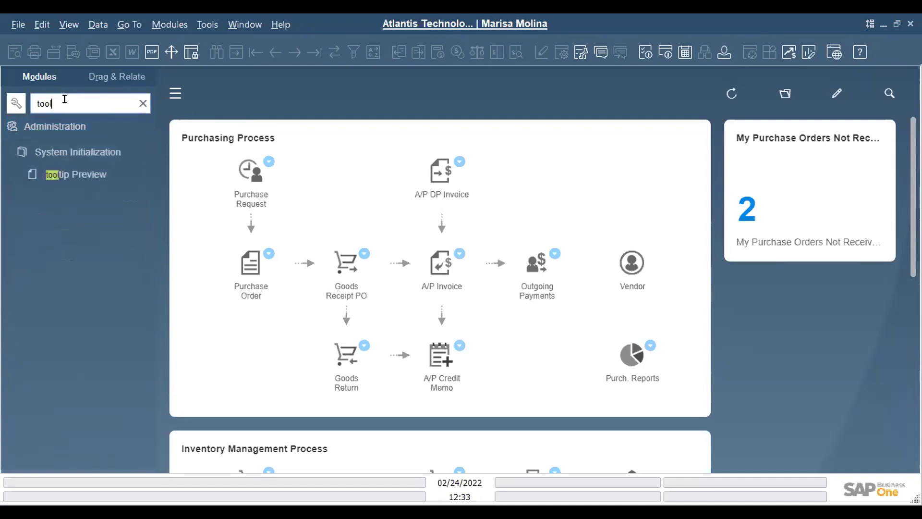
left_click(69, 175)
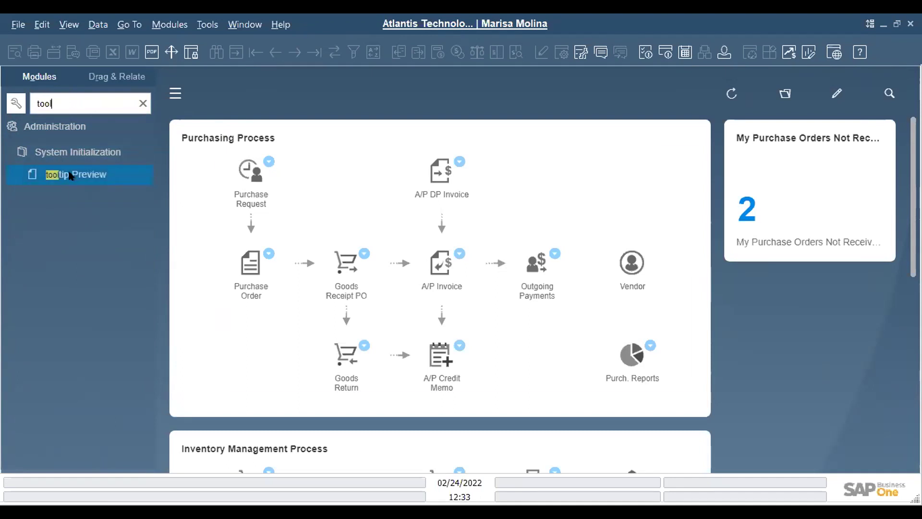
left_click_drag(381, 156, 317, 105)
left_click_drag(624, 331, 640, 418)
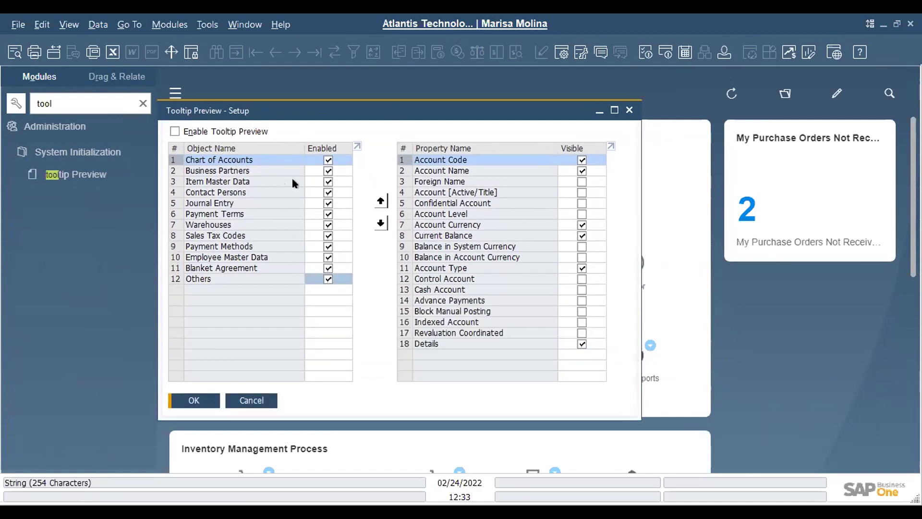
Hide Account Code, Account Name, Account Currency and Account Type from the Chart of Accounts tooltip and update the setup
left_click(581, 160)
left_click(580, 171)
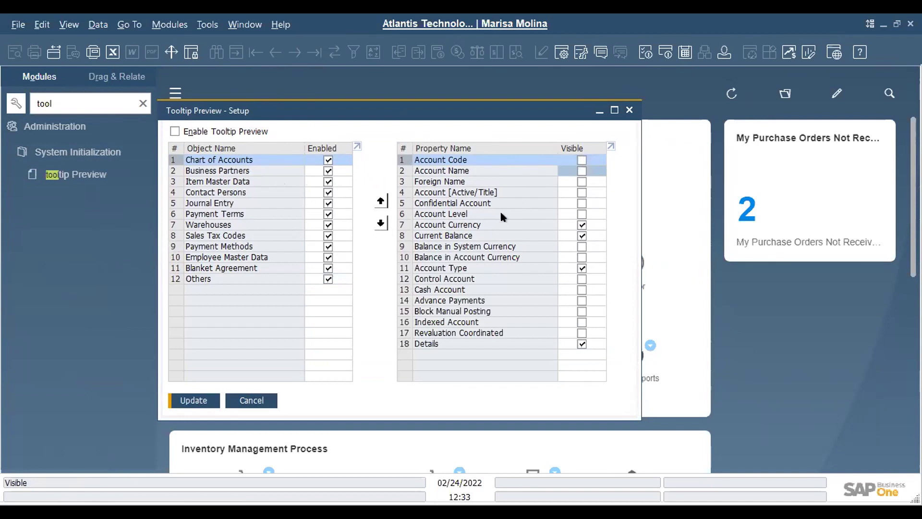
left_click(580, 224)
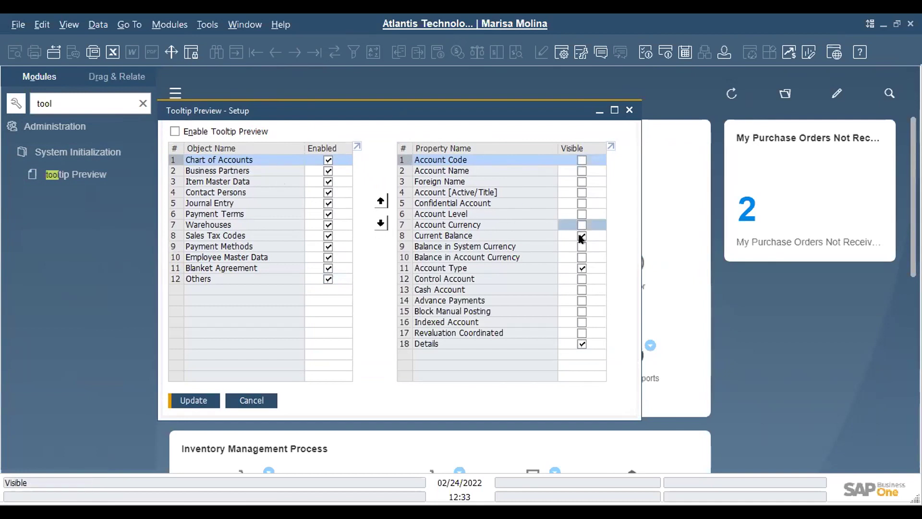
left_click(579, 268)
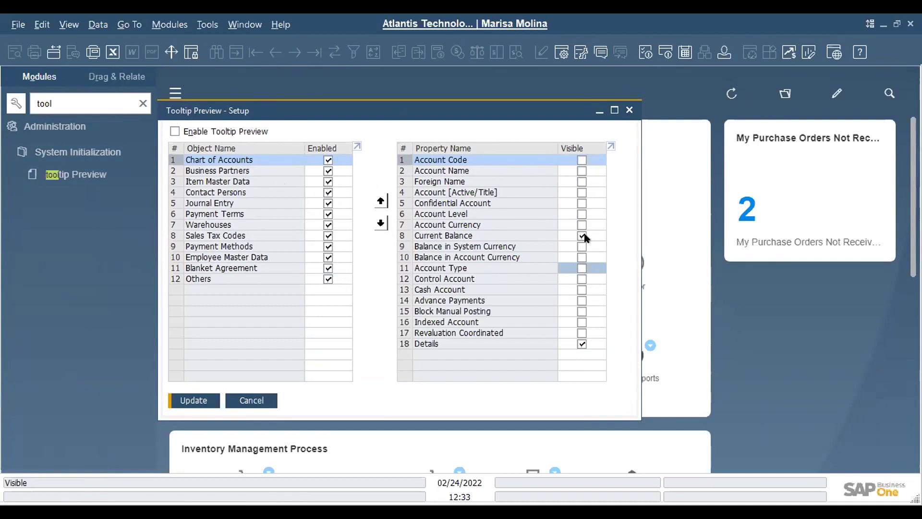
left_click(204, 393)
For Item Master Data tooltips, hide Item No., Item Description, Foreign Name, Item Type and Bar Code, show Tax Liable, update, and clear the menu search
left_click(175, 181)
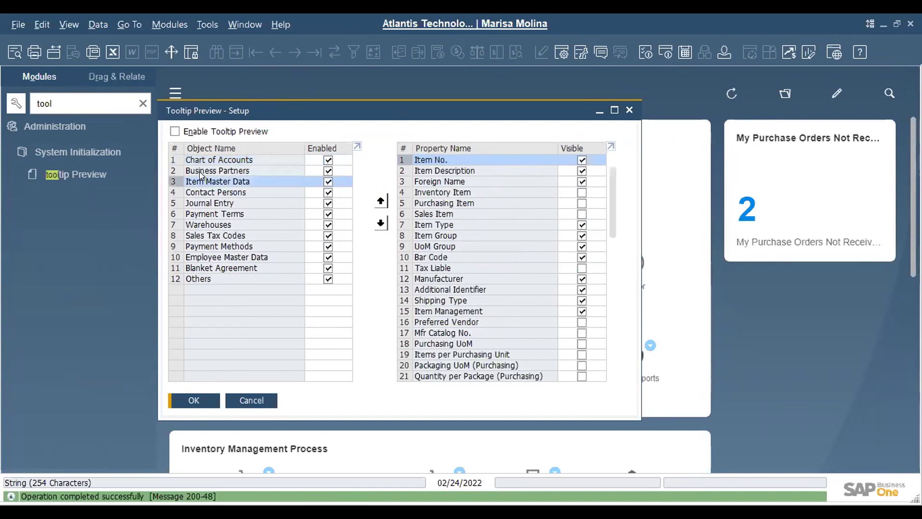
left_click(582, 171)
left_click(582, 159)
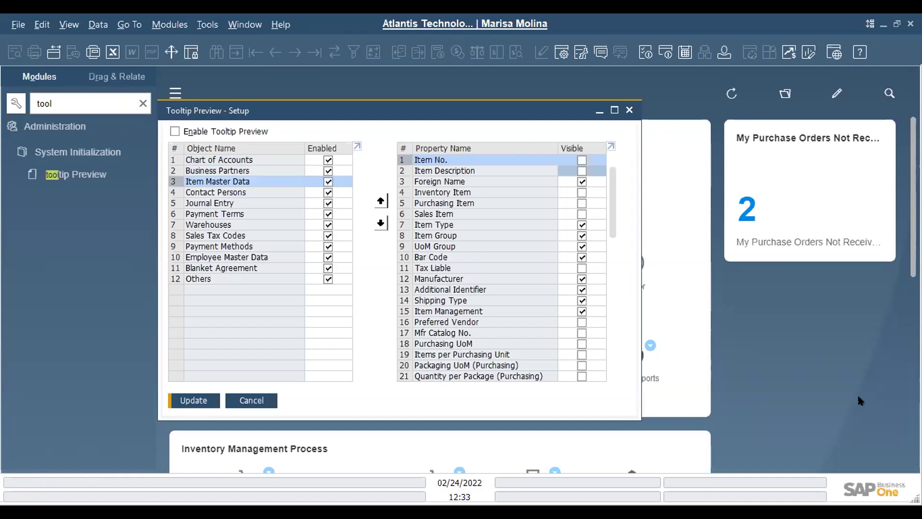
left_click(582, 182)
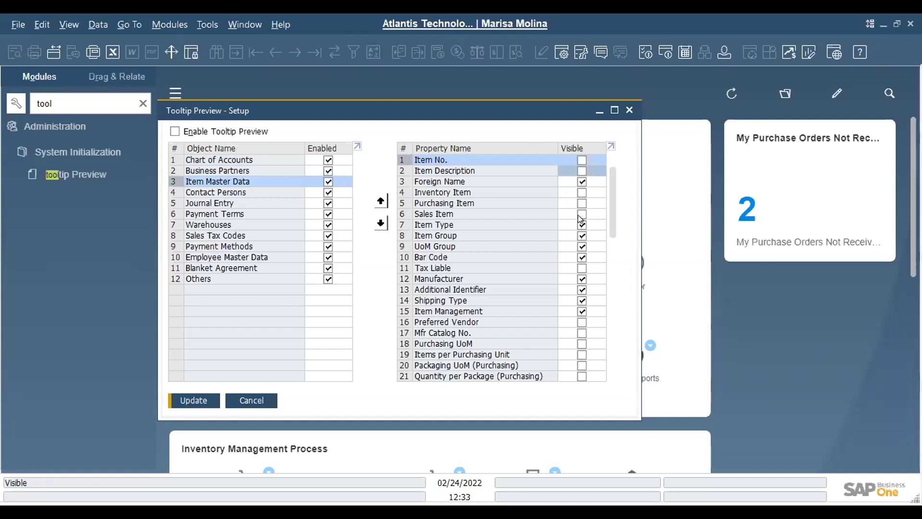
left_click(581, 225)
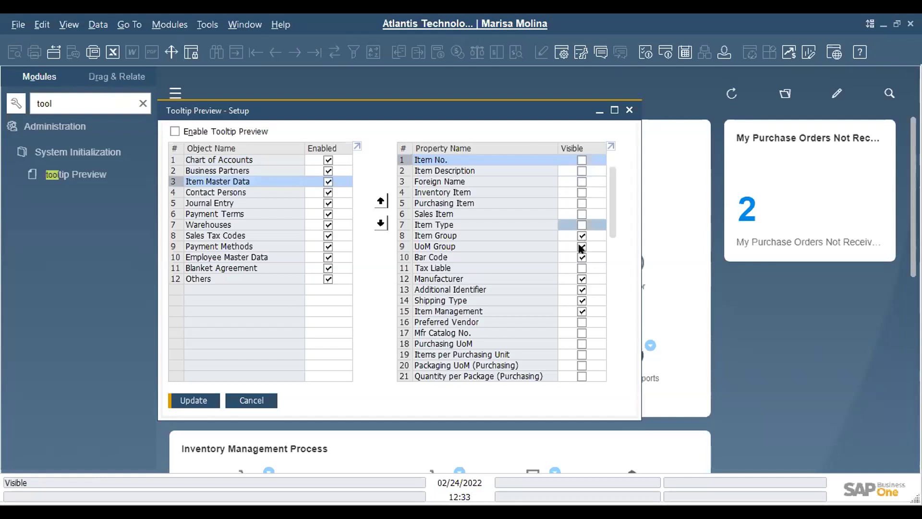
left_click(581, 258)
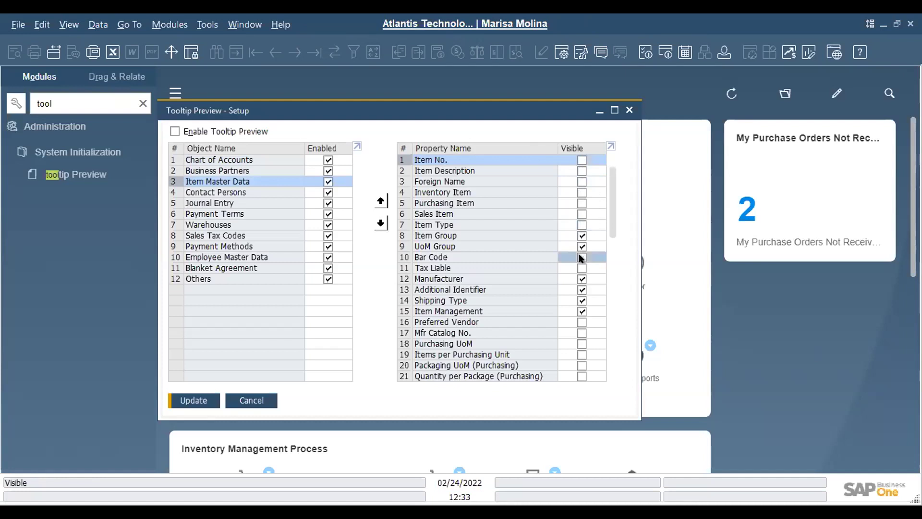
left_click(581, 268)
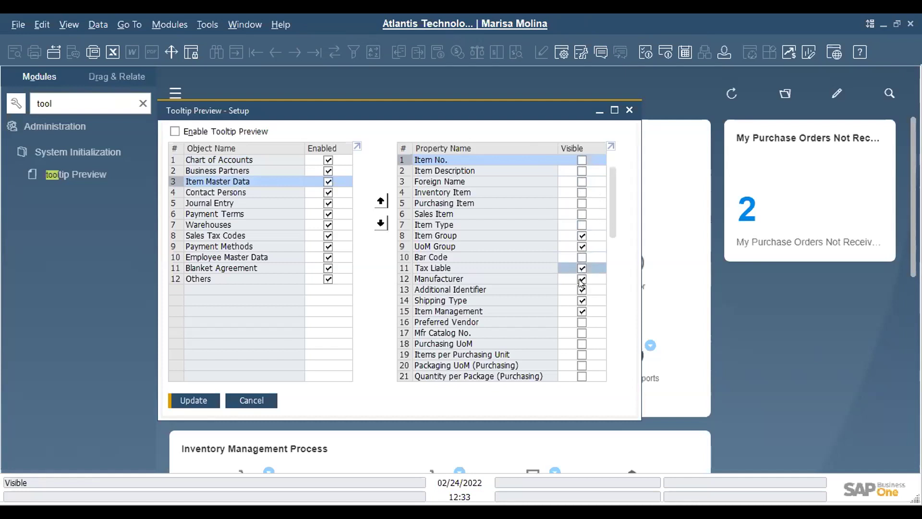
left_click(206, 400)
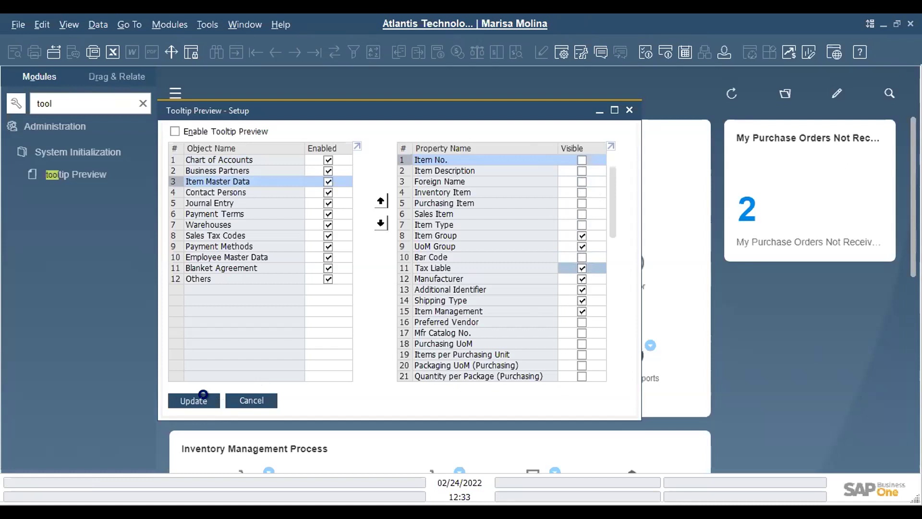
left_click(142, 103)
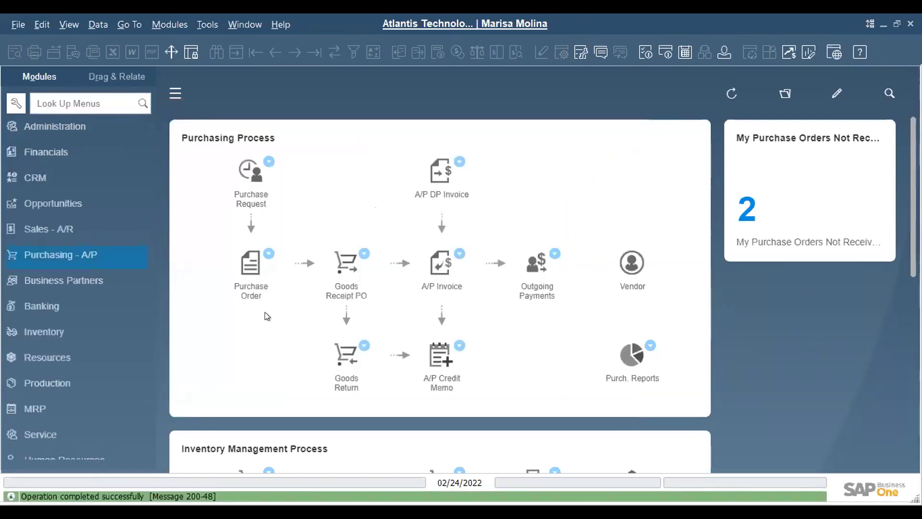
Open the last purchase order and move its window clear of the main menu
left_click(249, 264)
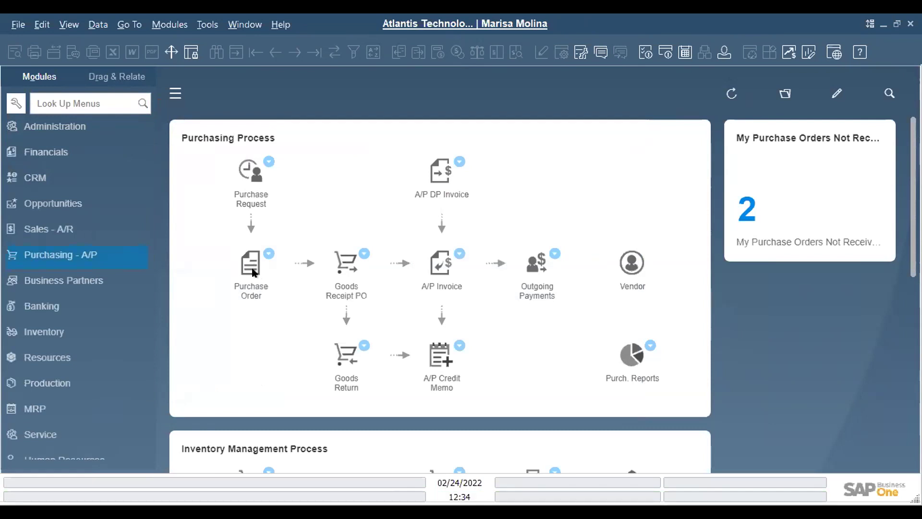
left_click(315, 52)
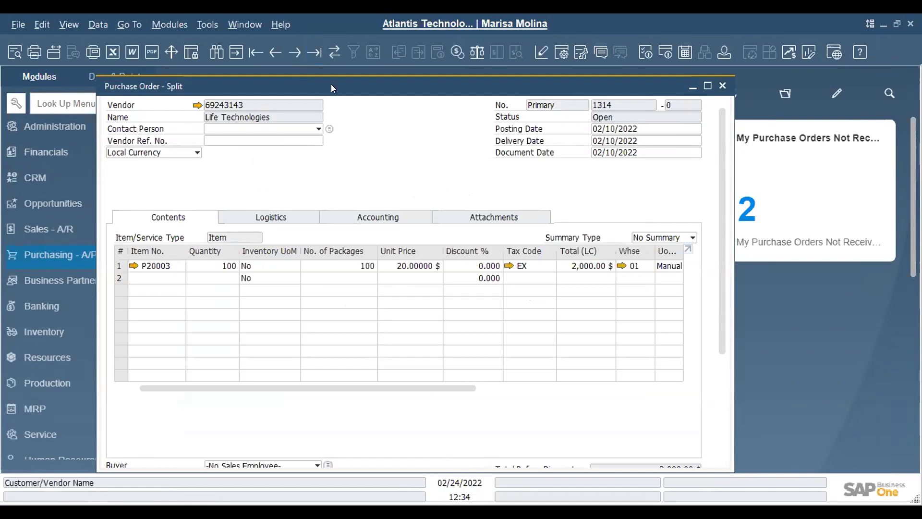
left_click_drag(459, 87, 586, 87)
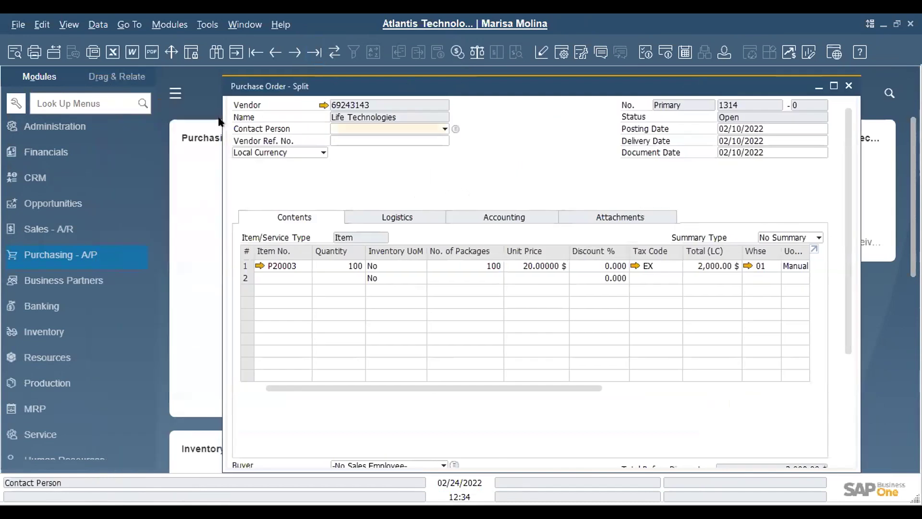
Open General Settings, examine the Display, Services and BP options, and move the window clear of the main menu
left_click(82, 127)
left_click(61, 220)
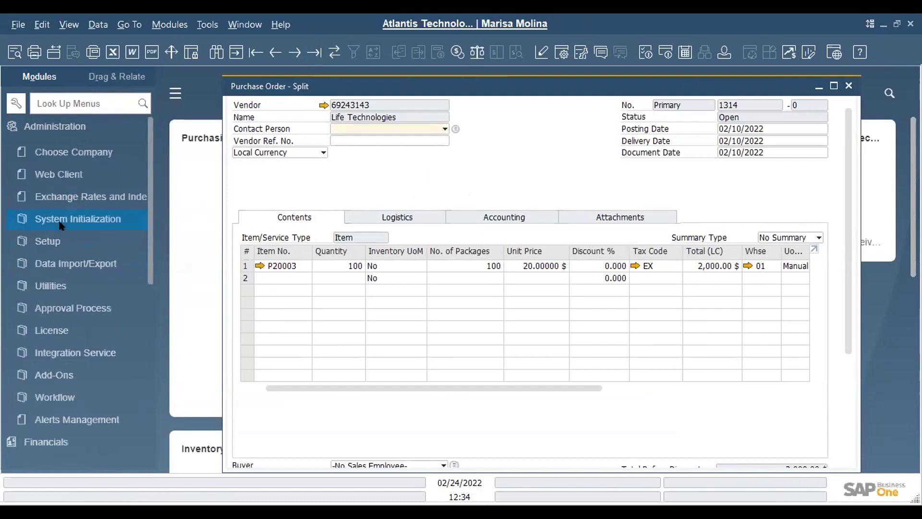
left_click(67, 265)
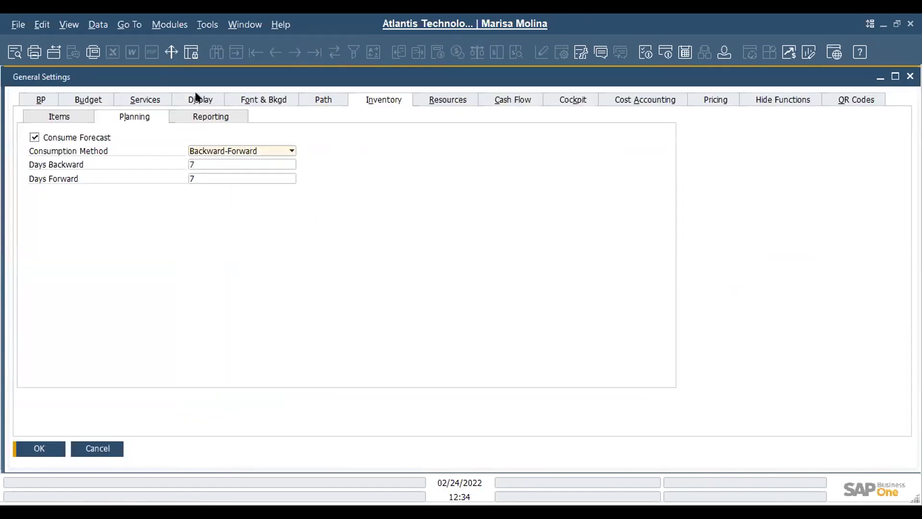
left_click(198, 99)
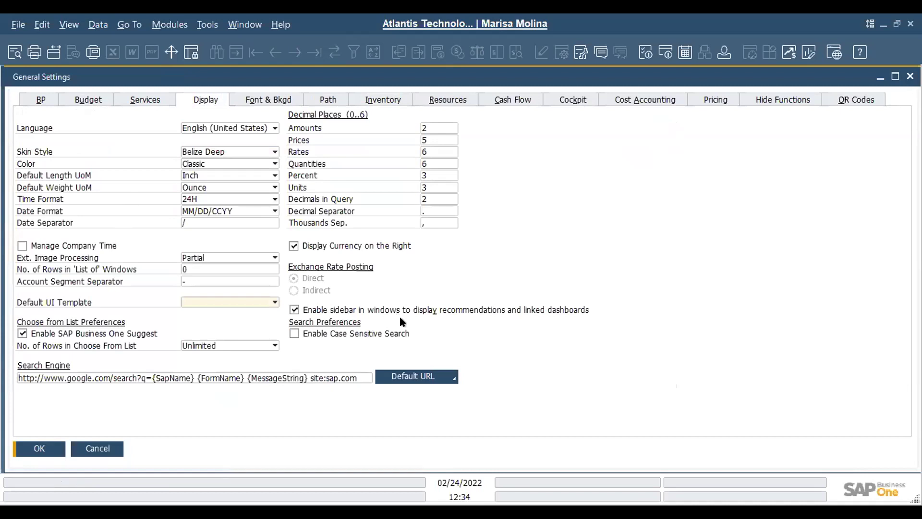
left_click(159, 100)
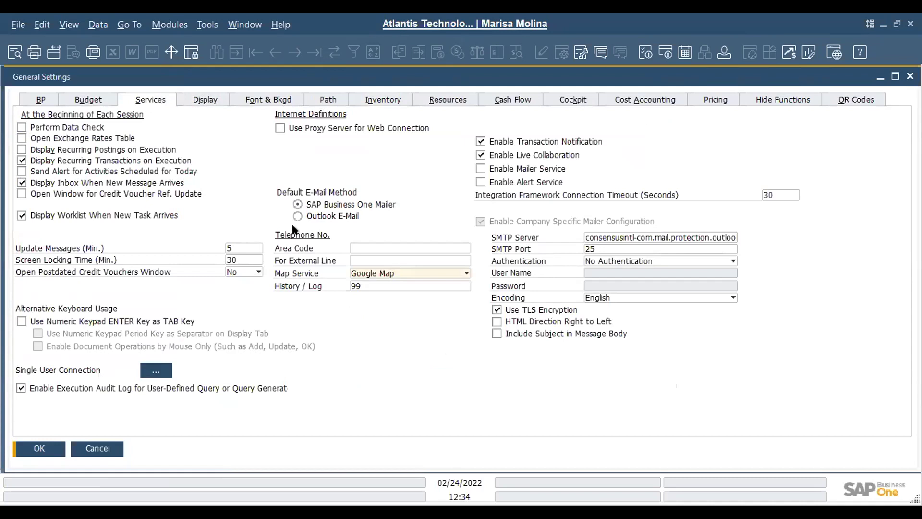
left_click(44, 100)
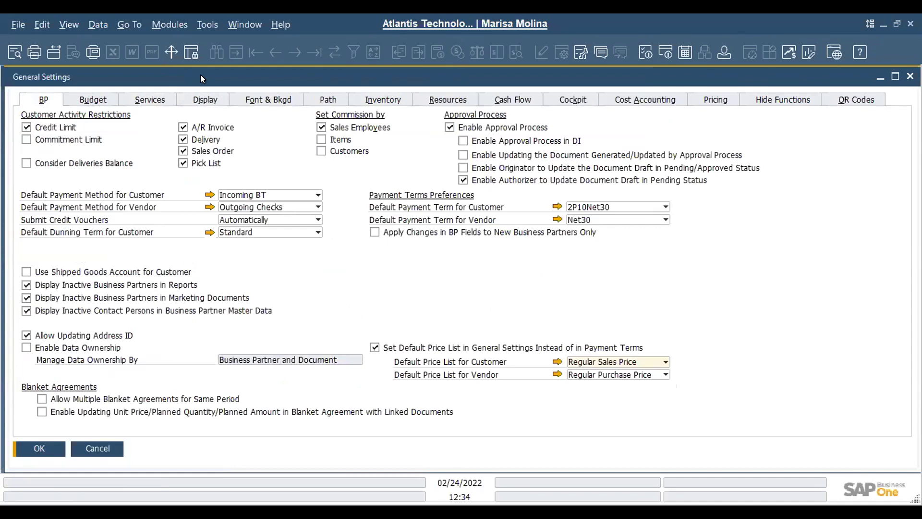
left_click_drag(200, 74, 278, 85)
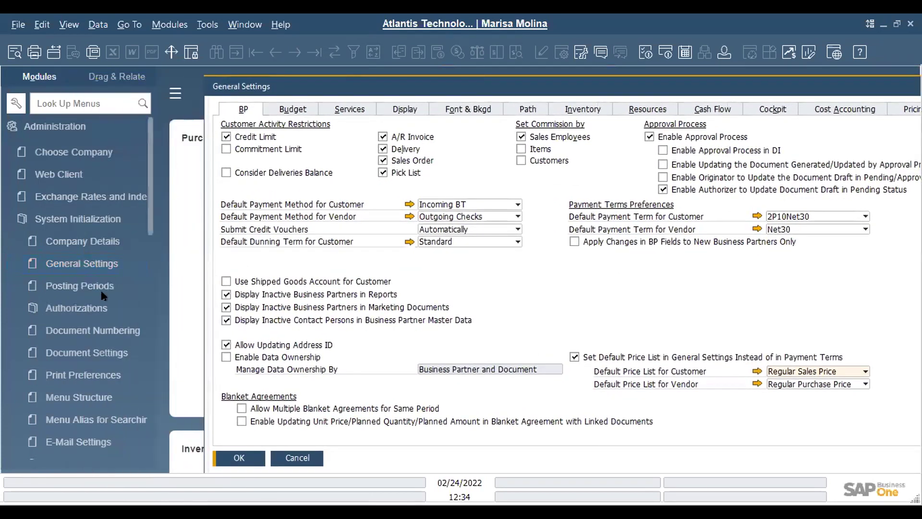
Open Document Settings, look through the general options, and close the window
left_click(80, 353)
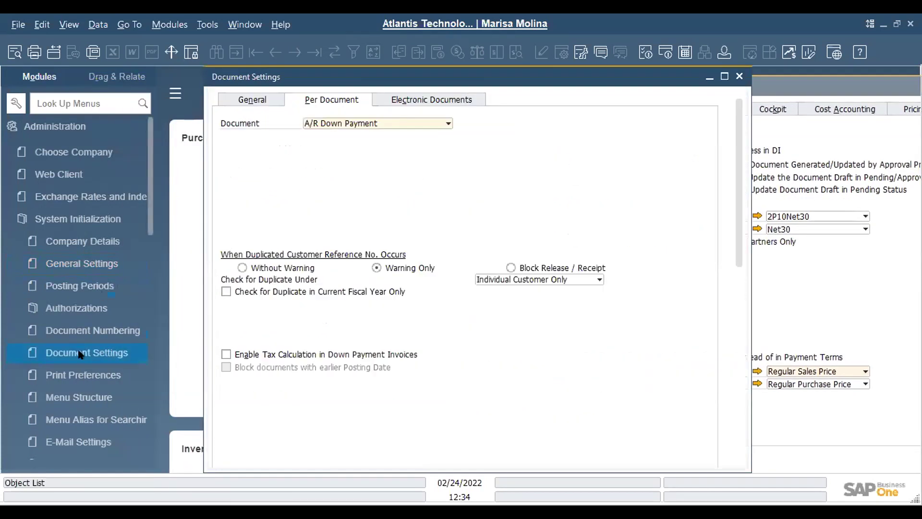
left_click(246, 100)
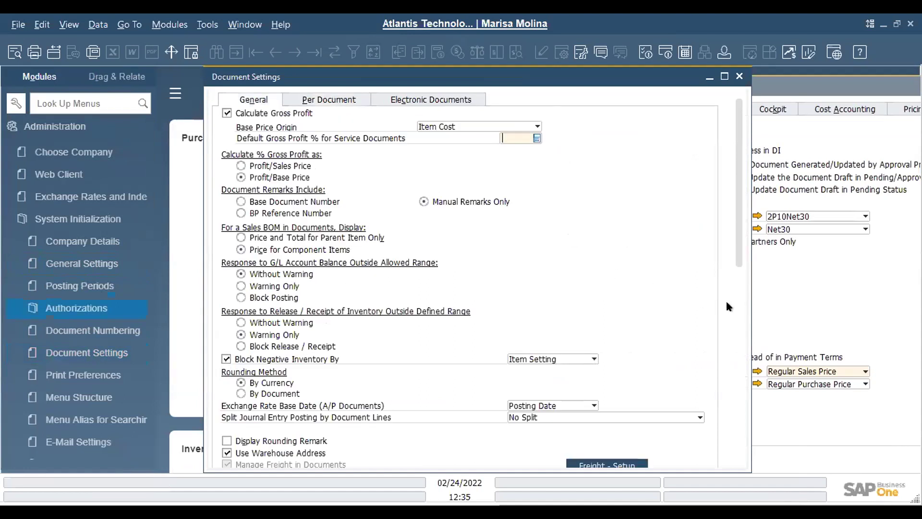
left_click_drag(736, 254, 738, 84)
left_click(738, 76)
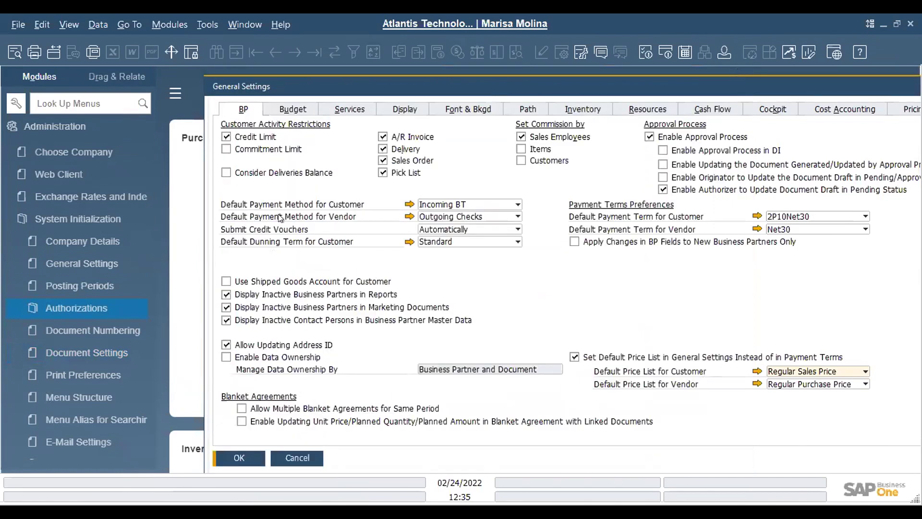
Search the menus for "tool", open Tooltip Preview setup, enable tooltip preview, update, and close the setup and General Settings windows
left_click(53, 99)
type("toll")
key("BackSpace")
key("BackSpace")
type("ol")
left_click(76, 174)
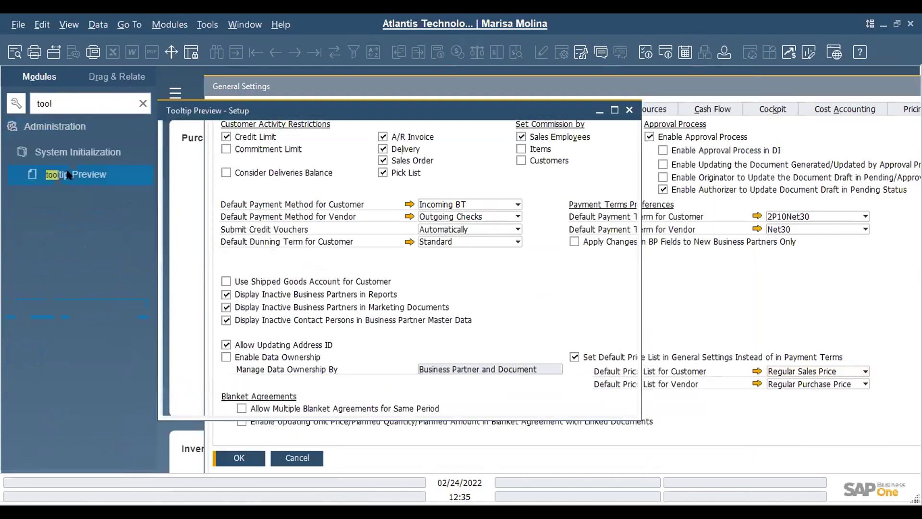
left_click(179, 132)
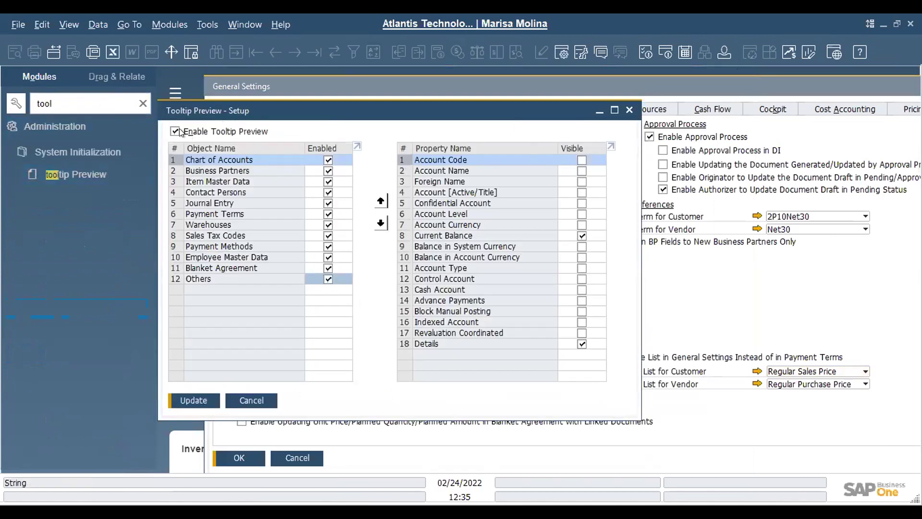
left_click(200, 400)
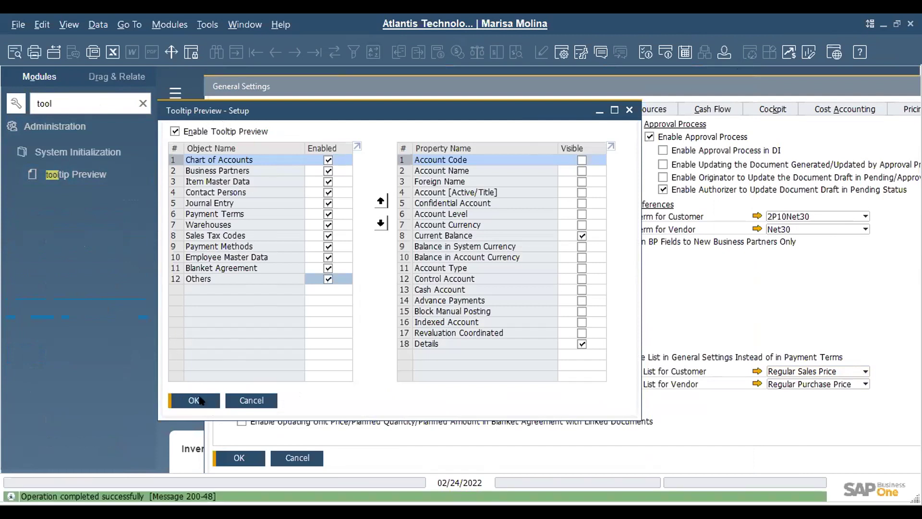
left_click(198, 399)
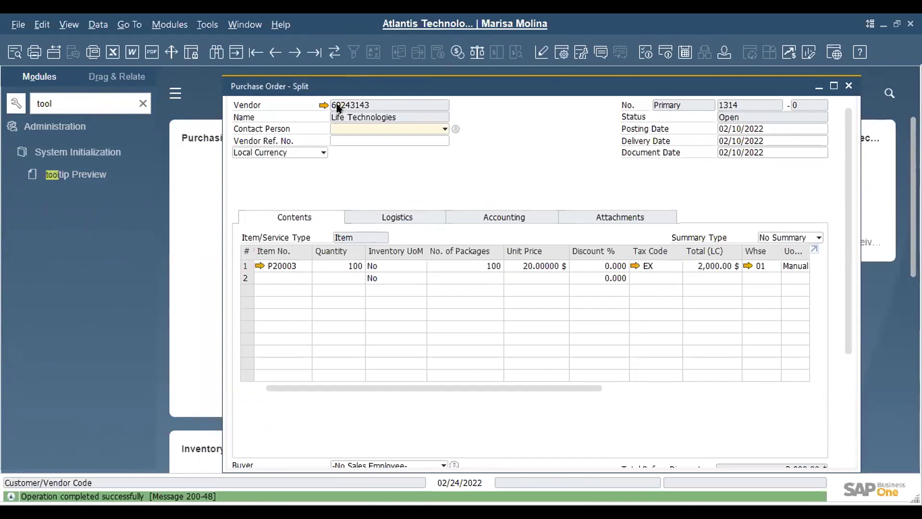
Clear the menu search, reopen the last purchase order, view the tooltip of item P20003, and close the order
left_click(848, 86)
left_click(141, 104)
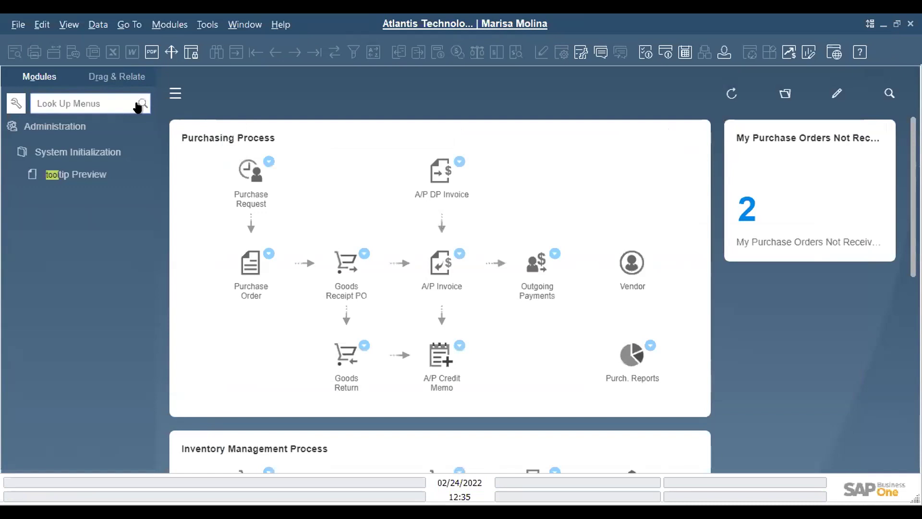
left_click(253, 267)
left_click(313, 52)
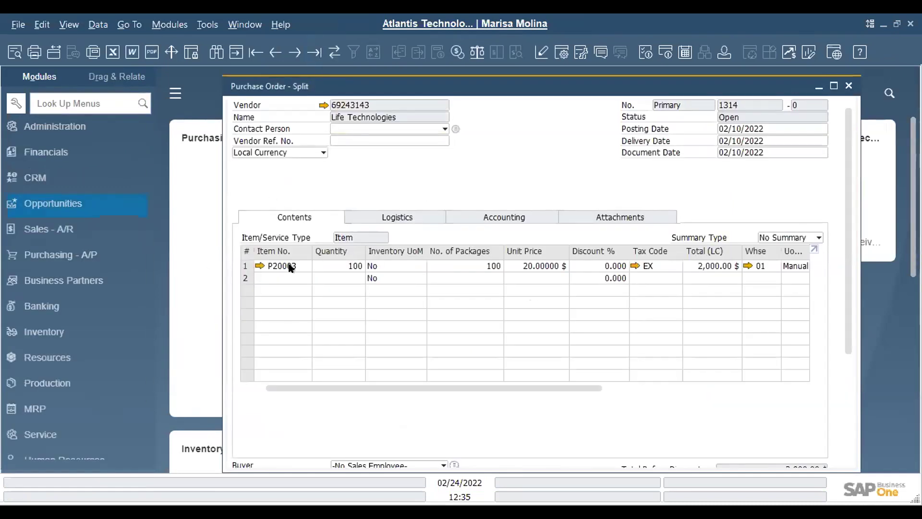
mouse_move(295, 267)
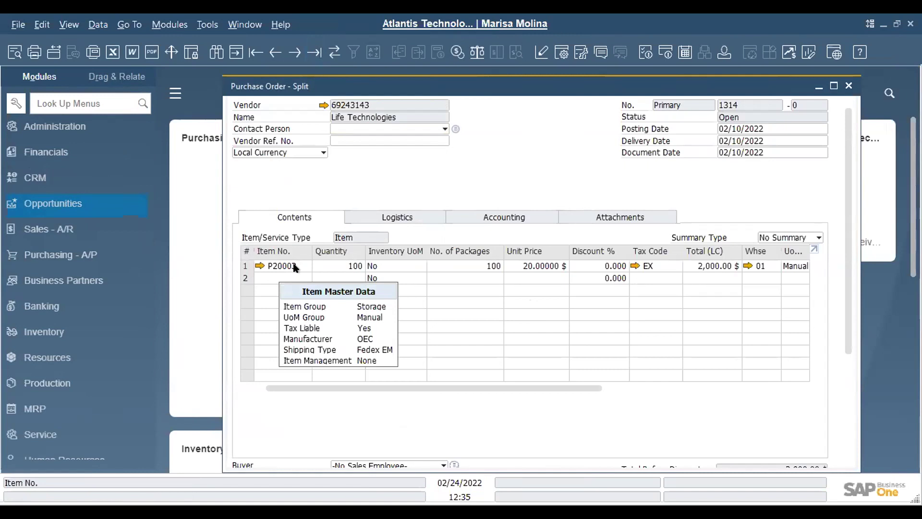
left_click(848, 86)
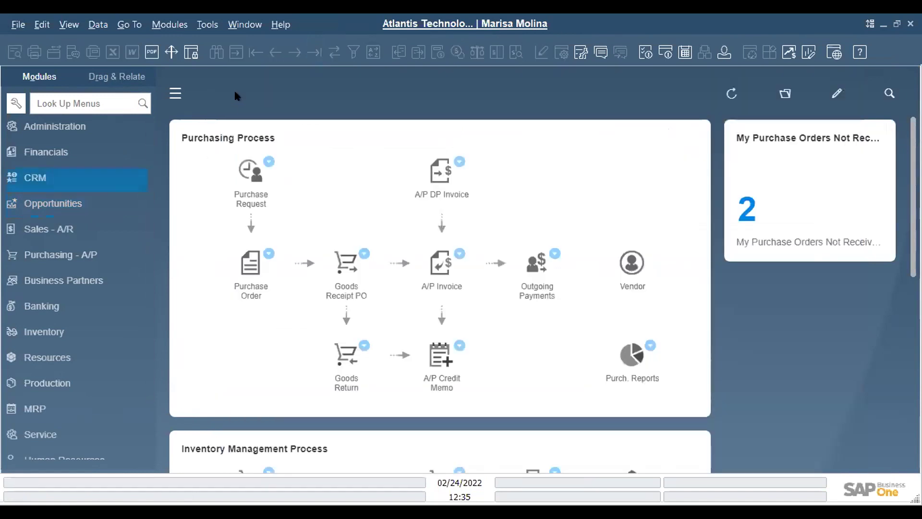